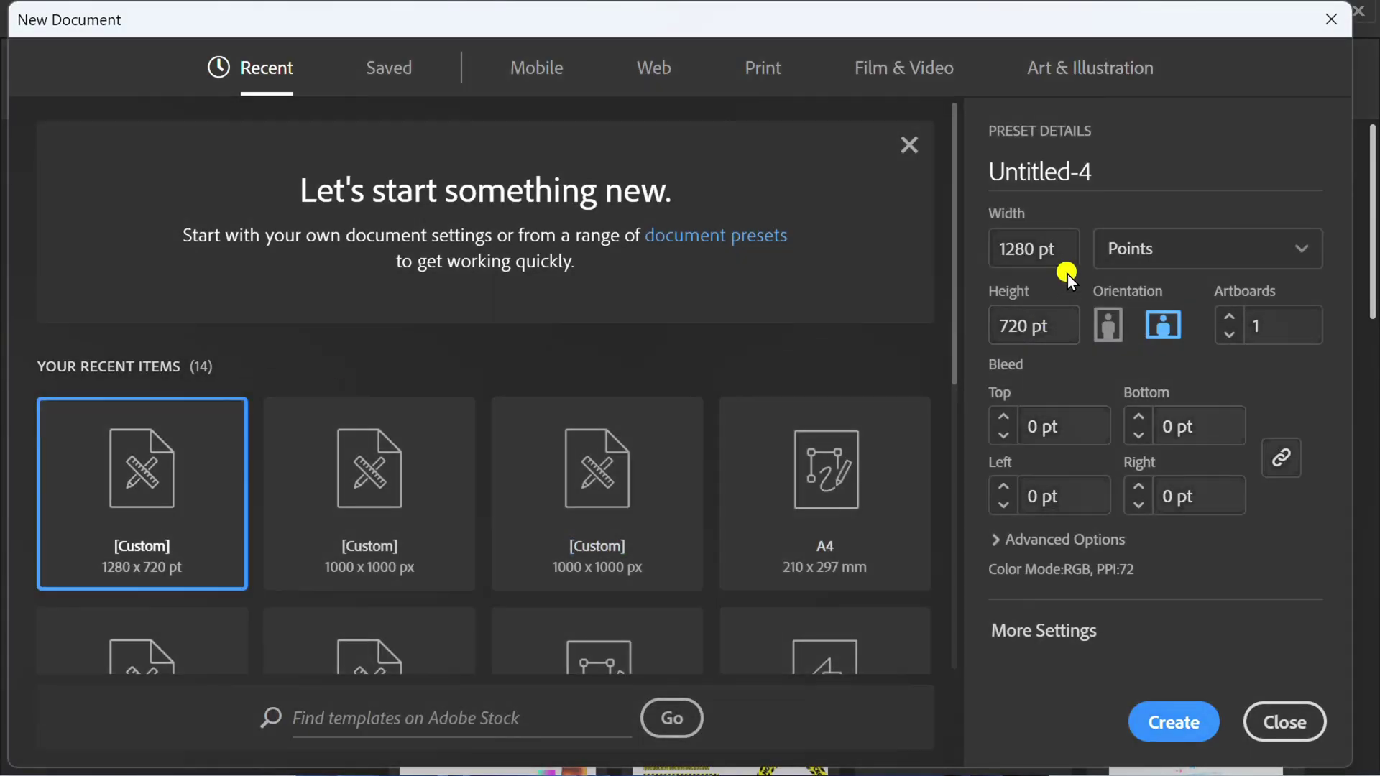
Set width 1280 pt and height 720 pt and create the new document
left_click(1069, 249)
left_click(1073, 326)
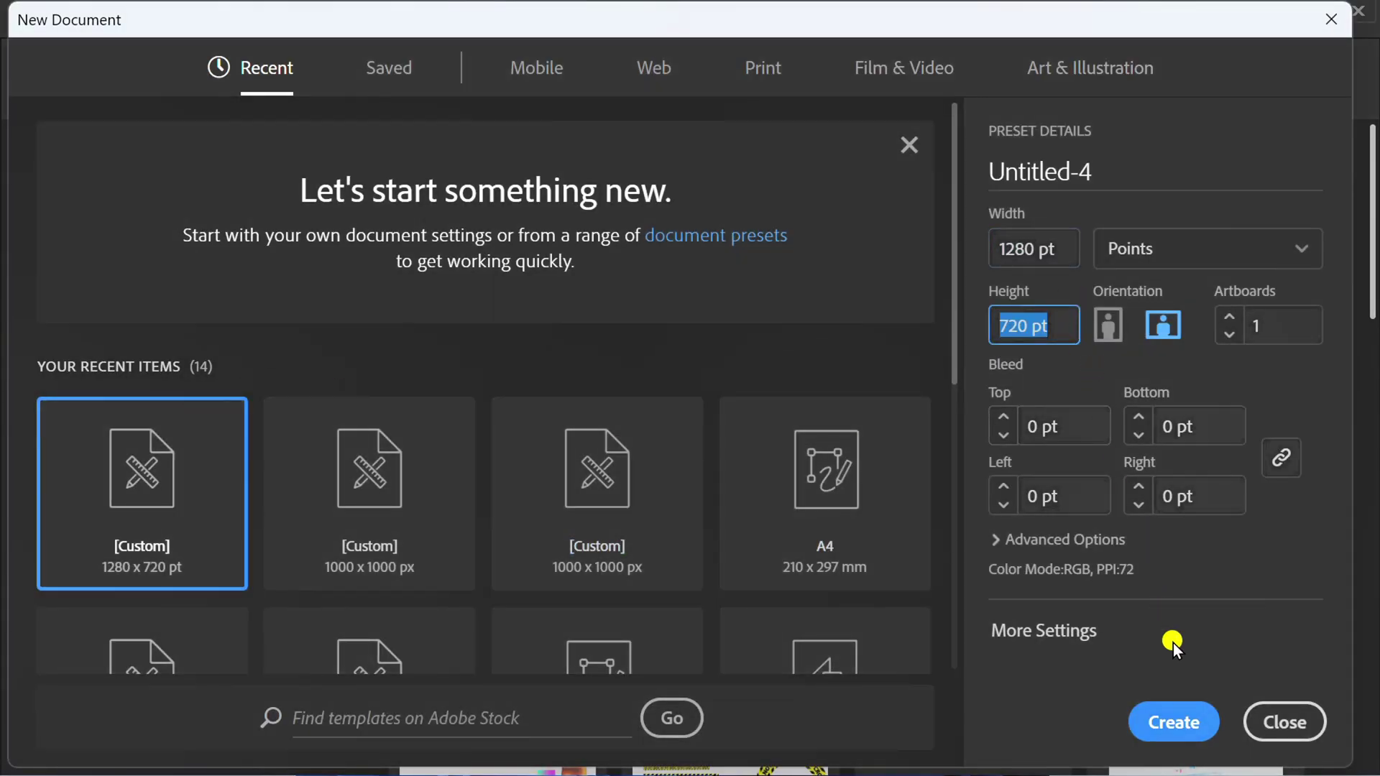
left_click(1179, 720)
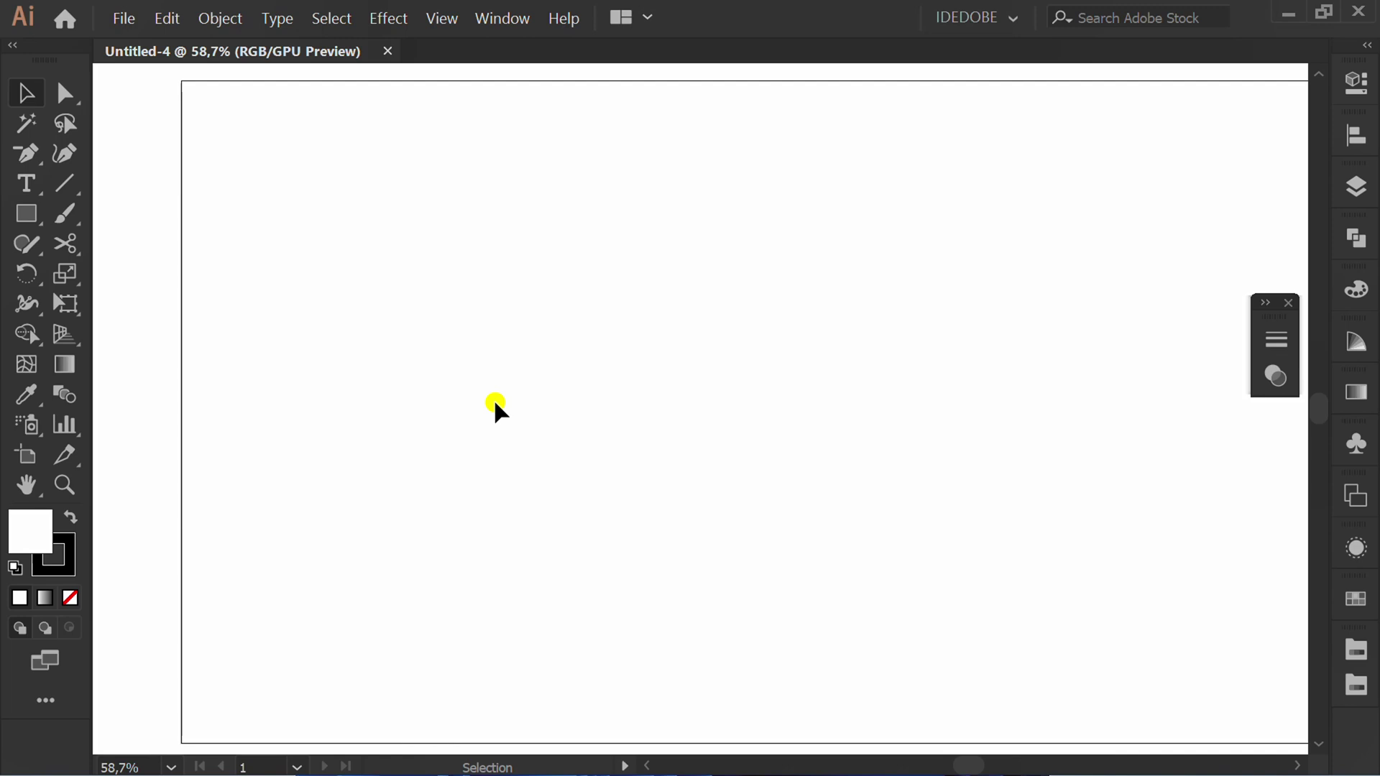
Draw a rectangle covering the whole artboard
key("ctrl+minus")
right_click(18, 209)
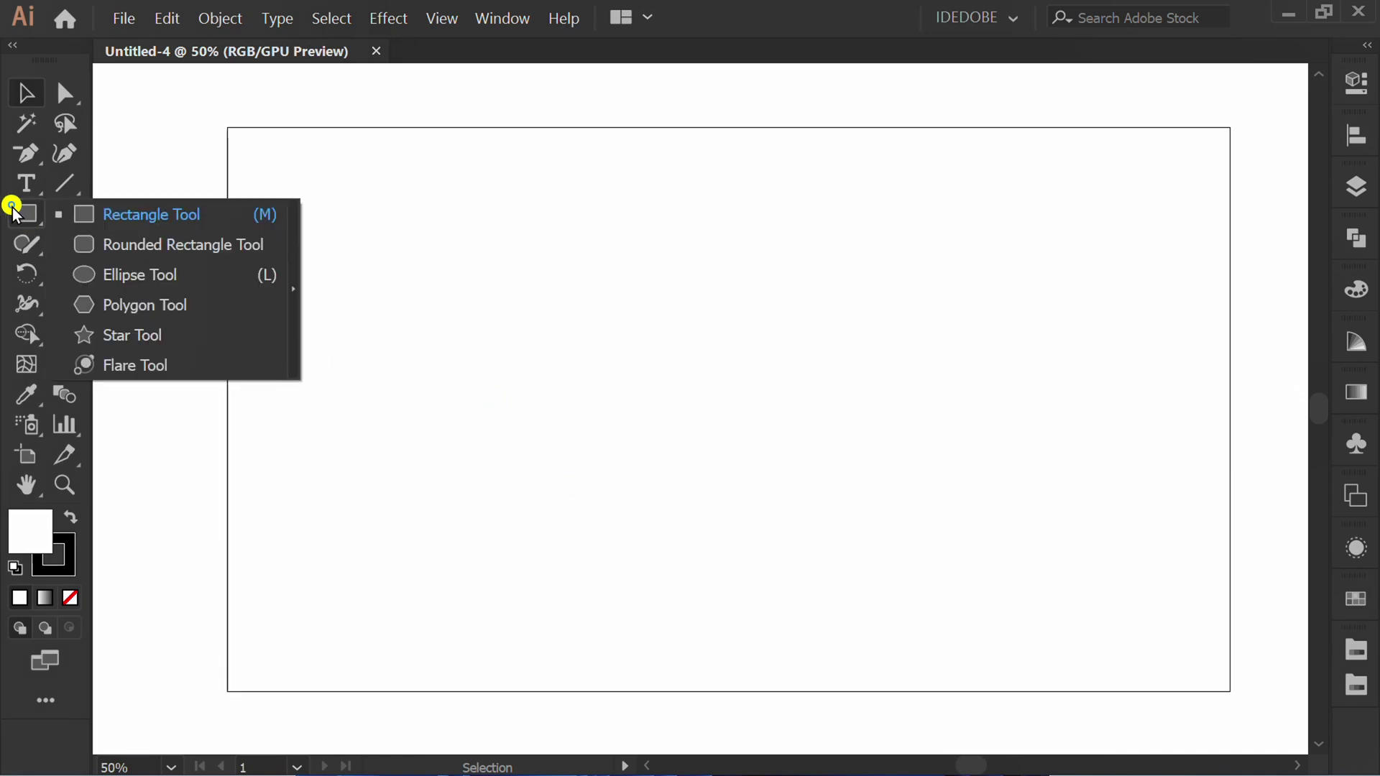
left_click(141, 207)
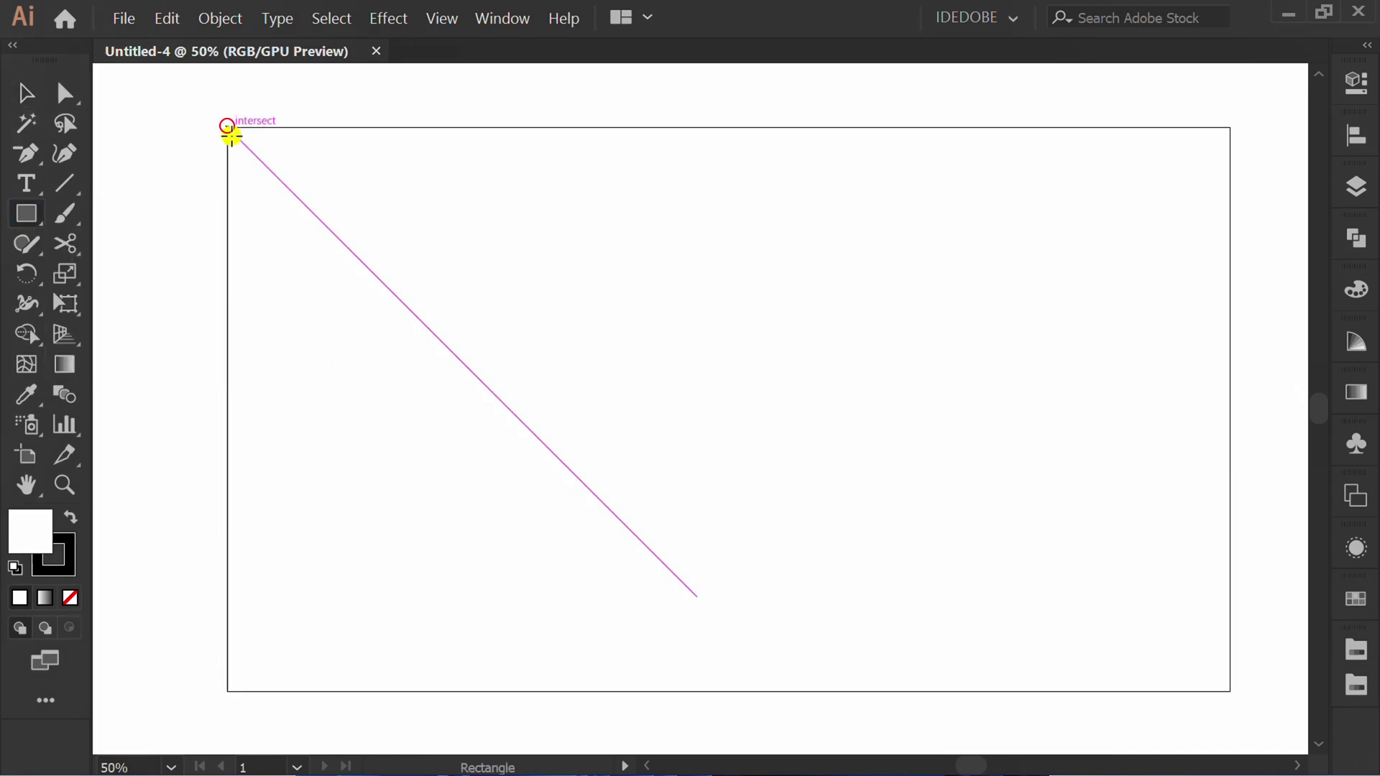
left_click_drag(228, 126, 1230, 688)
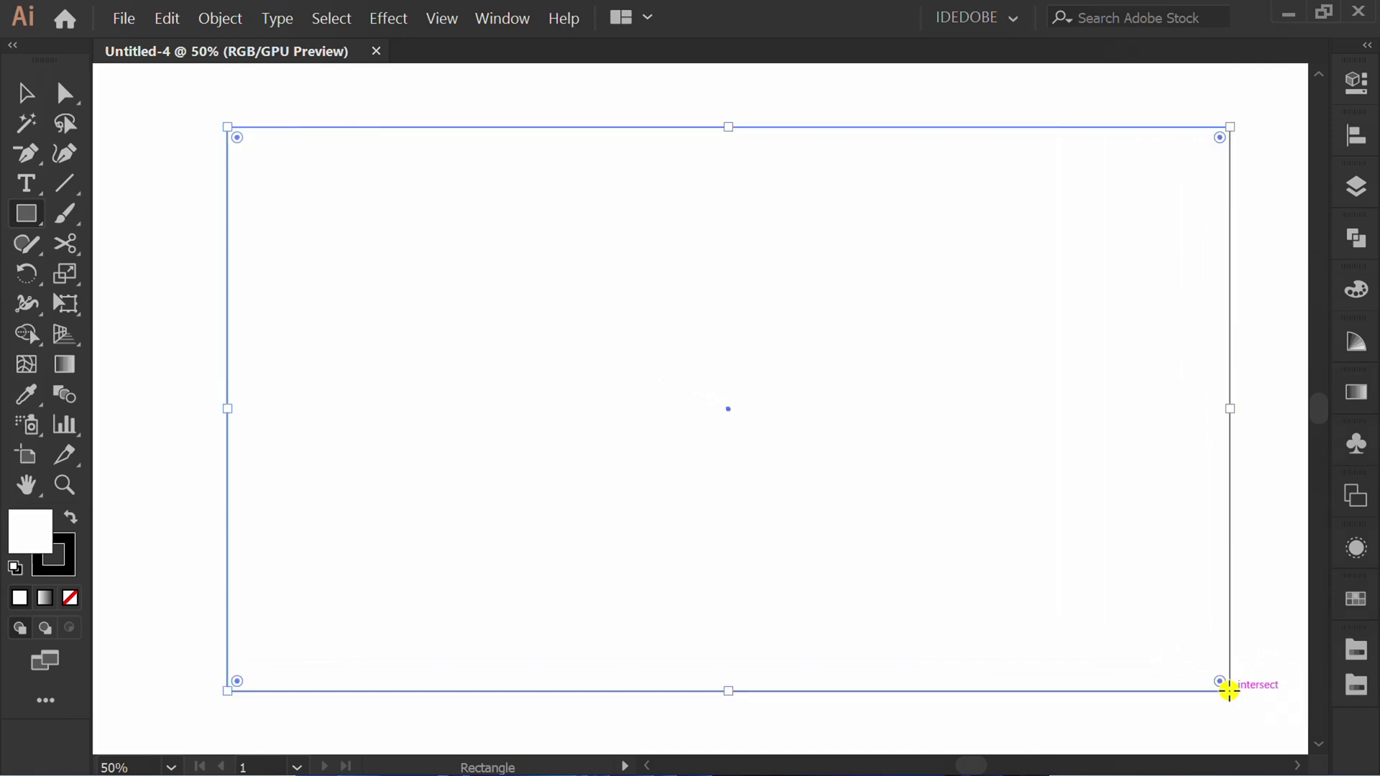
Fill the rectangle with a radial gradient from a dark blue centre to black
left_click(1357, 392)
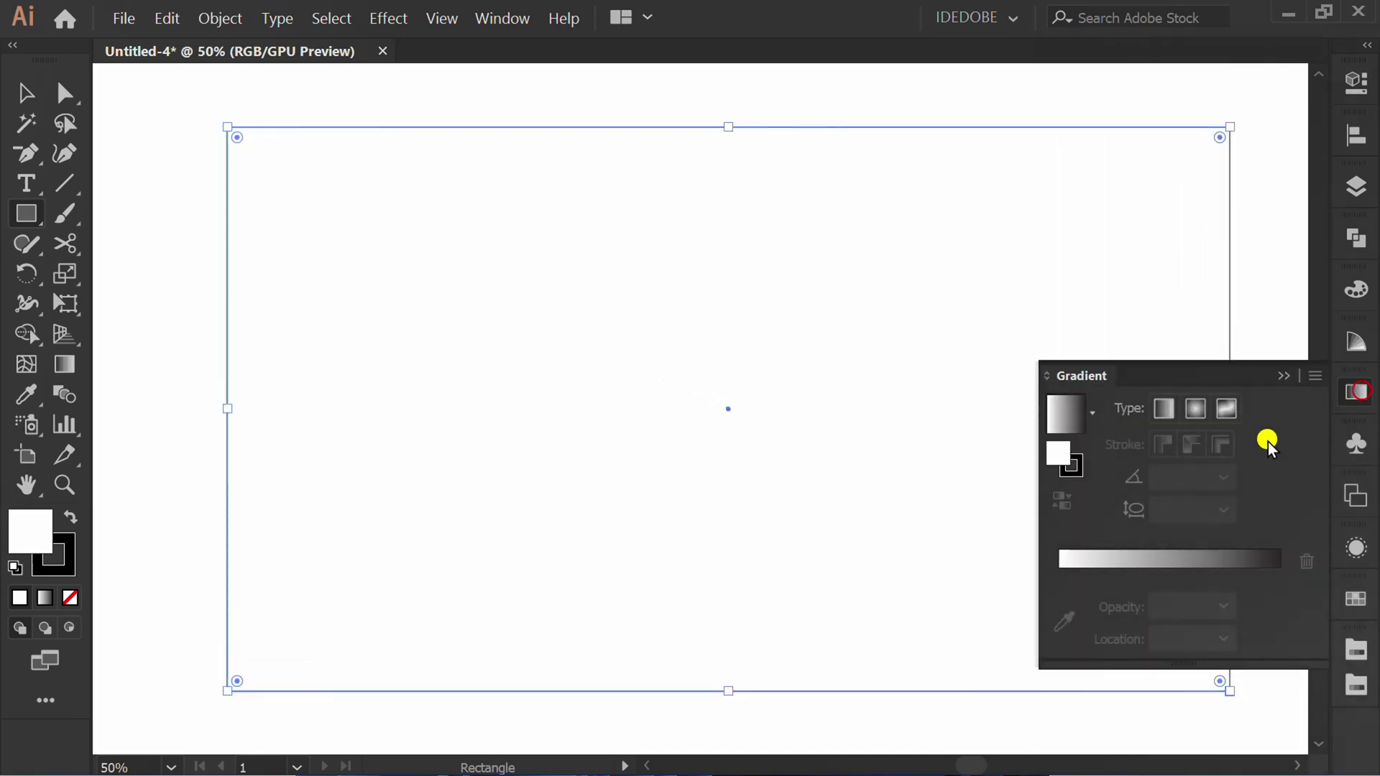
left_click(1067, 411)
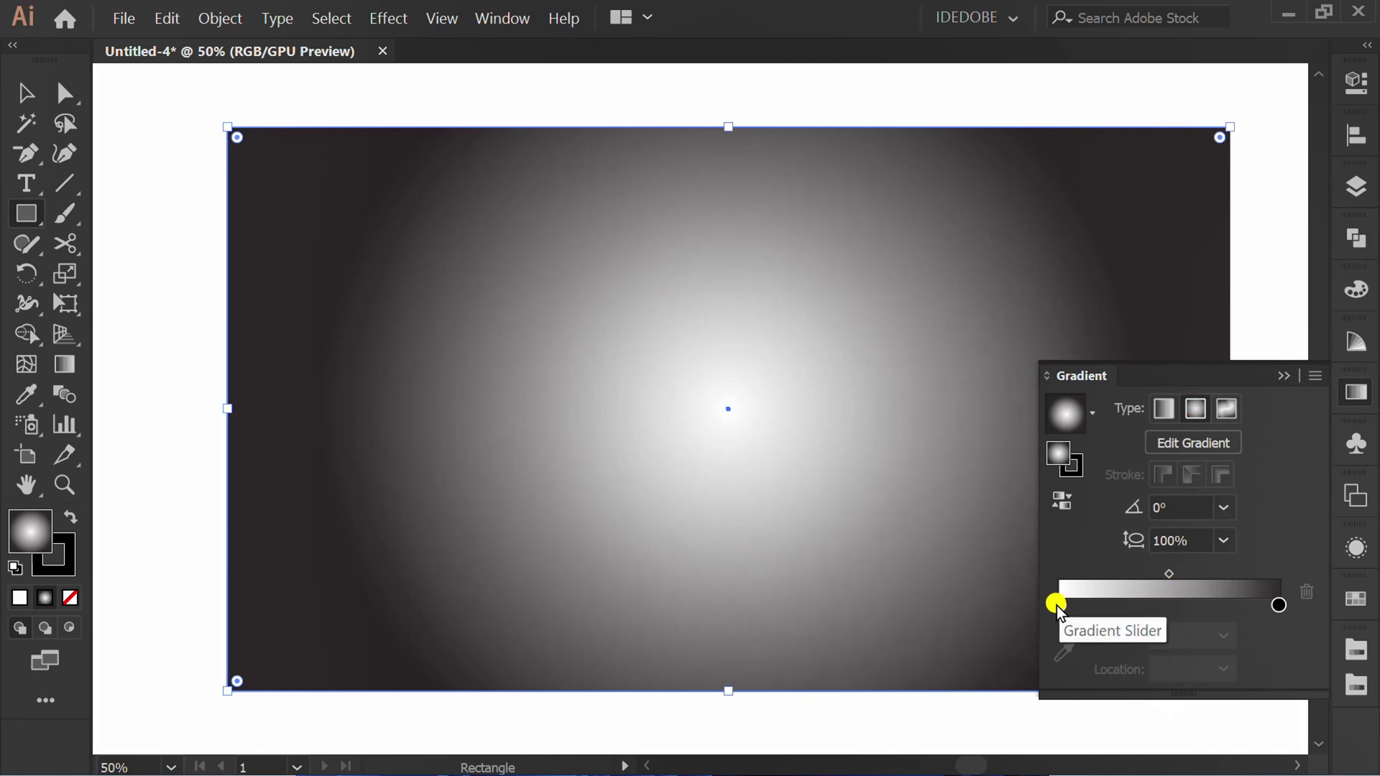
double_click(1058, 606)
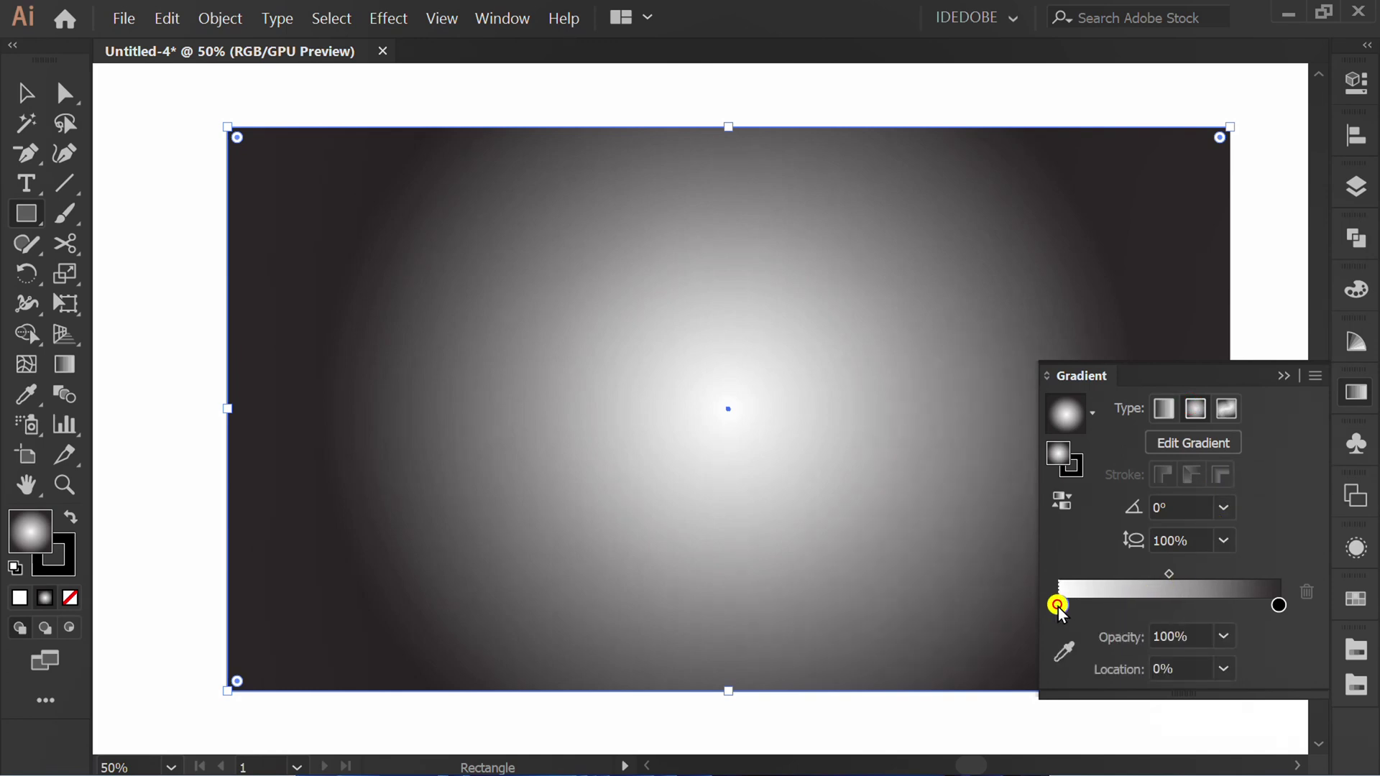
left_click(1132, 381)
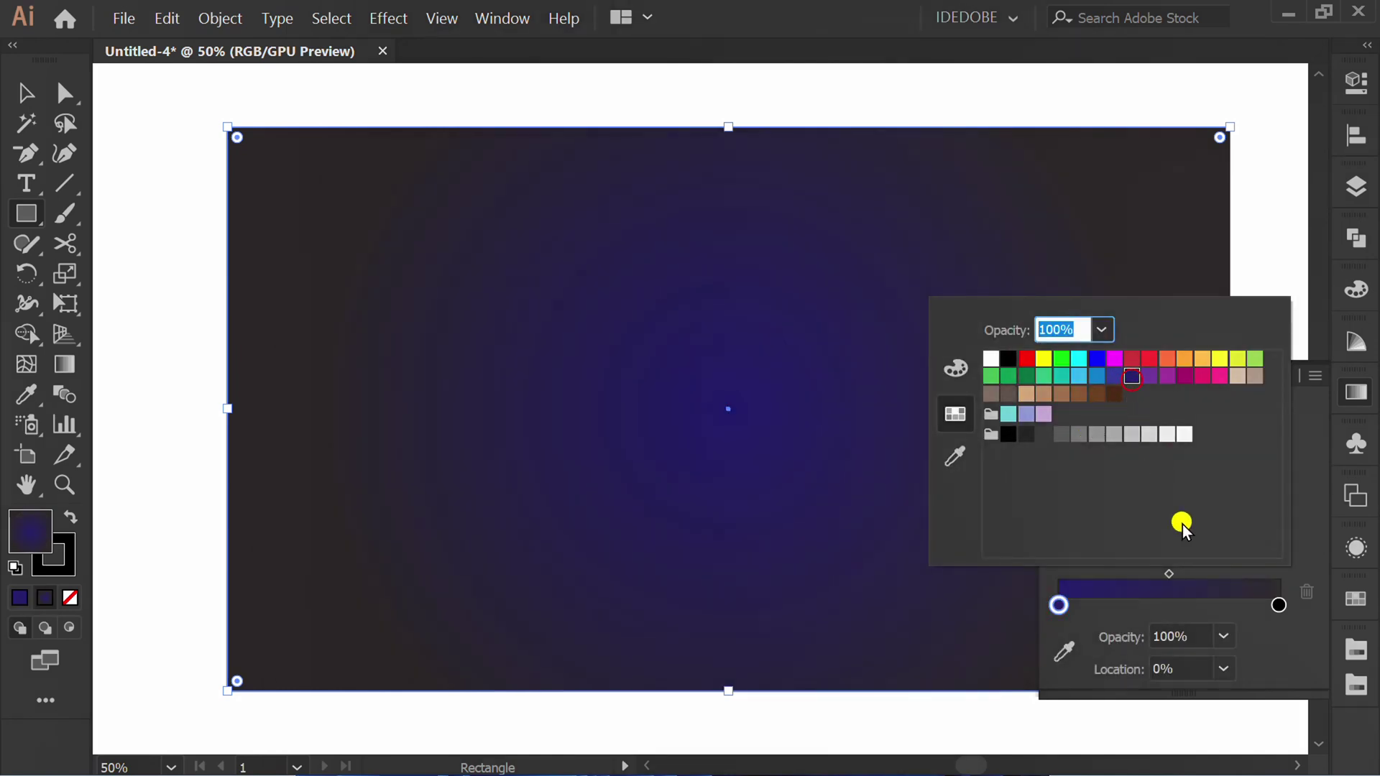
left_click(1279, 604)
double_click(1278, 604)
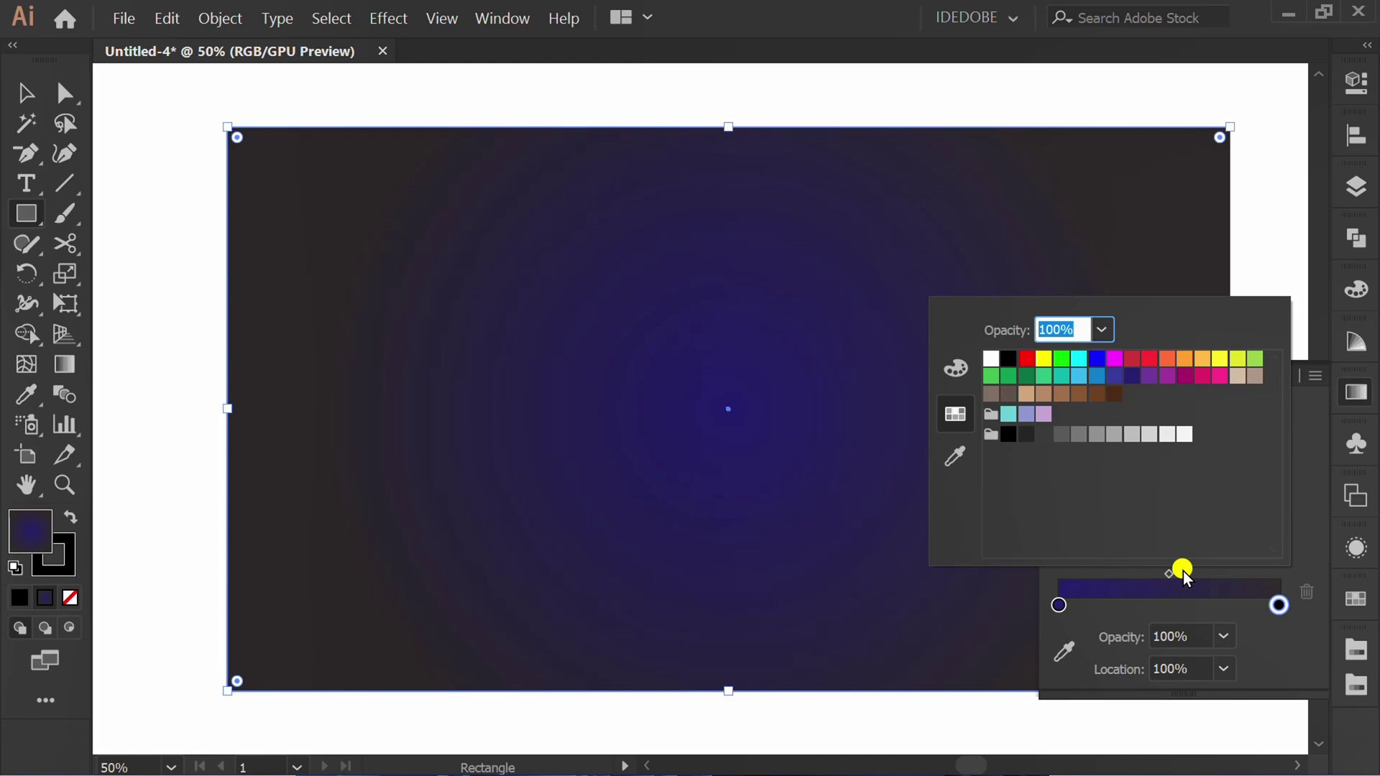
left_click(1009, 358)
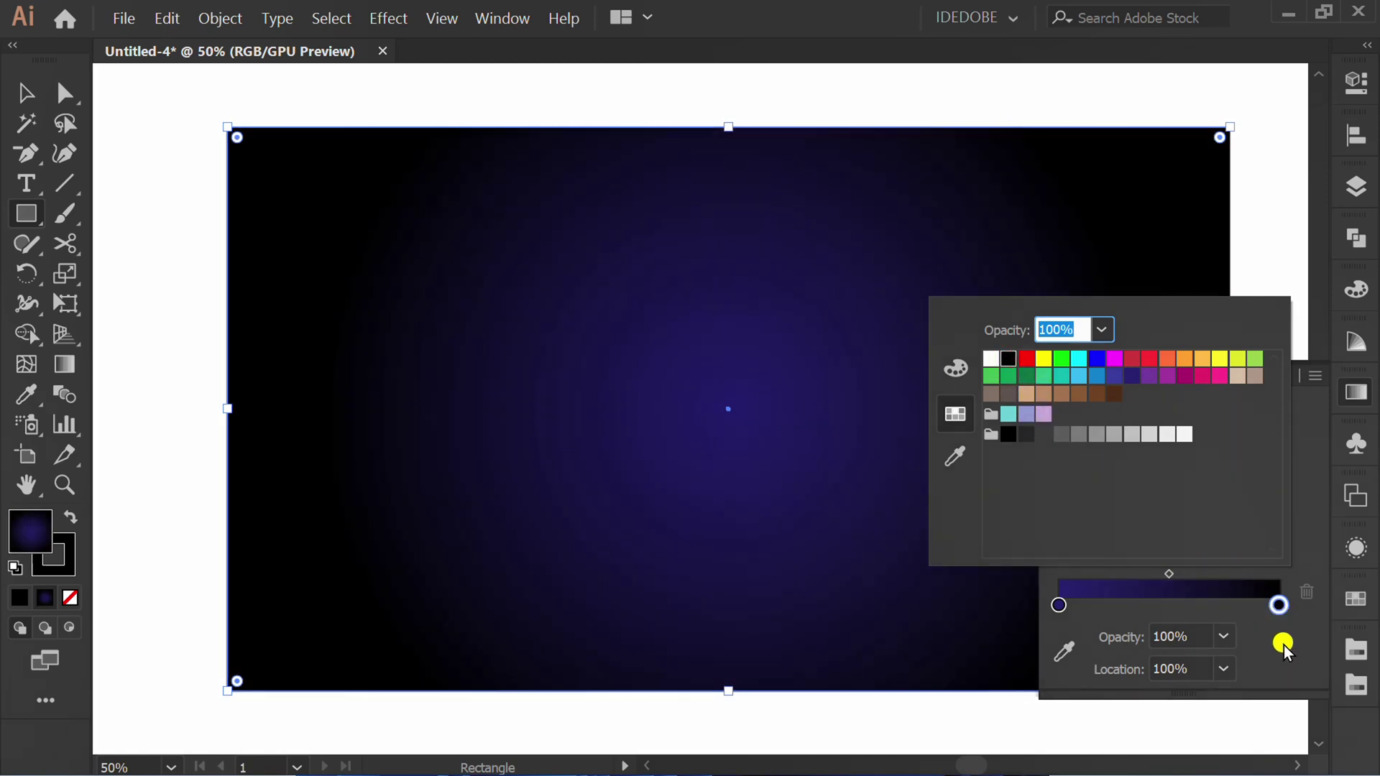
left_click(1284, 644)
left_click(1282, 375)
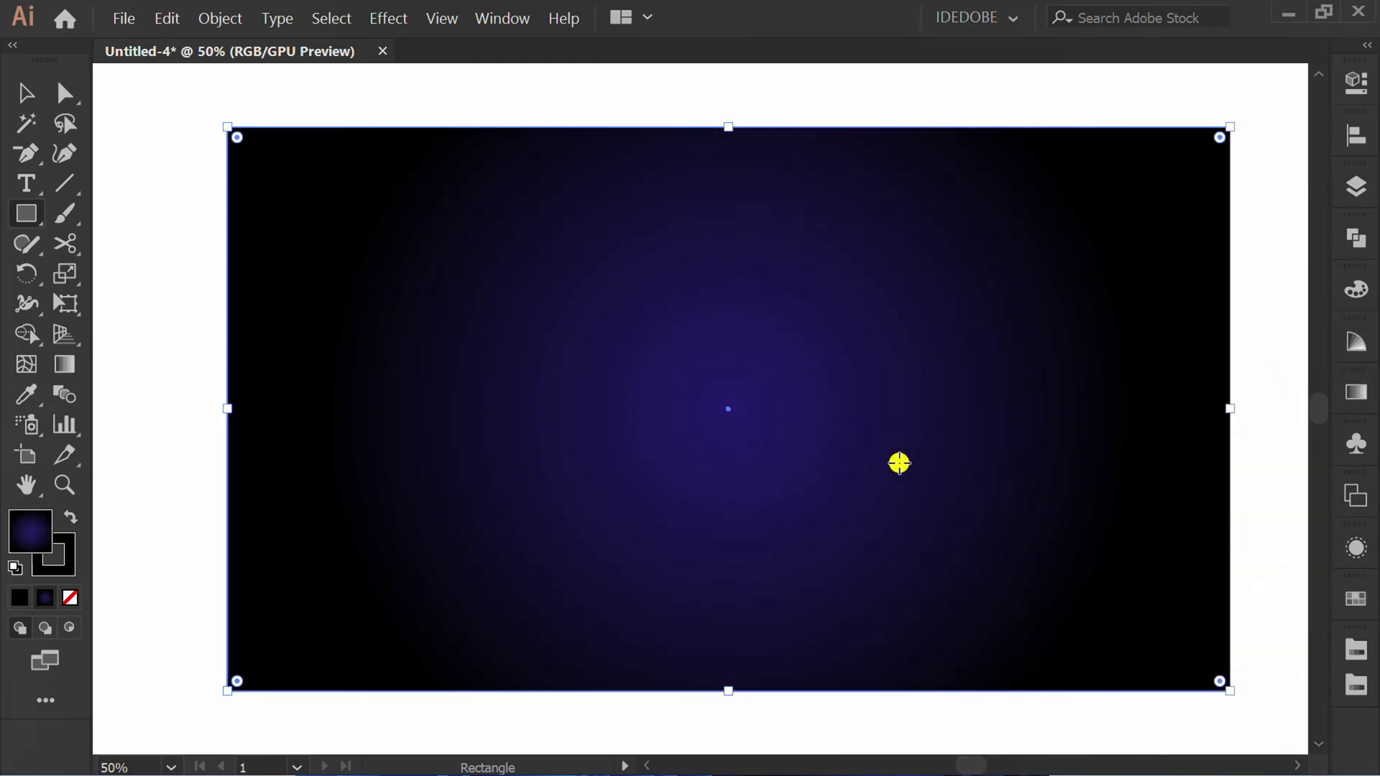
Enlarge the radial gradient past the artboard edge and shift its midpoint outward
key("g")
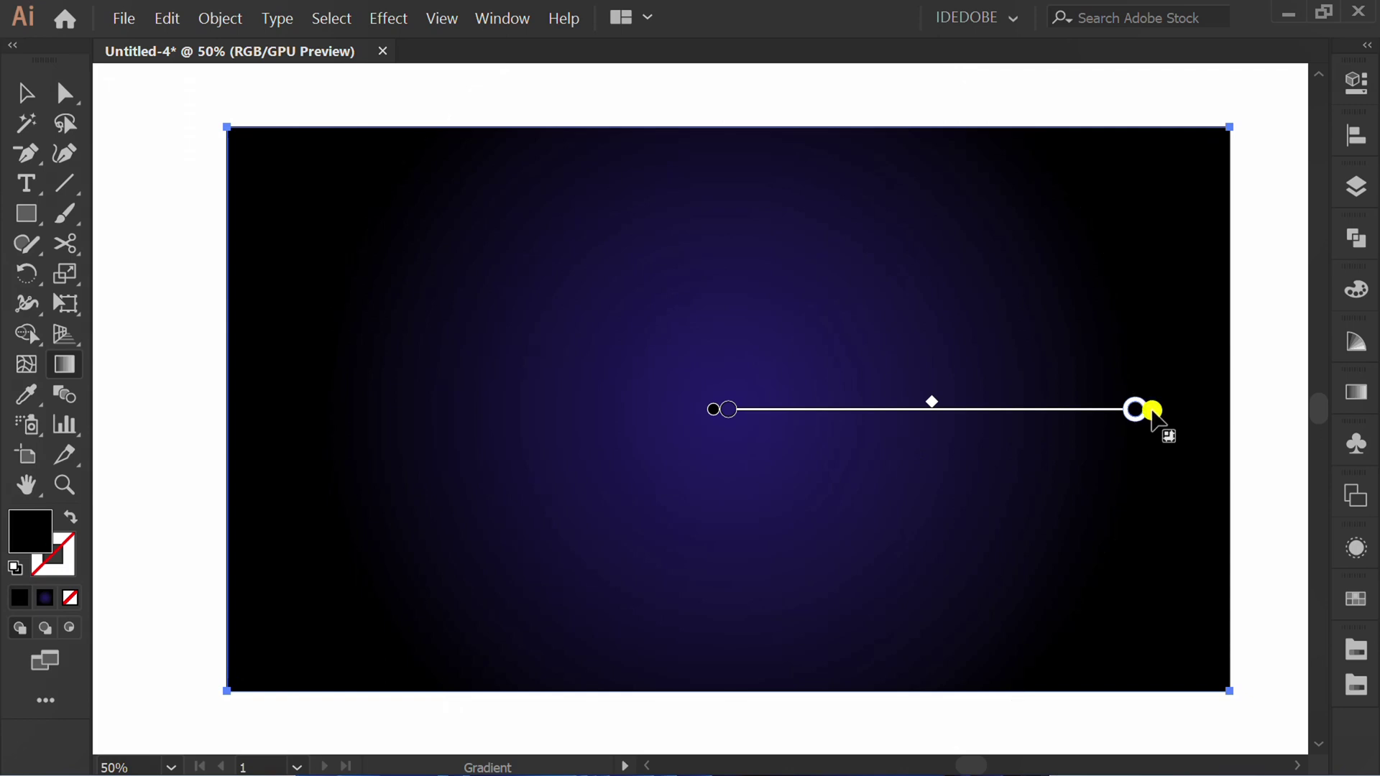
left_click_drag(1151, 411, 1279, 411)
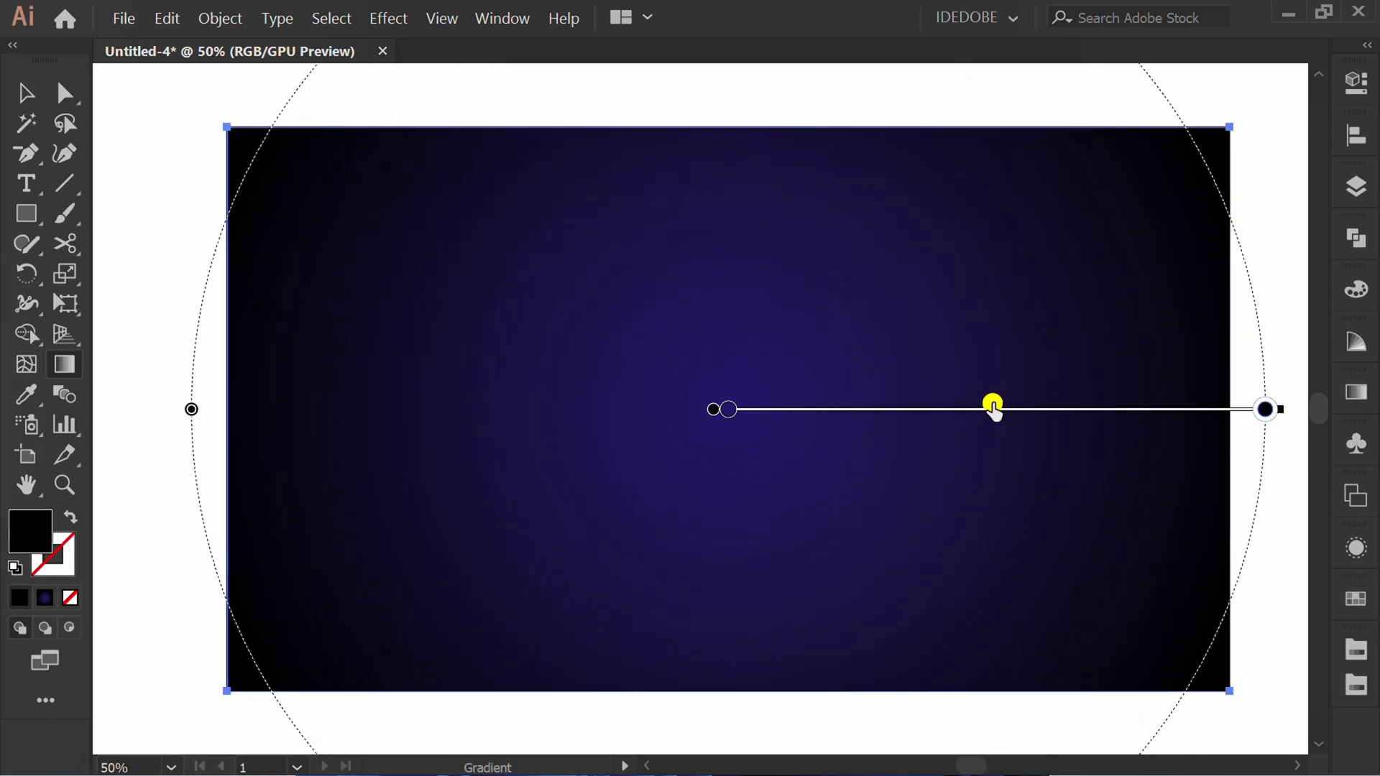
left_click_drag(1003, 406, 1051, 406)
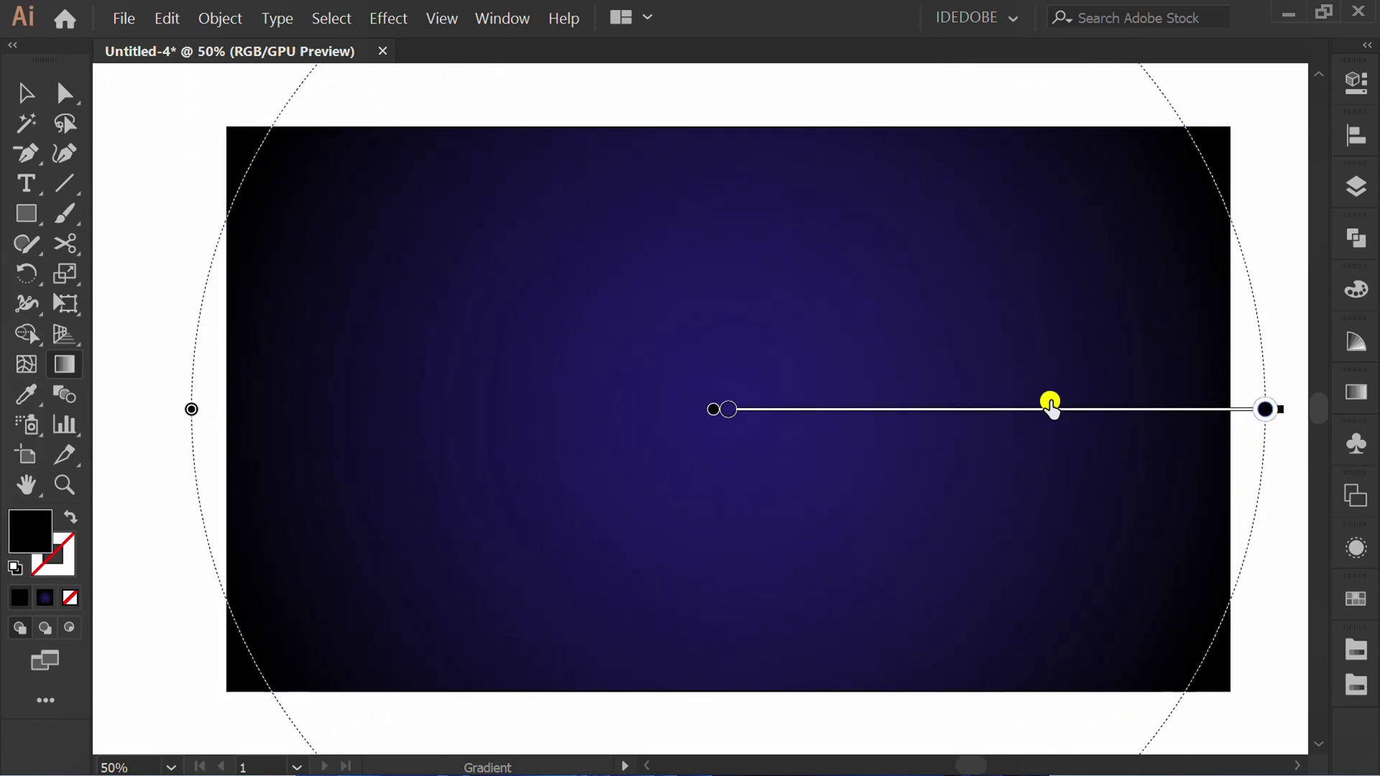
scroll(647, 493, "down", 1)
Add a new layer above the background and hide the background layer
key("v")
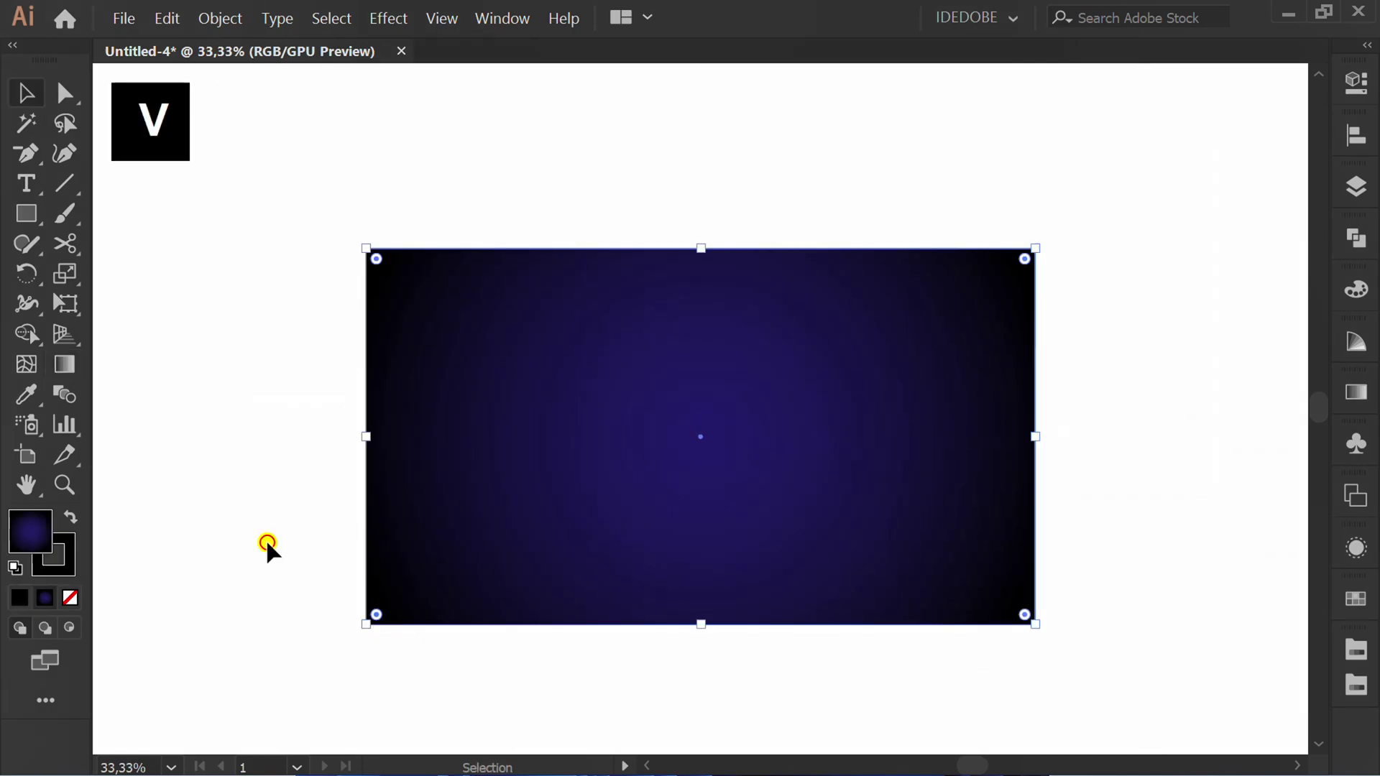
left_click(267, 544)
left_click(1354, 188)
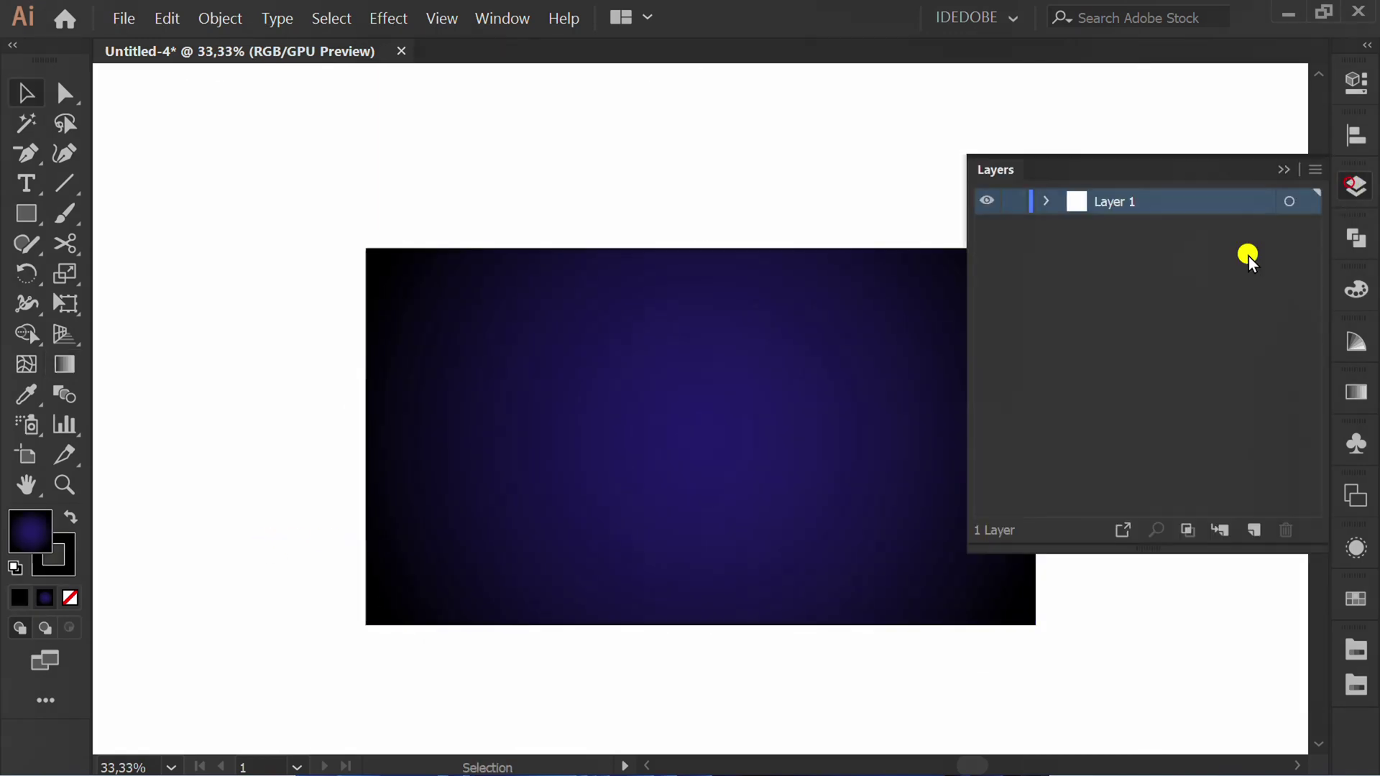
left_click(1253, 532)
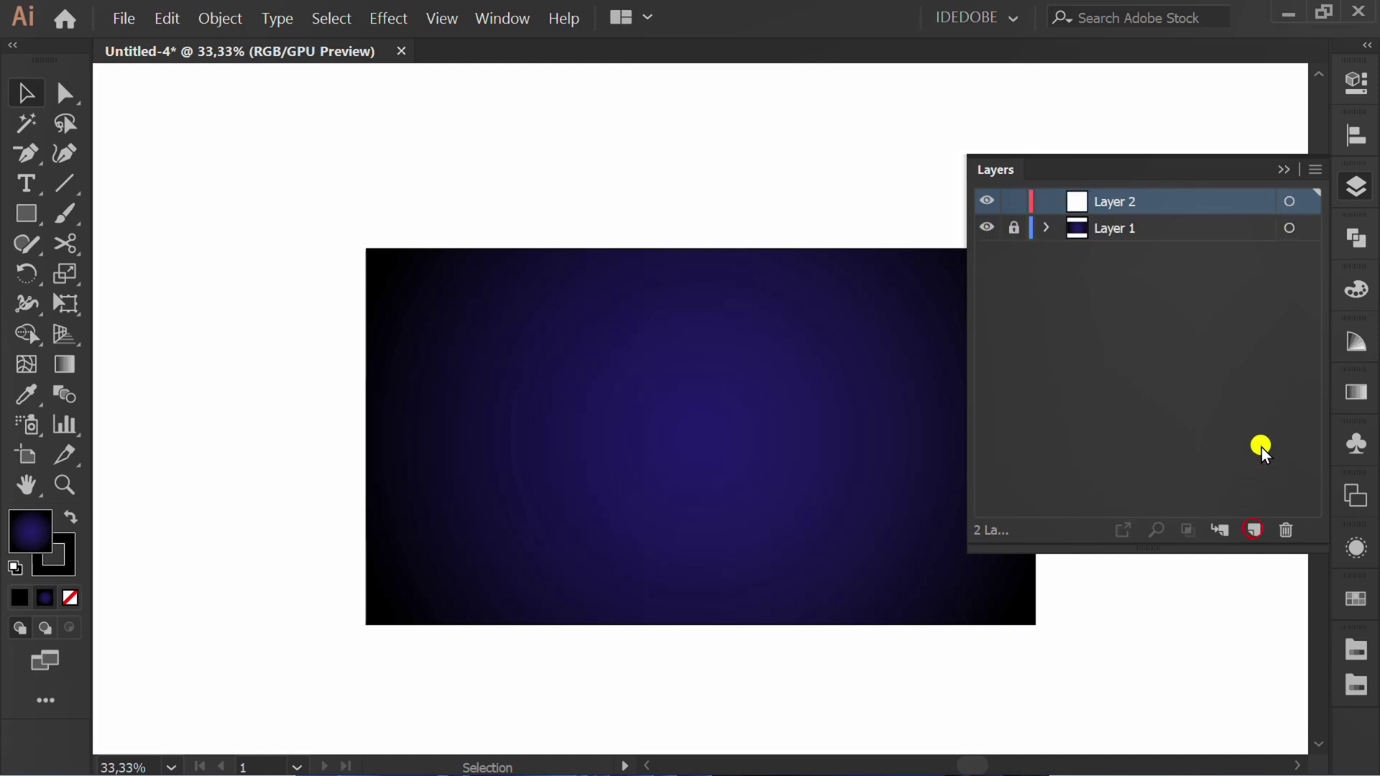
left_click(985, 228)
Draw a short vertical line near the artboard centre
left_click(1283, 170)
scroll(723, 464, "up", 1)
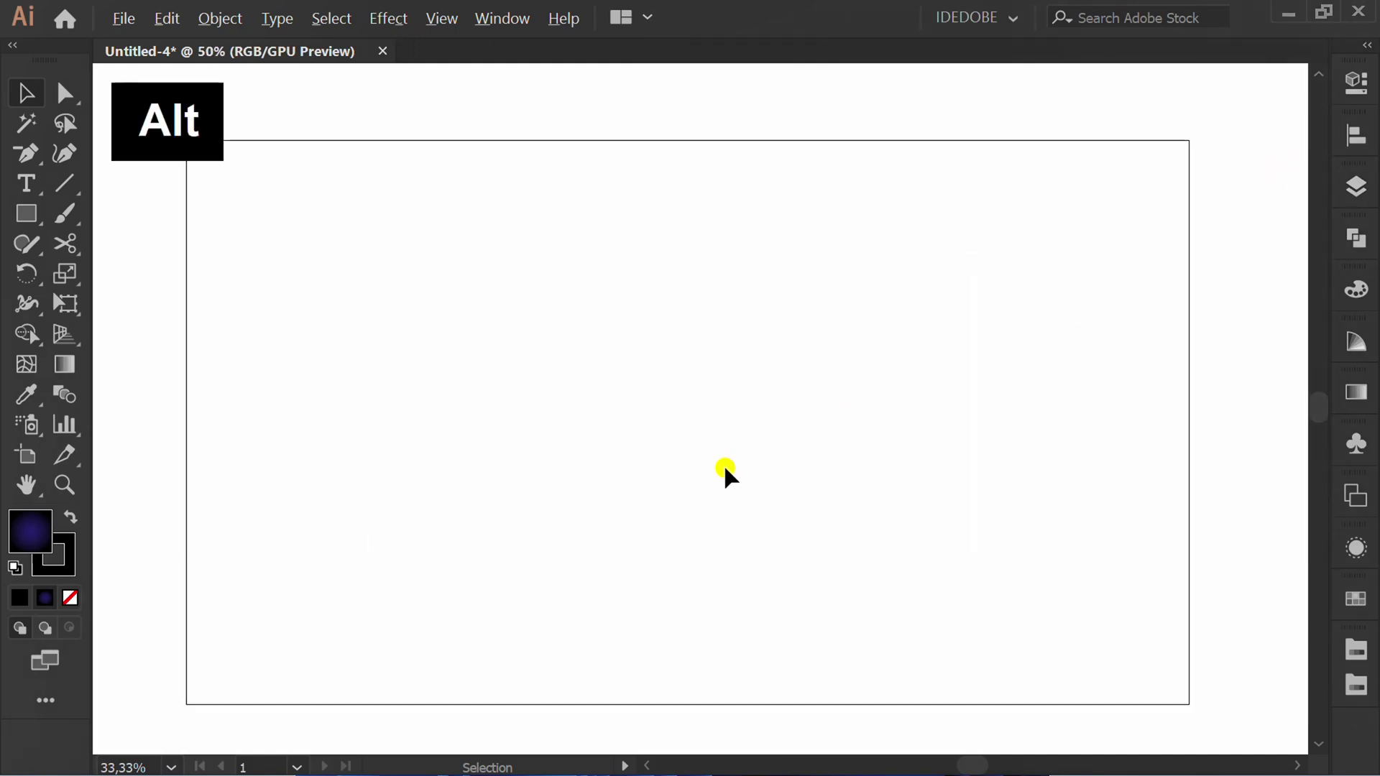
left_click(66, 185)
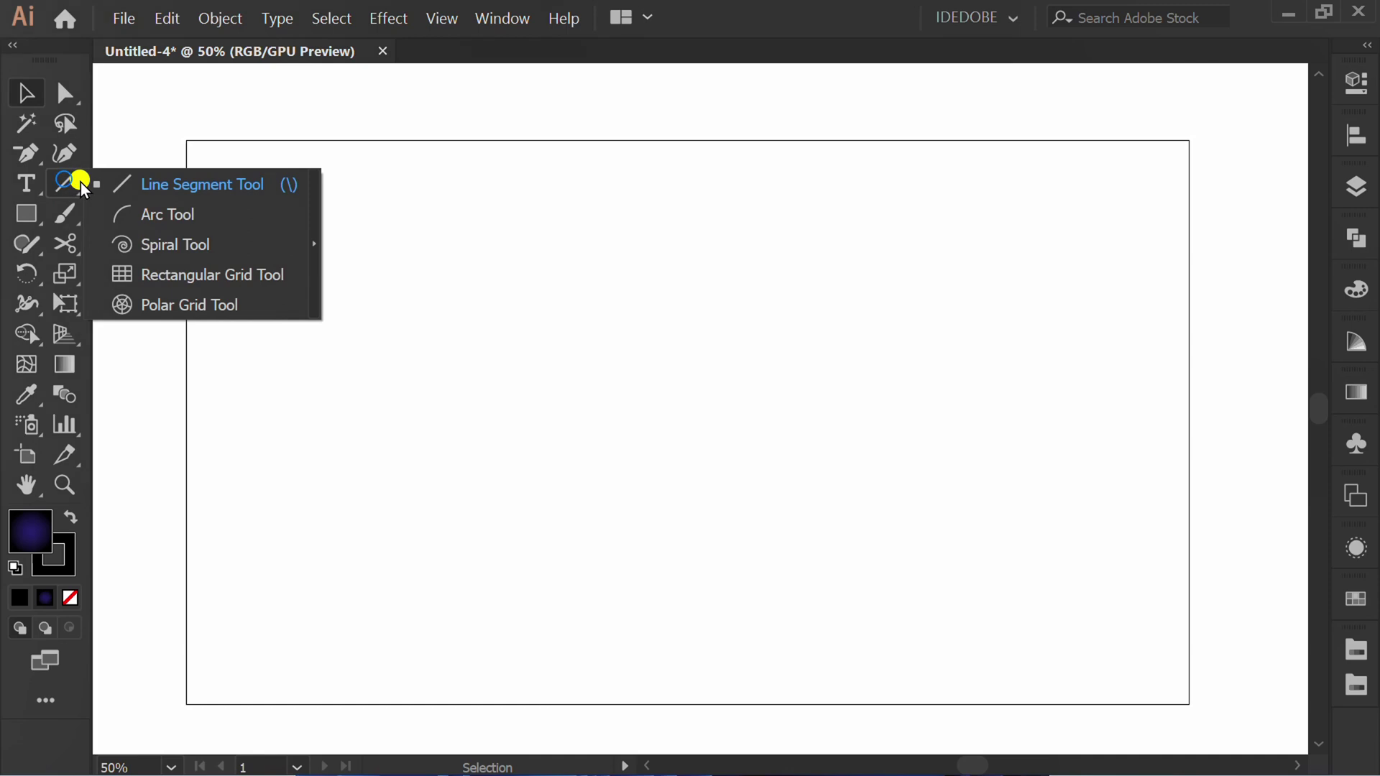
left_click(200, 181)
left_click_drag(687, 423, 712, 507)
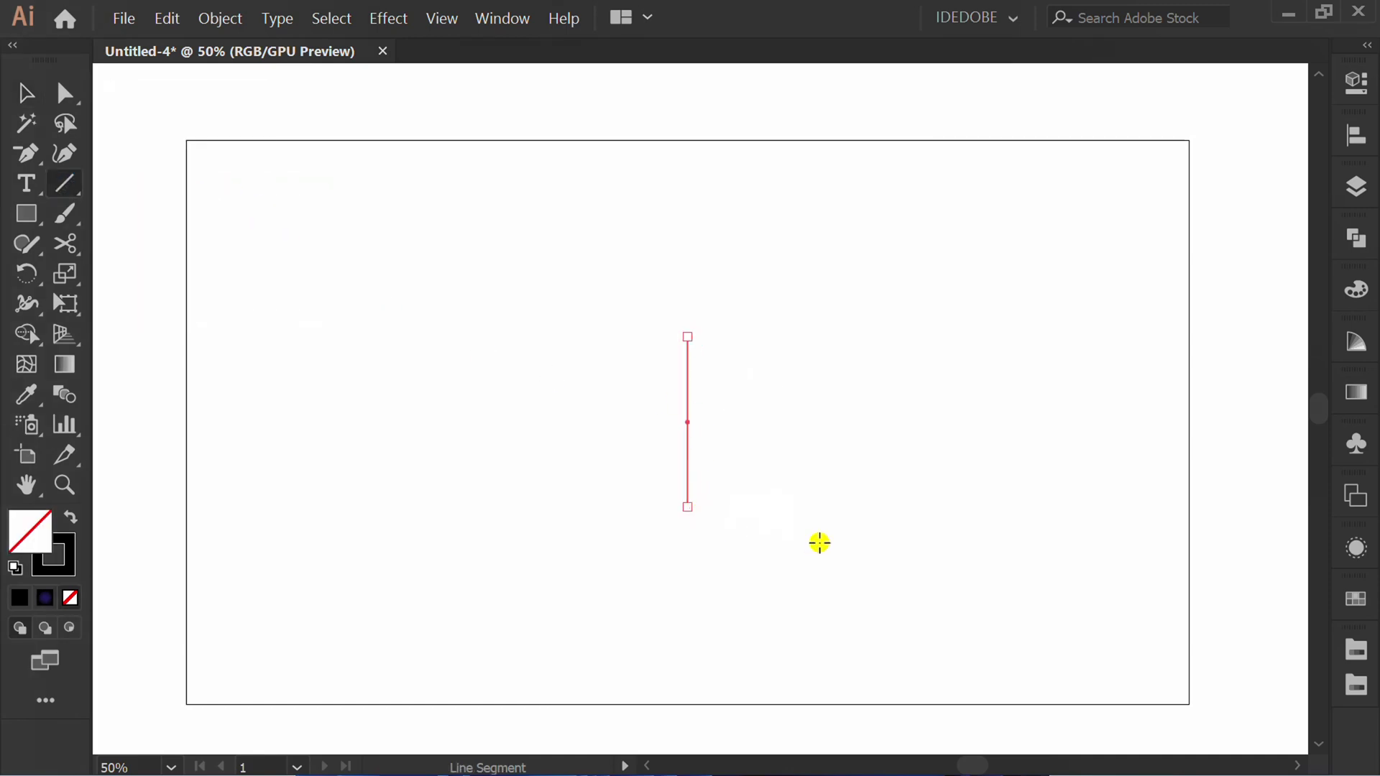
Rotate a horizontal copy of the line and vertically centre both lines on each other
key("r")
left_click_drag(656, 560, 797, 460)
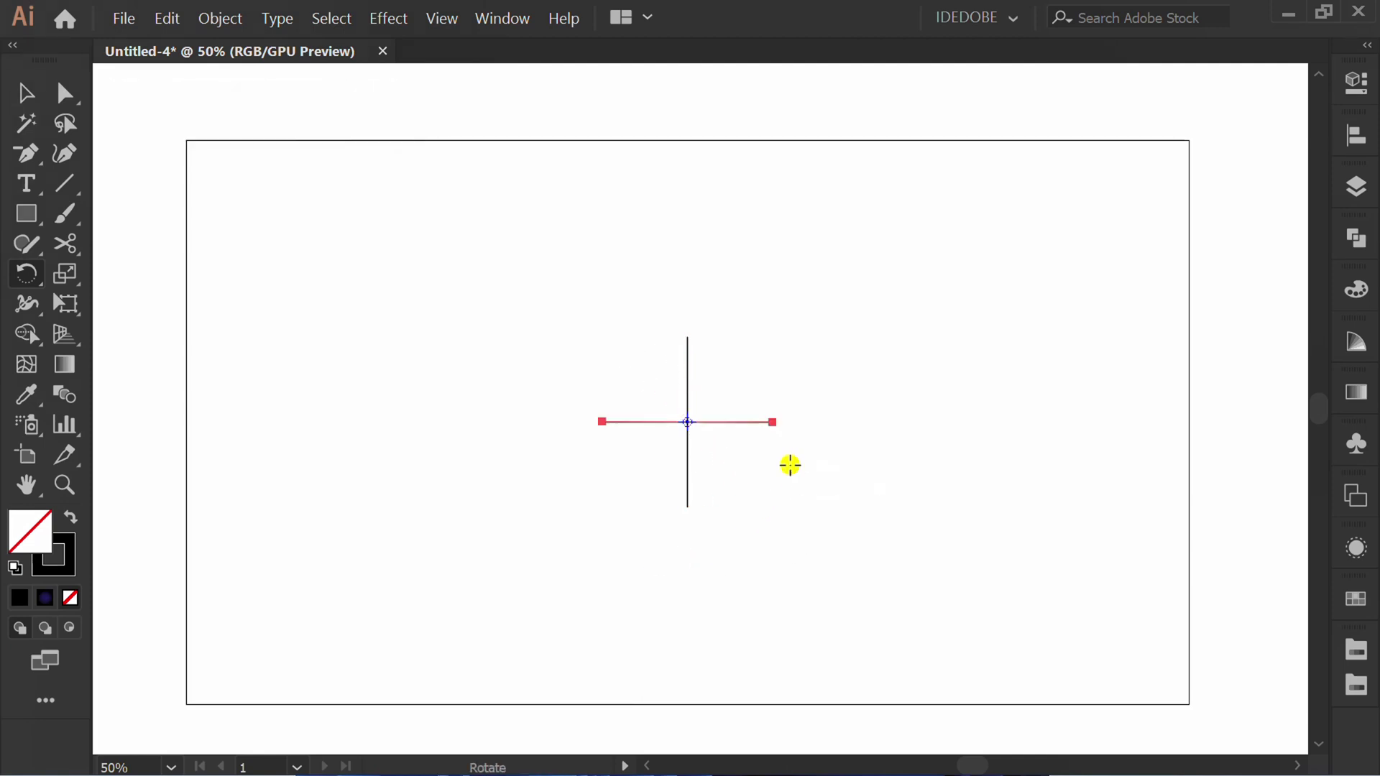
key("v")
left_click_drag(792, 299, 687, 449)
left_click(1350, 140)
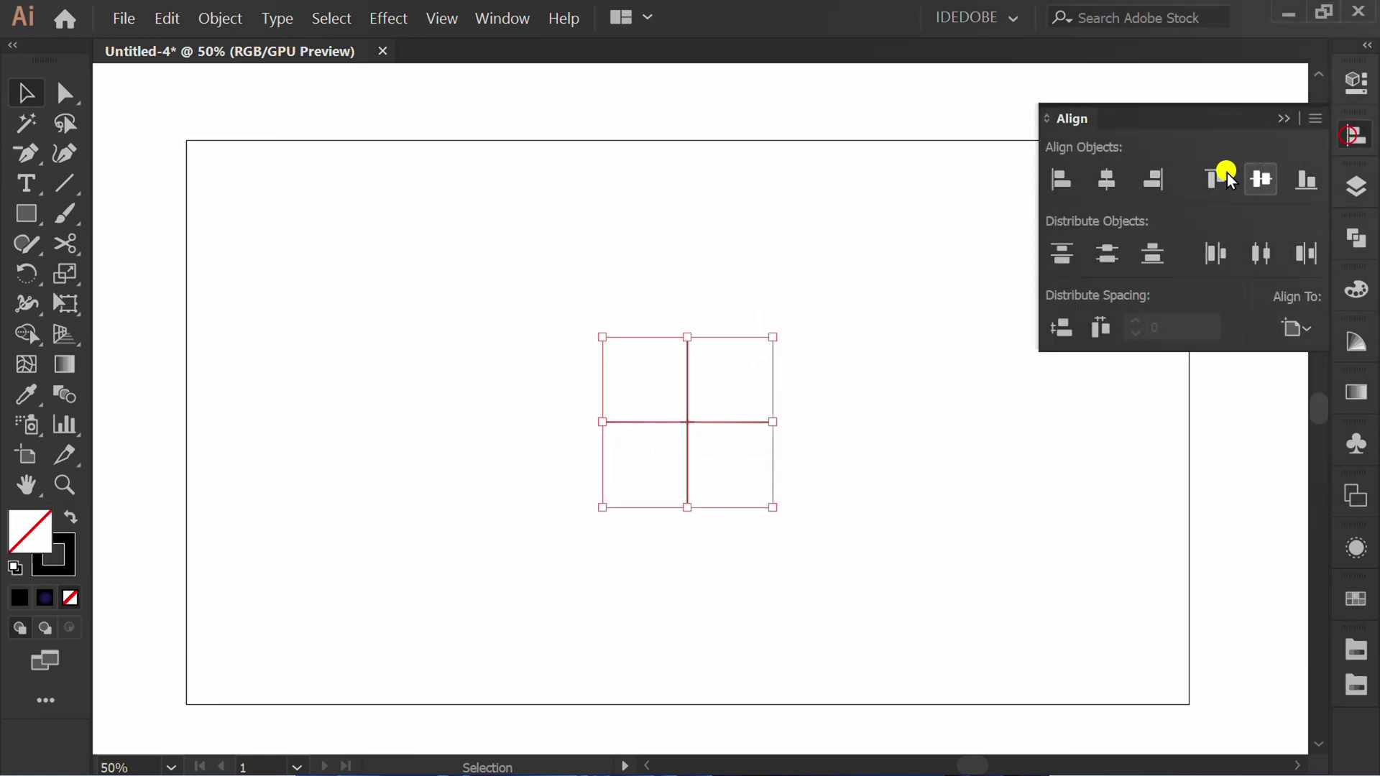
left_click(1260, 180)
left_click(1281, 115)
Convert the two crossing lines into guides
right_click(561, 275)
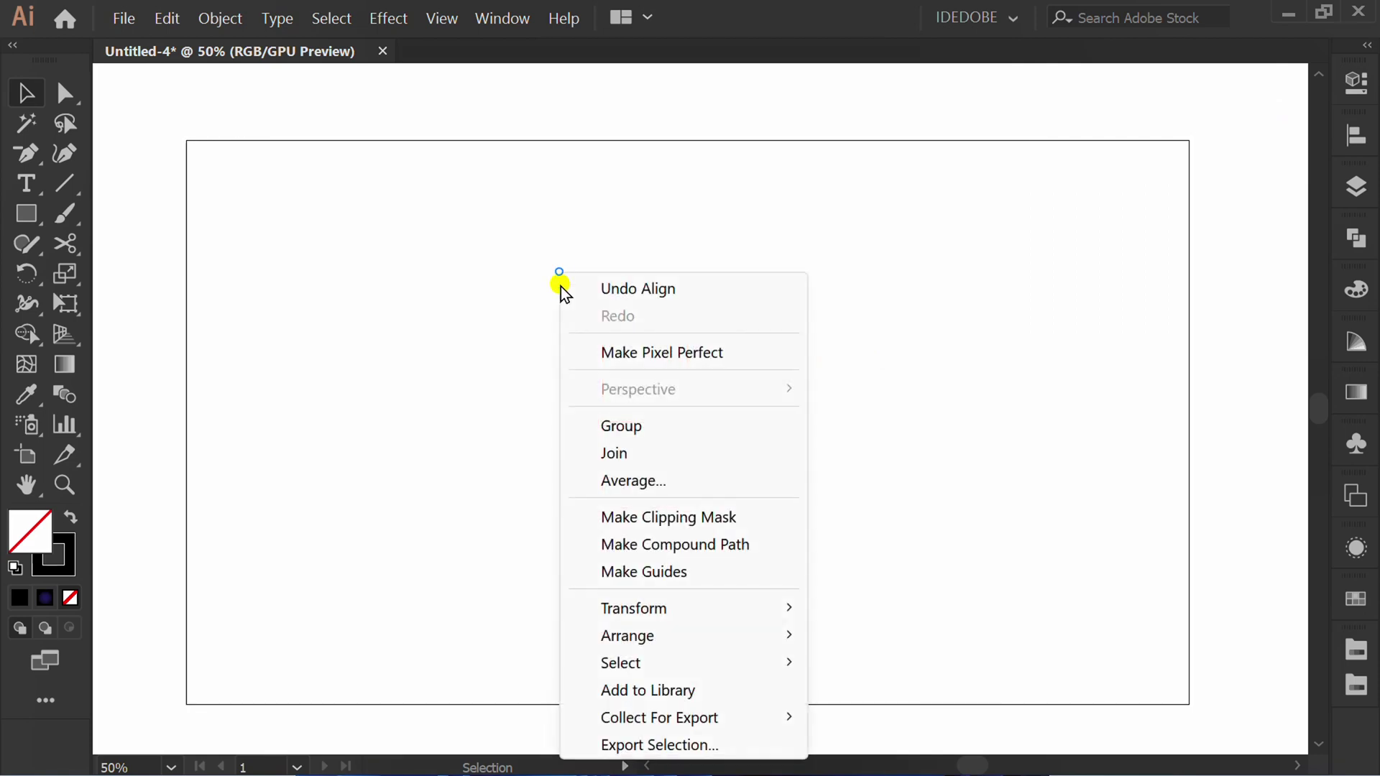
left_click(759, 570)
scroll(708, 424, "up", 4)
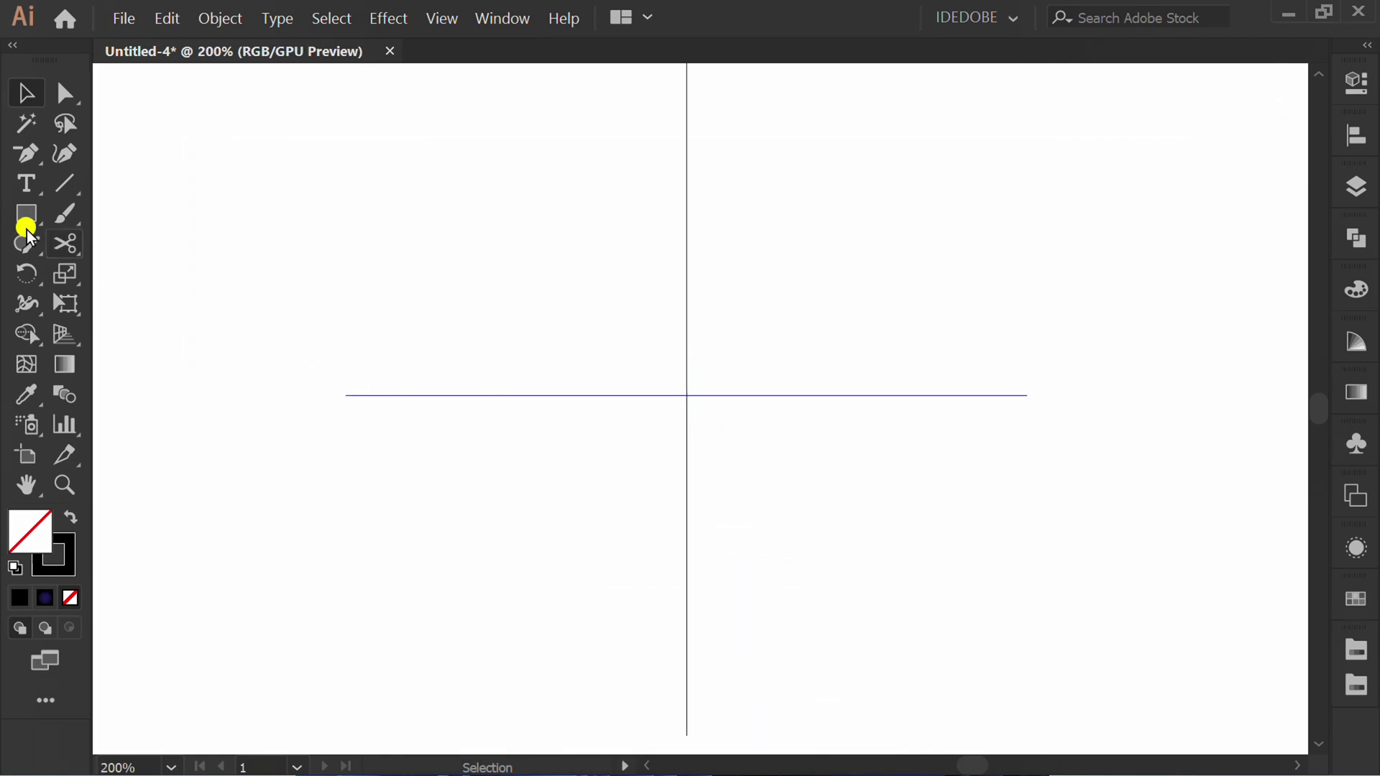
left_click_drag(24, 215, 135, 206)
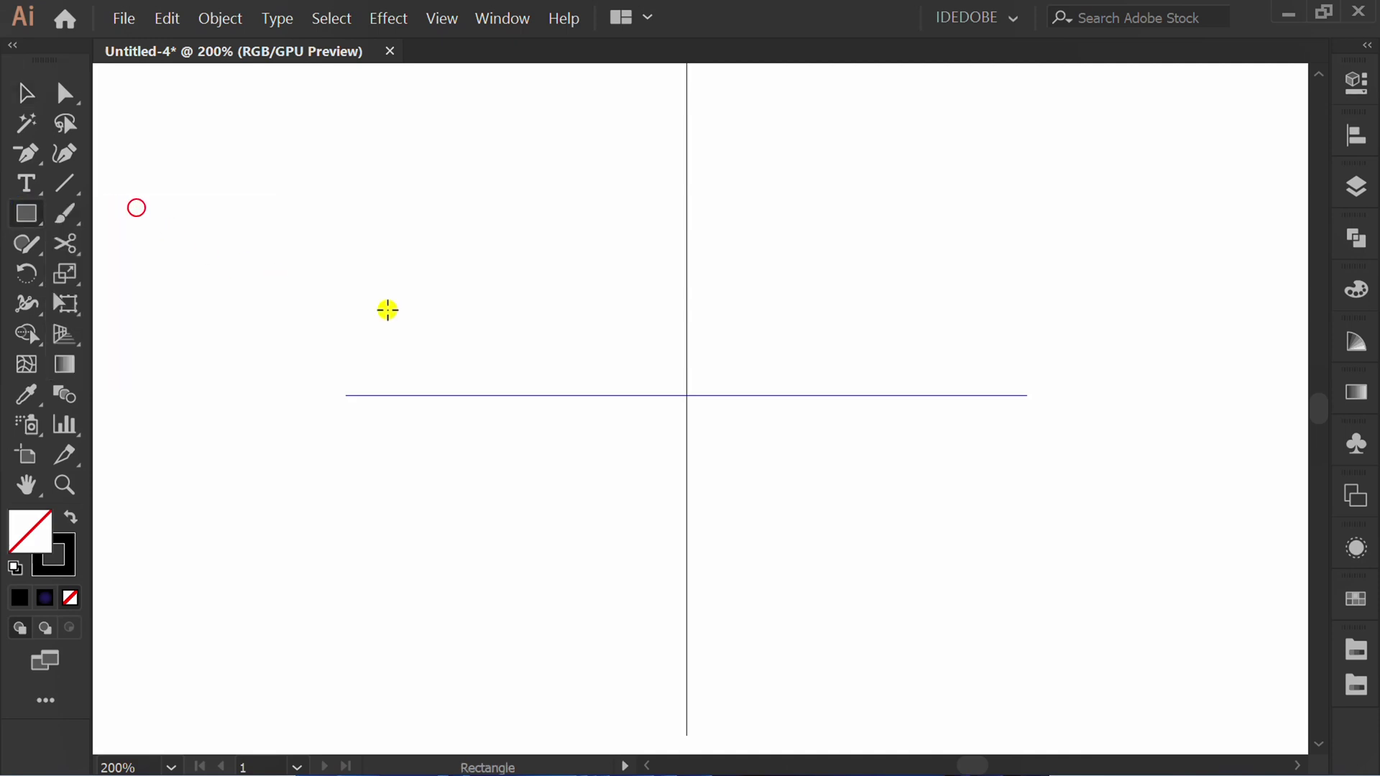
Create a 40 × 40 pt square with the Rectangle tool
left_click(621, 326)
type("40")
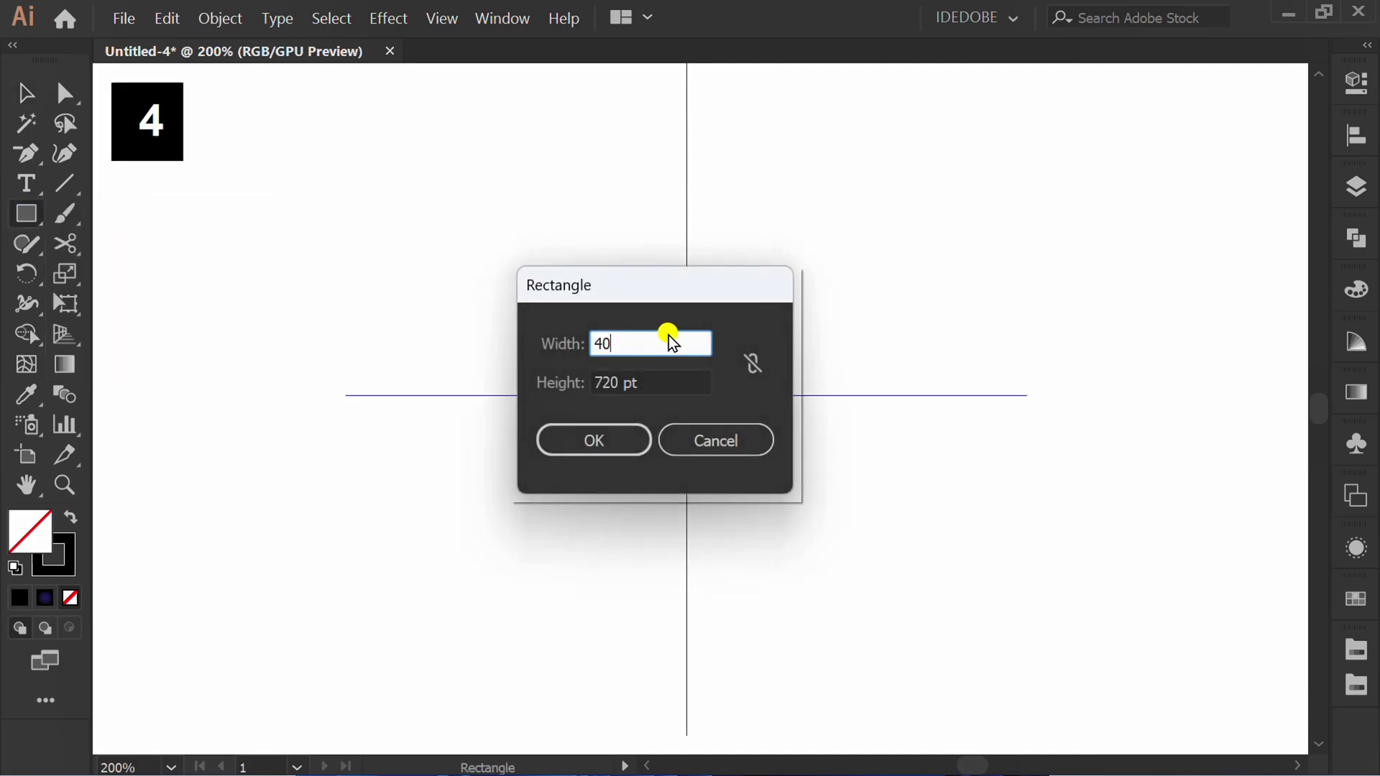
key("Tab")
type("40")
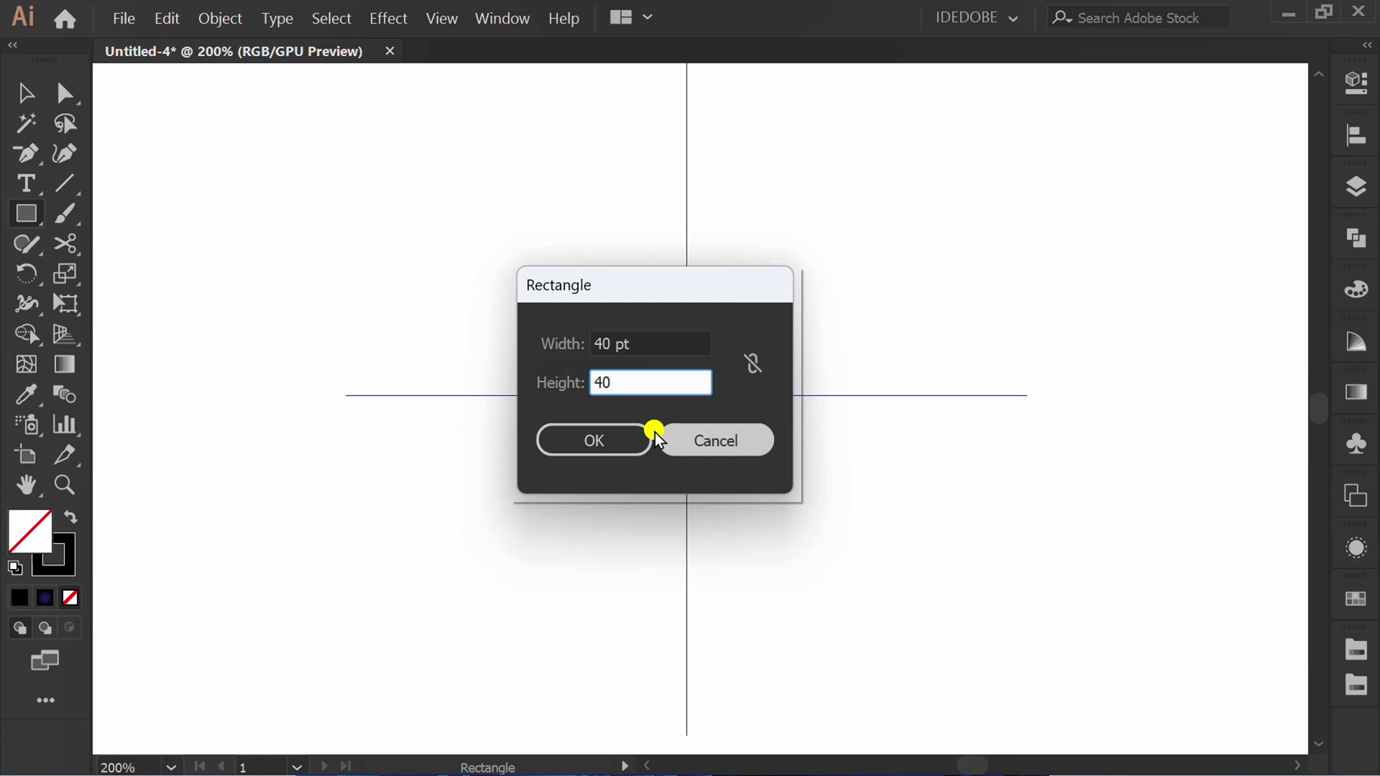
left_click(611, 437)
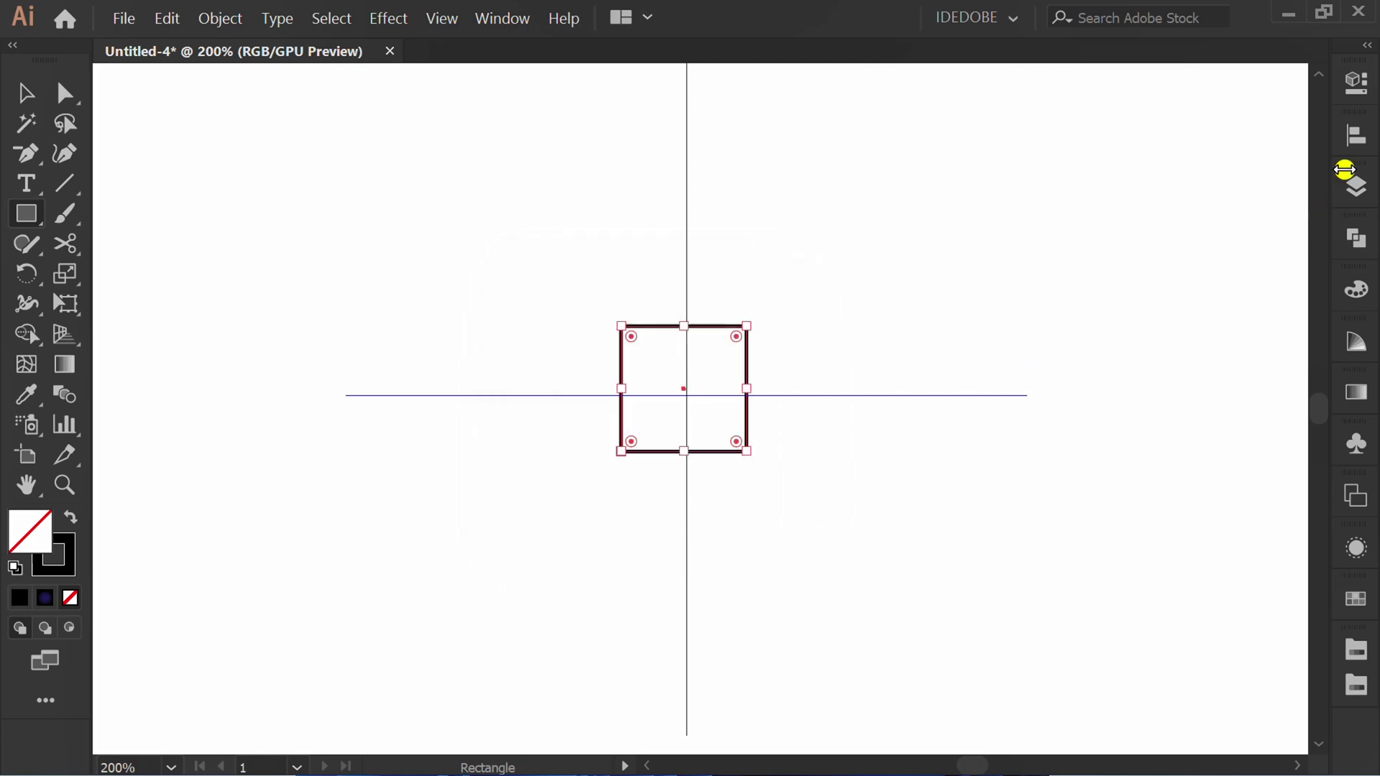
Centre the square horizontally and vertically on the crossing guides
left_click(1351, 131)
left_click(1106, 179)
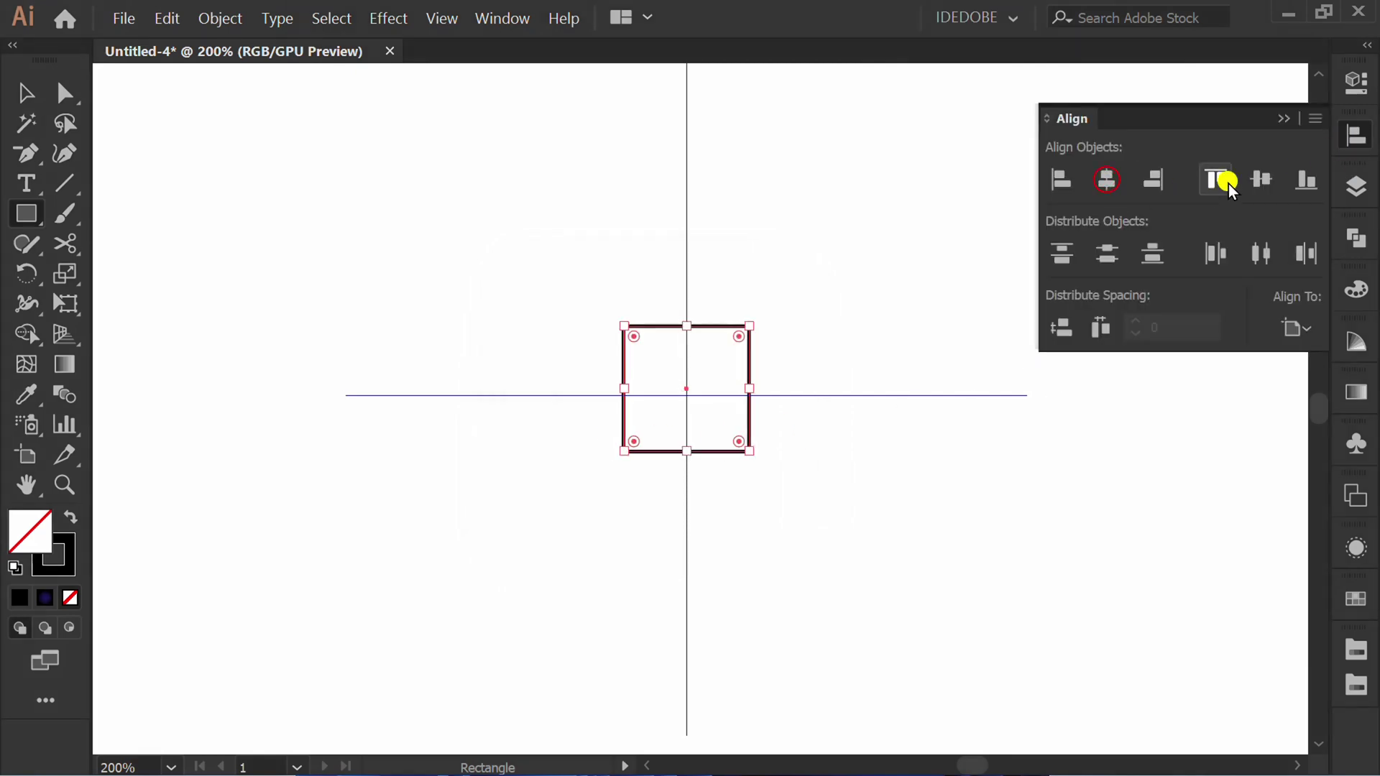
left_click(1261, 179)
left_click(1284, 118)
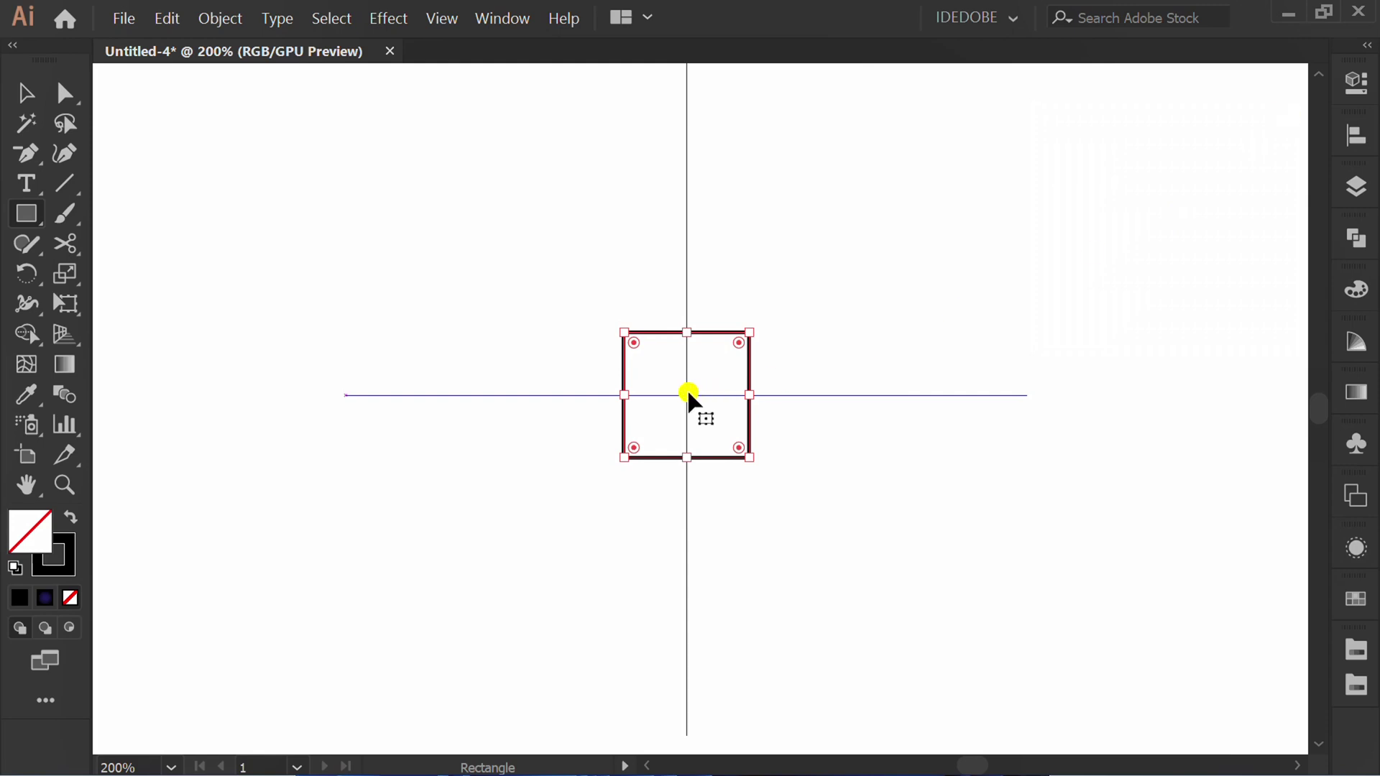
key("ctrl+equal")
Drag two copies straight up to form a three-tier stack above the square
key("v")
left_click_drag(661, 437, 705, 372)
key("ctrl+equal")
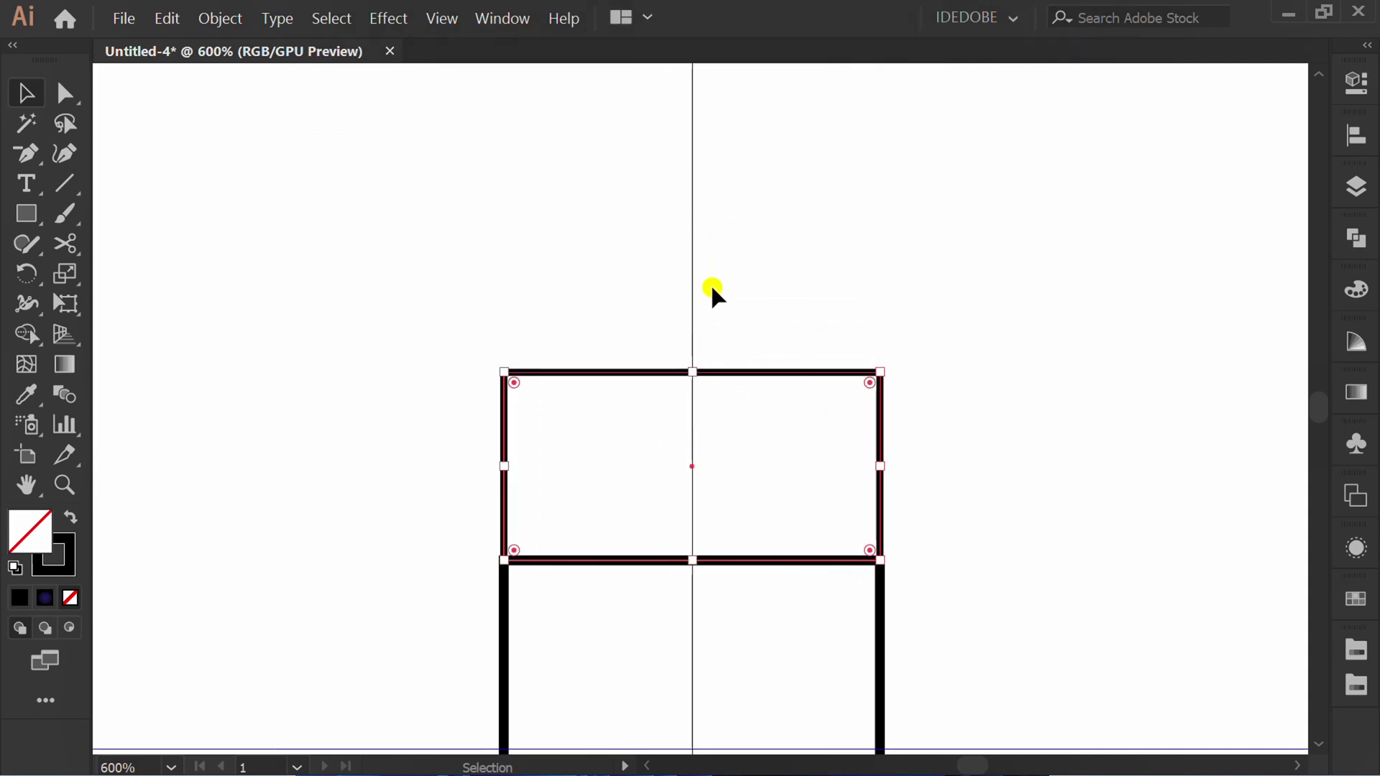
left_click_drag(692, 467, 682, 275)
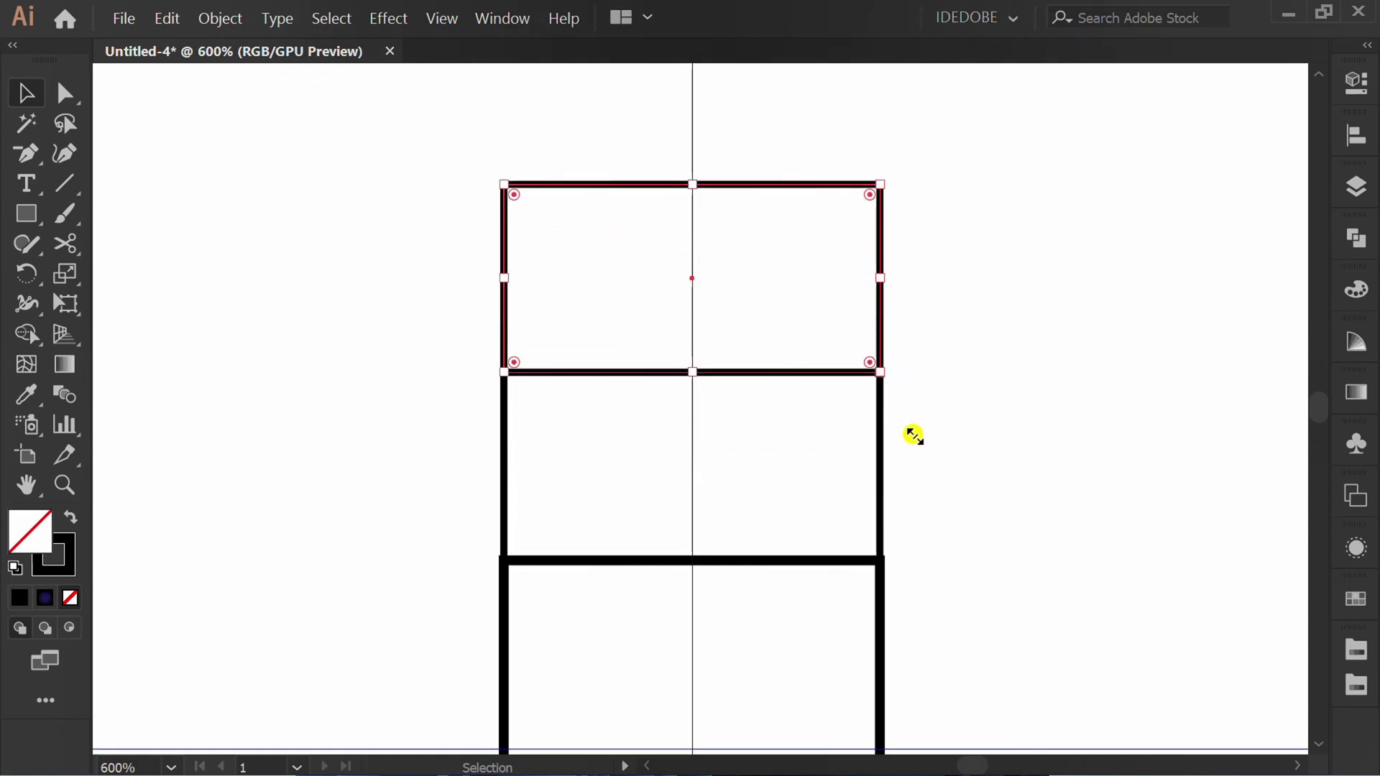
Add an anchor at the top edge's midpoint and delete both top corners, making a triangle
left_click_drag(33, 152, 205, 181)
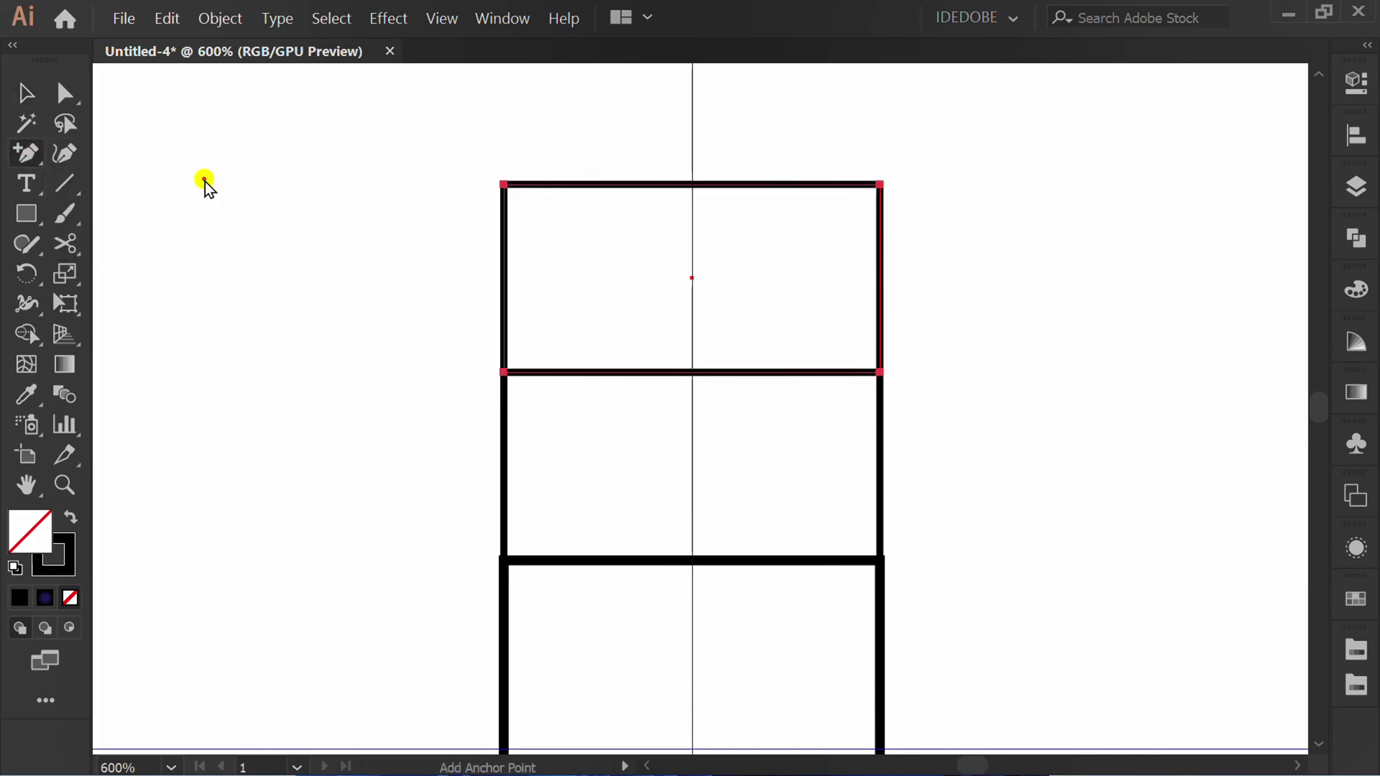
left_click(690, 184)
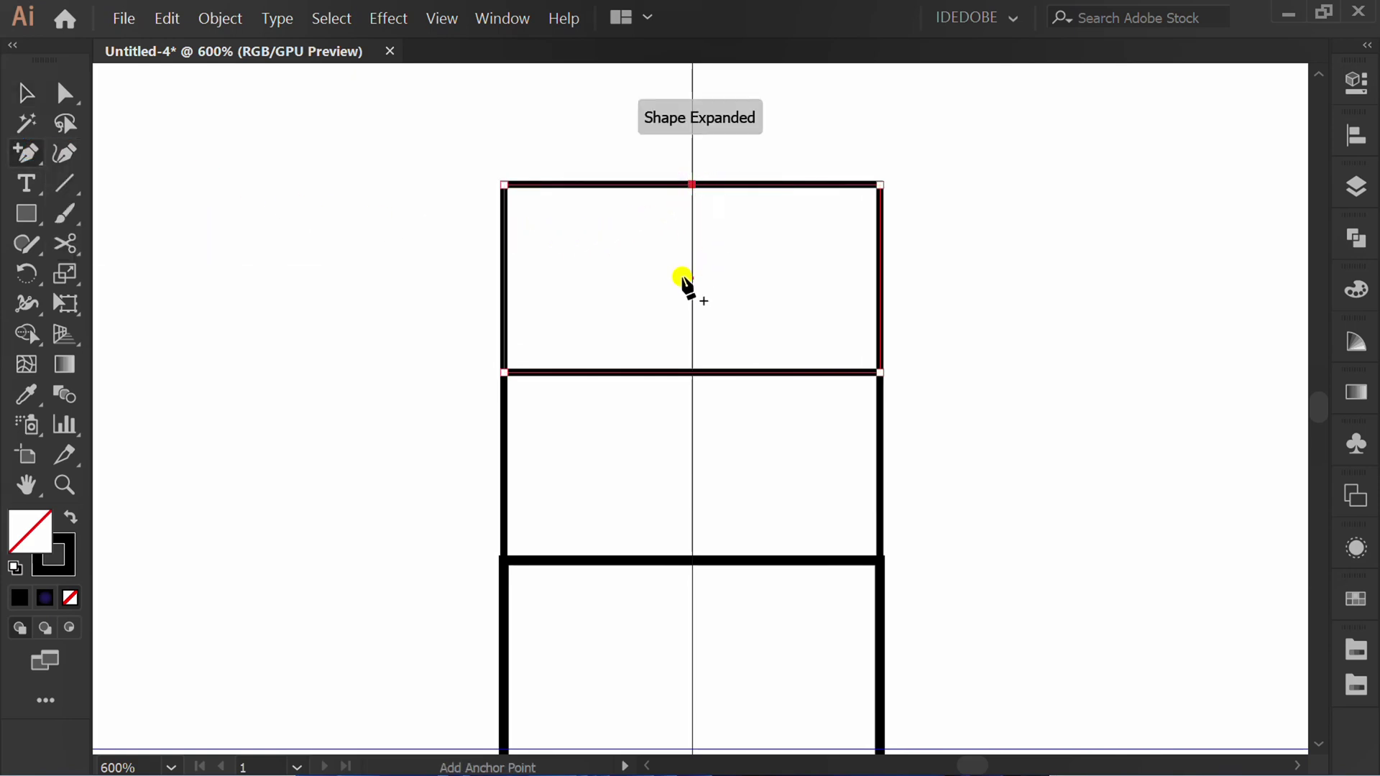
left_click_drag(27, 160, 237, 214)
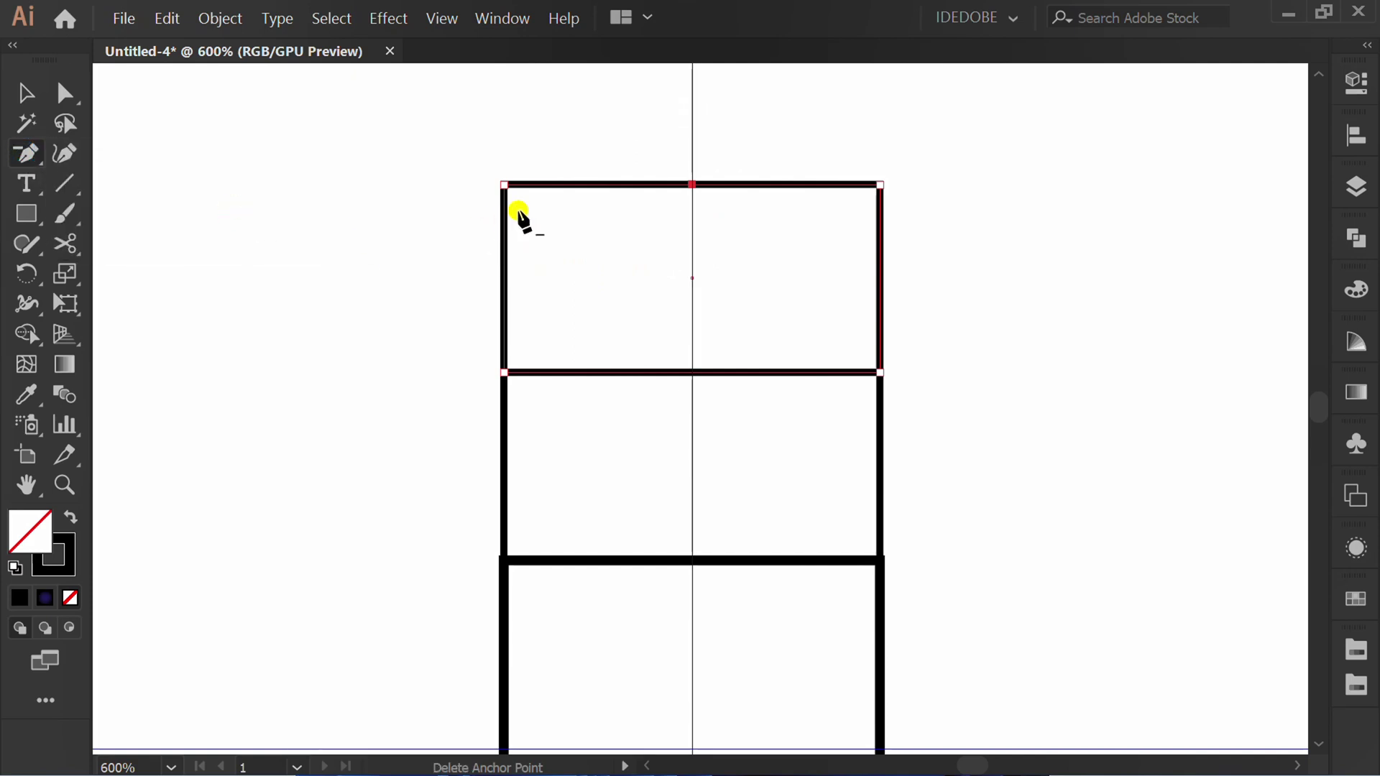
left_click(506, 185)
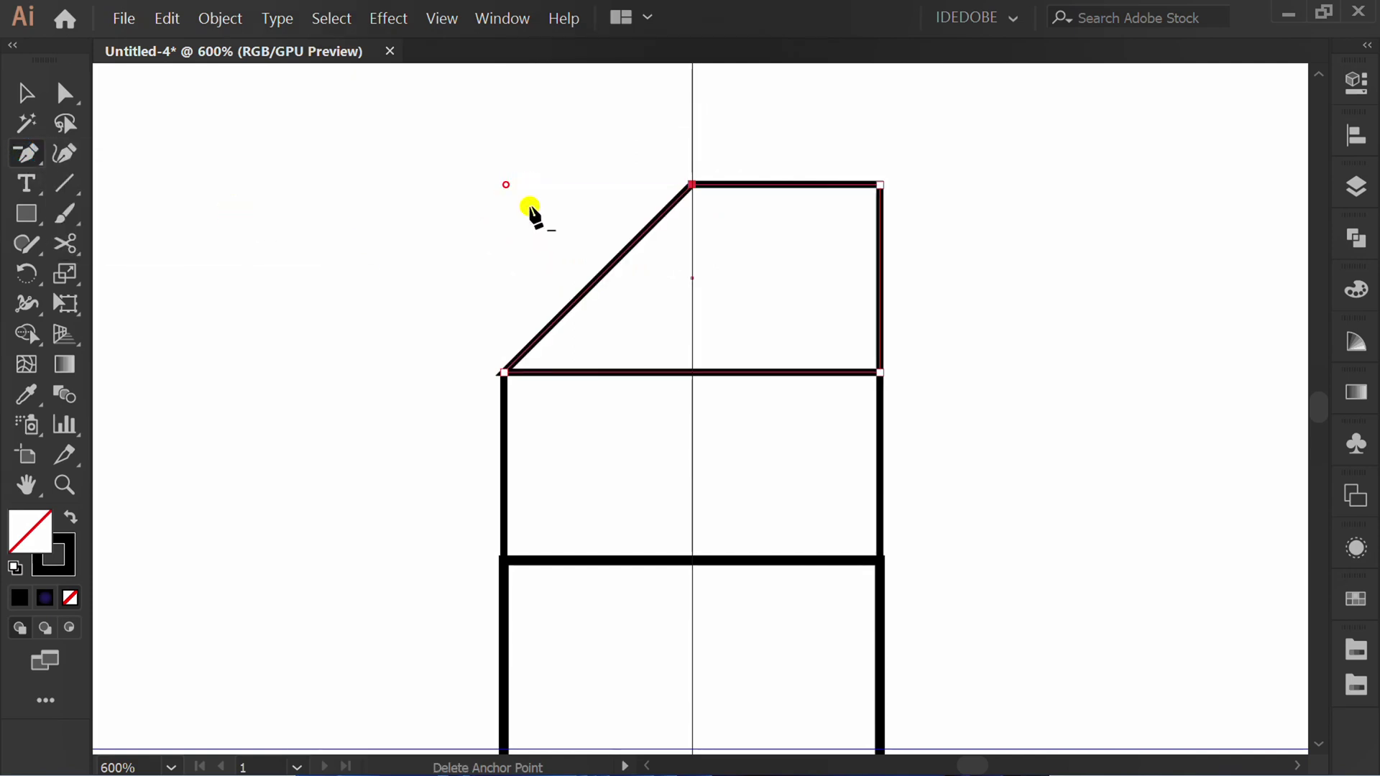
left_click(882, 186)
Unite the roof triangle and the rectangle below it with Pathfinder
key("v")
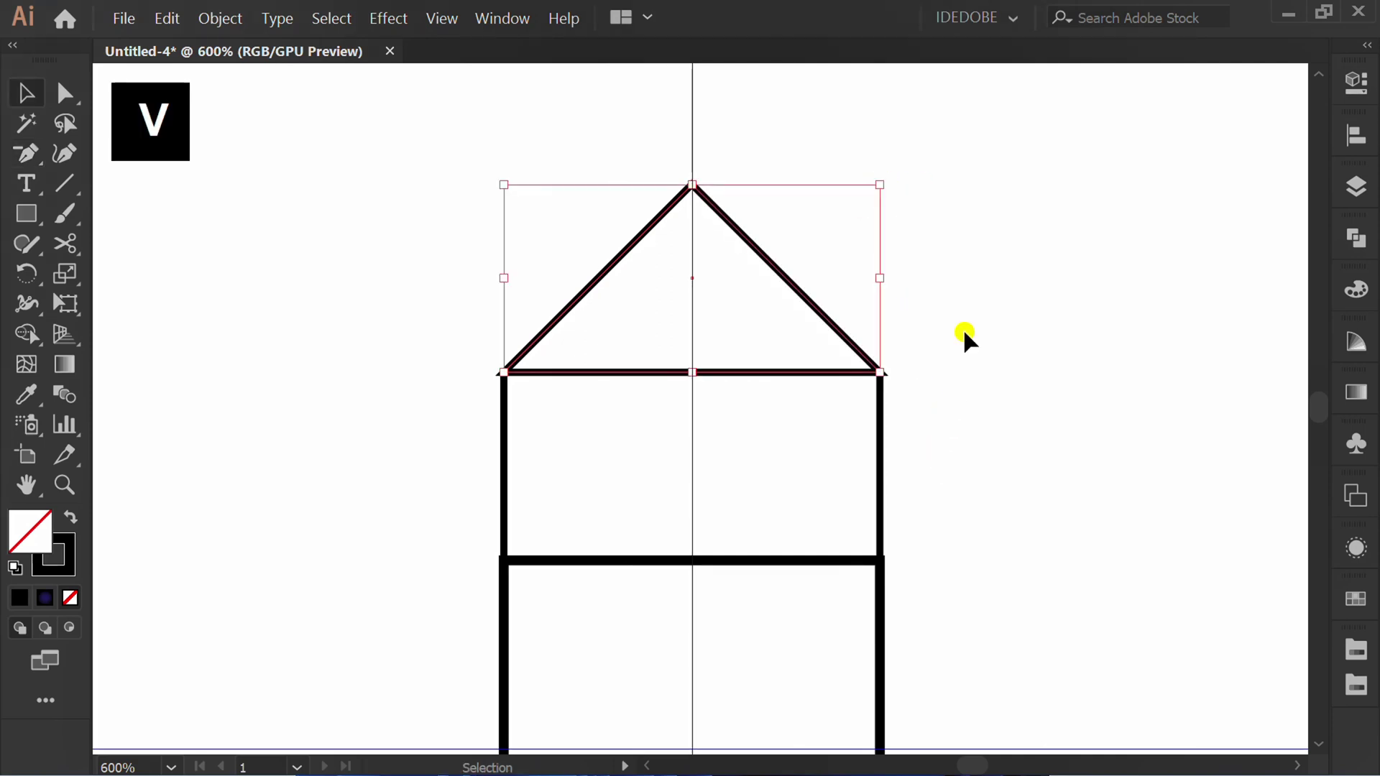
left_click_drag(985, 117, 388, 478)
left_click(1359, 236)
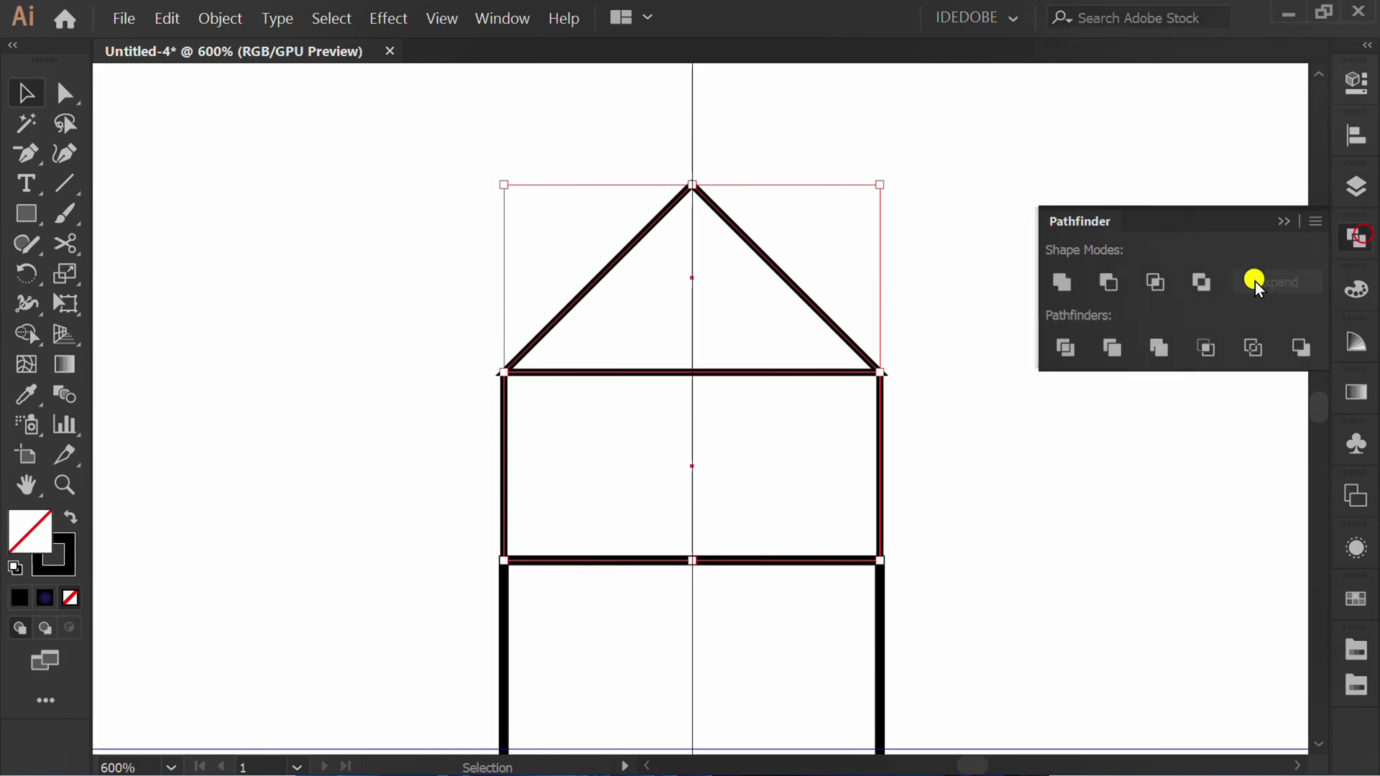
left_click(1063, 283)
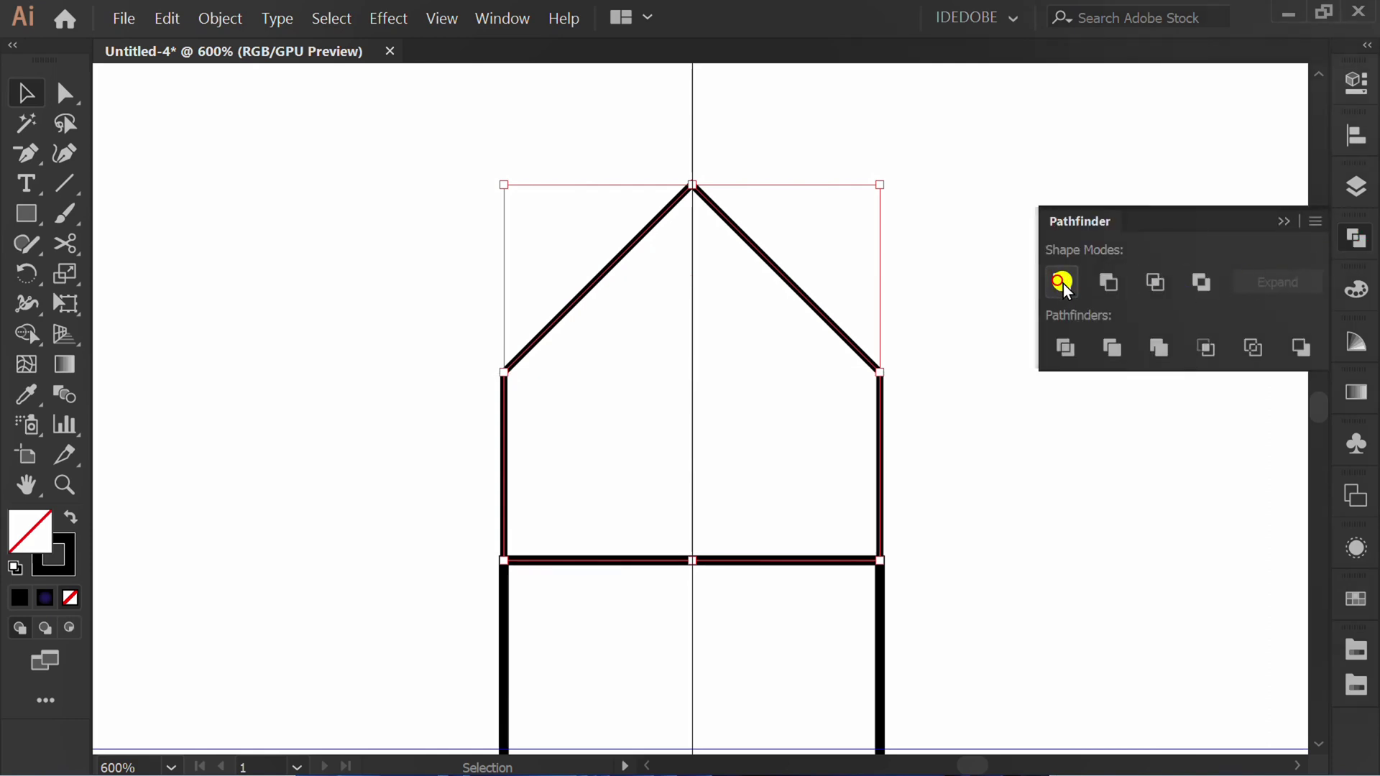
left_click(1282, 218)
Round the two upper corners with large live-corner curves into a pointed arch
key("a")
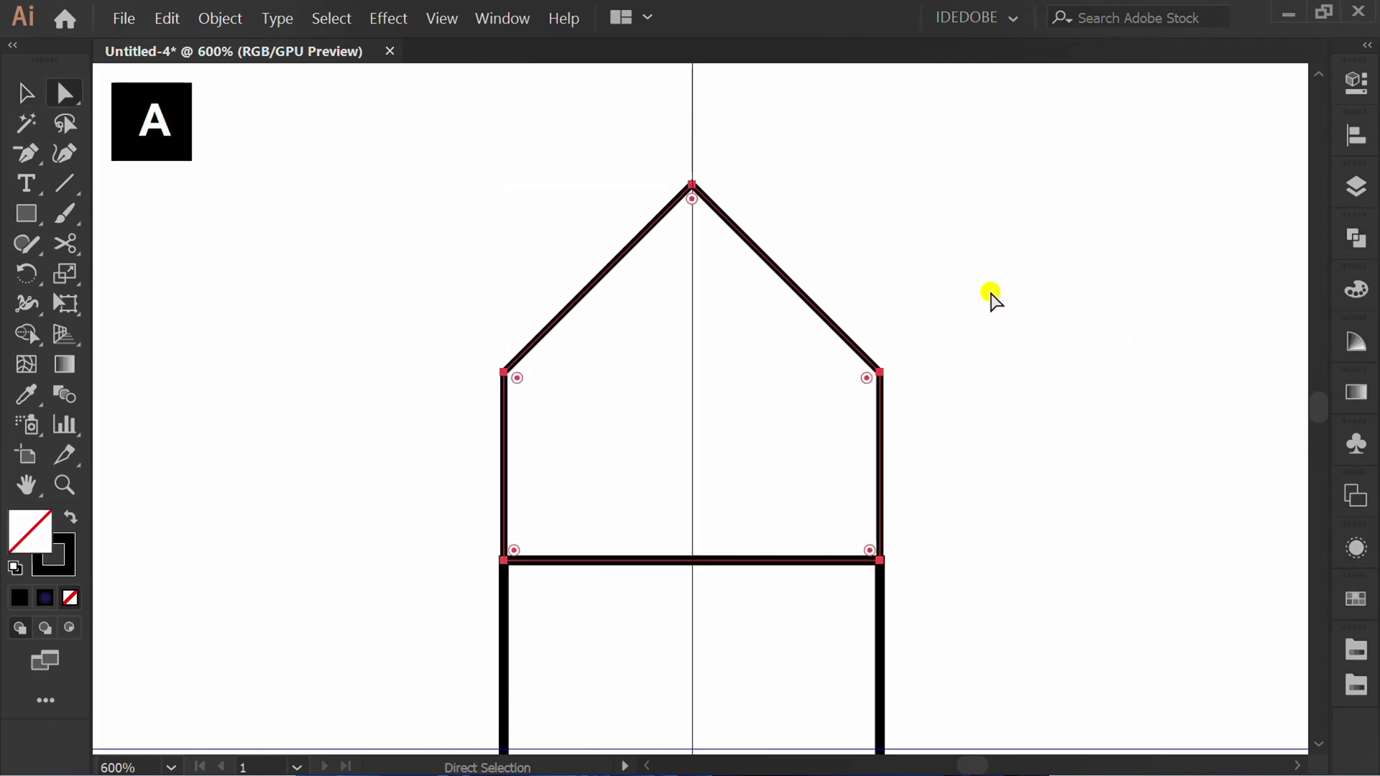
left_click_drag(991, 295, 462, 462)
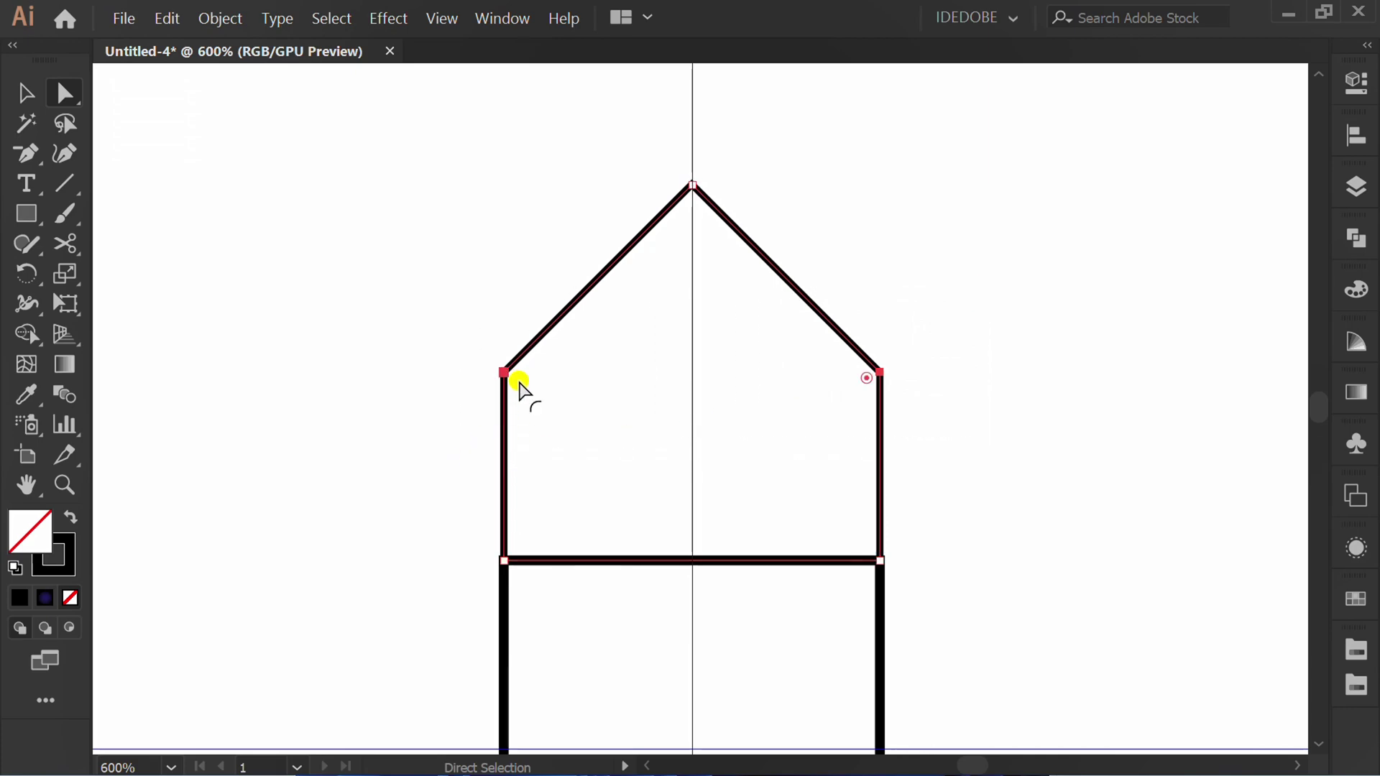
left_click_drag(520, 384, 872, 547)
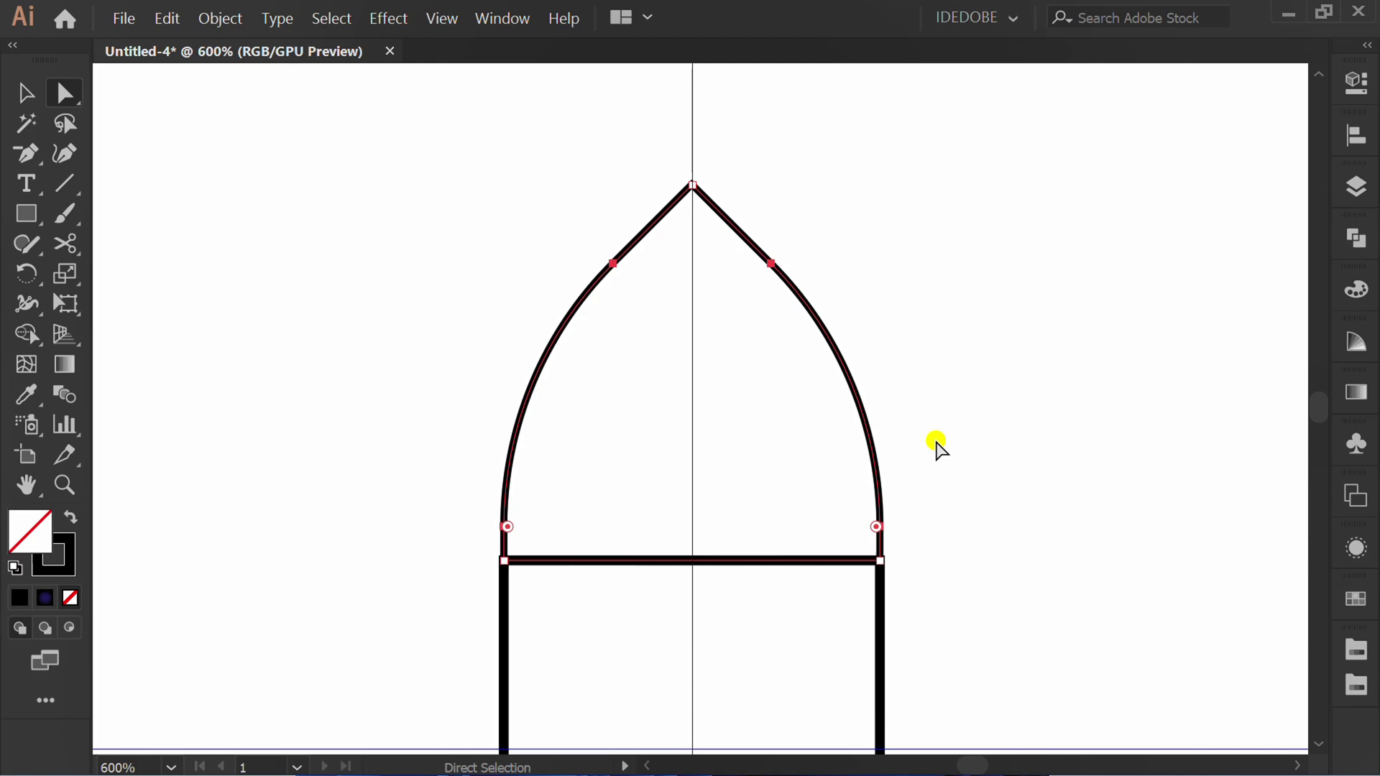
Rotate-copy the arch 90° around the centre, repeating twice to cover all four sides
key("v")
left_click(972, 443)
key("ctrl+minus")
left_click_drag(813, 131, 492, 291)
key("r")
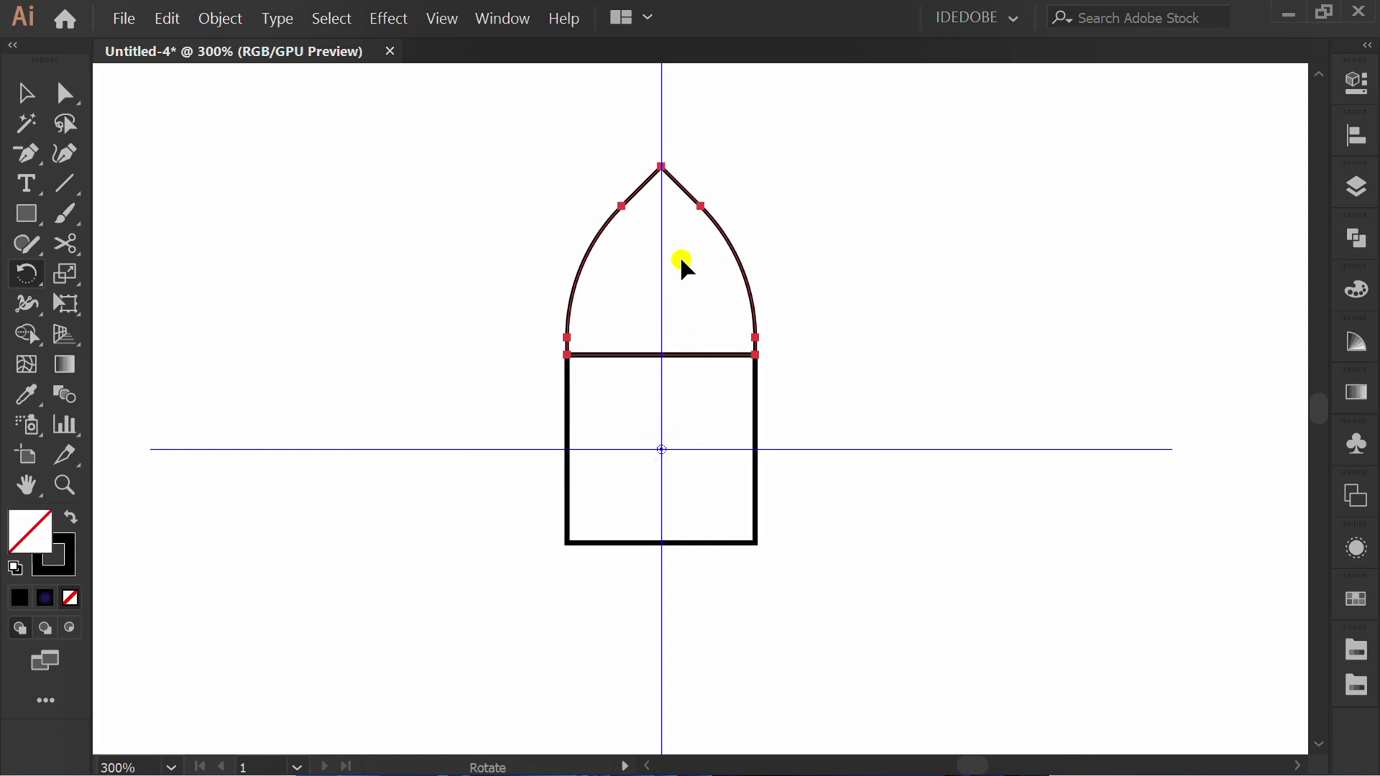
left_click_drag(679, 257, 495, 403)
key("ctrl+d")
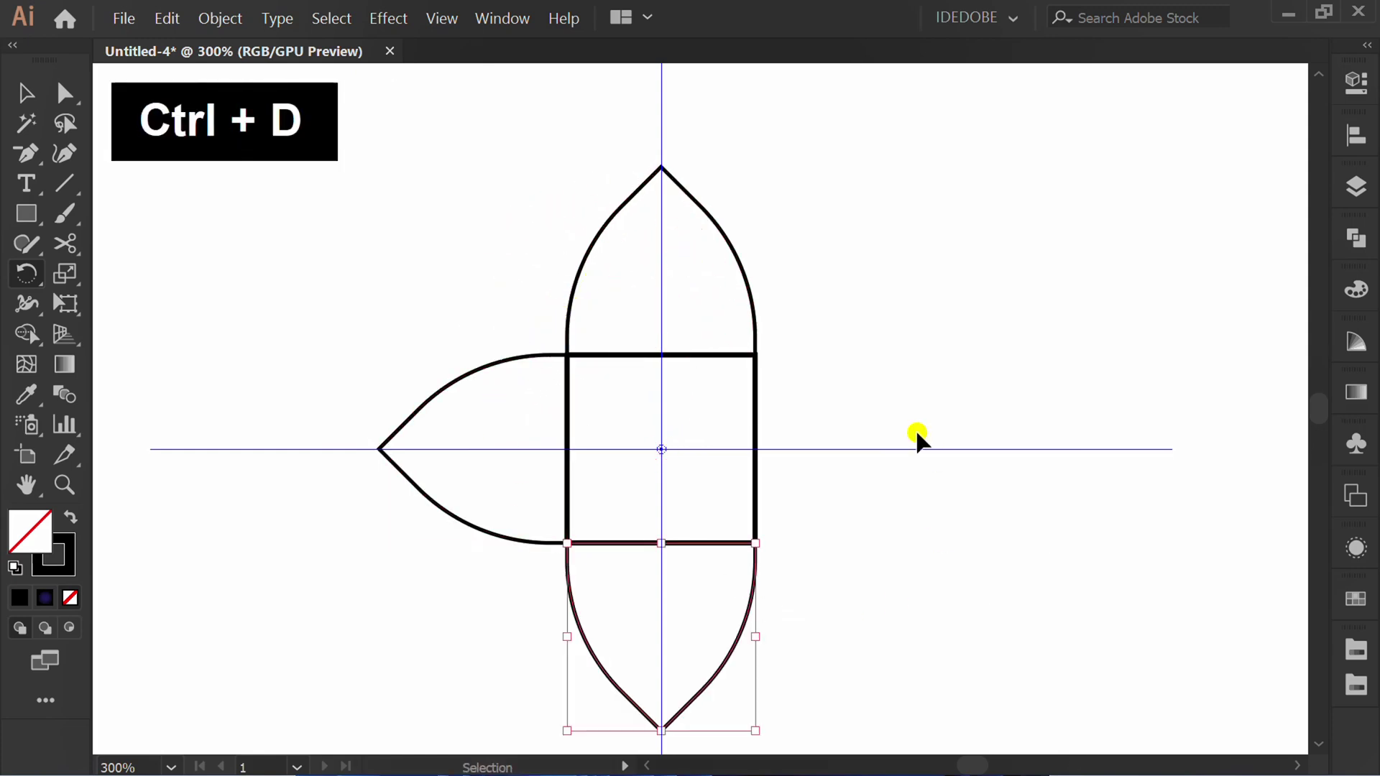
key("ctrl+d")
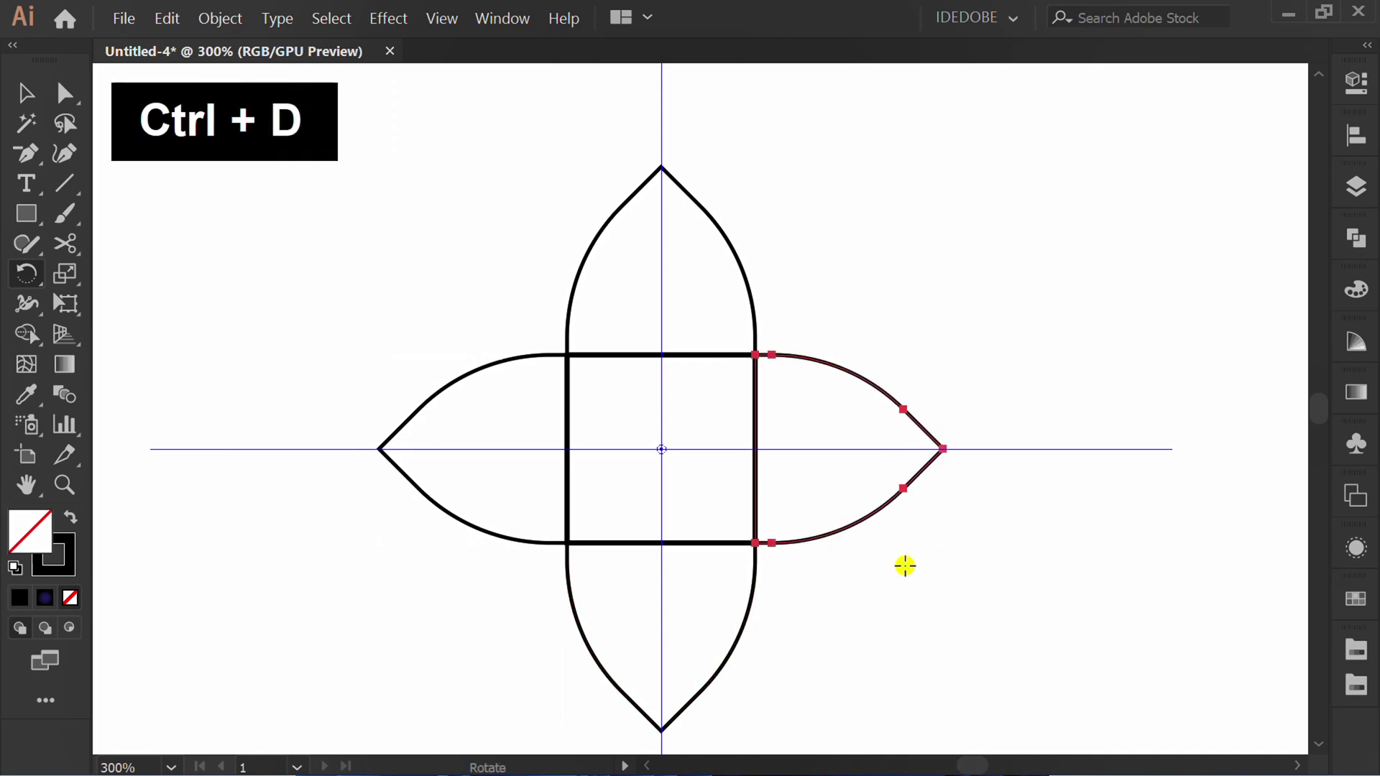
Select the four arches and the square and unite them into one shape
key("v")
left_click(882, 651)
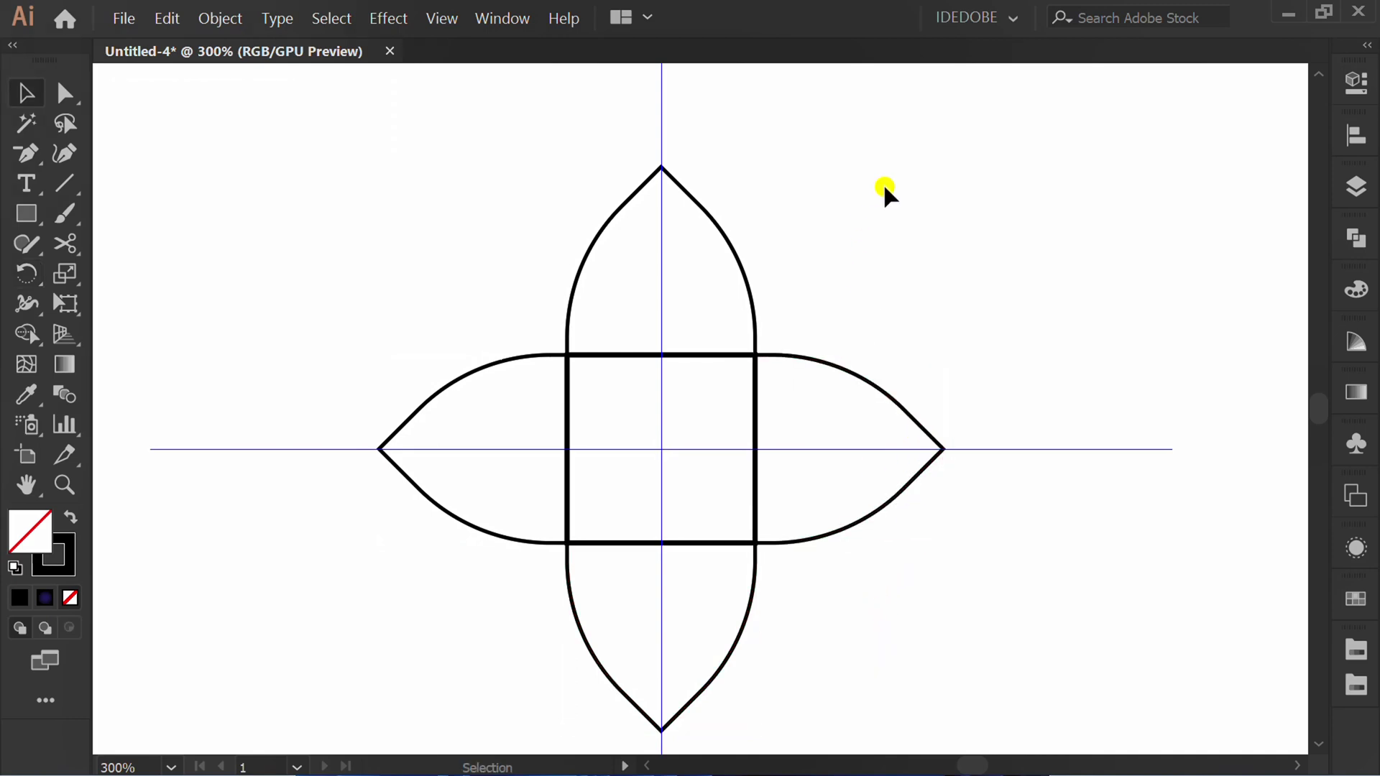
left_click_drag(782, 386, 413, 629)
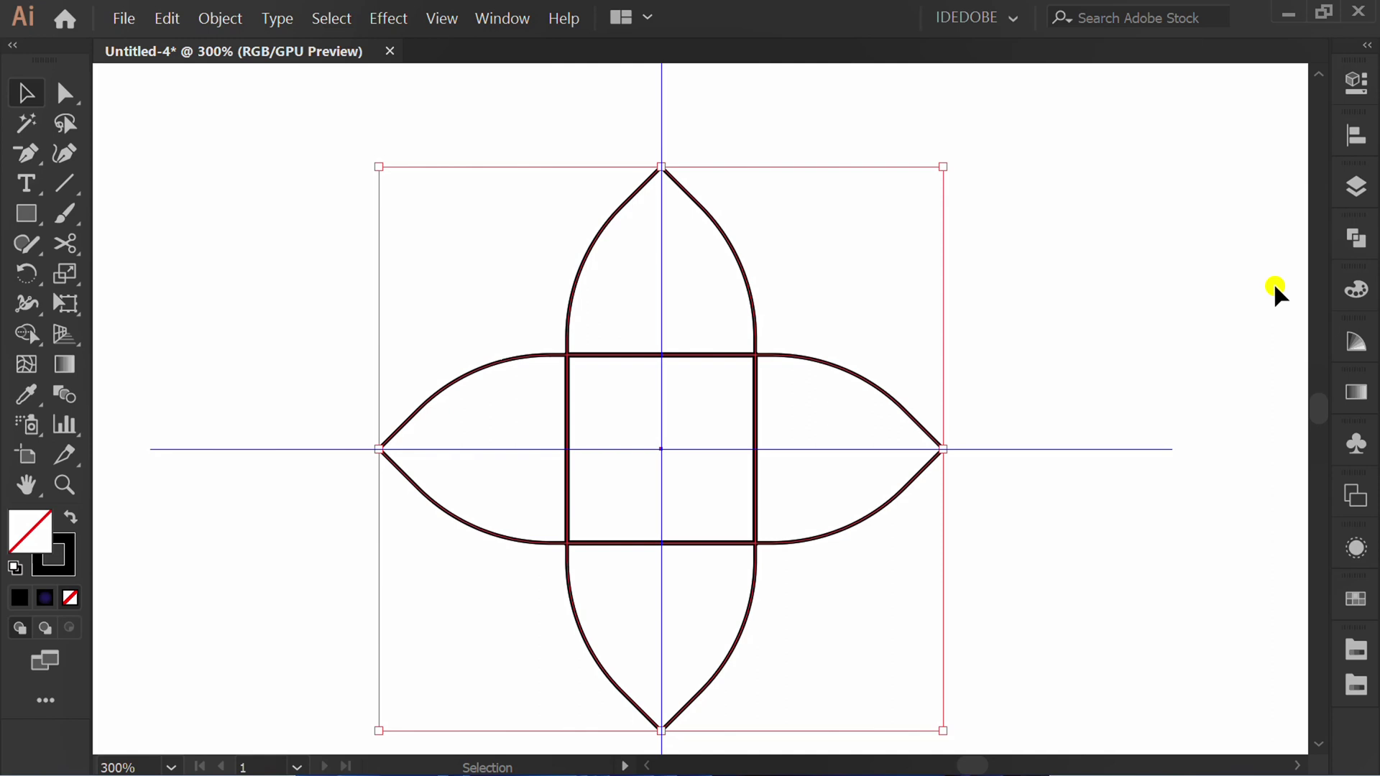
left_click(1351, 241)
left_click(1062, 284)
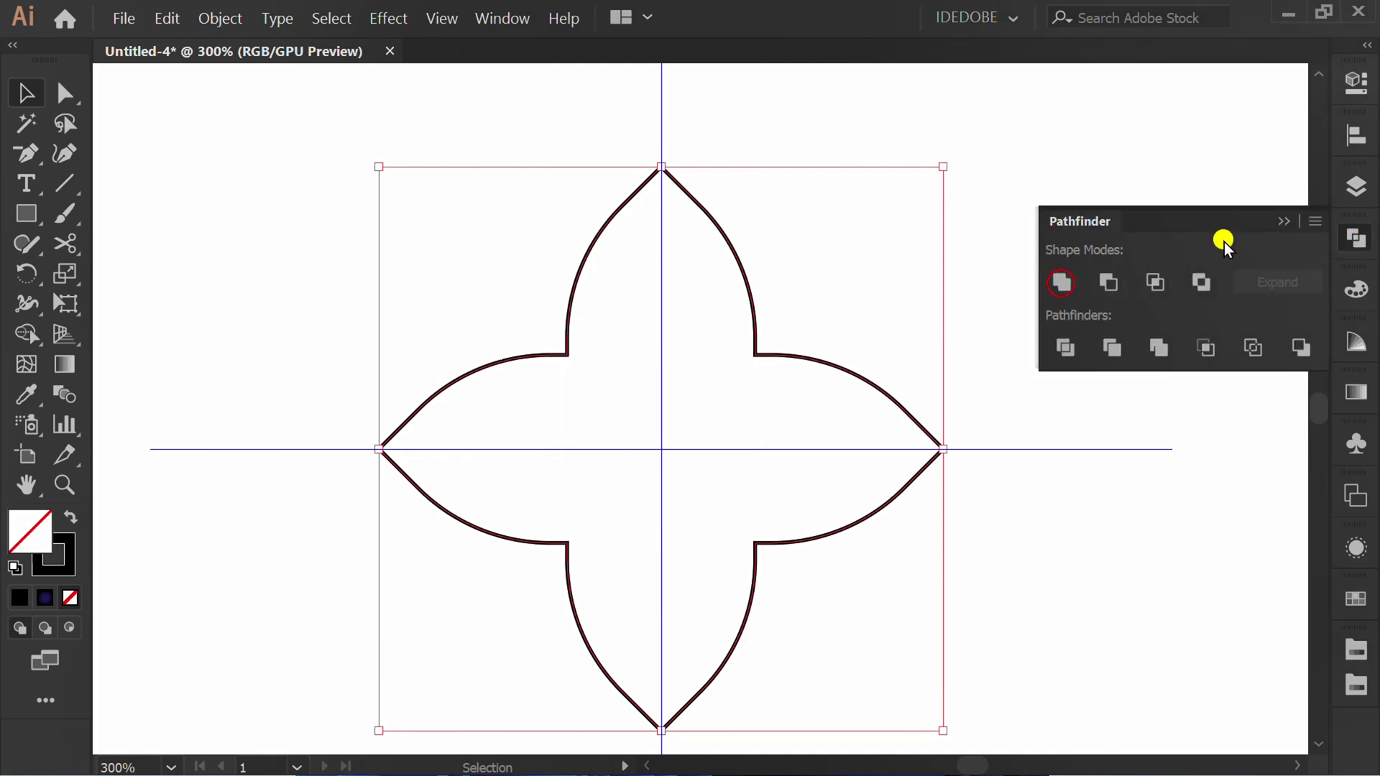
left_click(1279, 217)
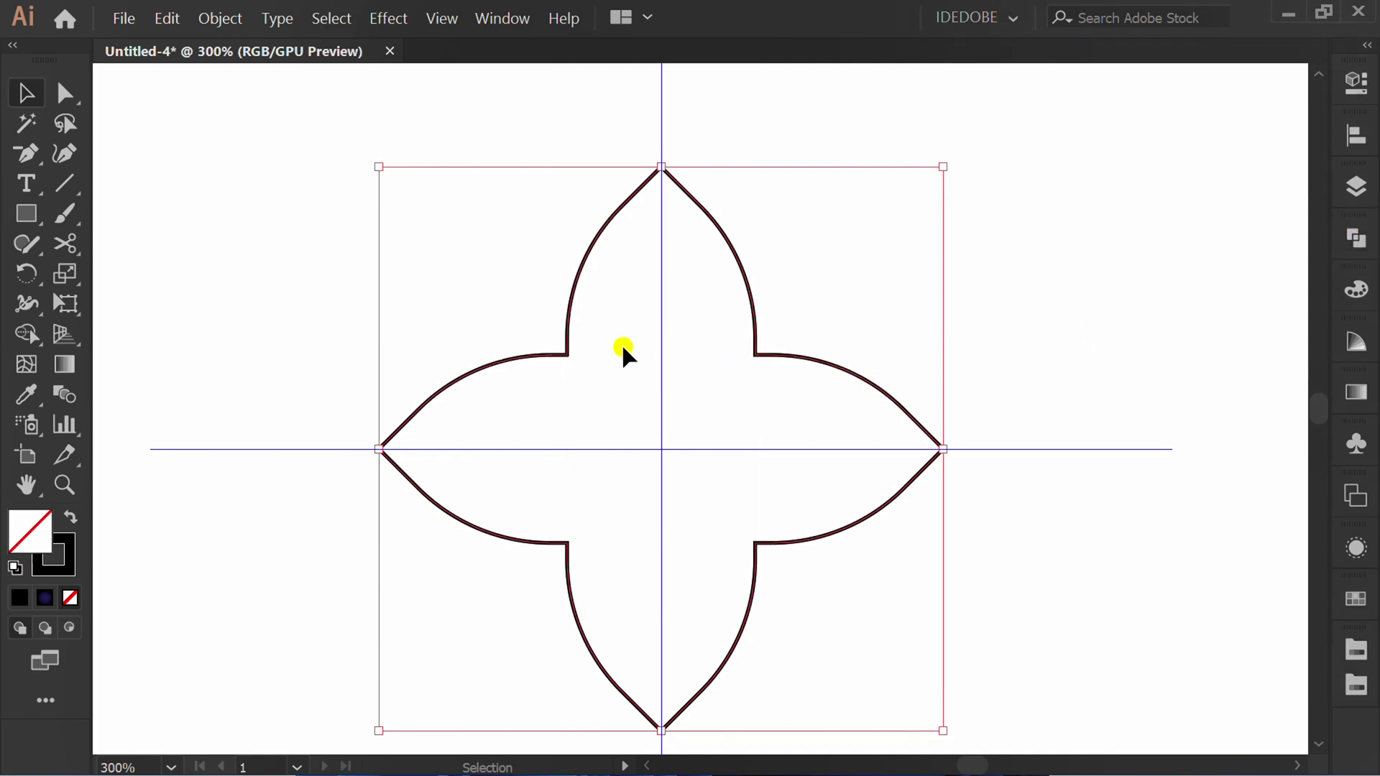
Draw a horizontal line joining the top petal's two inner corners
left_click_drag(66, 178, 108, 179)
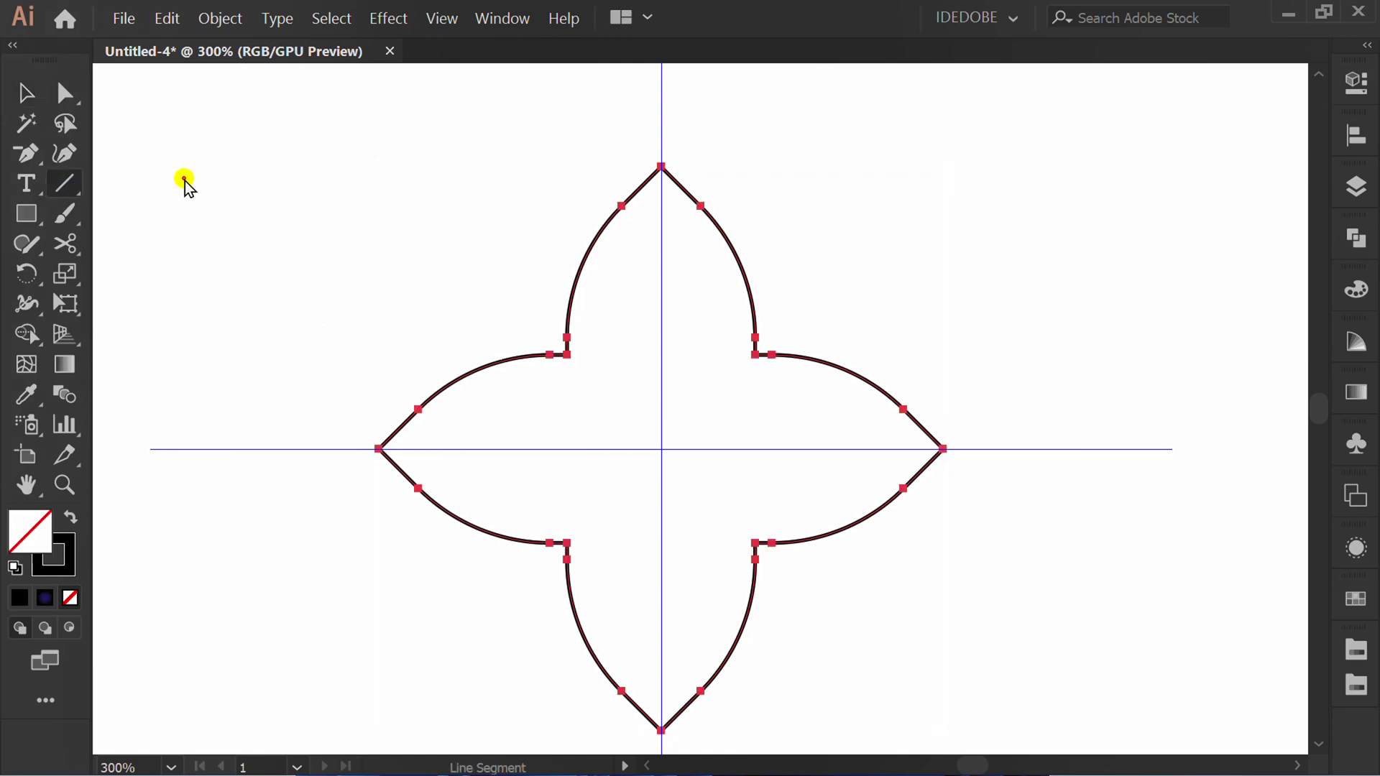
scroll(630, 372, "up", 2)
scroll(630, 371, "up", 1)
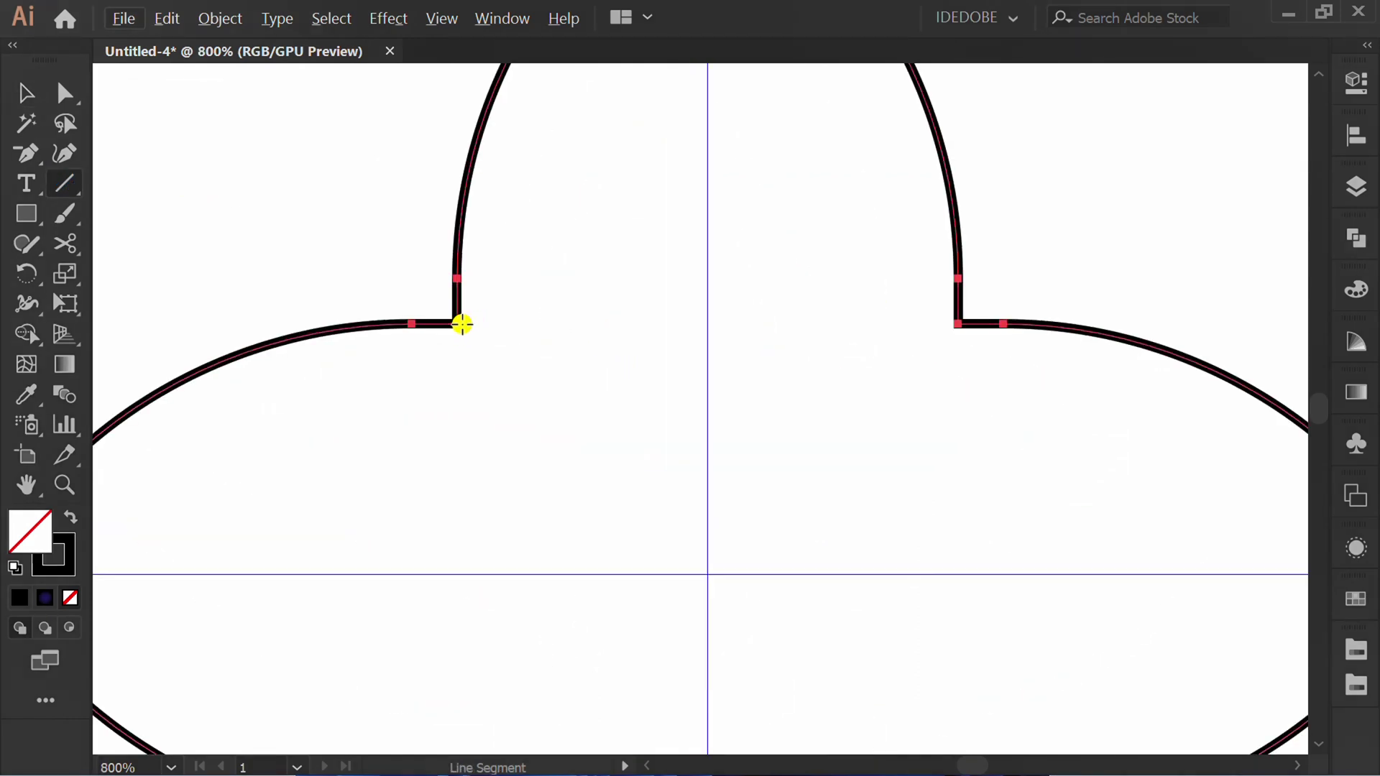
left_click_drag(460, 324, 958, 325)
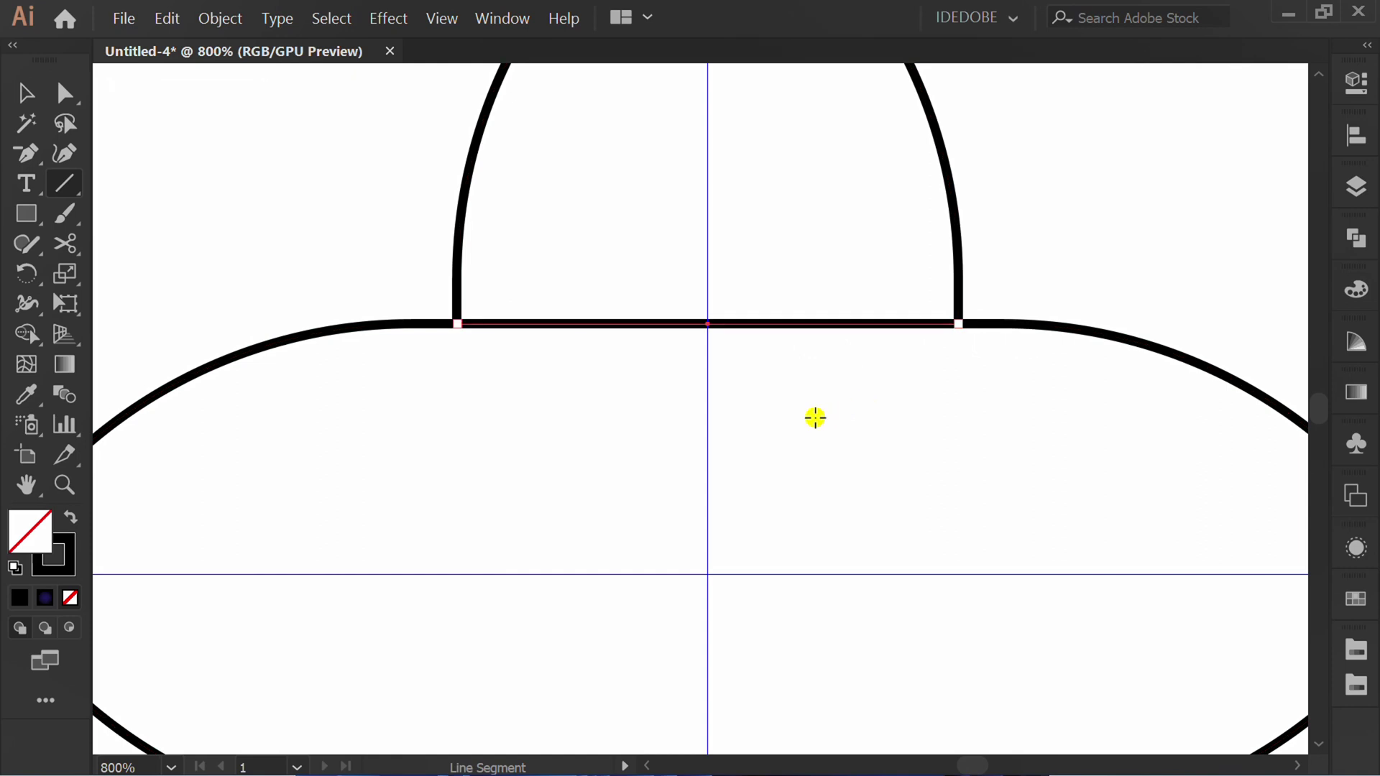
key("v")
left_click(810, 427)
scroll(808, 428, "down", 3)
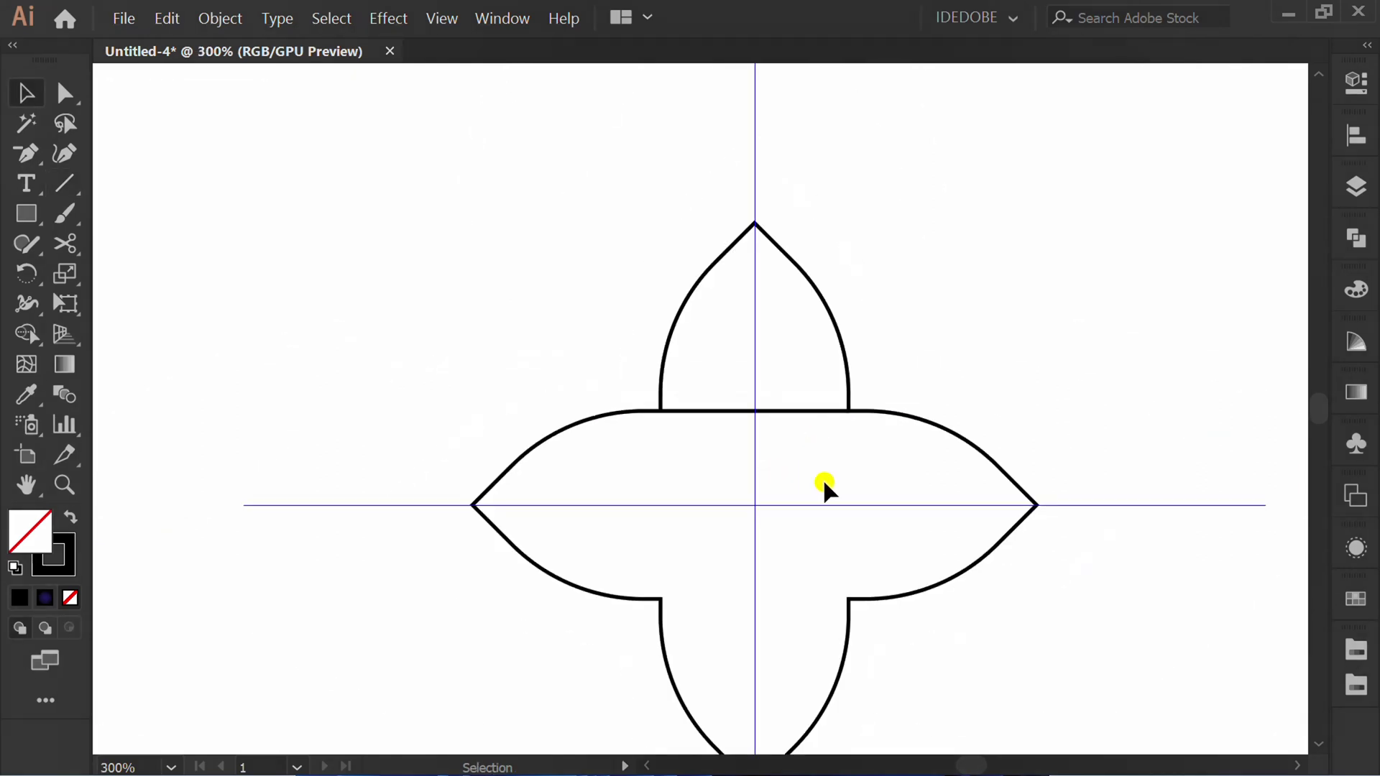
left_click_drag(71, 184, 192, 179)
Create a 20 pt line at 90° and move it onto the shape's centre
left_click(525, 318)
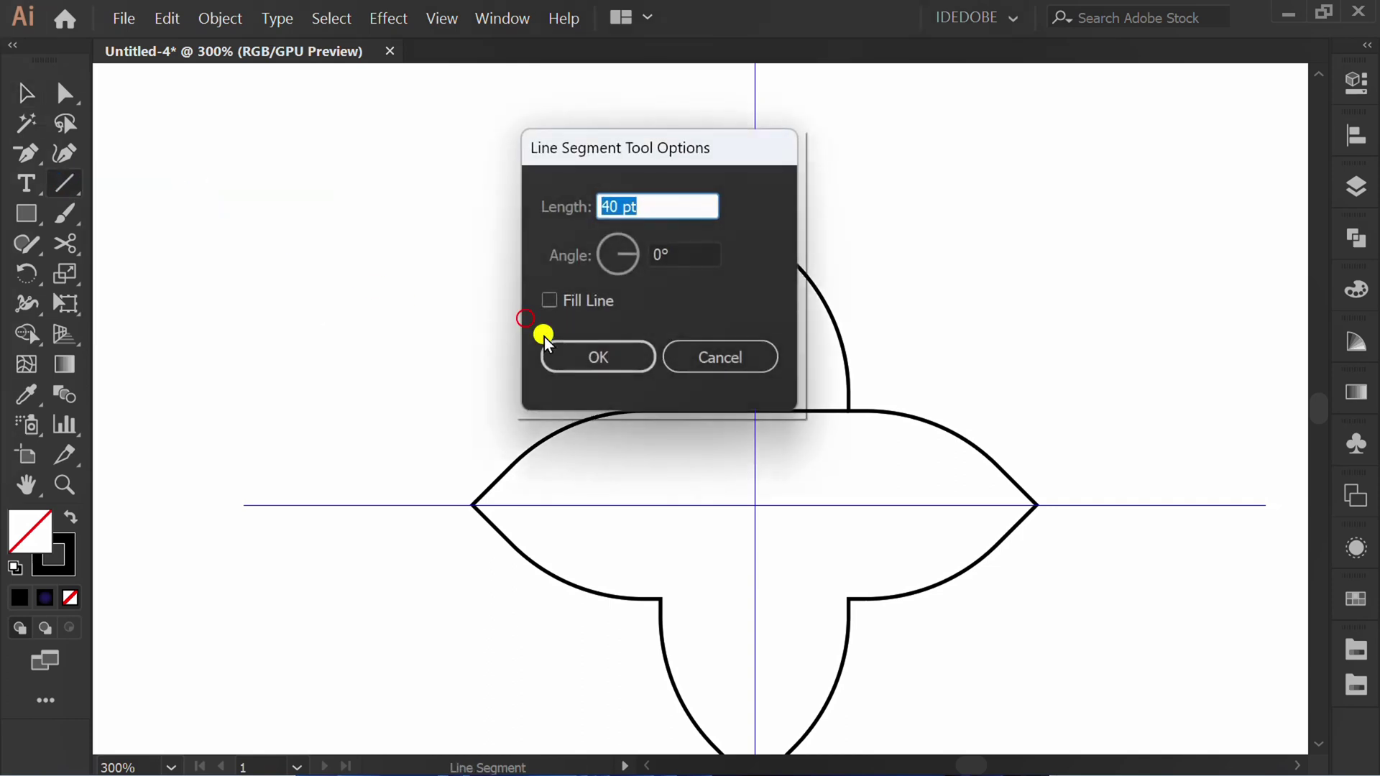
type("20")
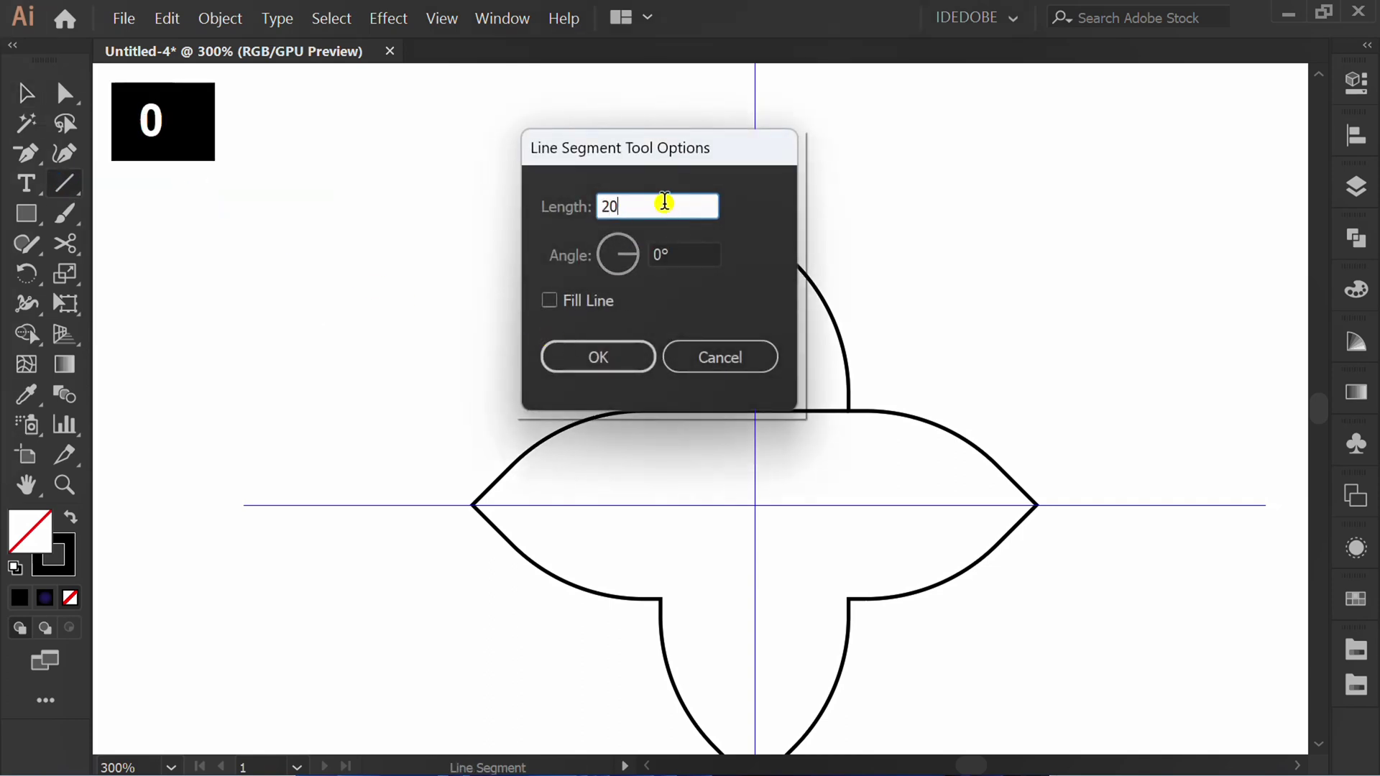
key("Tab")
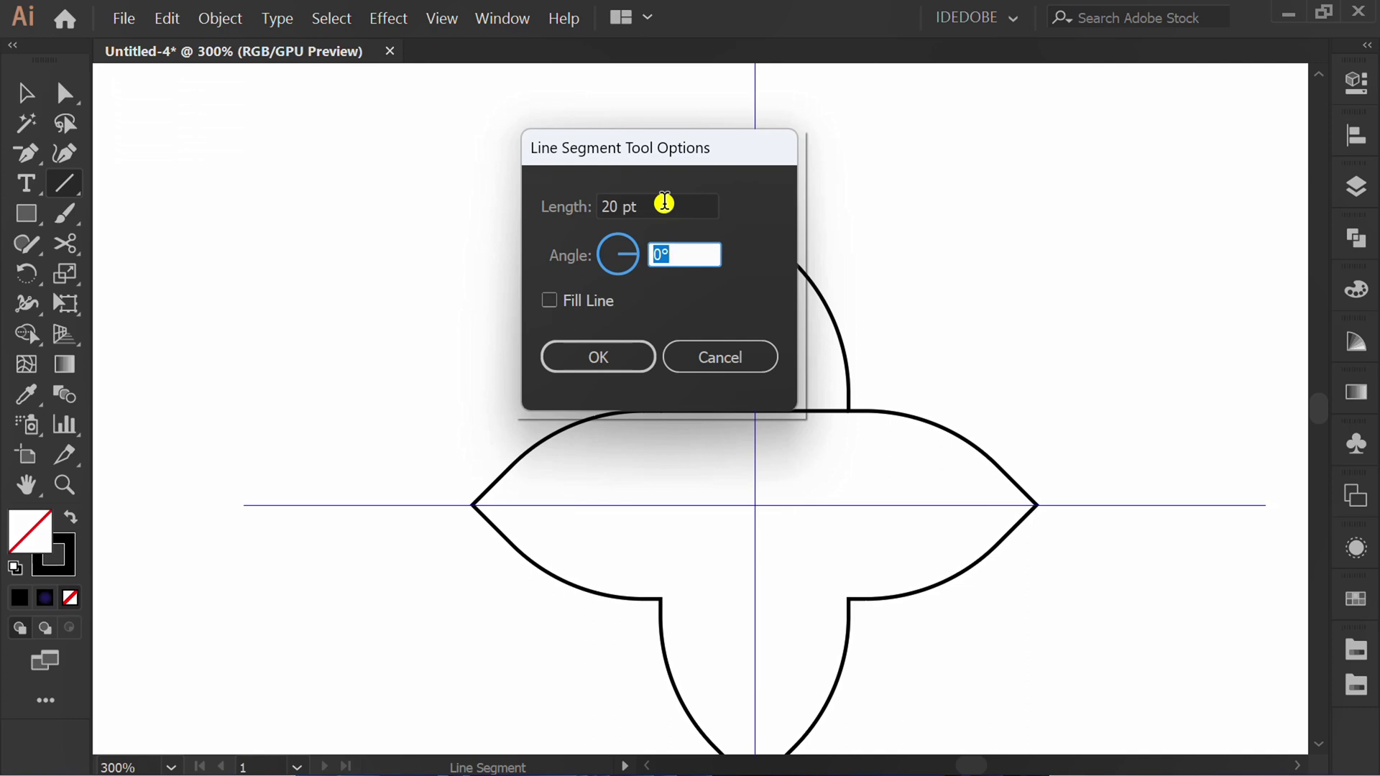
type("90")
left_click(584, 353)
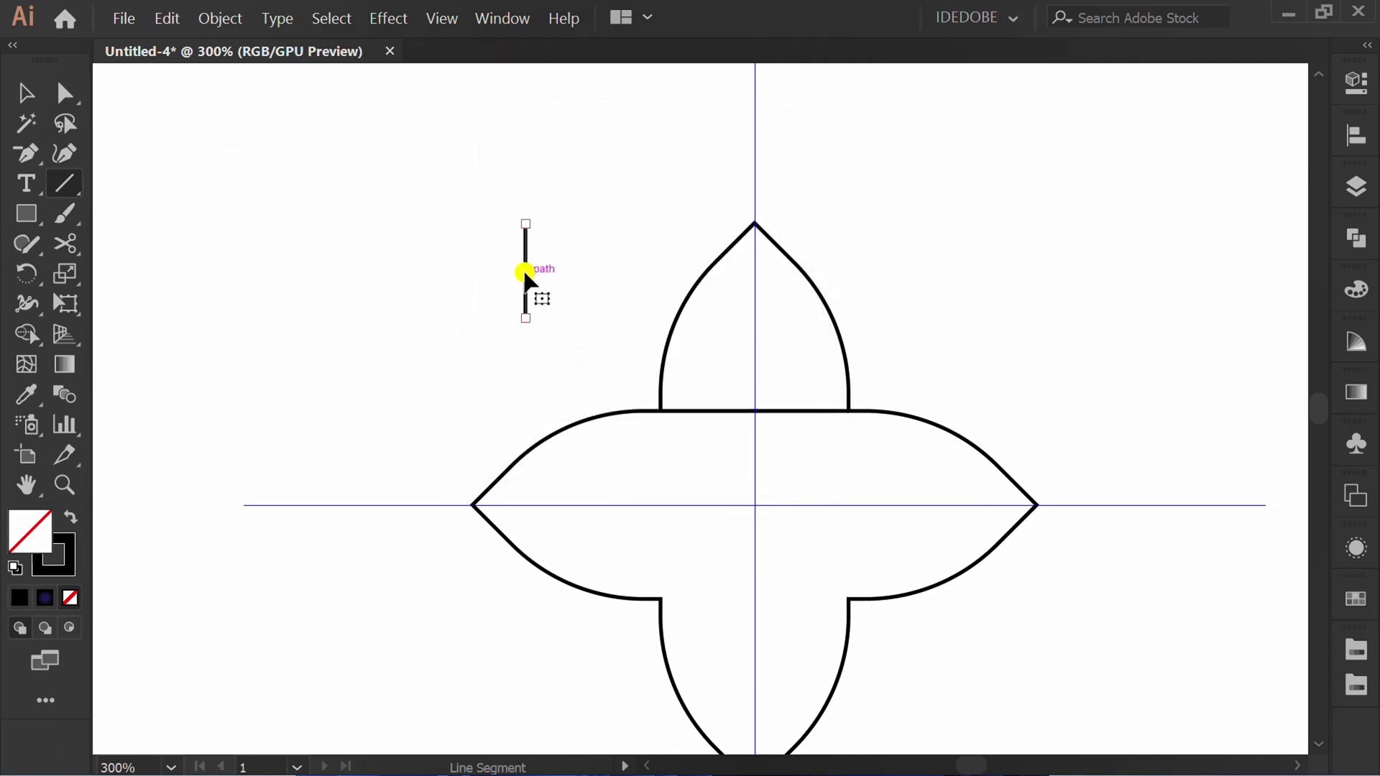
left_click_drag(524, 268, 753, 409)
Delete the stray horizontal seam inside the shape
key("v")
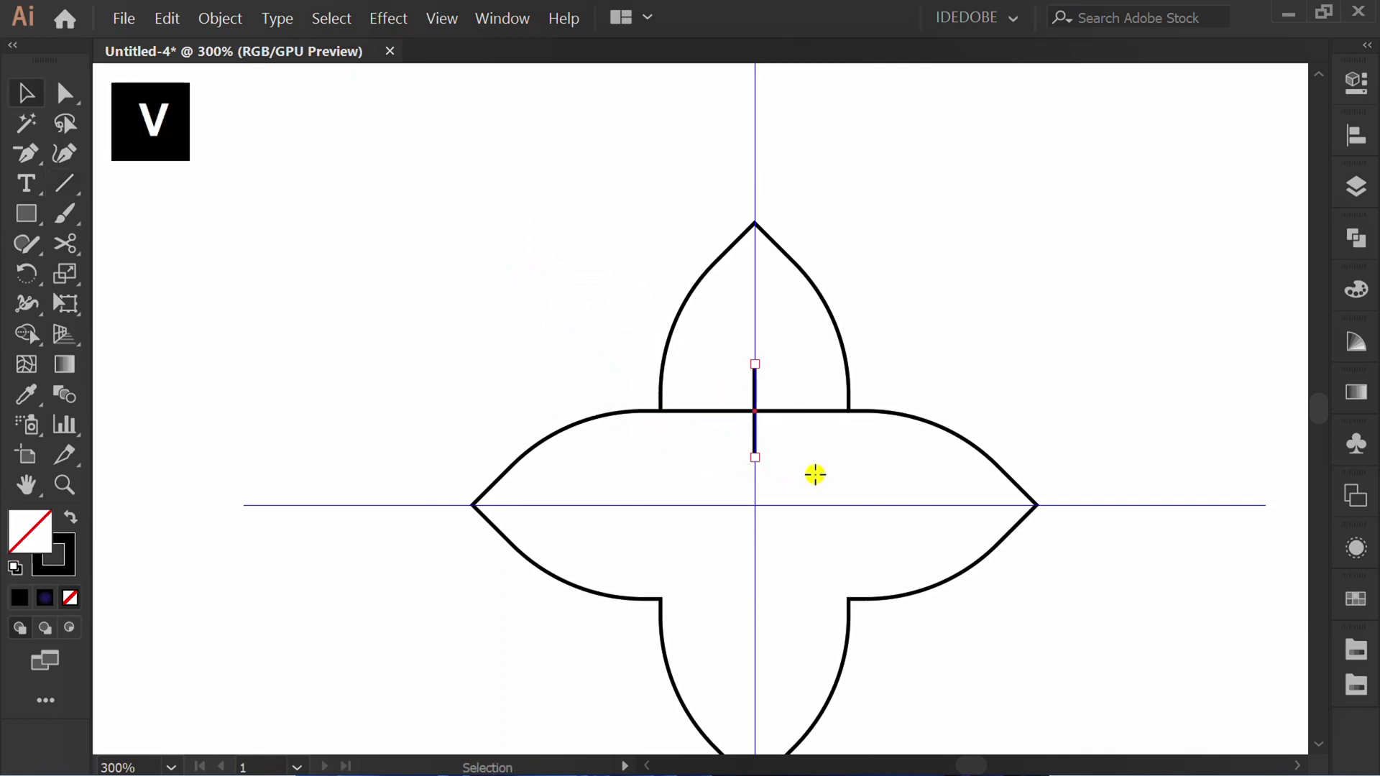
left_click(814, 388)
key("Delete")
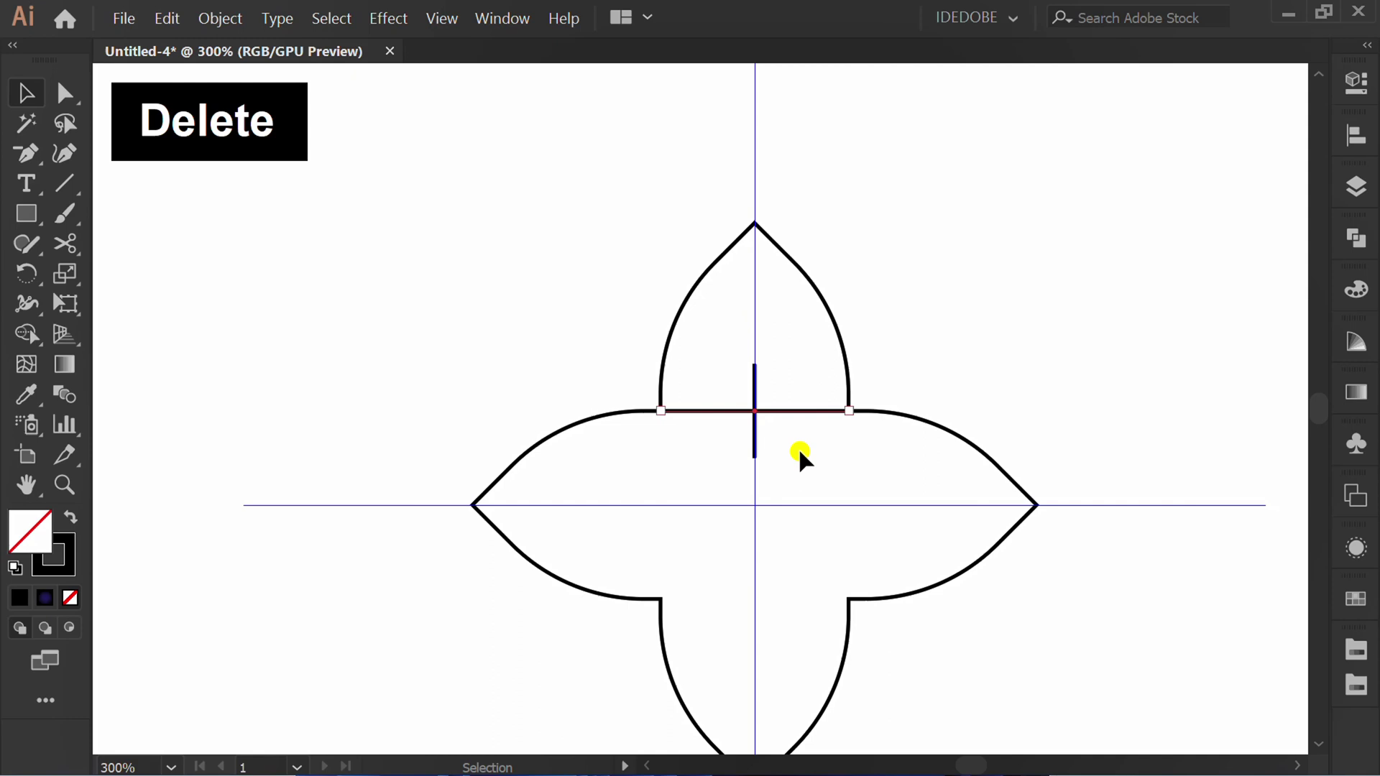
Rotate-copy the short line around the centre and repeat to complete the cross
scroll(695, 316, "up", 1)
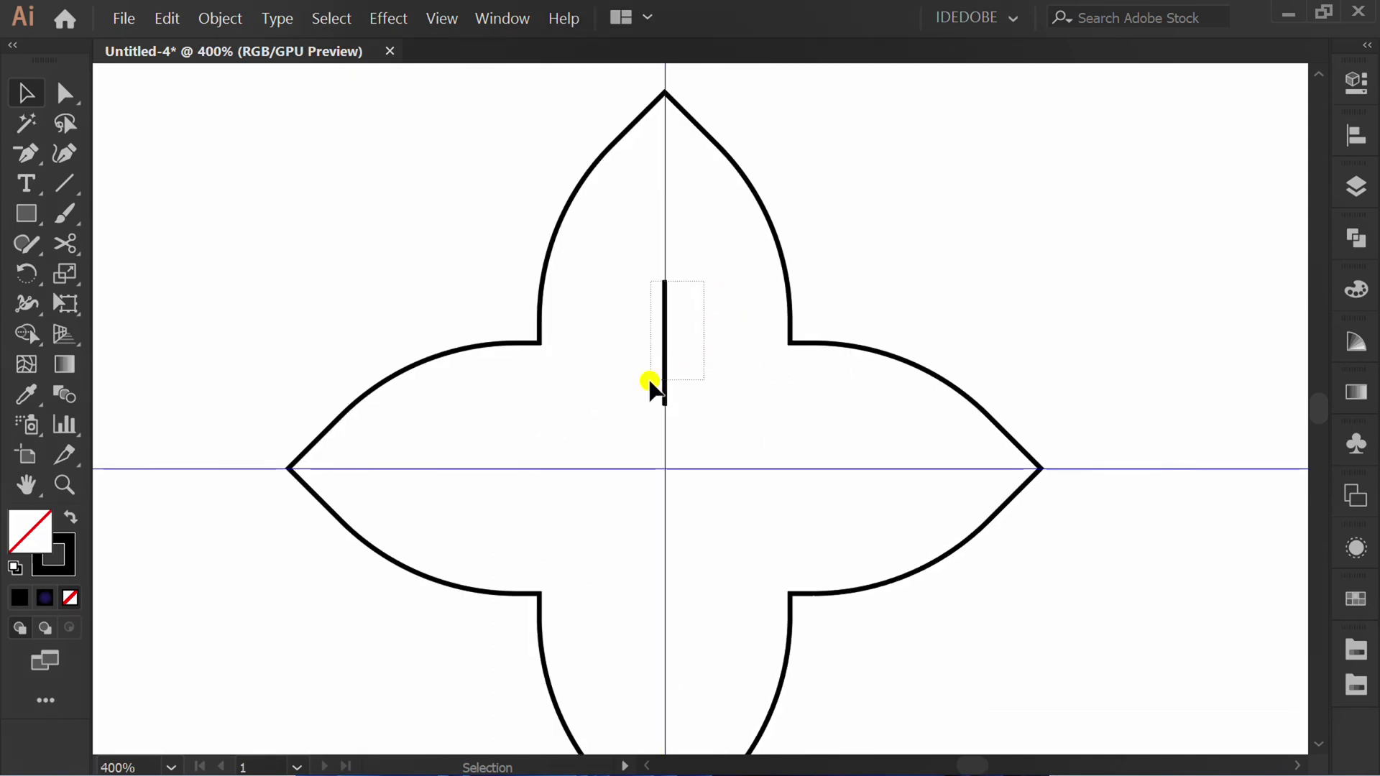
left_click_drag(650, 383, 631, 387)
key("r")
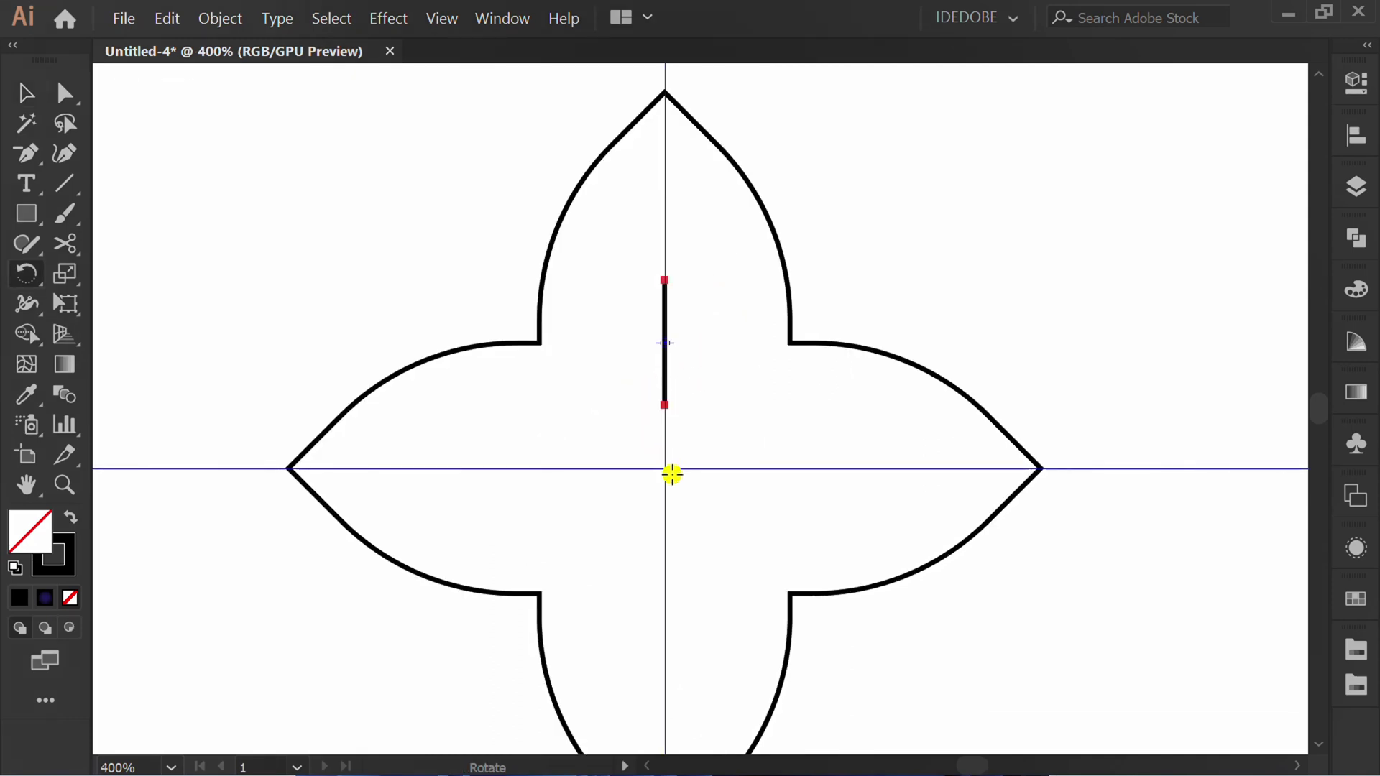
left_click_drag(656, 345, 575, 517)
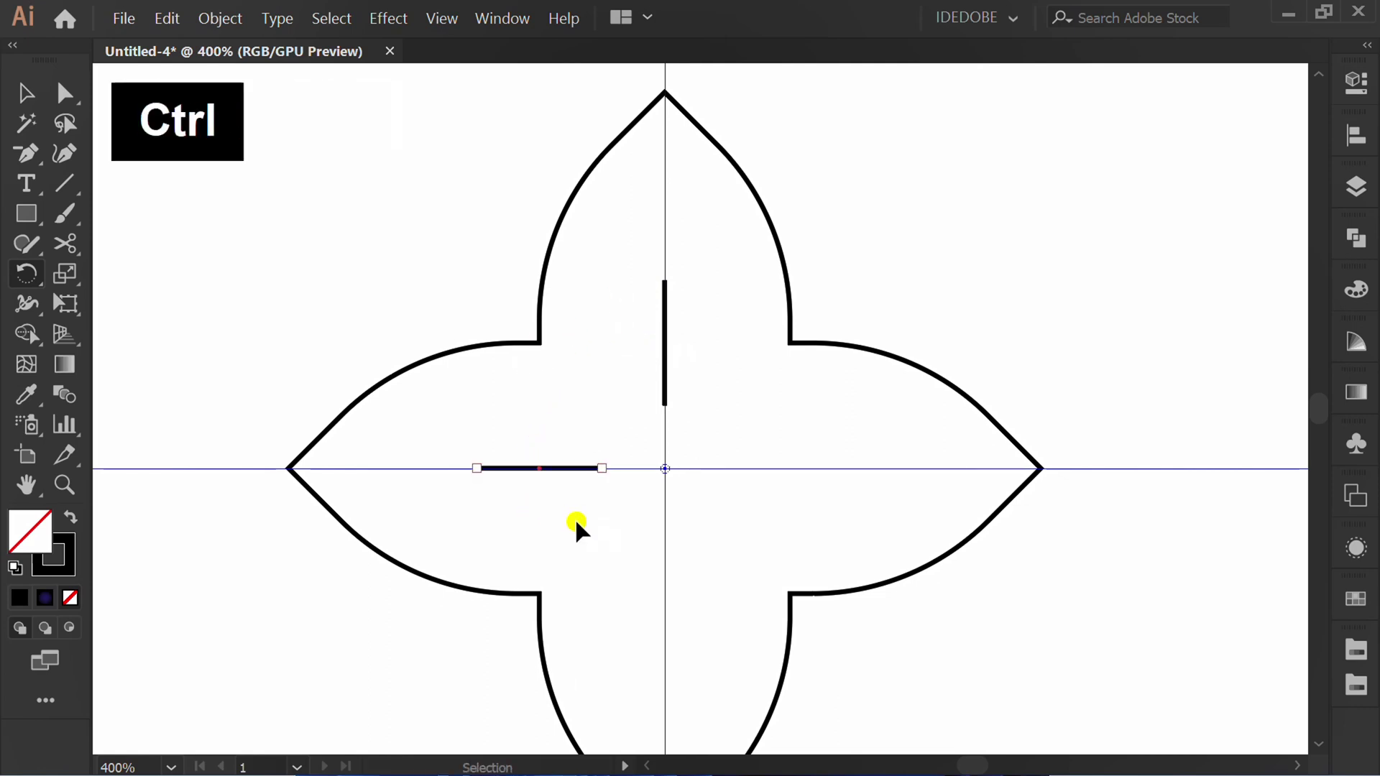
key("ctrl+d")
key("ctrl+d")
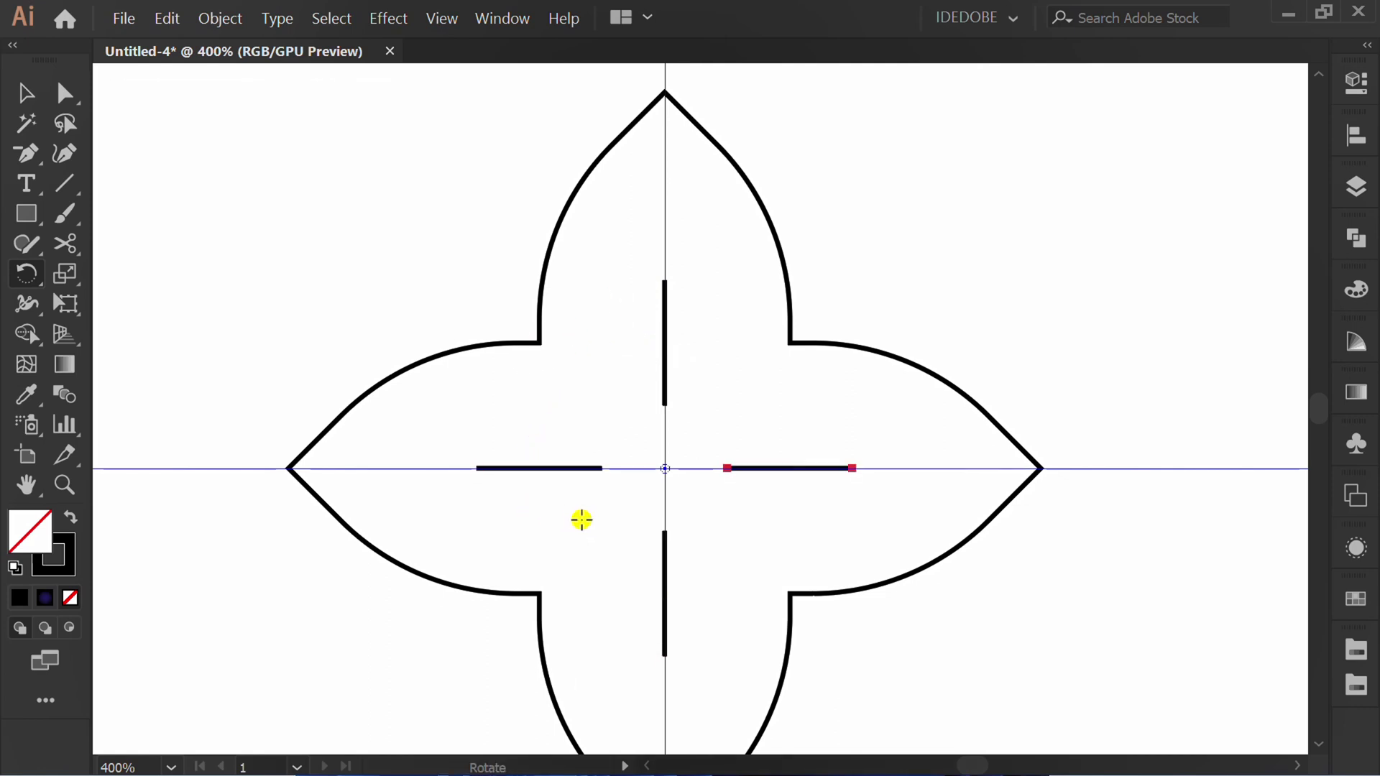
Open the Metal swatch library and place it beside the quatrefoil
key("v")
key("ctrl+minus")
key("ctrl+minus")
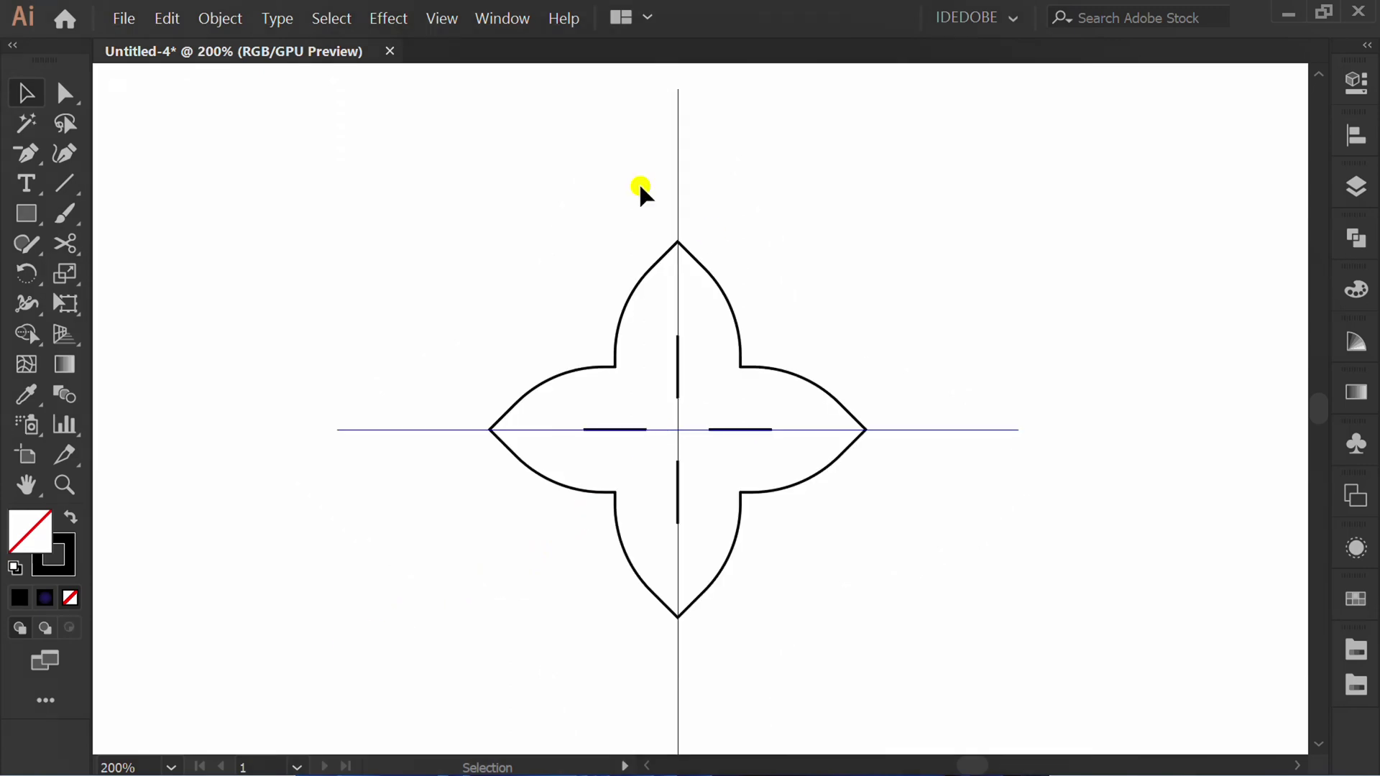
left_click(508, 19)
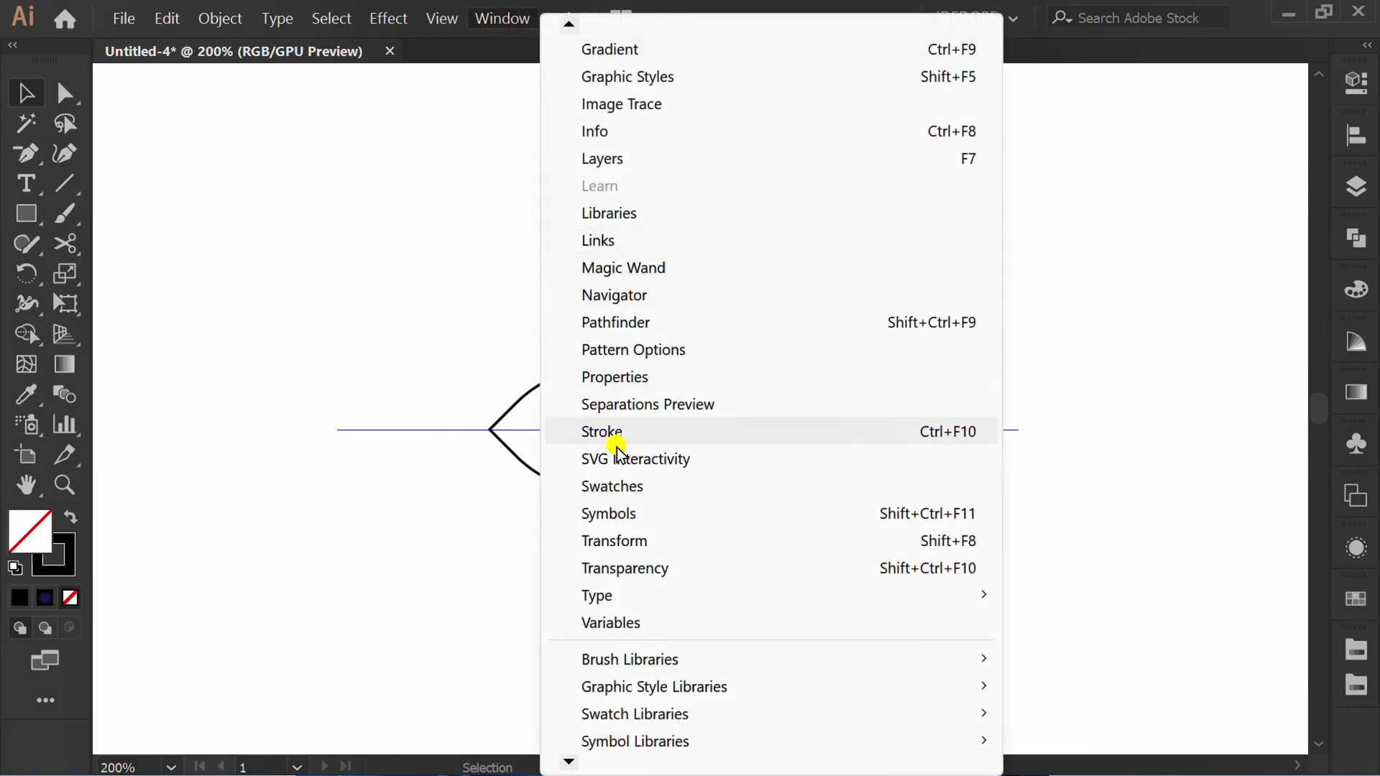
mouse_move(630, 716)
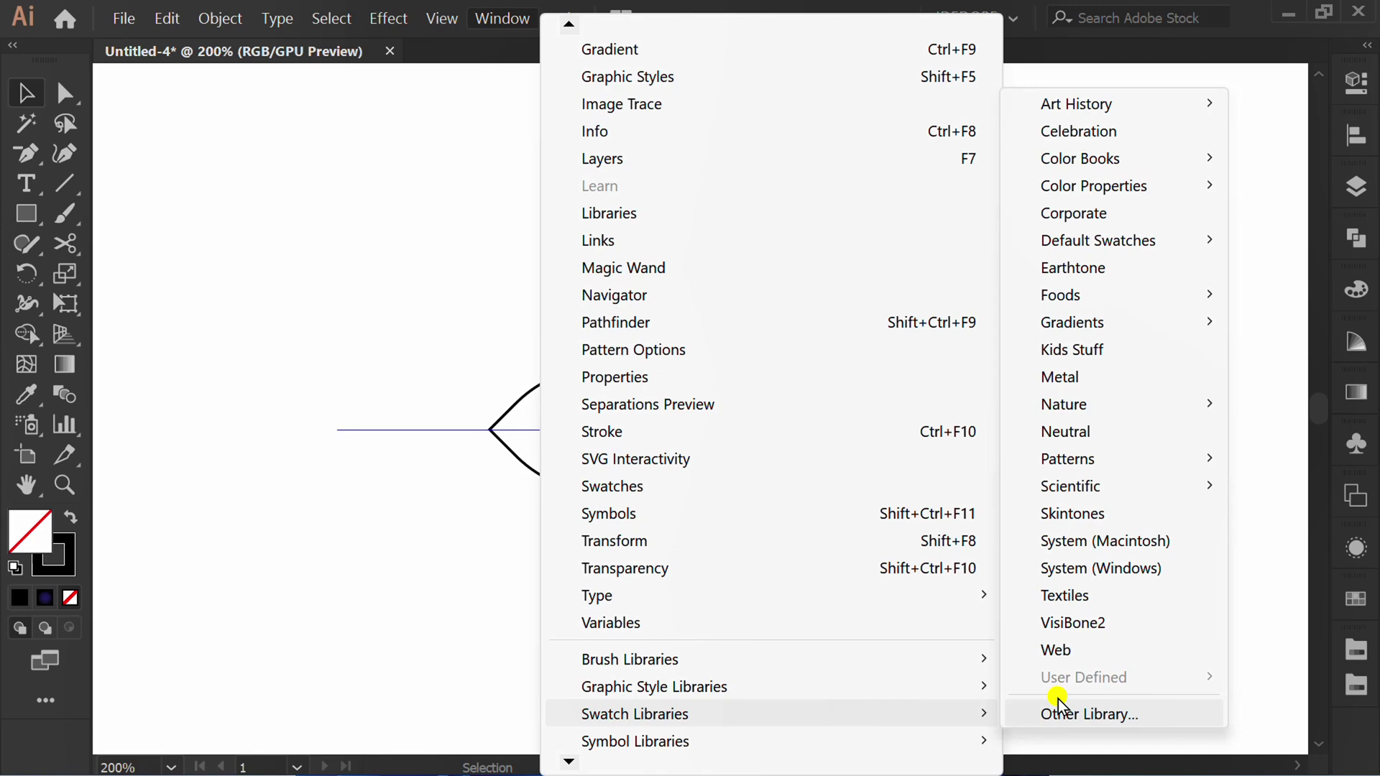
left_click(1153, 377)
left_click_drag(1222, 591, 1188, 112)
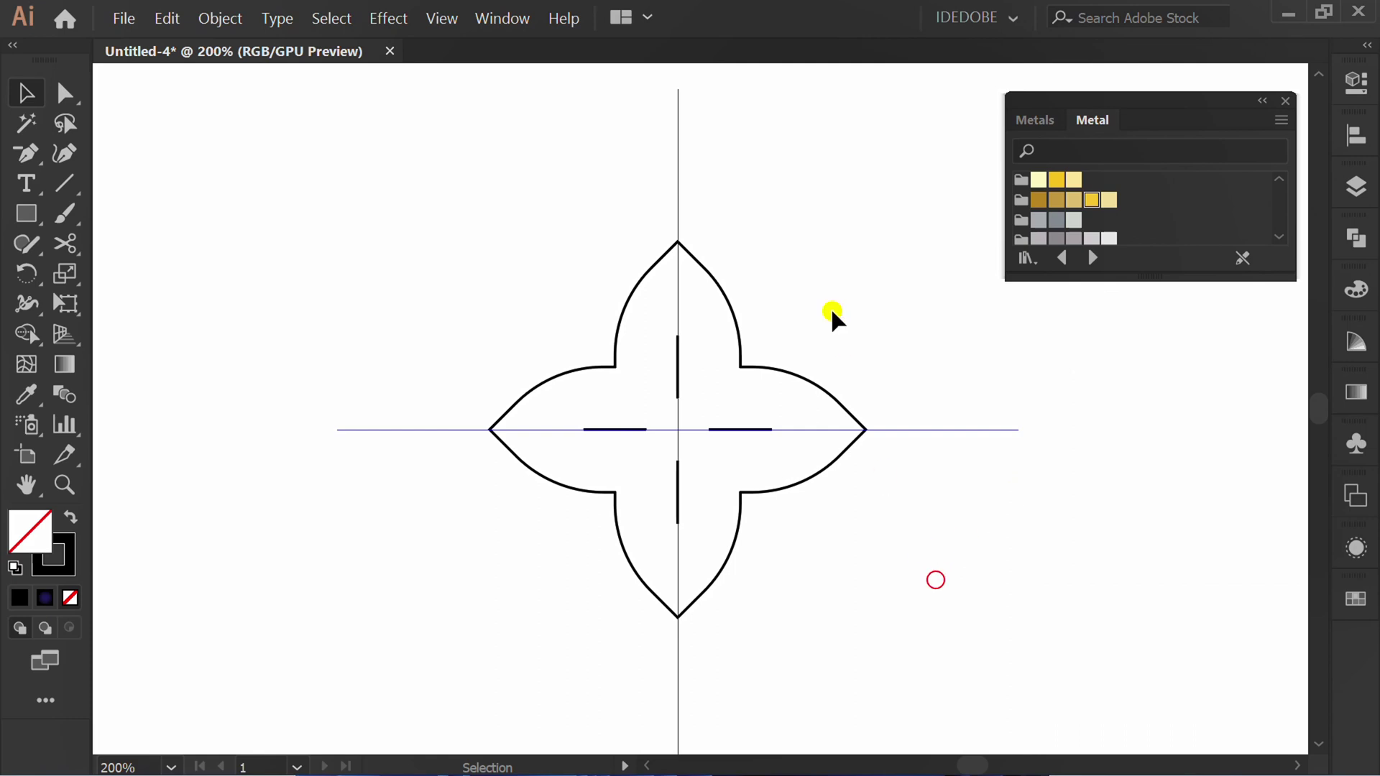
Select the quatrefoil and its inner lines, apply the gold swatch, and set the stroke to None
left_click_drag(862, 195, 813, 361)
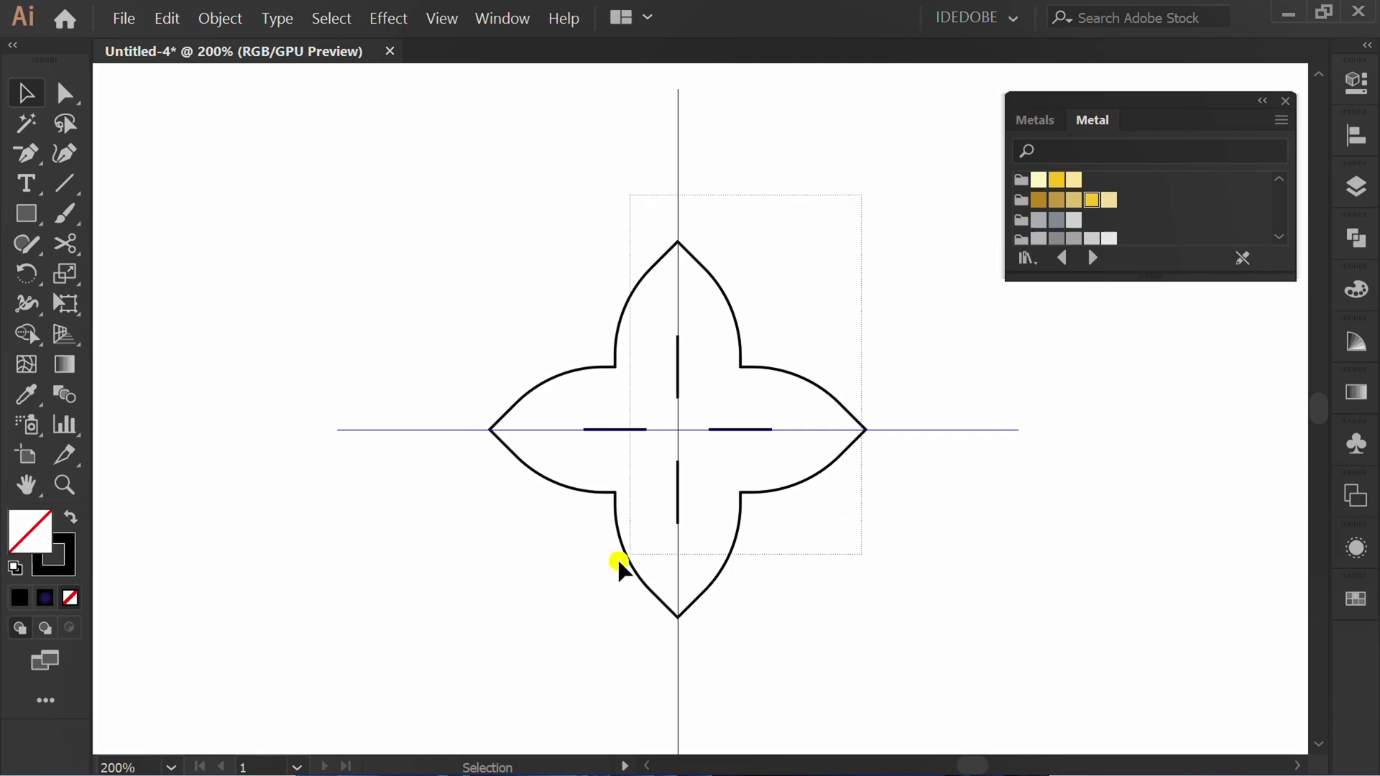
left_click_drag(618, 560, 475, 651)
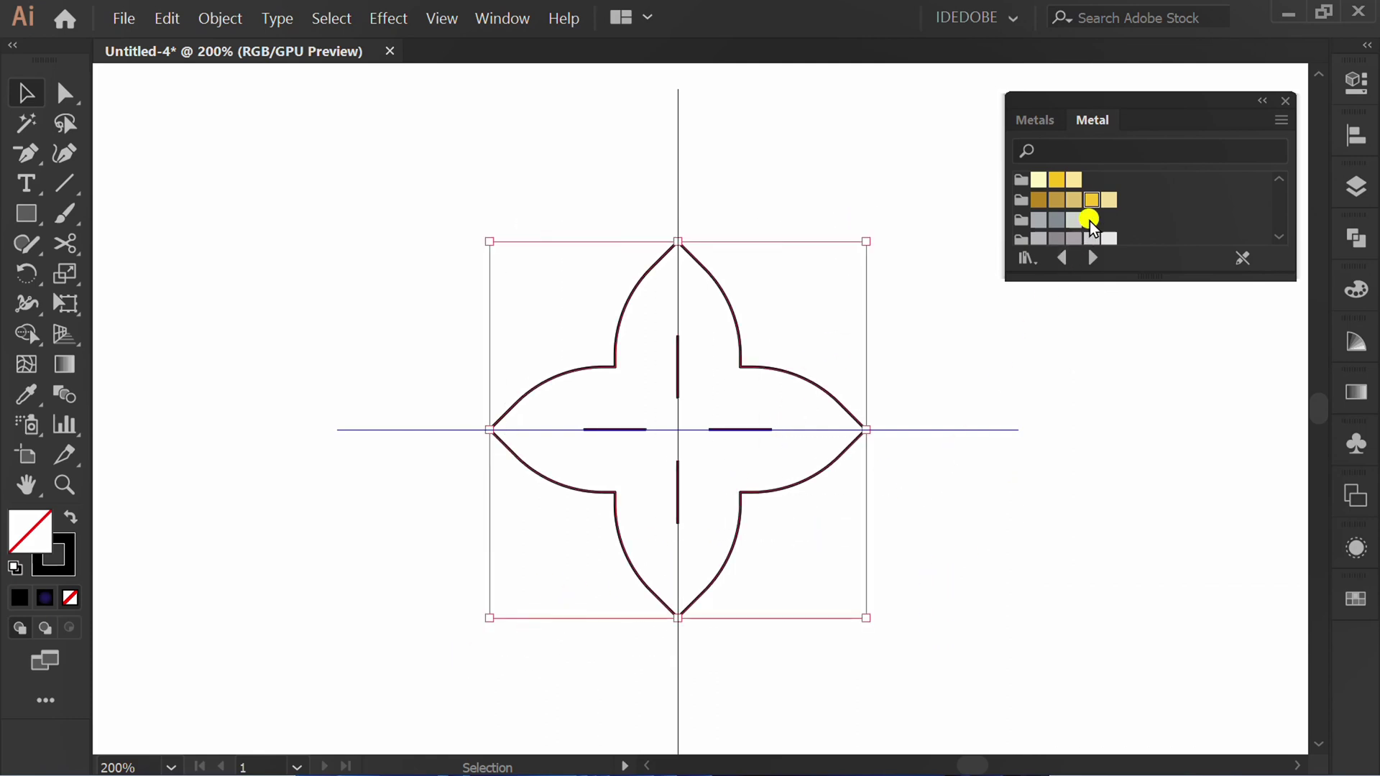
left_click(1091, 199)
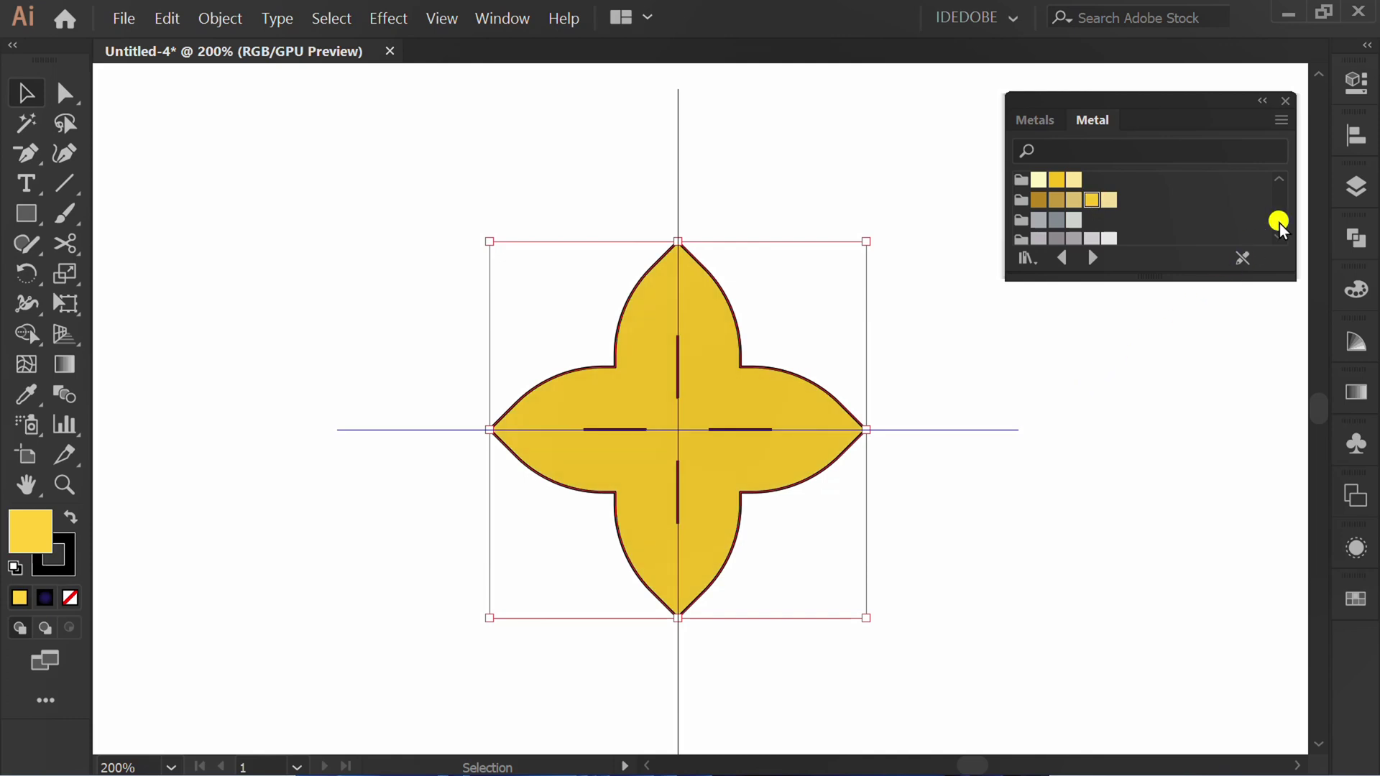
left_click(1356, 82)
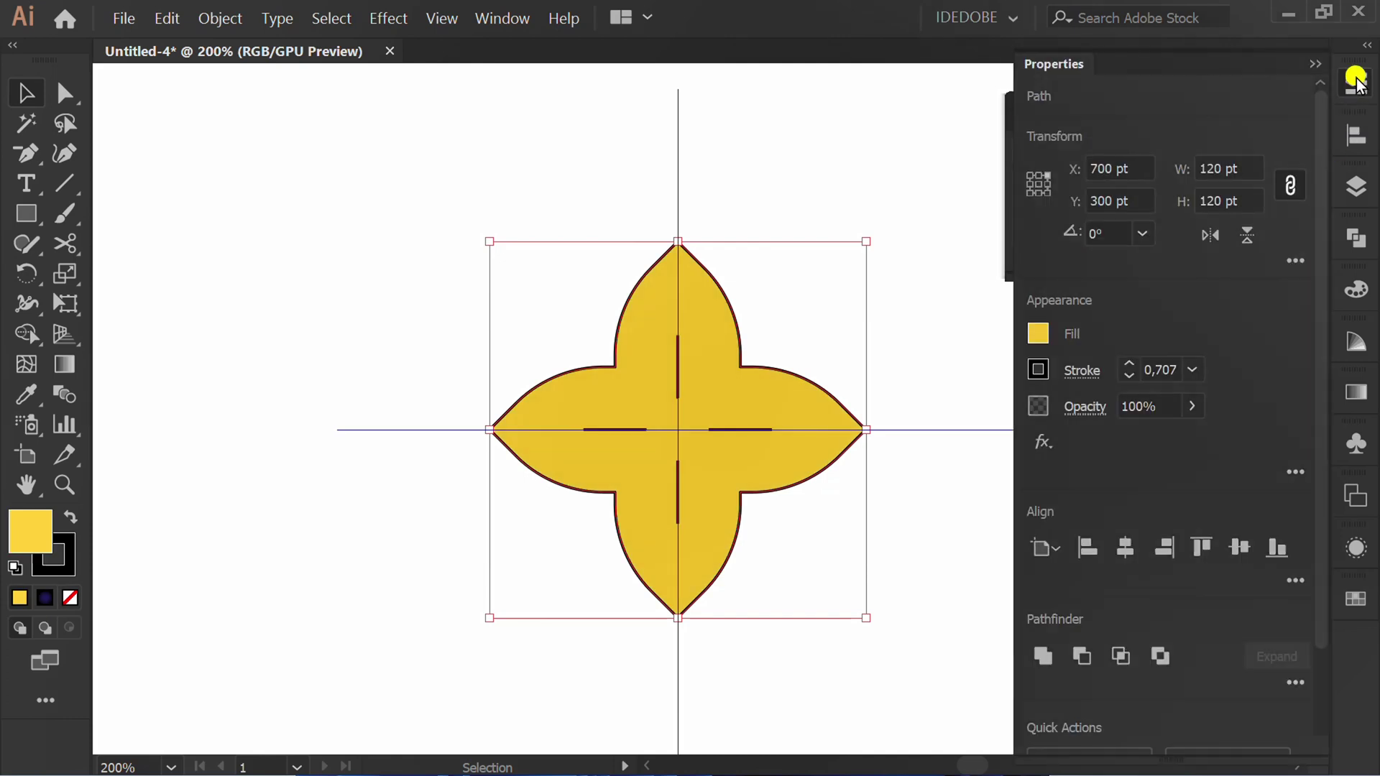
left_click(1040, 371)
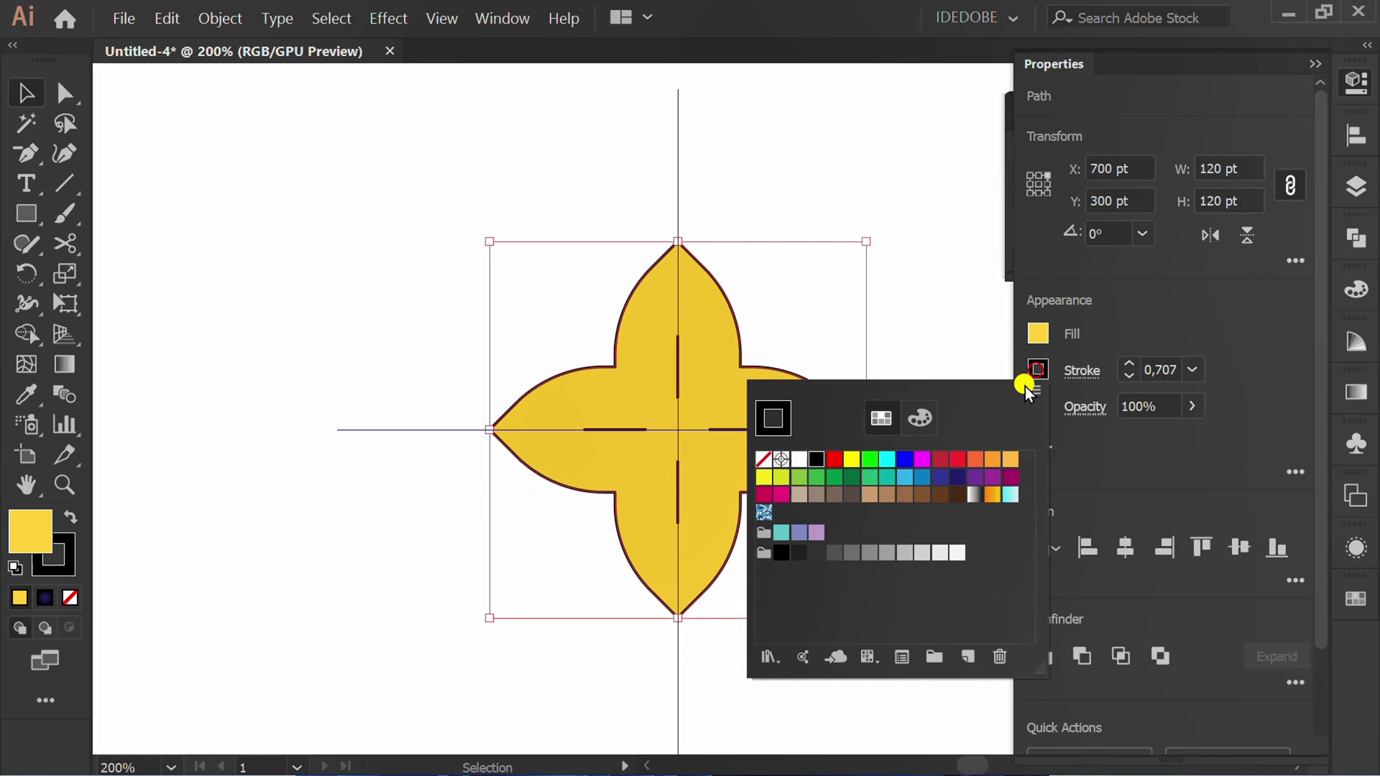
left_click(762, 460)
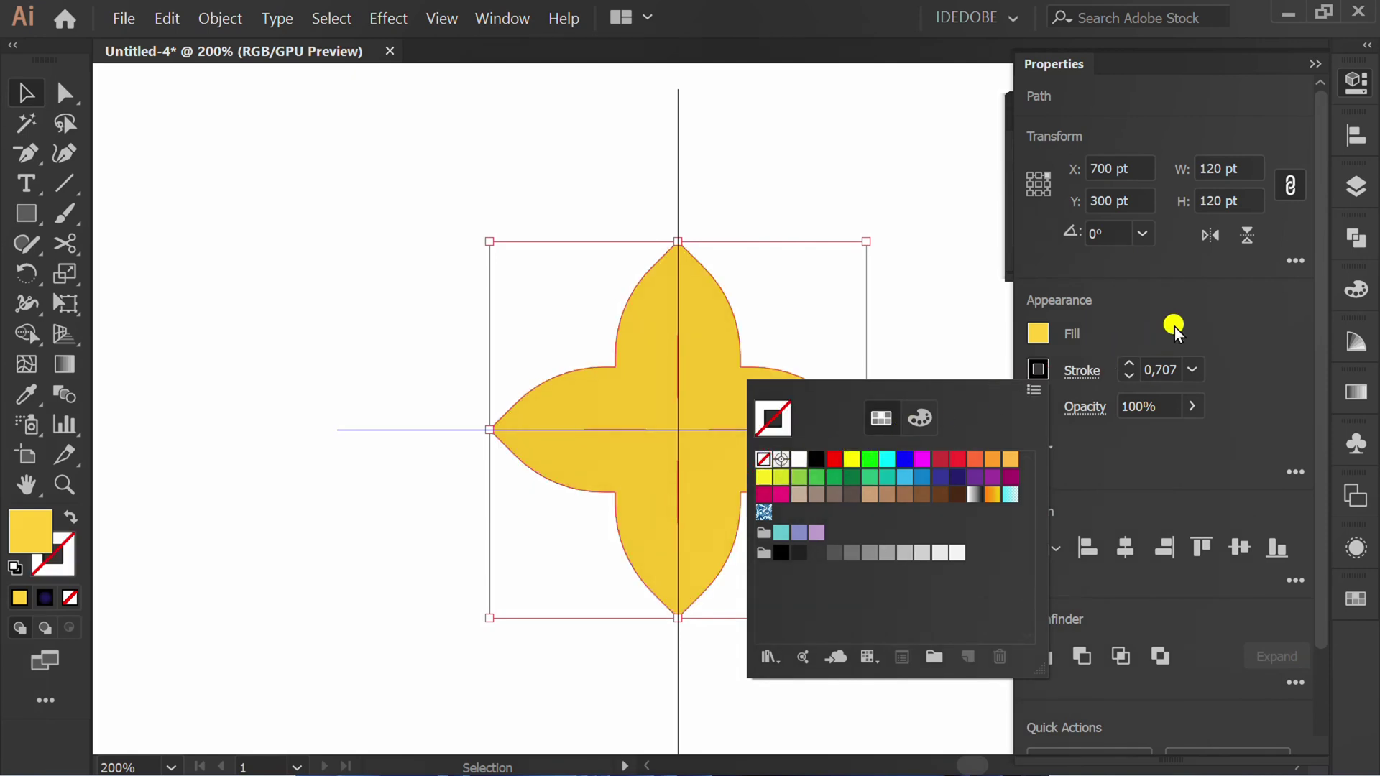
left_click(1316, 62)
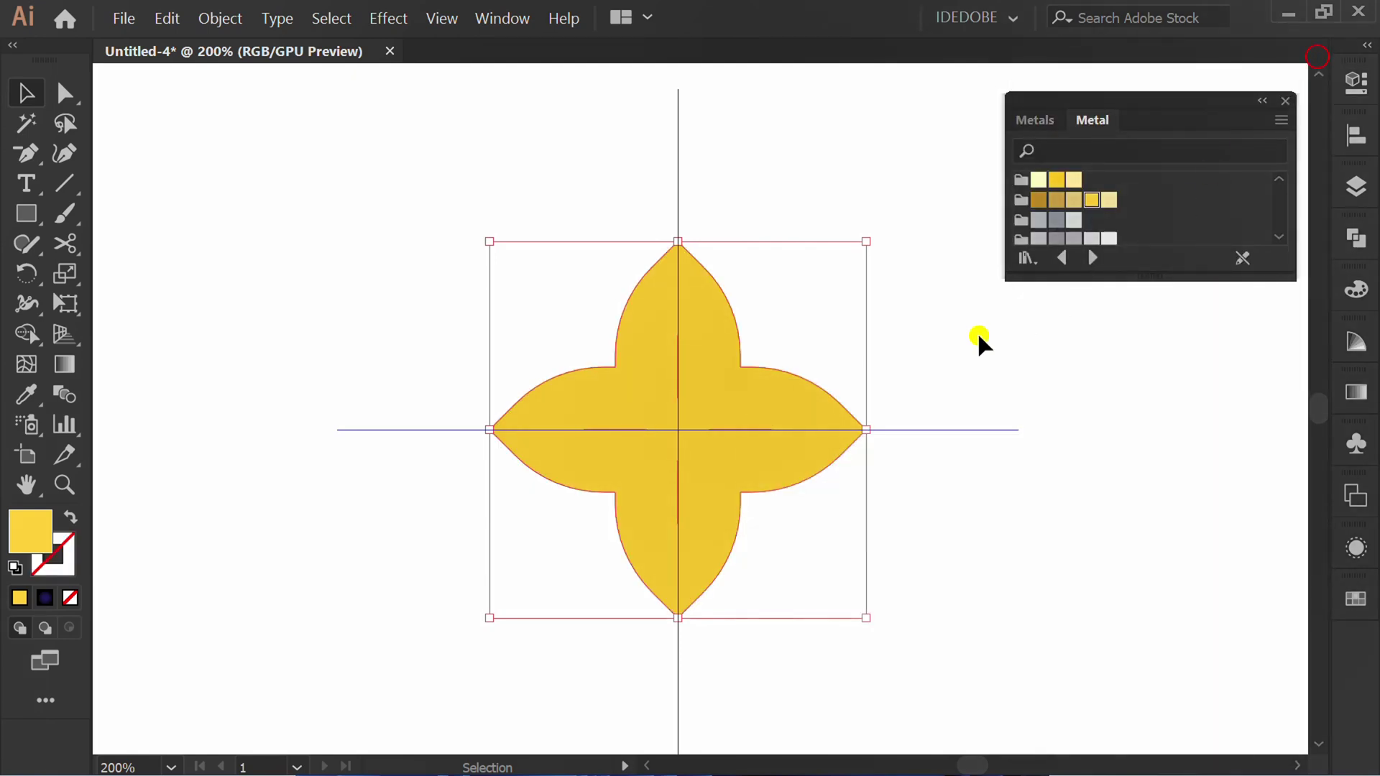
Swap fill and stroke so the quatrefoil gets a 5 pt gold outline with no fill
key("shift+x")
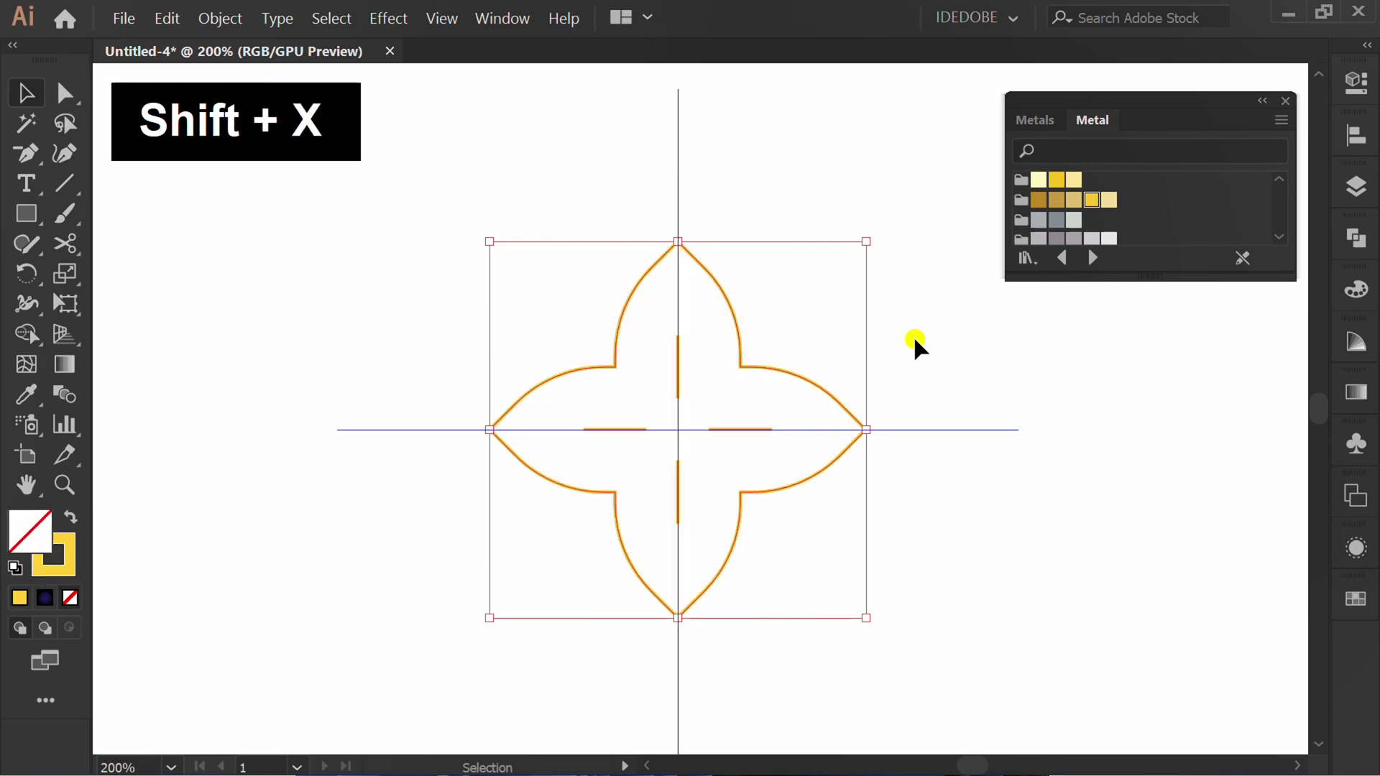
left_click(1356, 83)
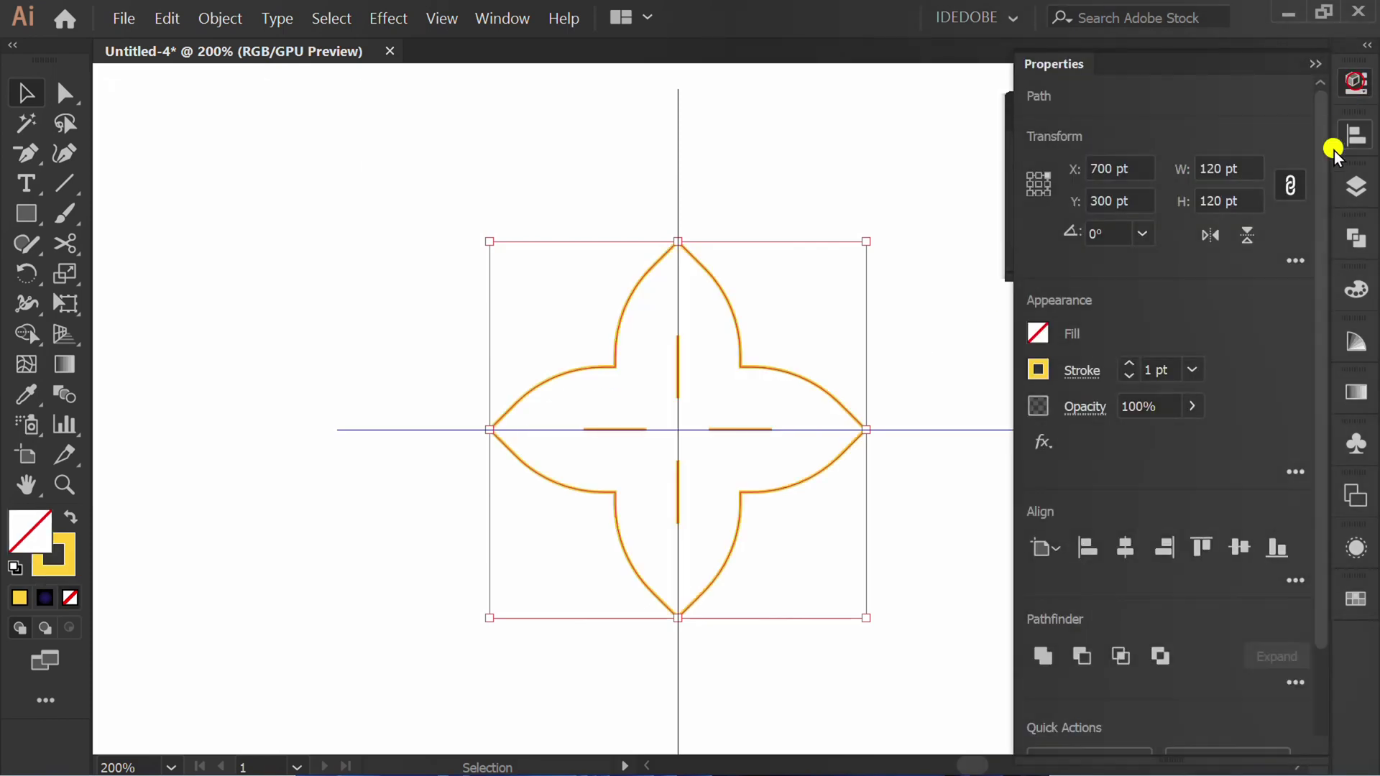
left_click(1160, 370)
scroll(1160, 370, "up", 4)
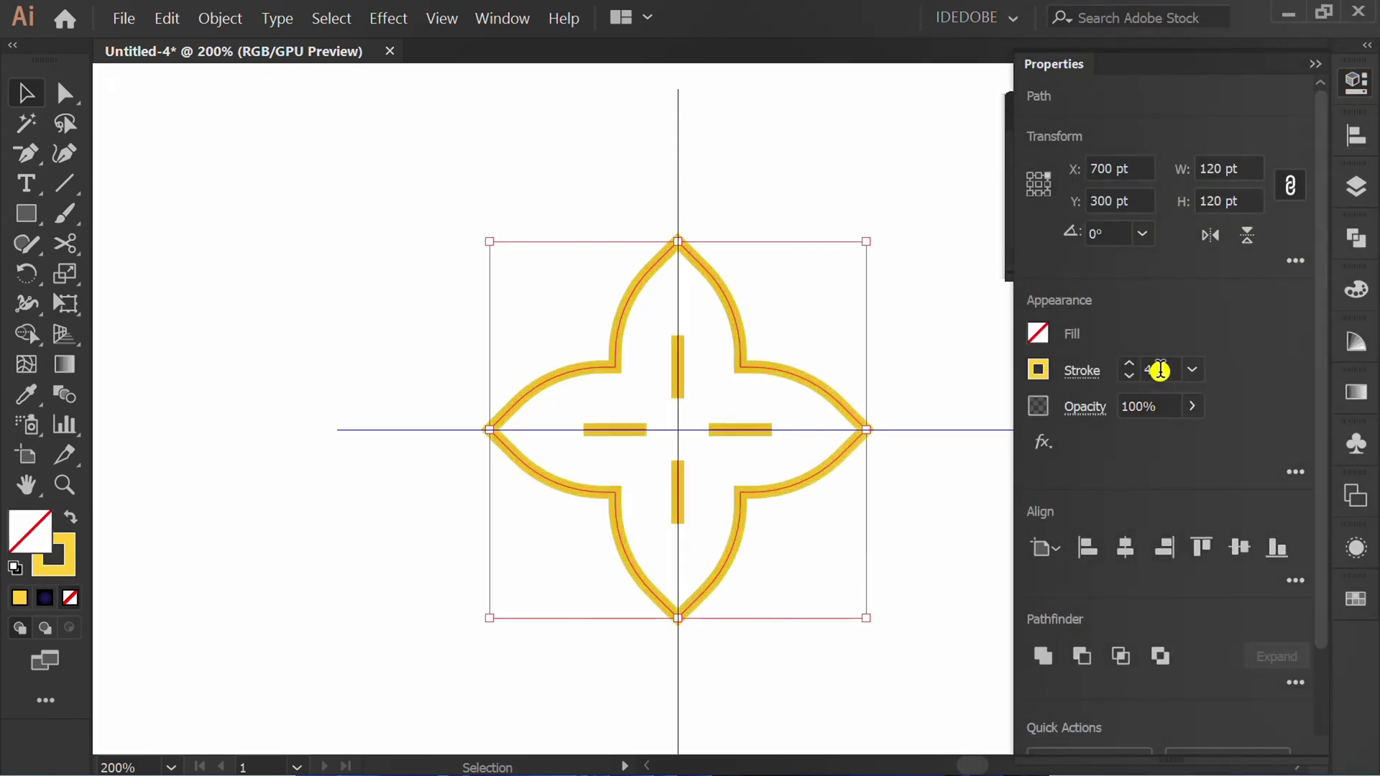
Give the strokes round caps and dock the Metal swatches with the other panels
left_click(1084, 372)
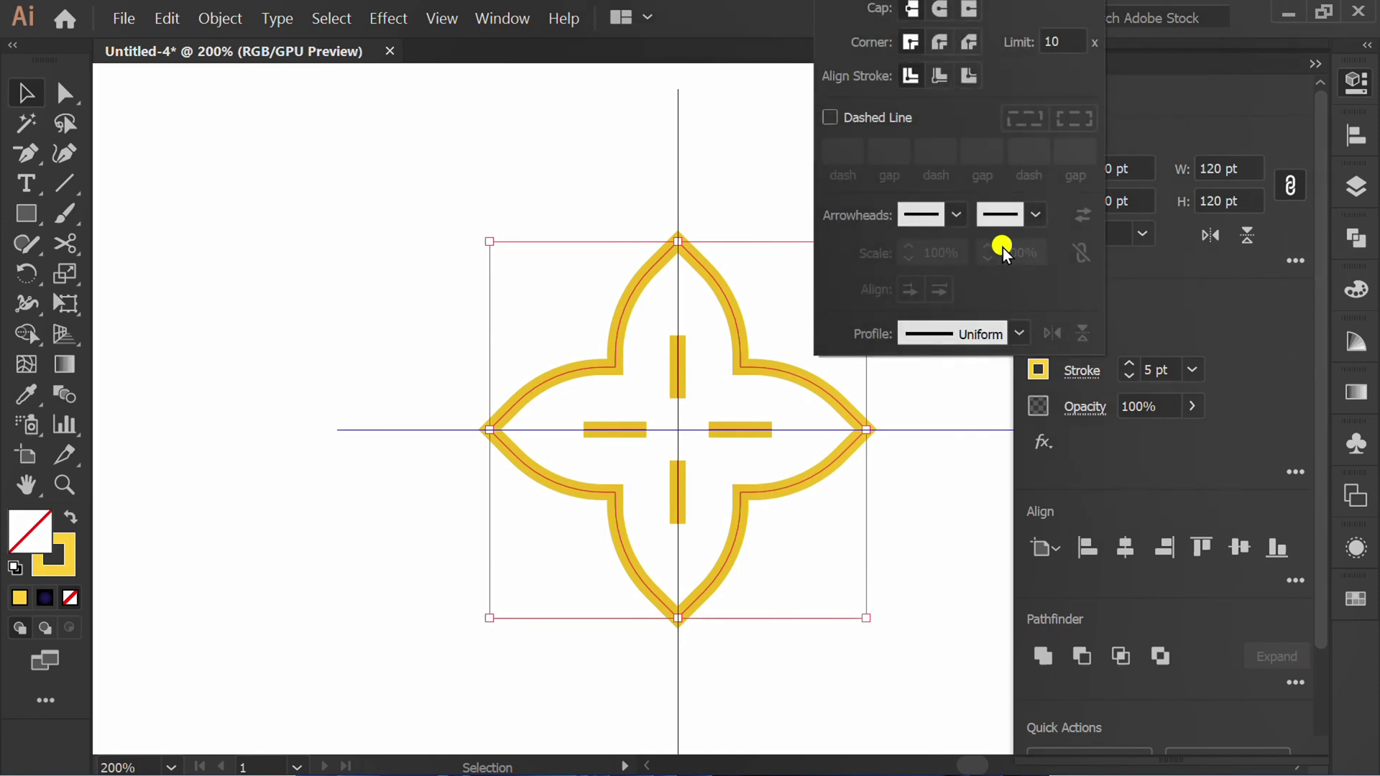
left_click(941, 8)
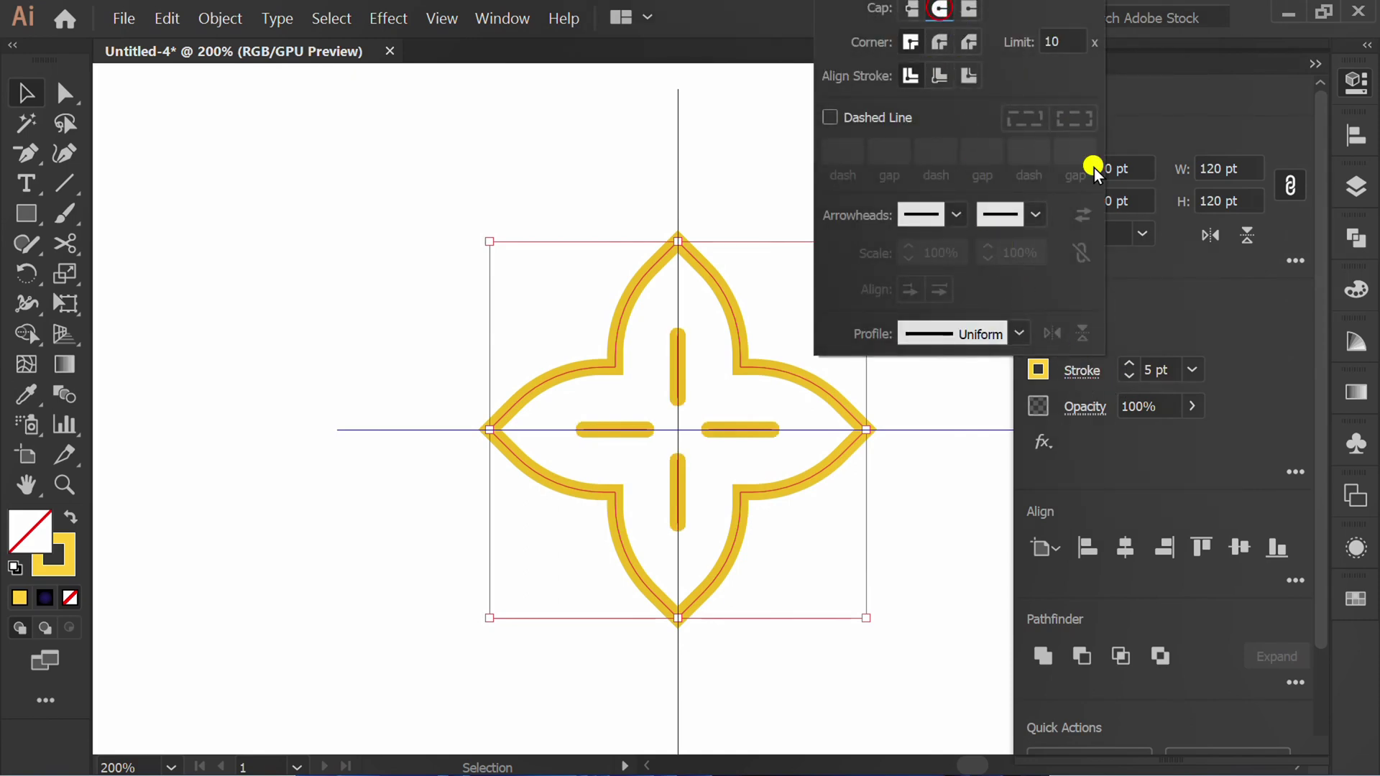
left_click(1276, 358)
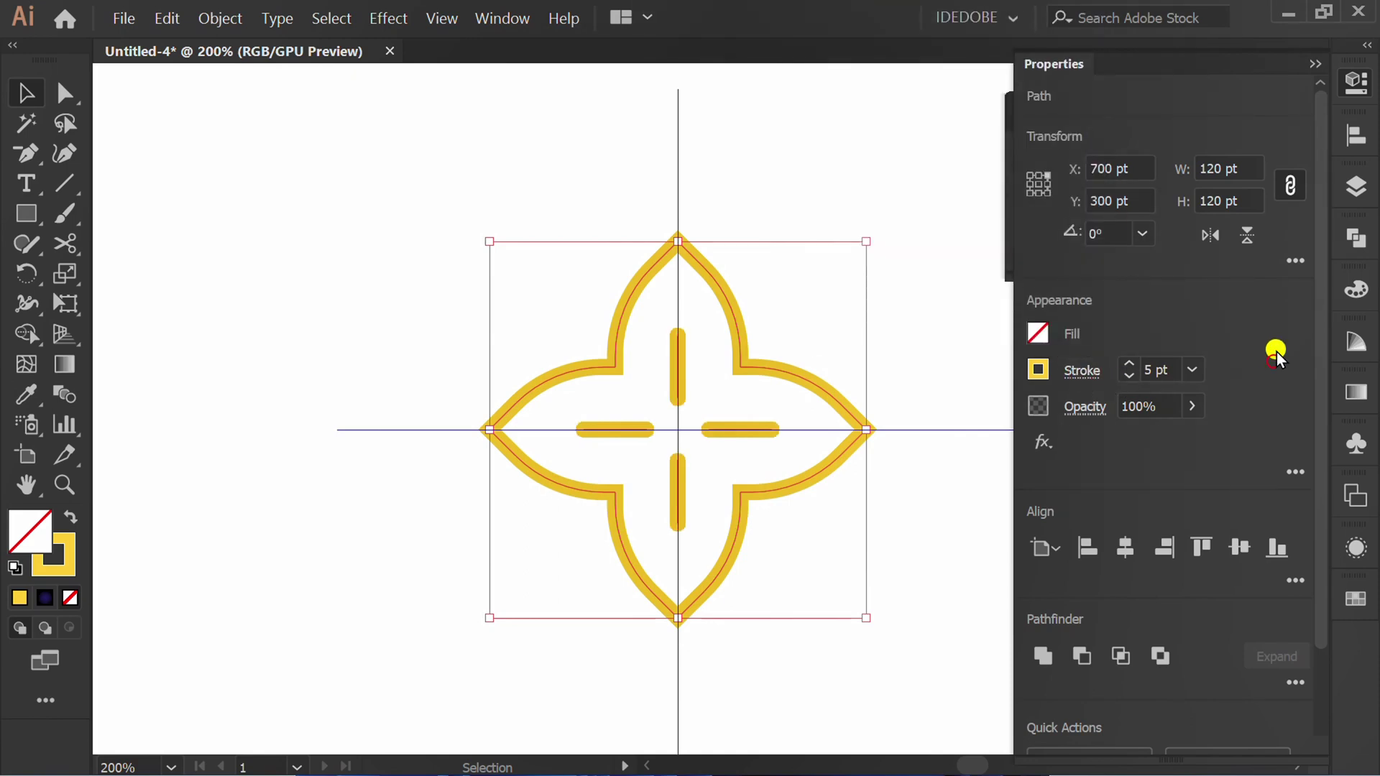
left_click(1319, 61)
left_click_drag(1163, 102, 1355, 649)
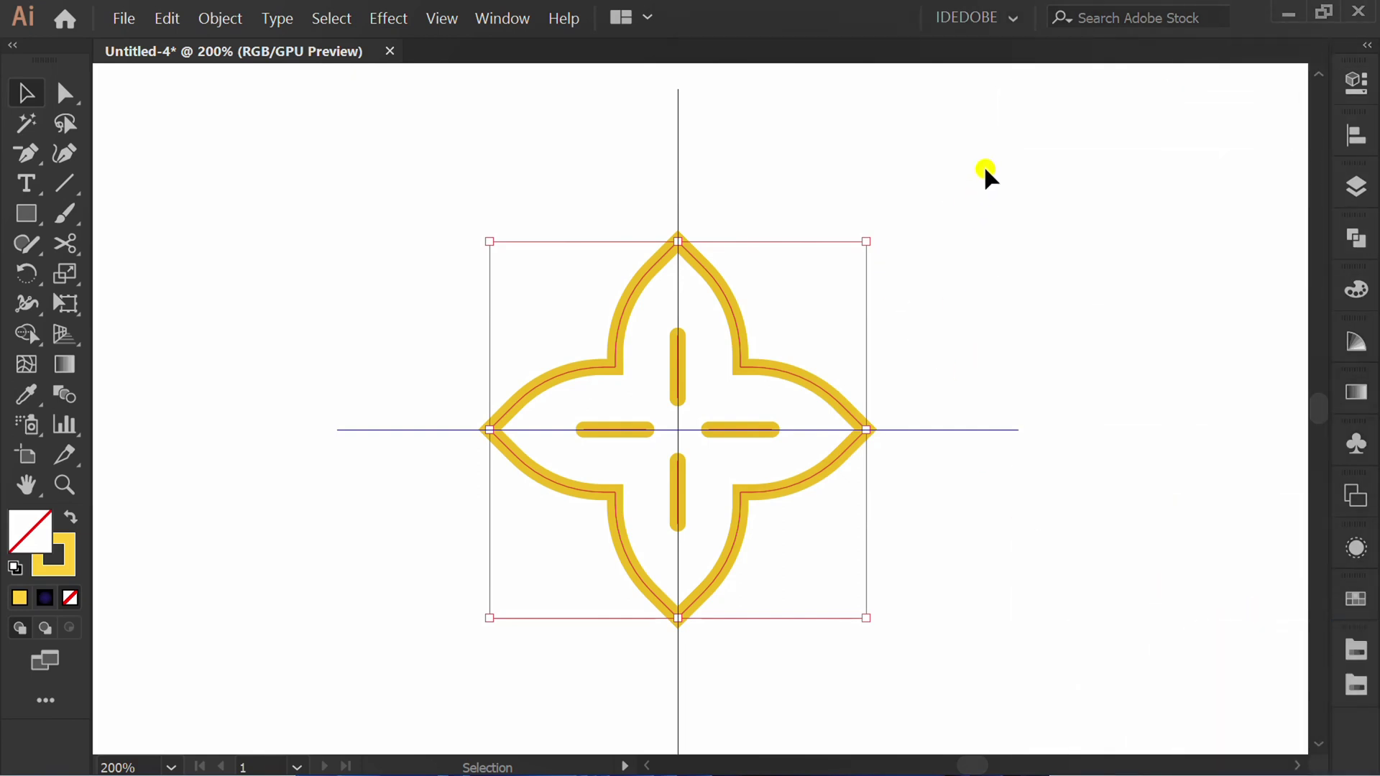
Select the whole quatrefoil and make a new pattern from it with Object > Pattern > Make
left_click_drag(980, 142, 357, 603)
left_click(220, 18)
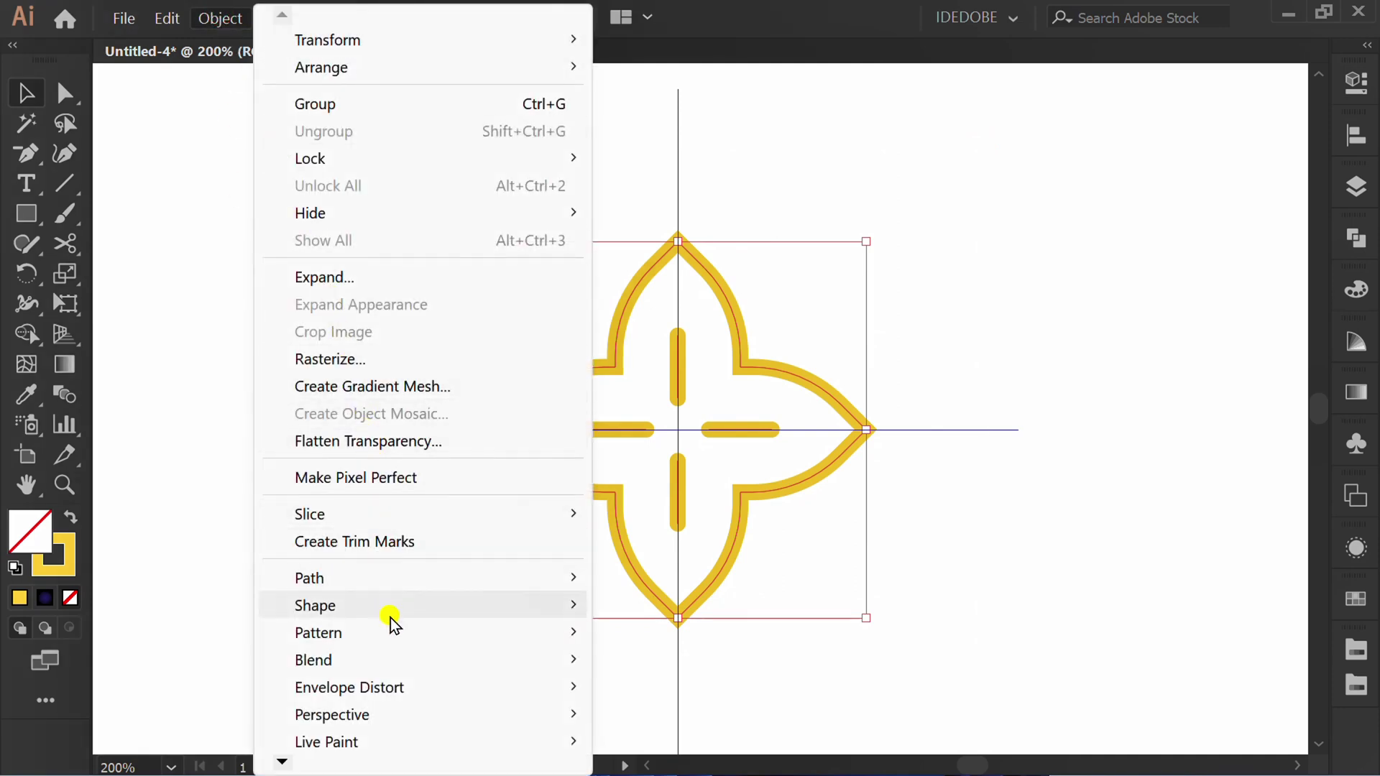
mouse_move(564, 633)
left_click(739, 629)
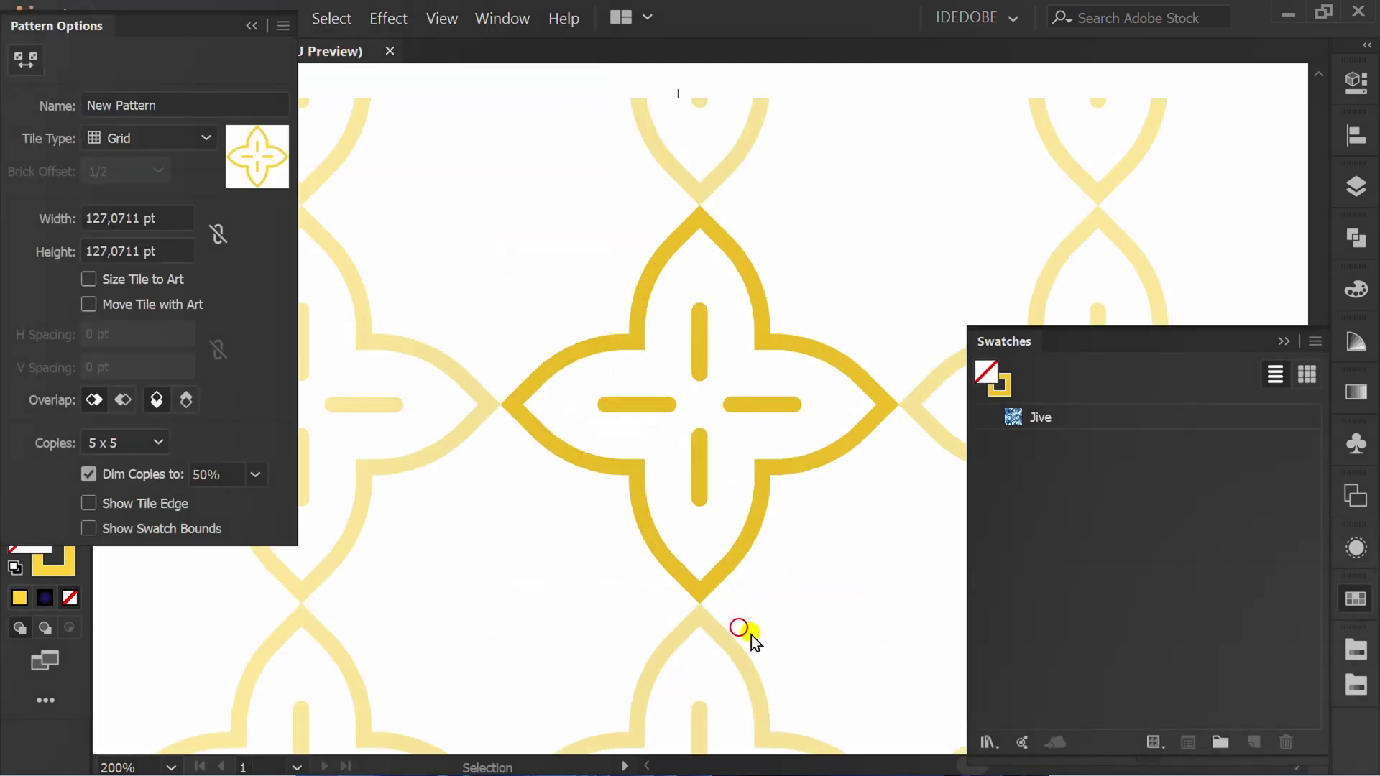
left_click(1284, 338)
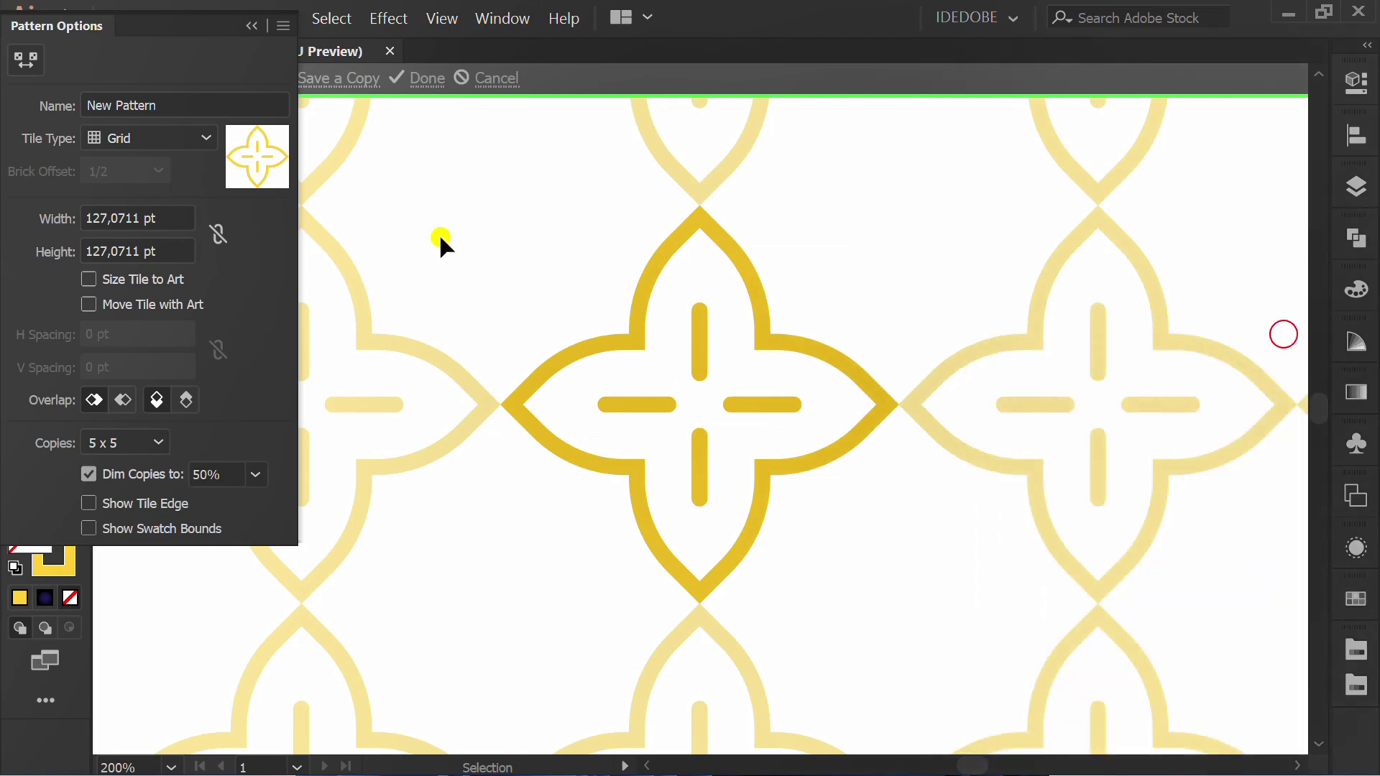
left_click_drag(166, 20, 1167, 107)
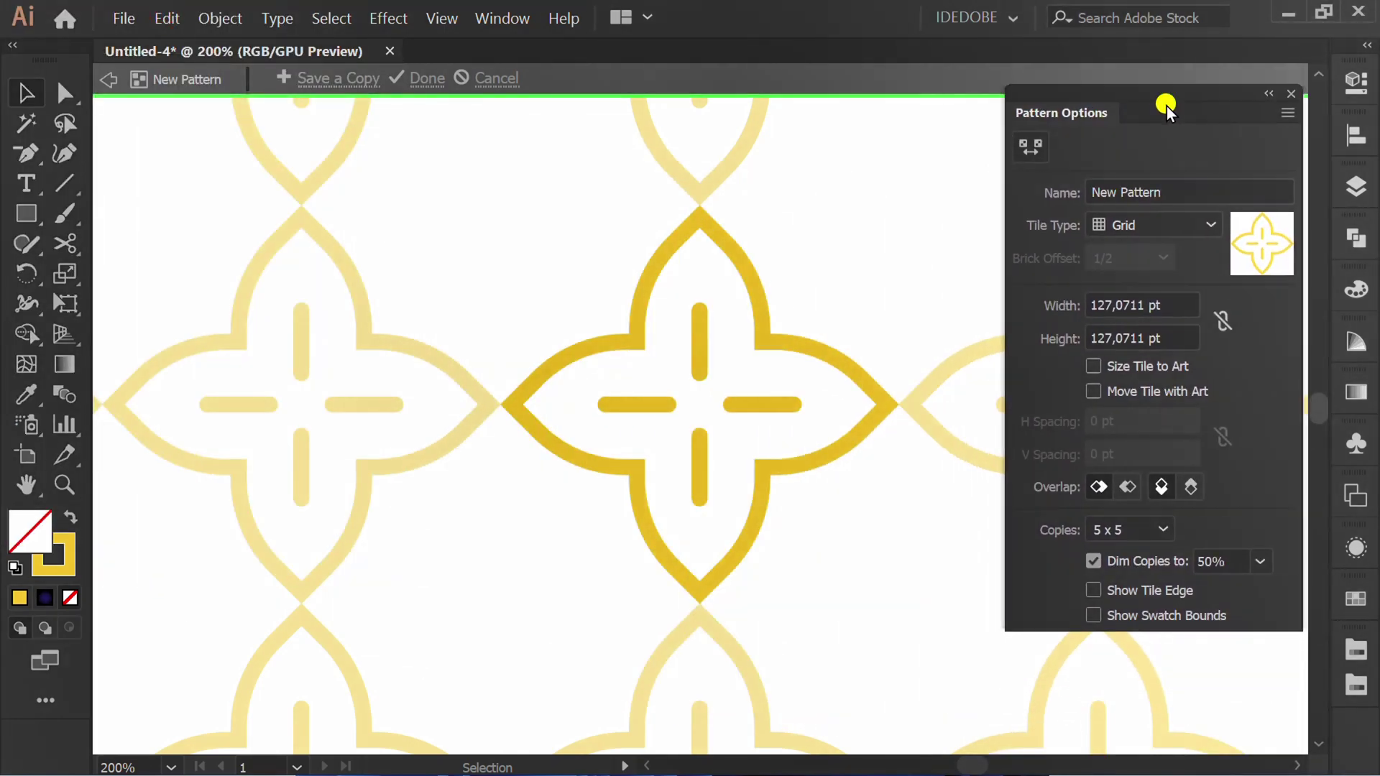
Set the tile type to Brick by Column, narrow the tile to half width, and finish the pattern
left_click(1168, 228)
left_click(1167, 307)
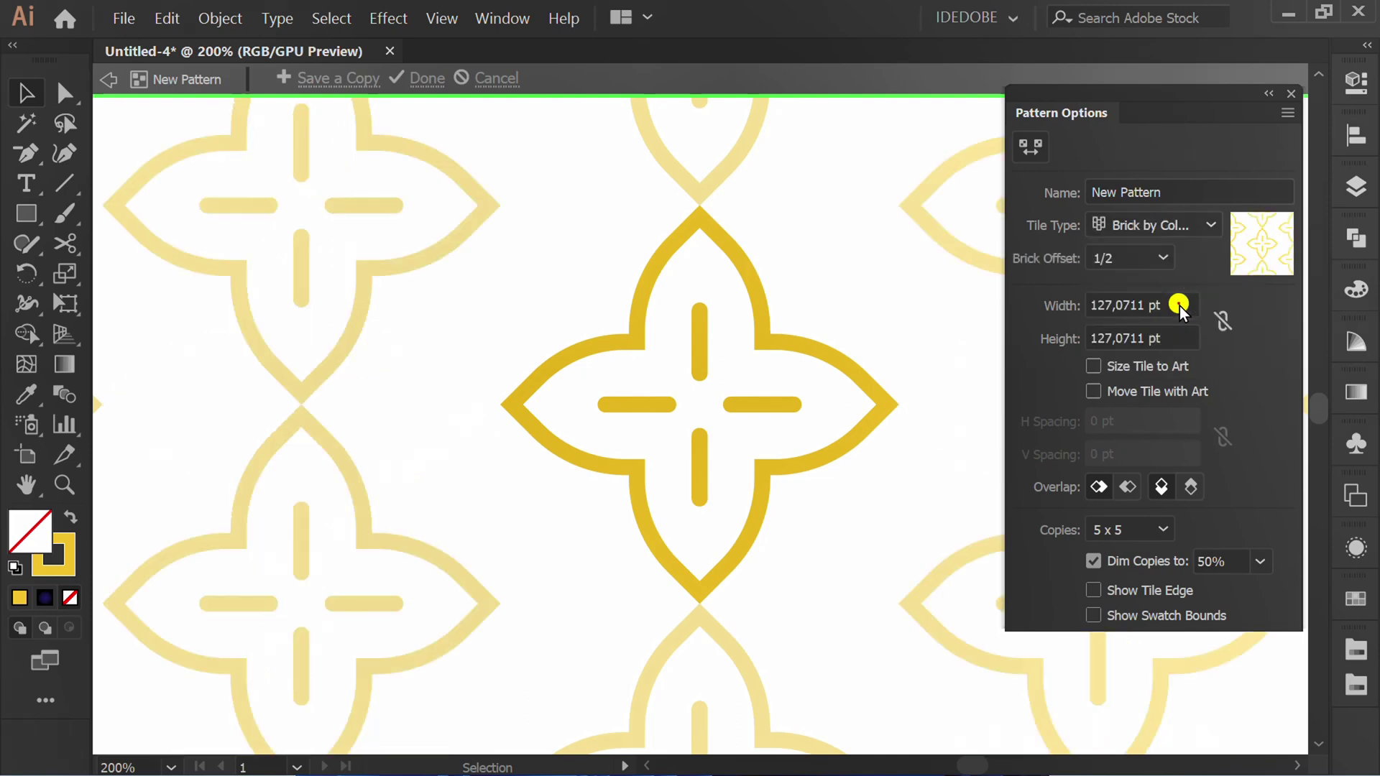
left_click(1028, 148)
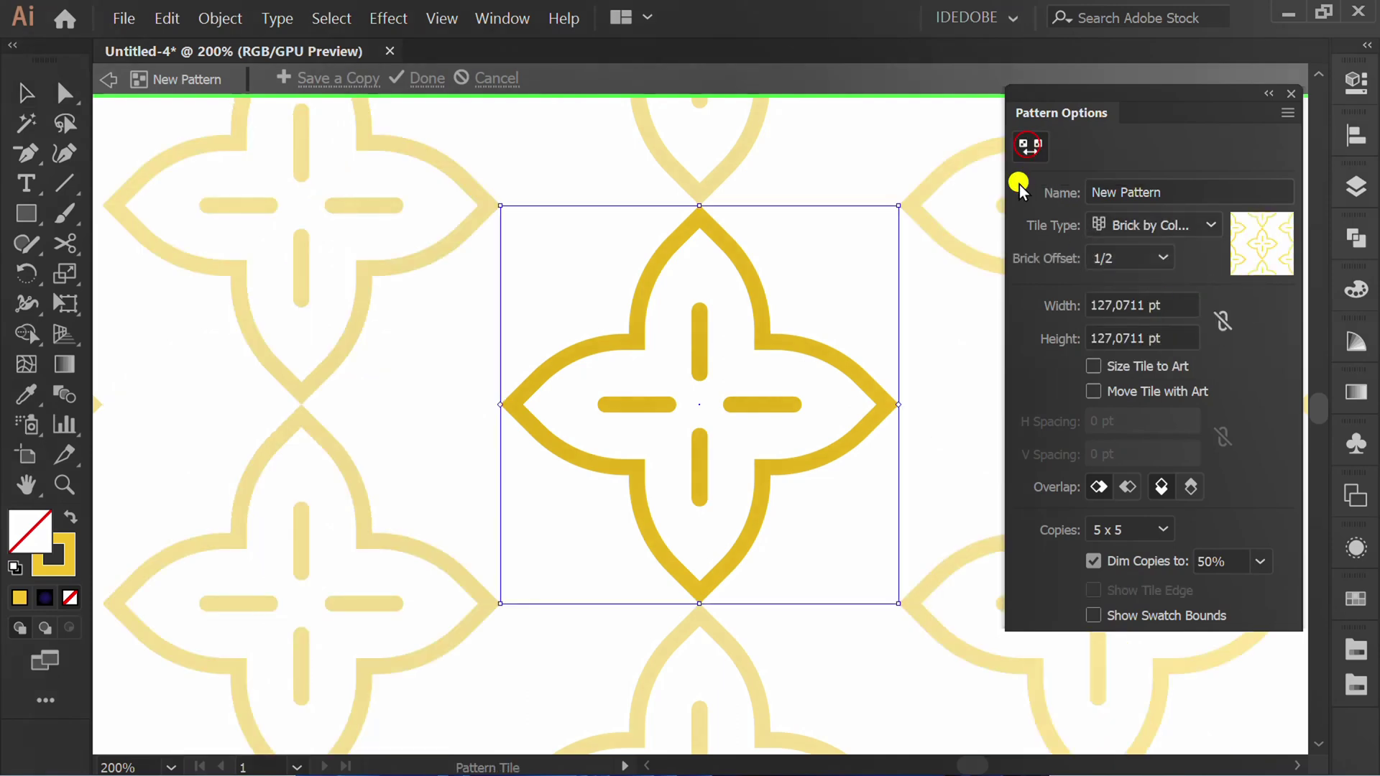
left_click_drag(899, 209, 700, 208)
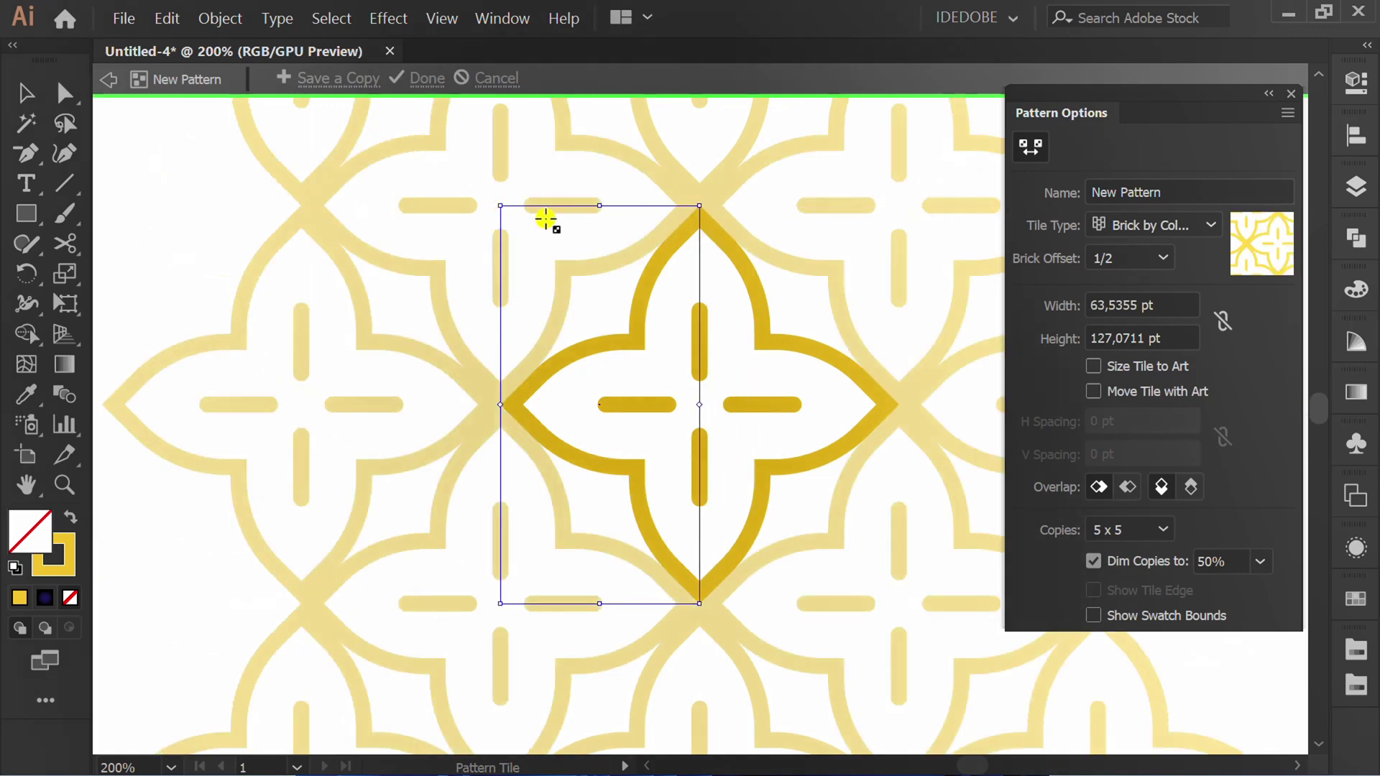
left_click(429, 80)
Move the motif off to the top-left and hide the guides
scroll(643, 377, "down", 5)
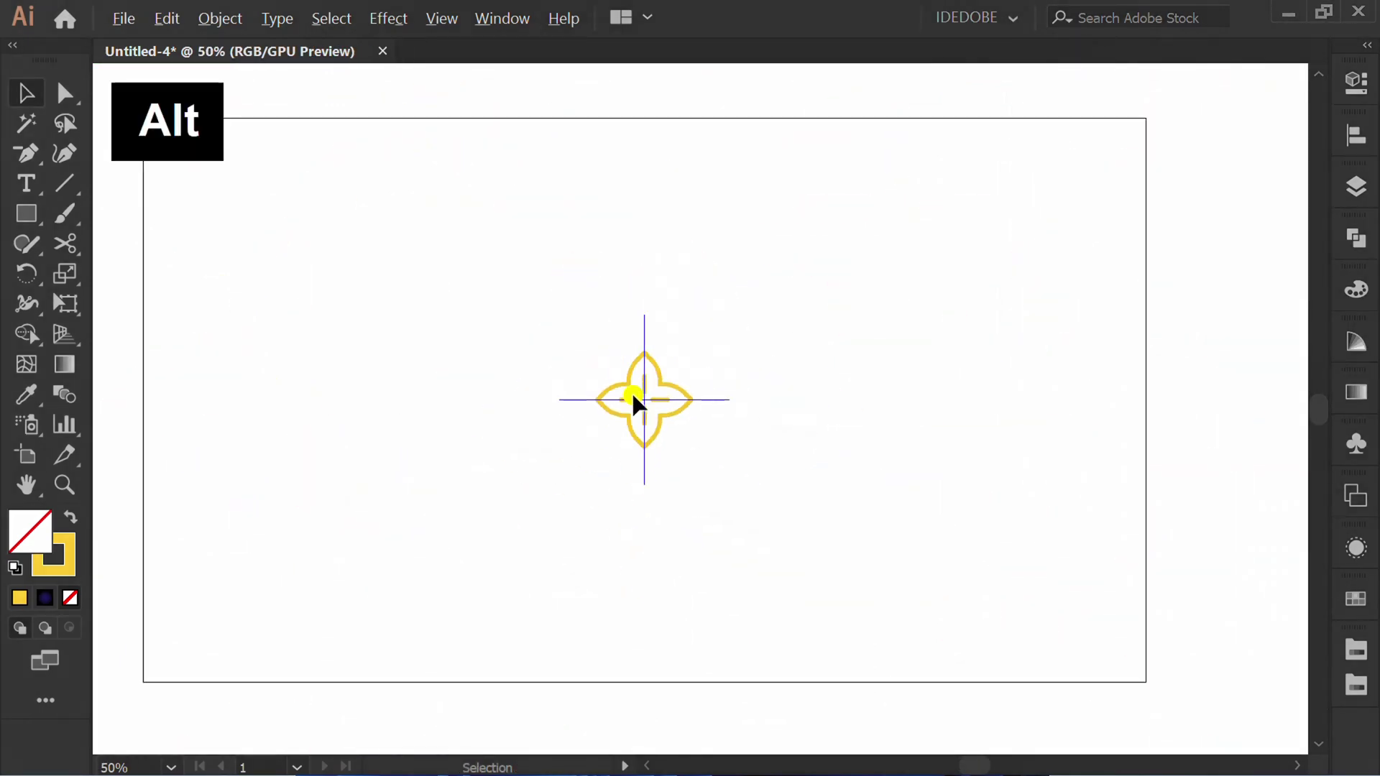
left_click_drag(647, 419, 213, 247)
scroll(650, 417, "up", 3)
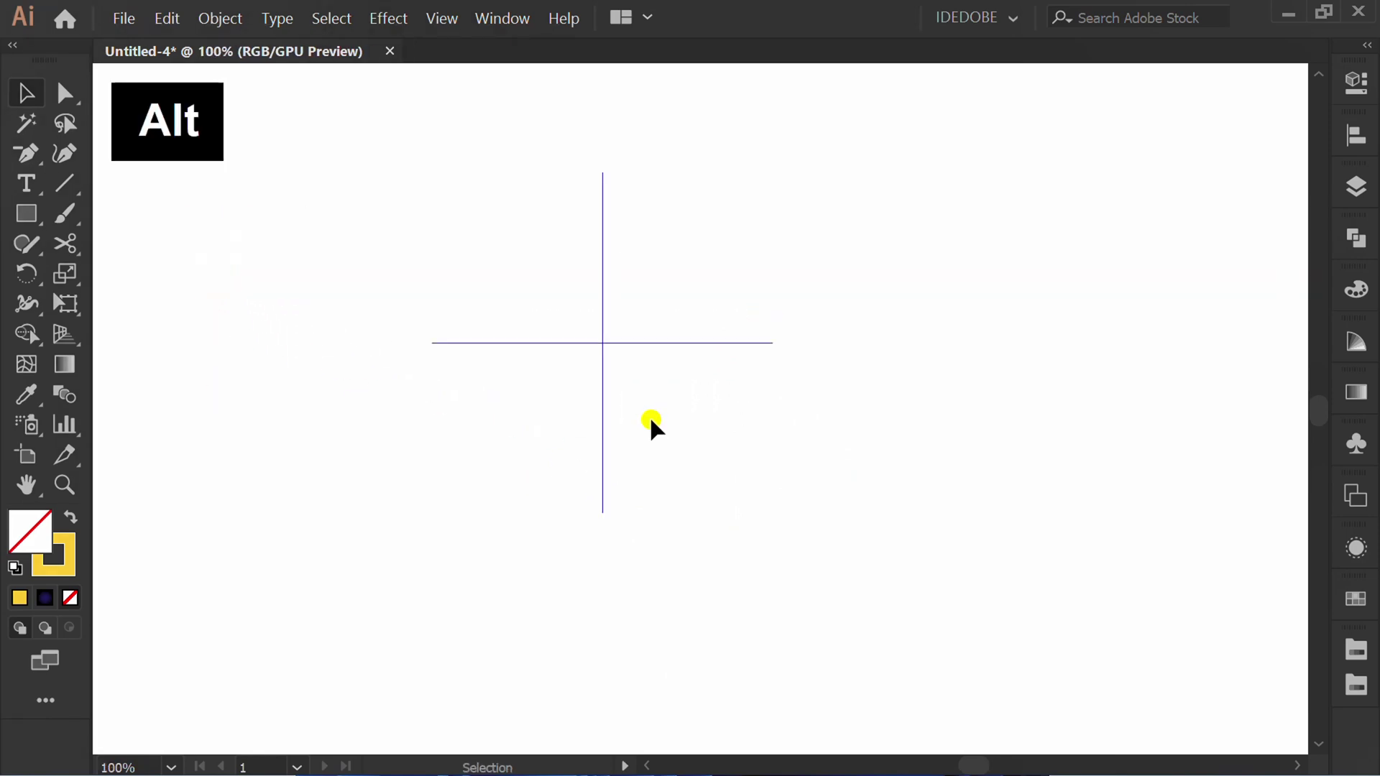
right_click(507, 249)
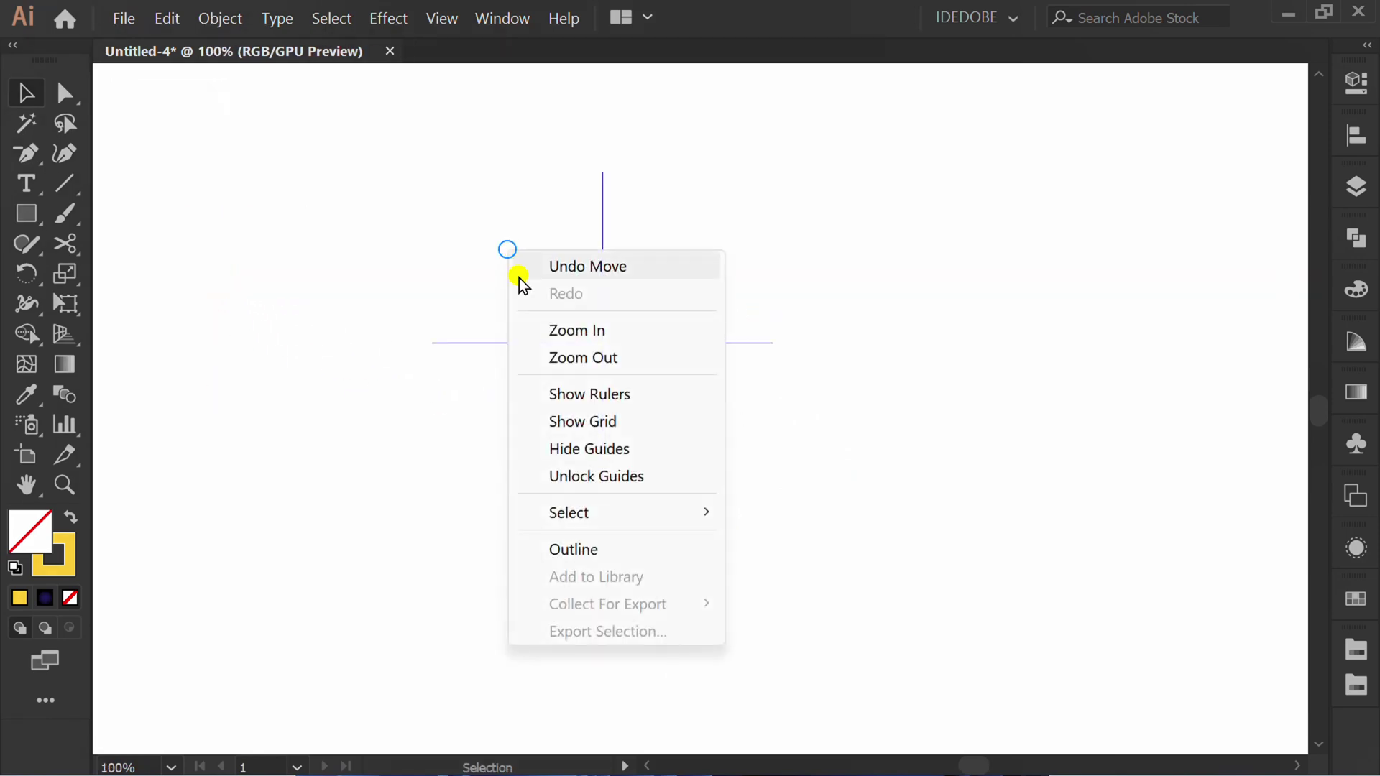
left_click(654, 448)
Draw a 500 × 500 pt circle and centre it on the artboard
scroll(794, 456, "down", 3)
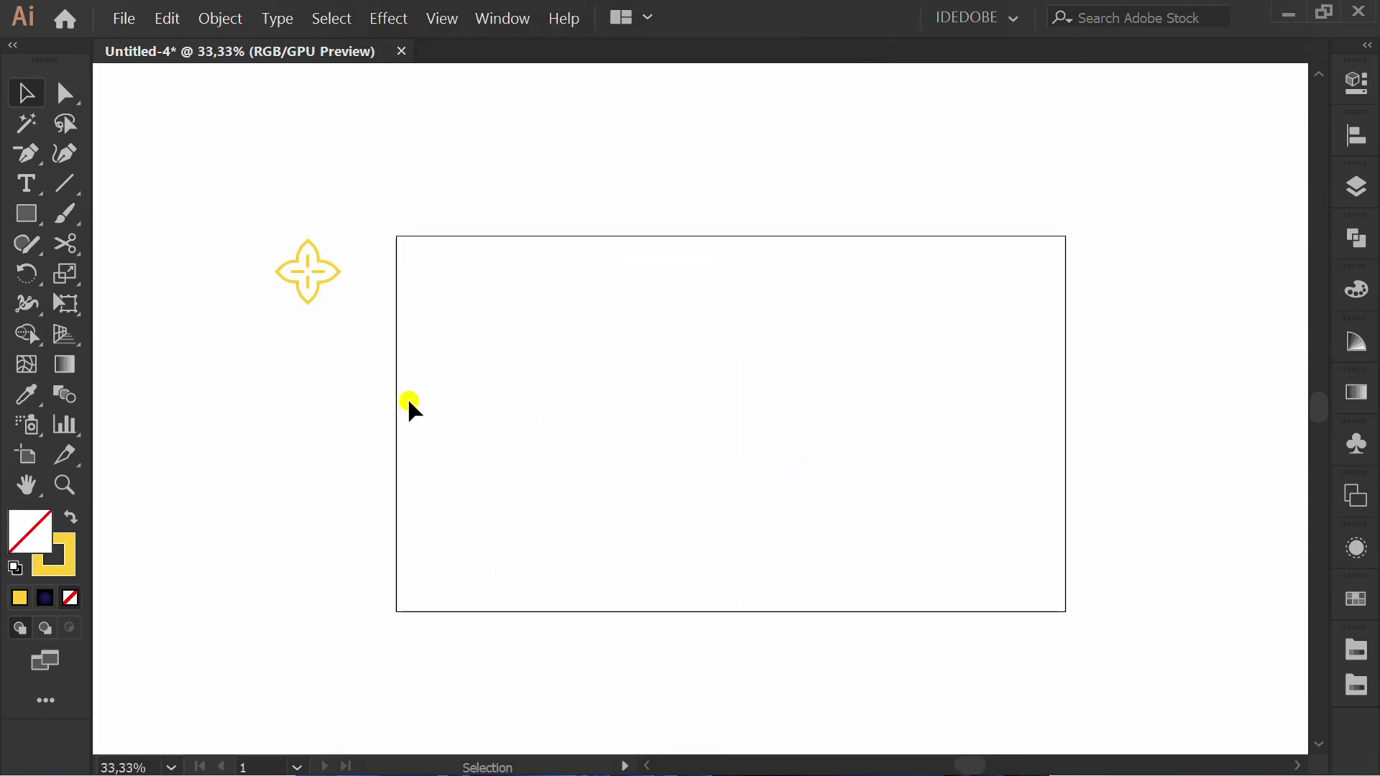
left_click_drag(25, 217, 185, 277)
left_click(714, 418)
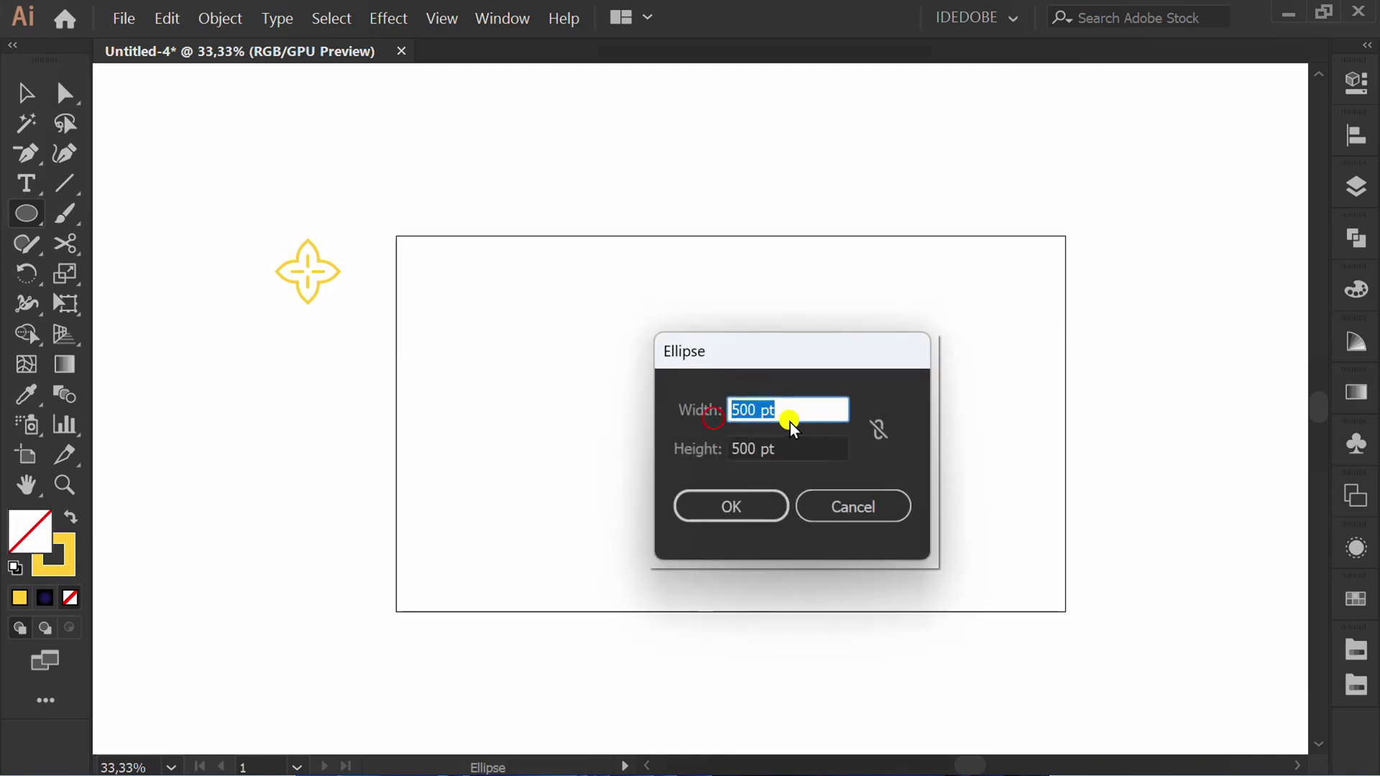
left_click(795, 404)
left_click(811, 450)
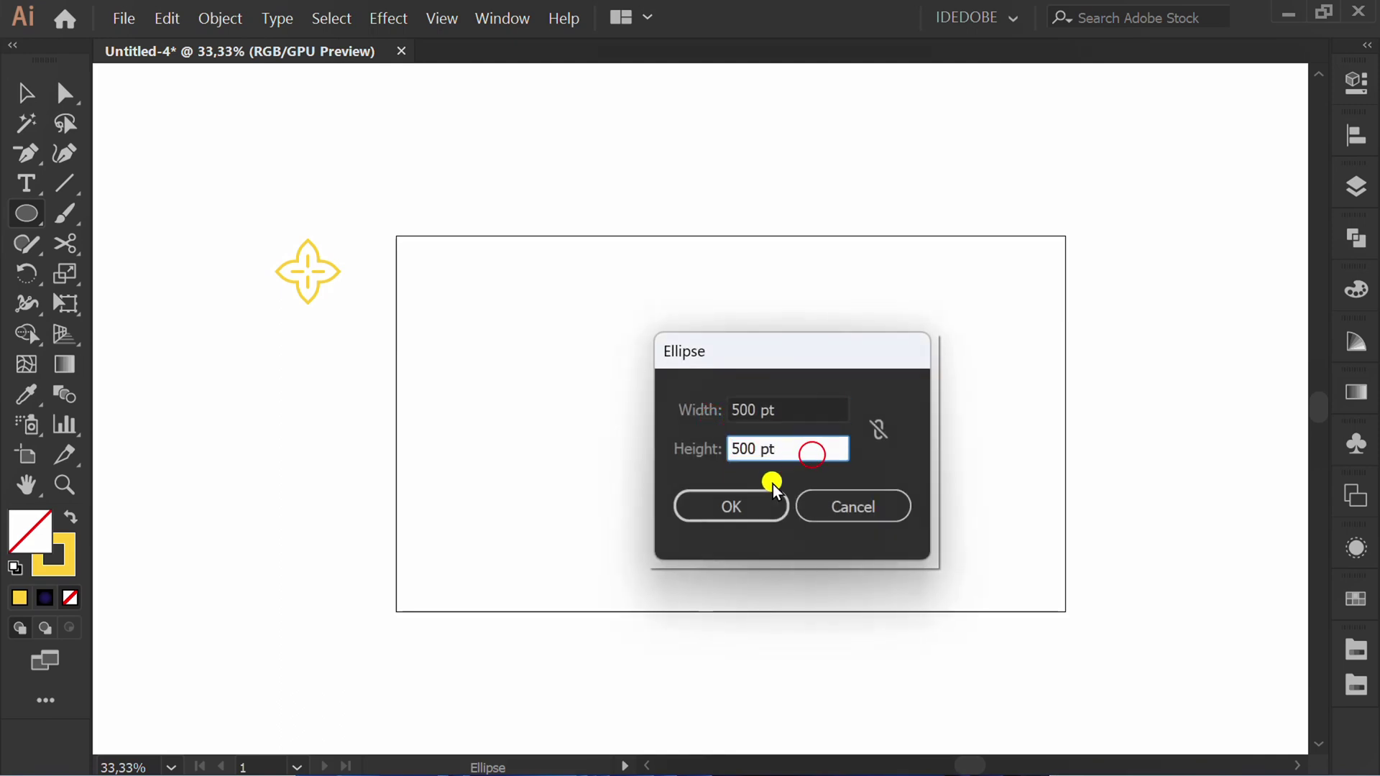
left_click(730, 507)
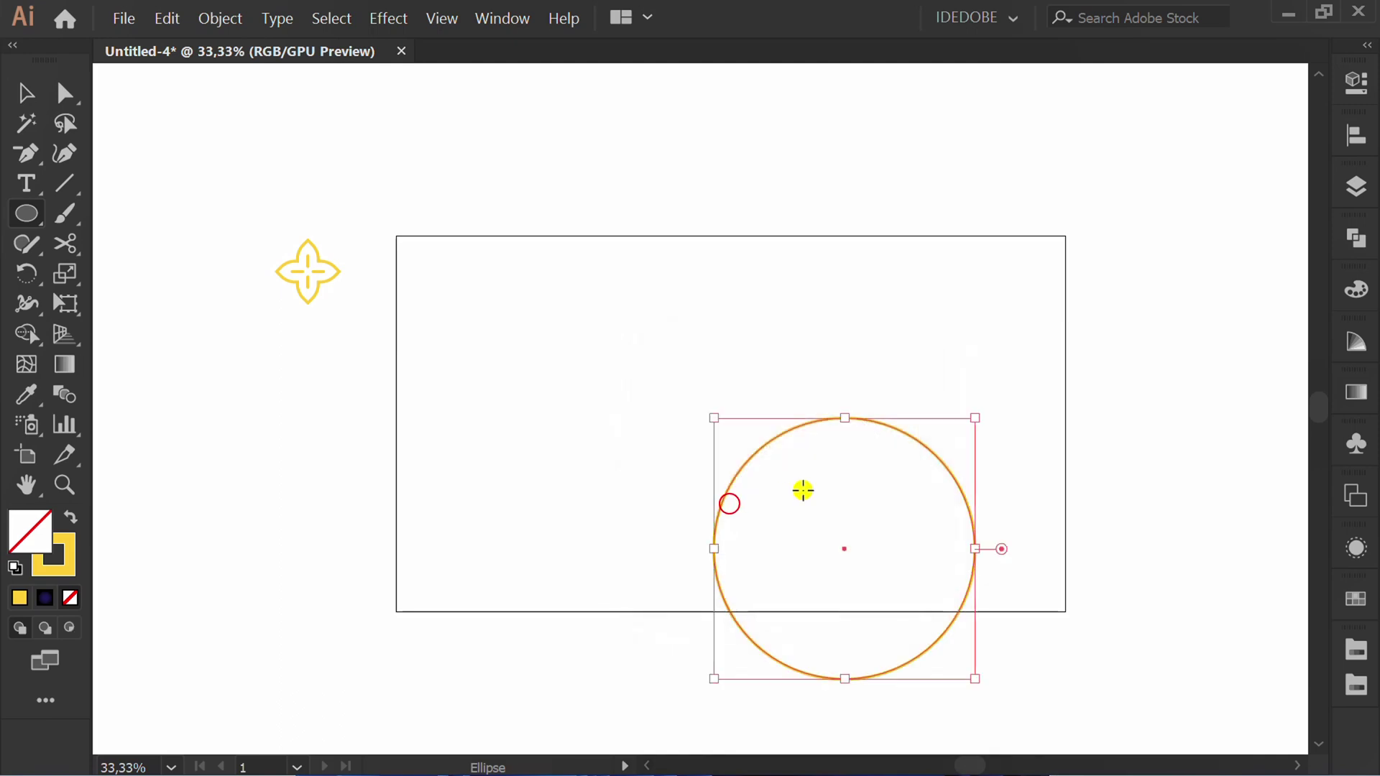
left_click(1355, 137)
left_click(1105, 178)
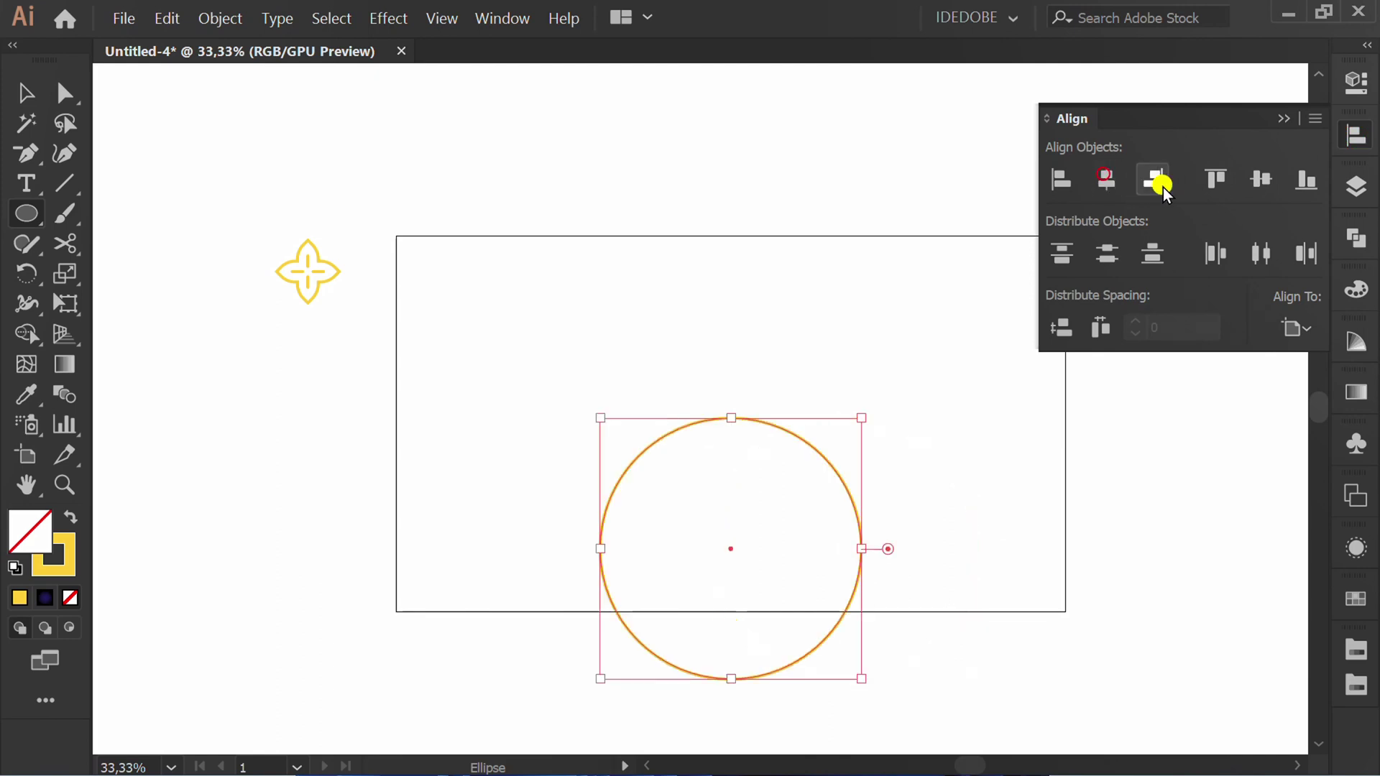
left_click(1262, 179)
left_click(1287, 120)
Duplicate the circle offset up and to the right, then select both circles
scroll(897, 386, "up", 2, "alt")
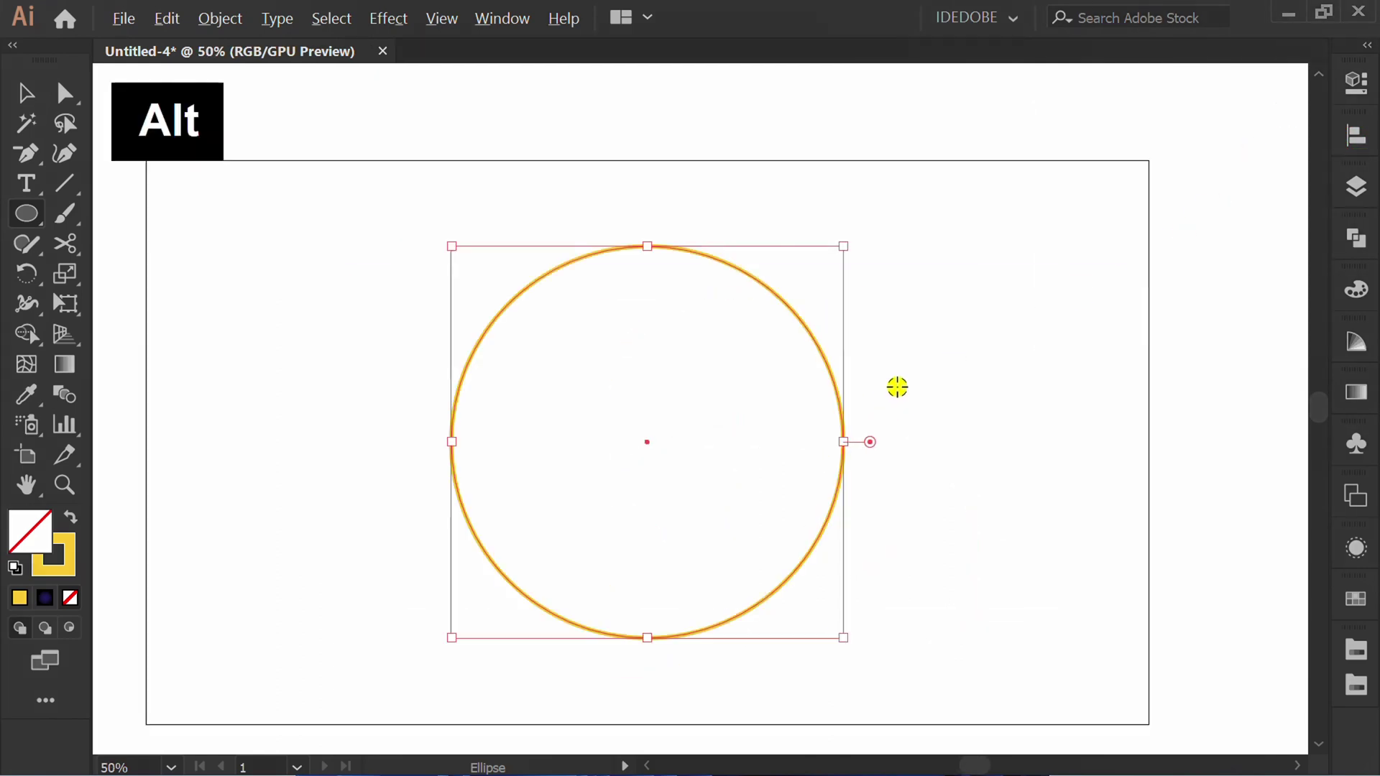
key("v")
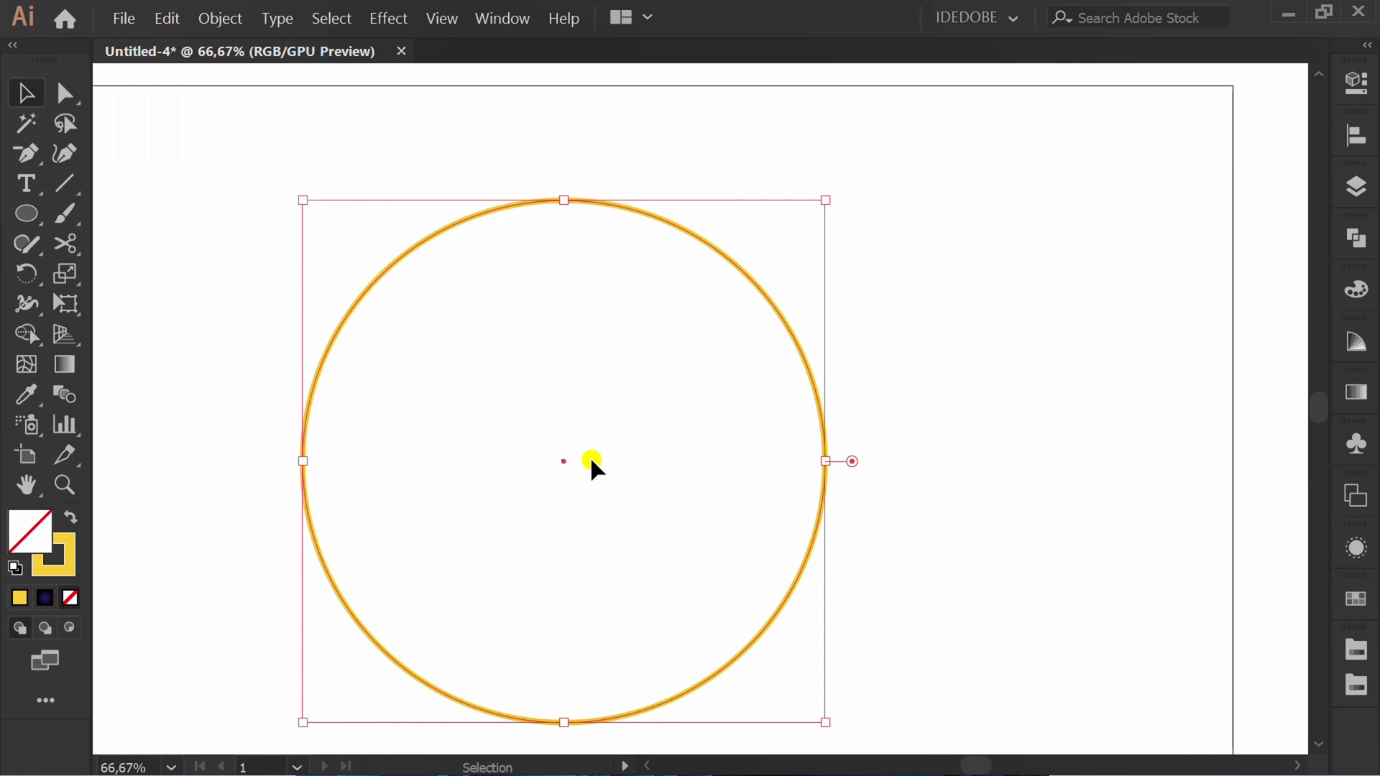
left_click_drag(558, 467, 704, 348)
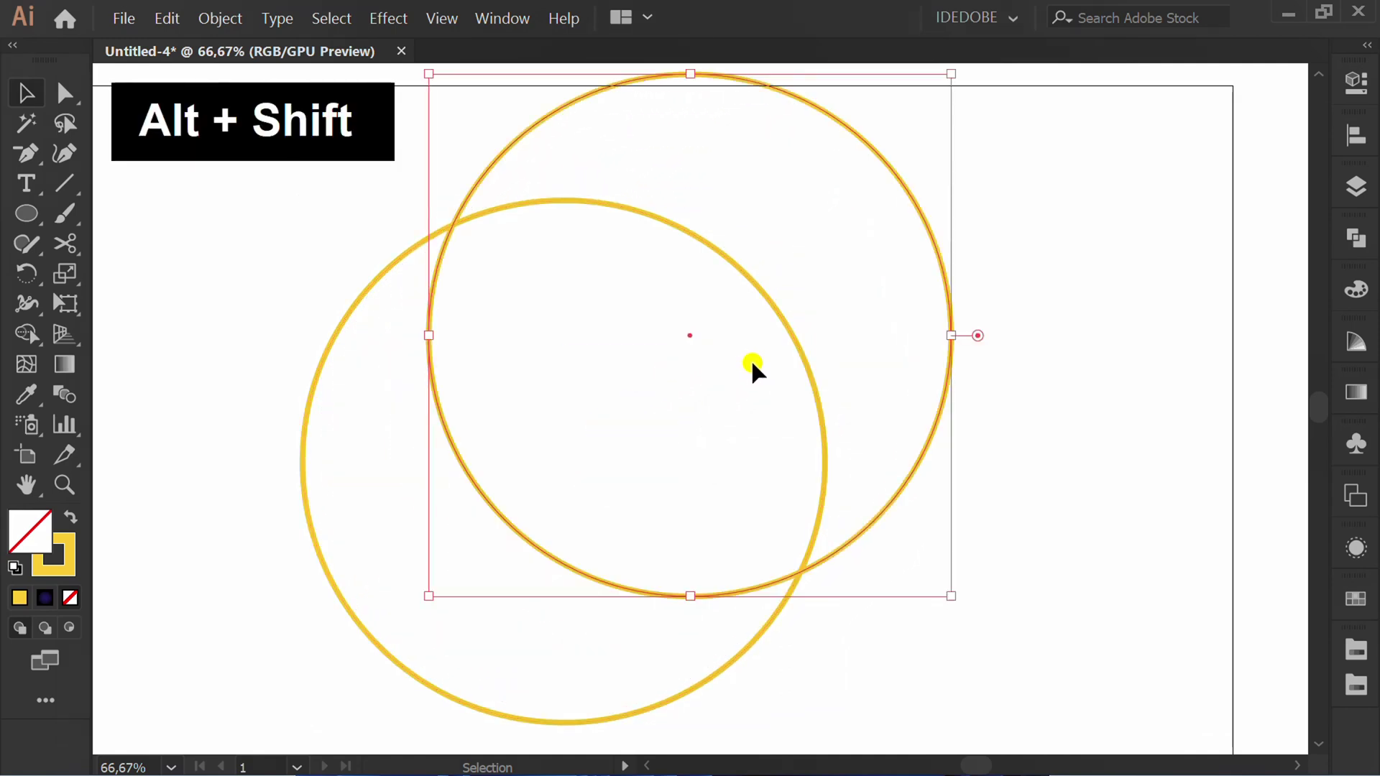
scroll(748, 364, "down", 1, "alt")
key("v")
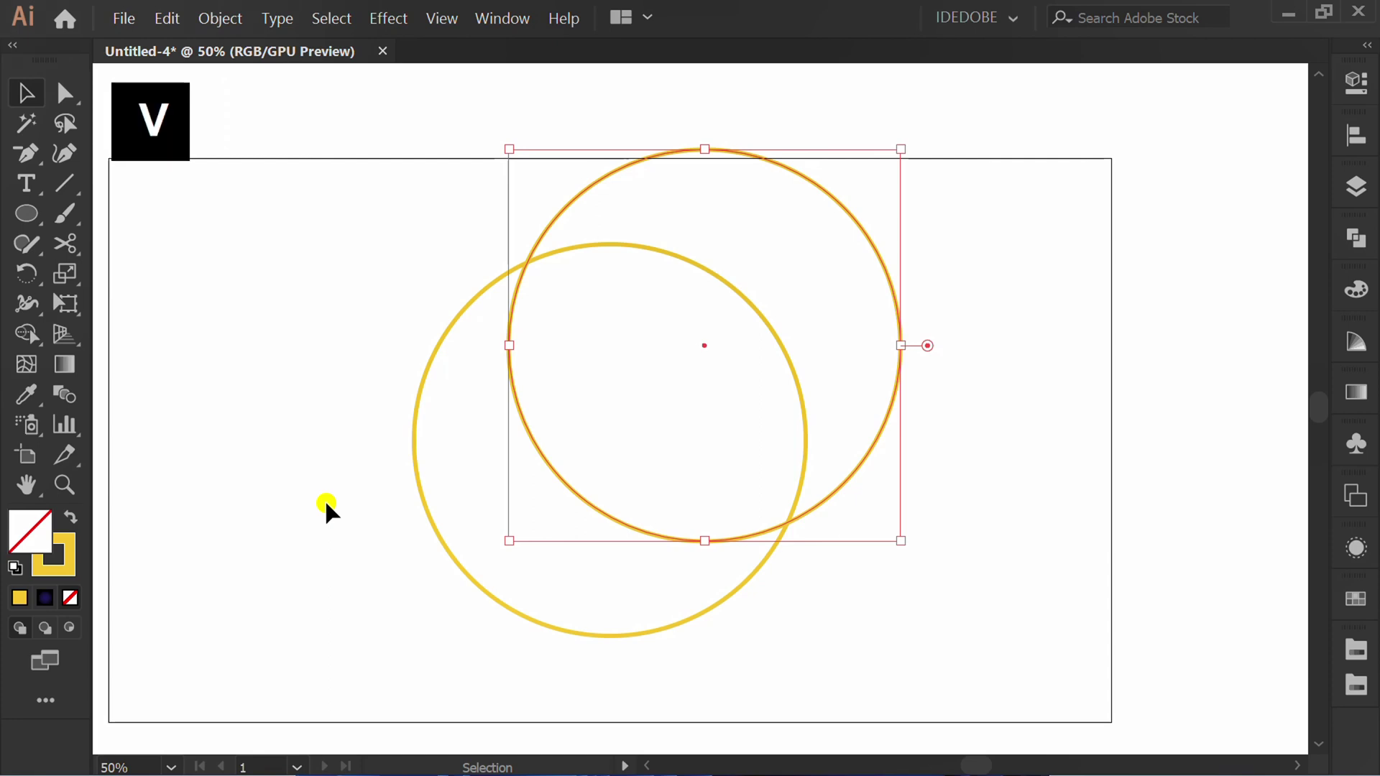
left_click(325, 498)
left_click_drag(988, 231, 423, 650)
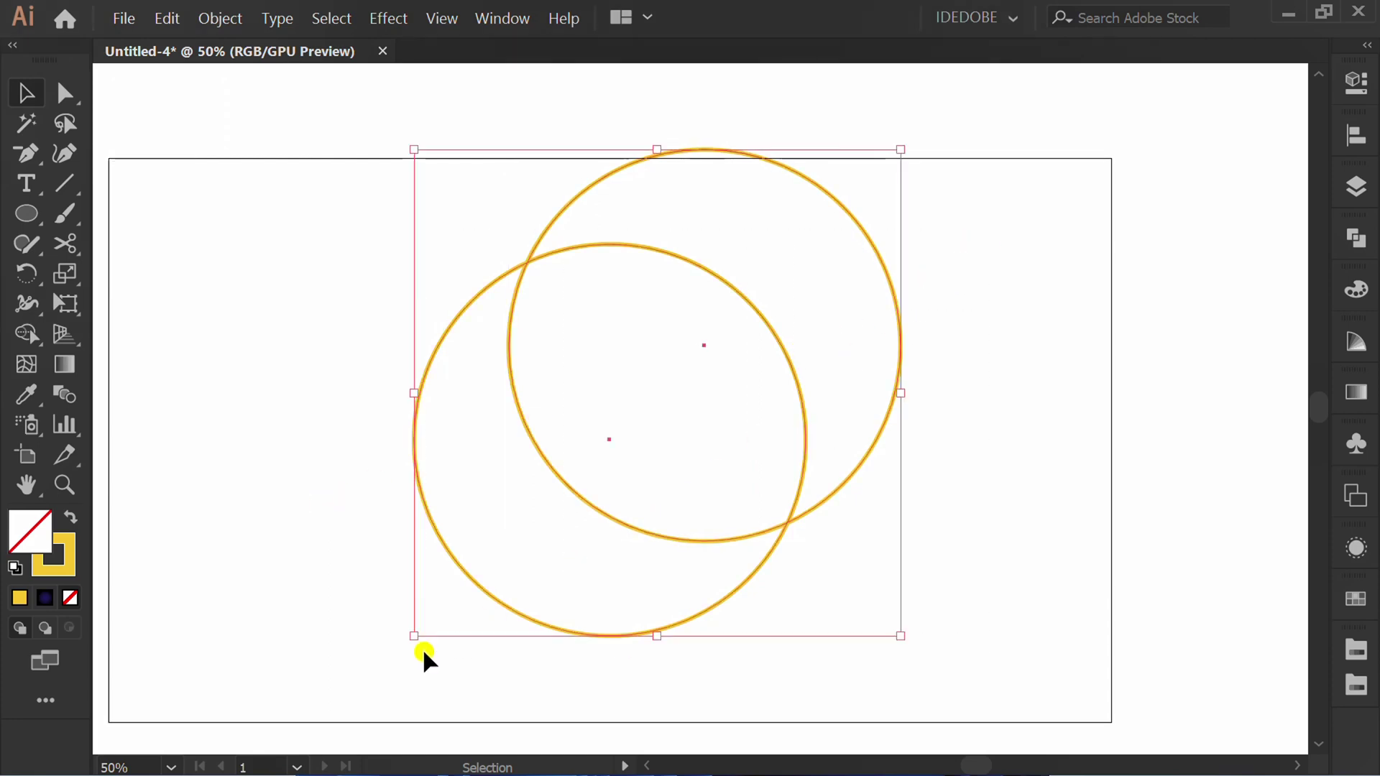
Subtract the front circle from the back one with Minus Front to form a crescent
left_click(1355, 240)
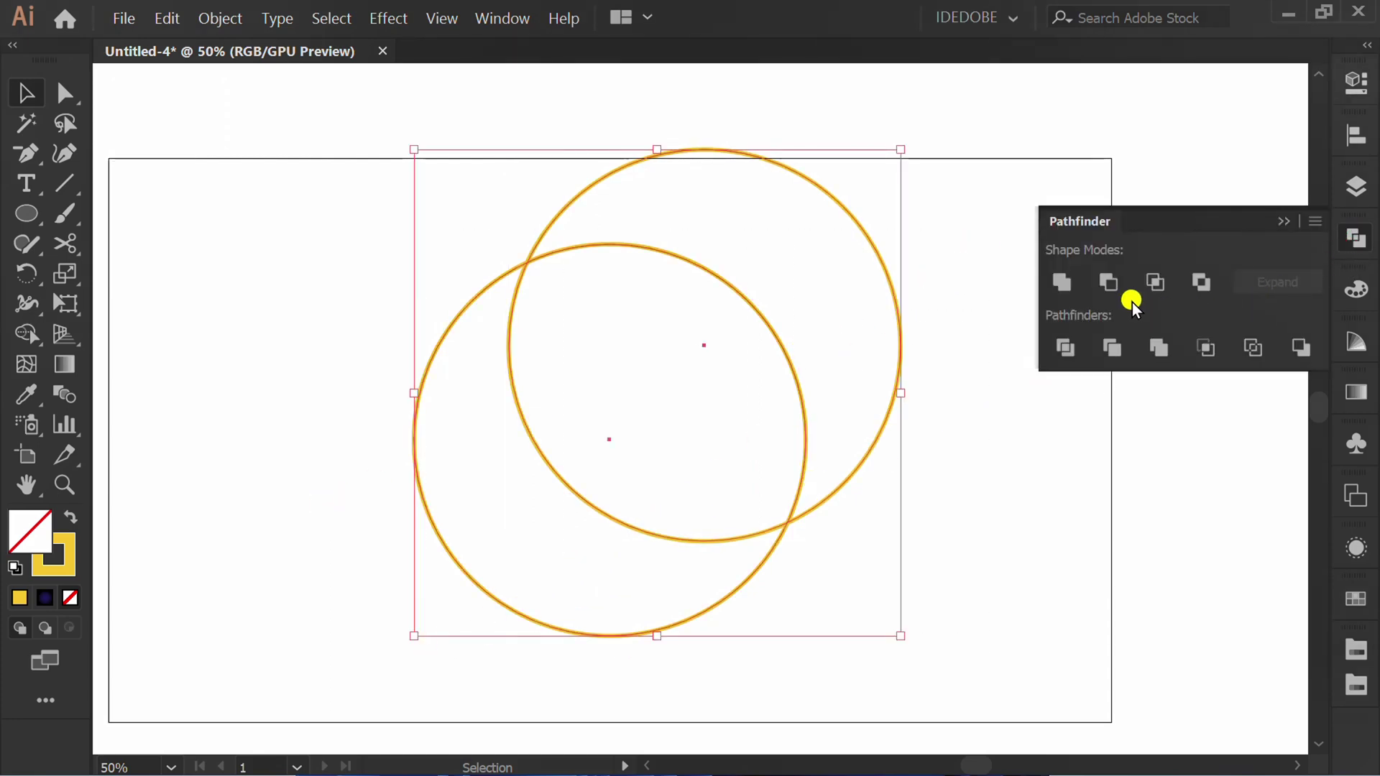
left_click(1110, 279)
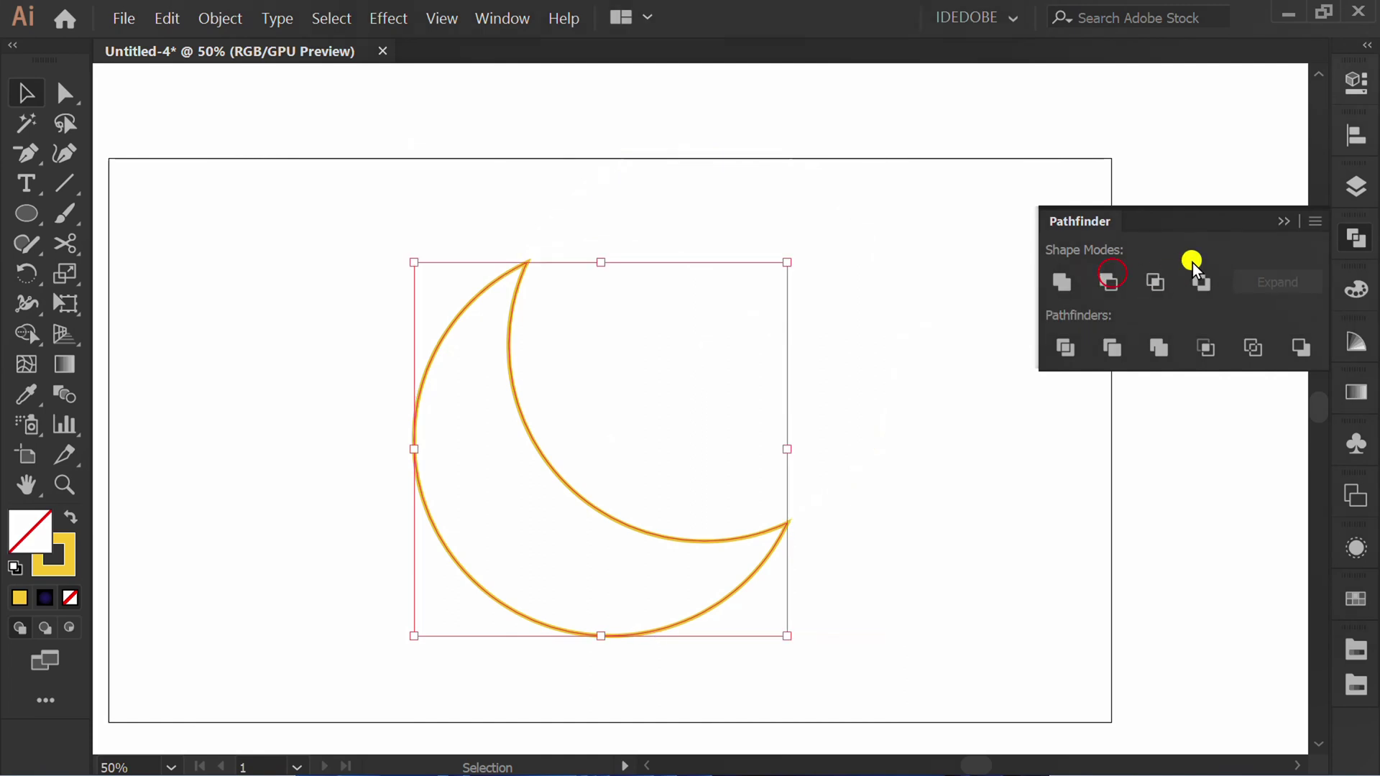
left_click(1288, 220)
Raise the crescent's stroke to 10 pt and fill it with the new quatrefoil pattern
left_click(1354, 81)
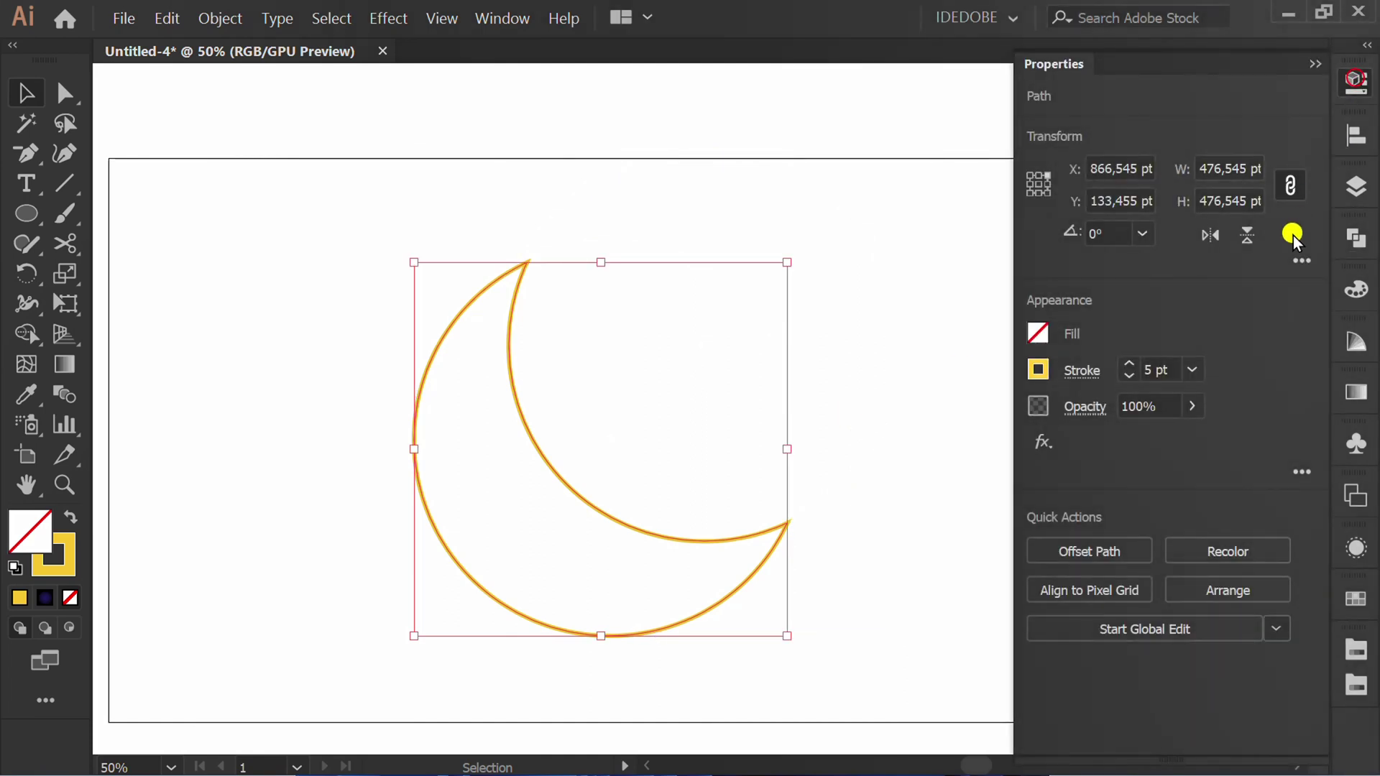
scroll(1160, 372, "up", 4)
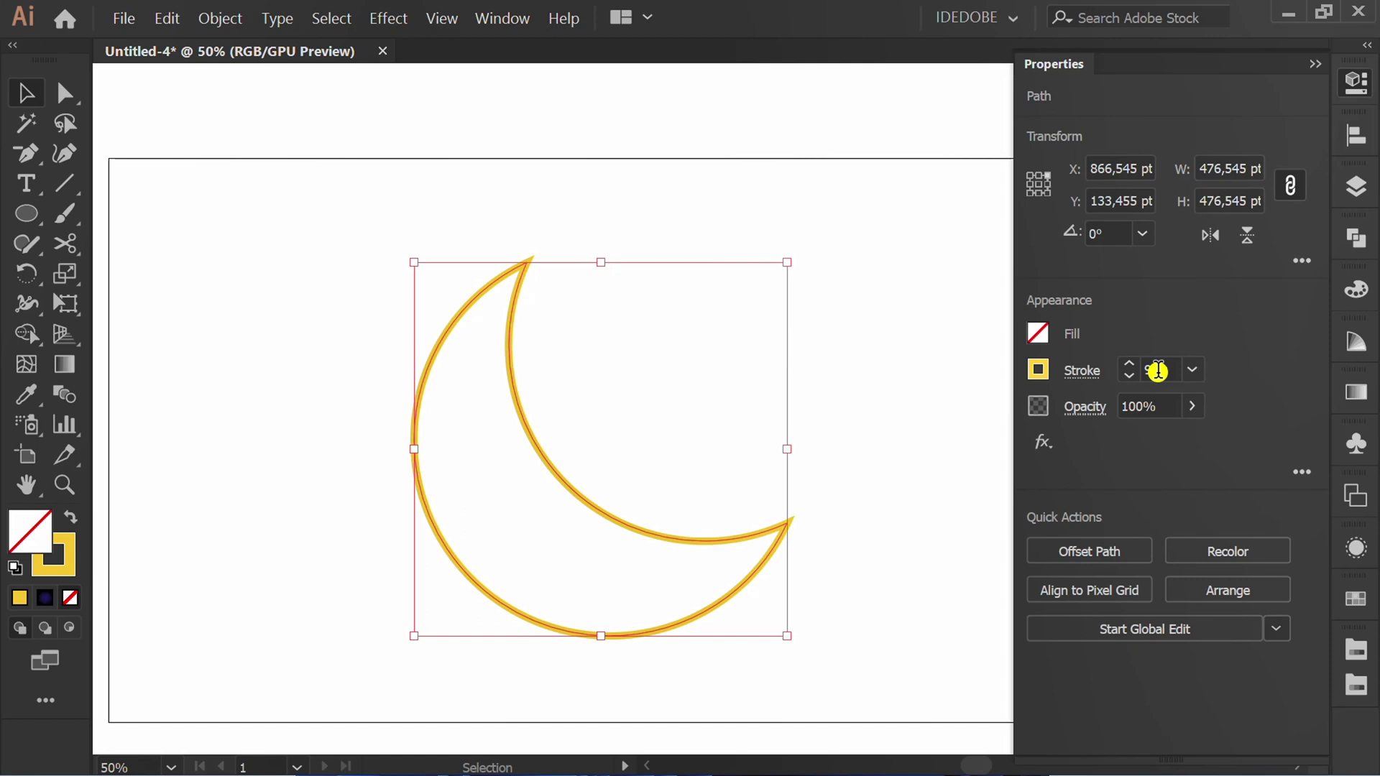
left_click(1038, 329)
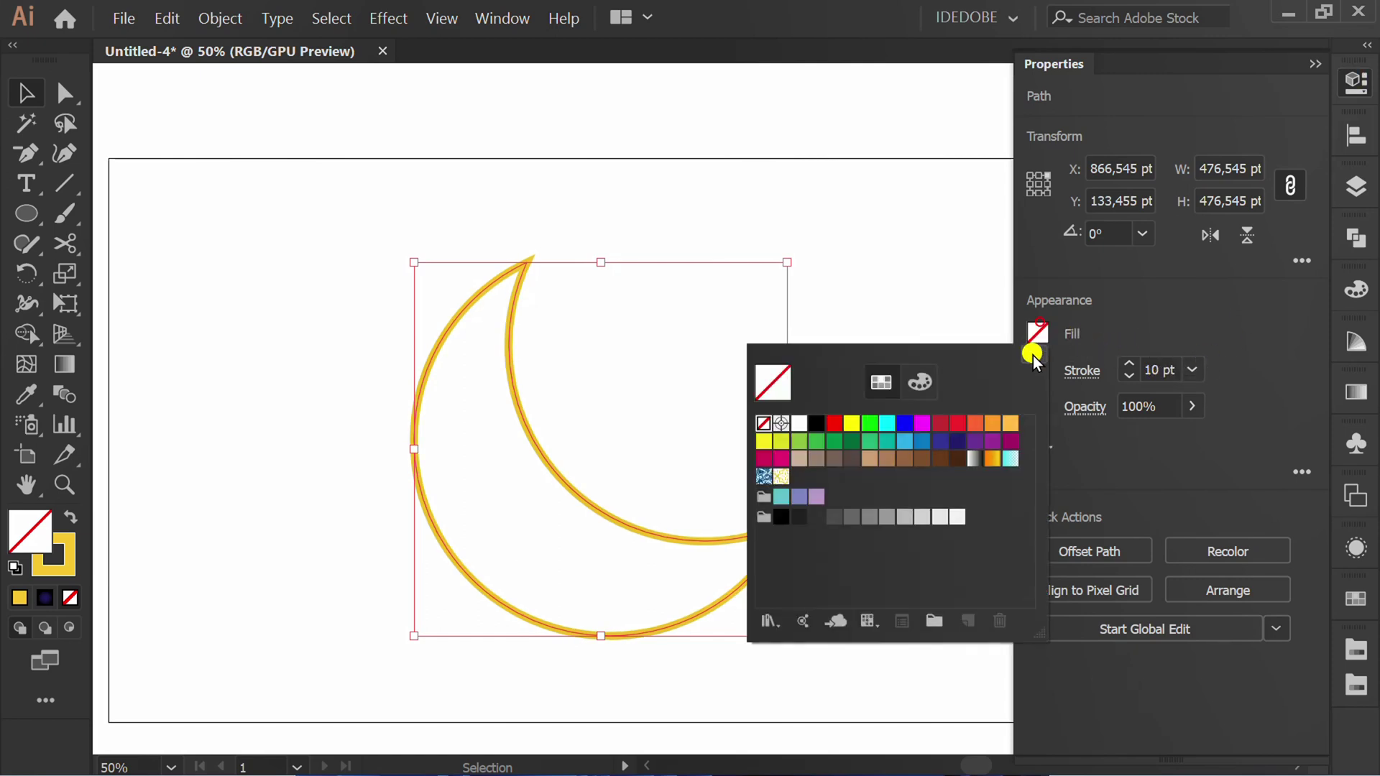
left_click(780, 478)
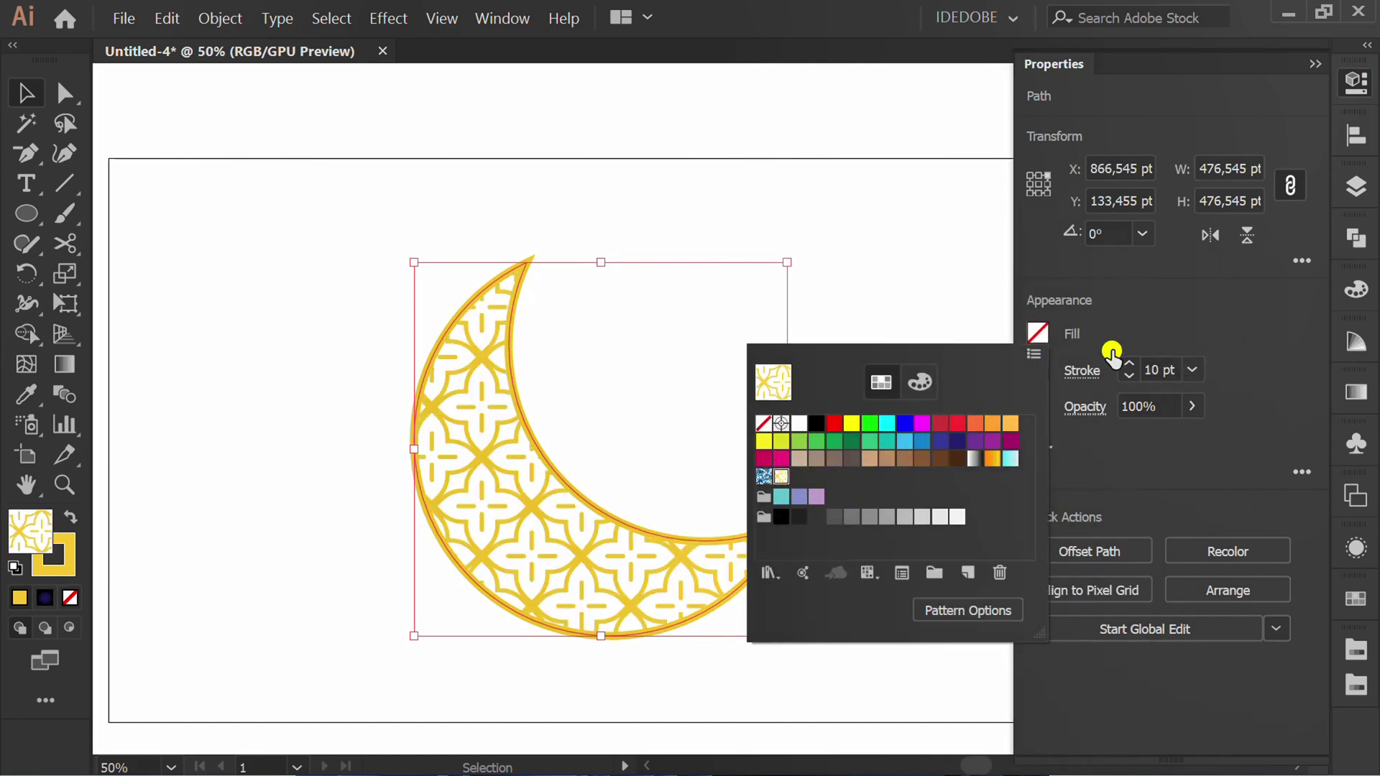
left_click(1184, 304)
left_click(1315, 62)
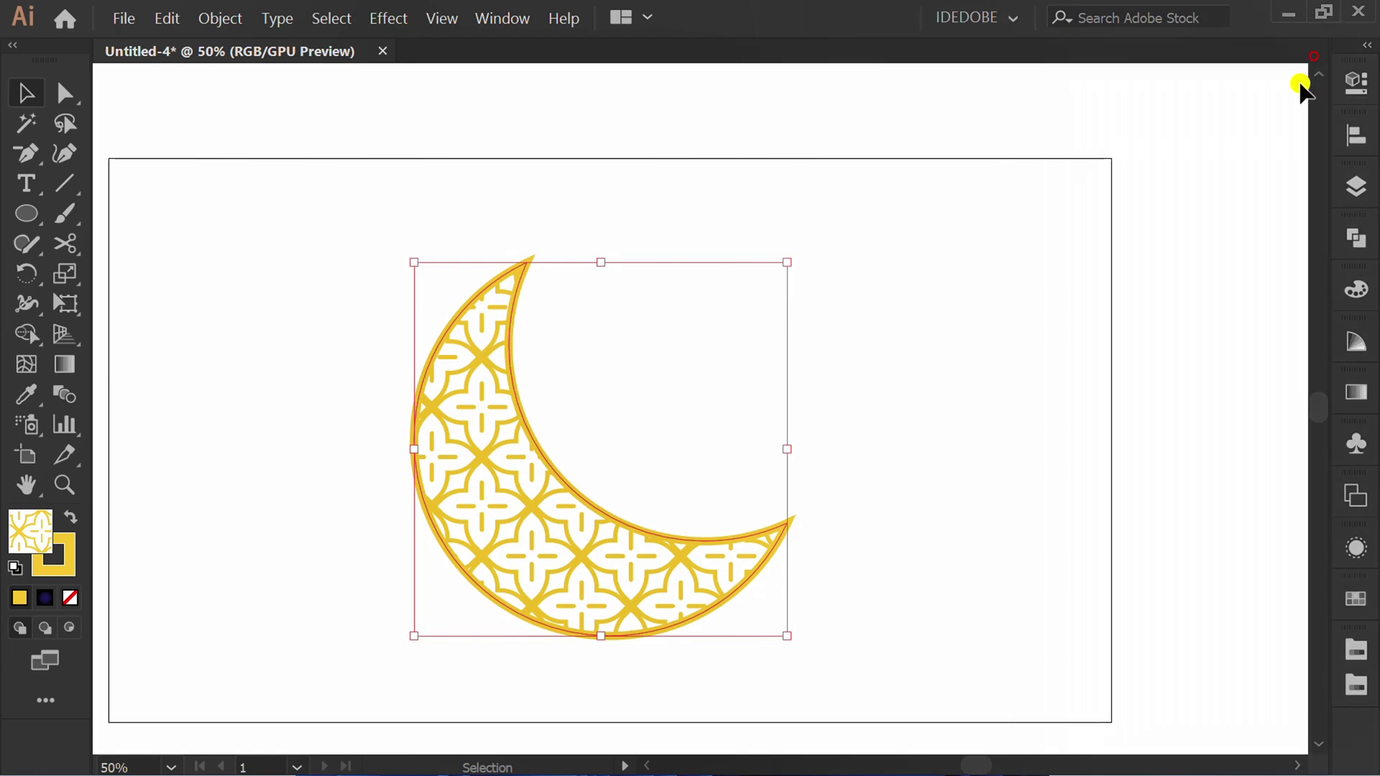
scroll(739, 430, "down", 2)
Scale only the crescent's pattern fill to 70%, leaving the moon shape unchanged
right_click(468, 407)
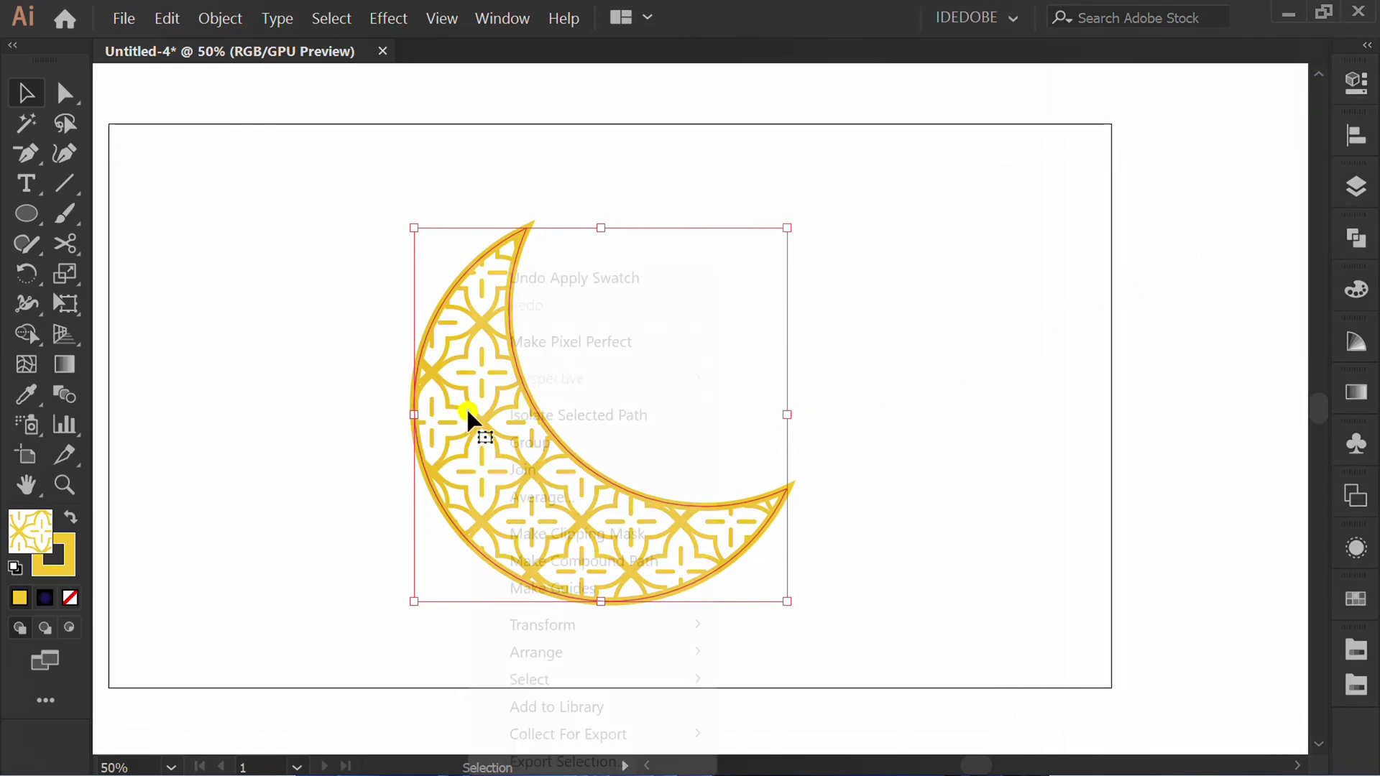
mouse_move(717, 624)
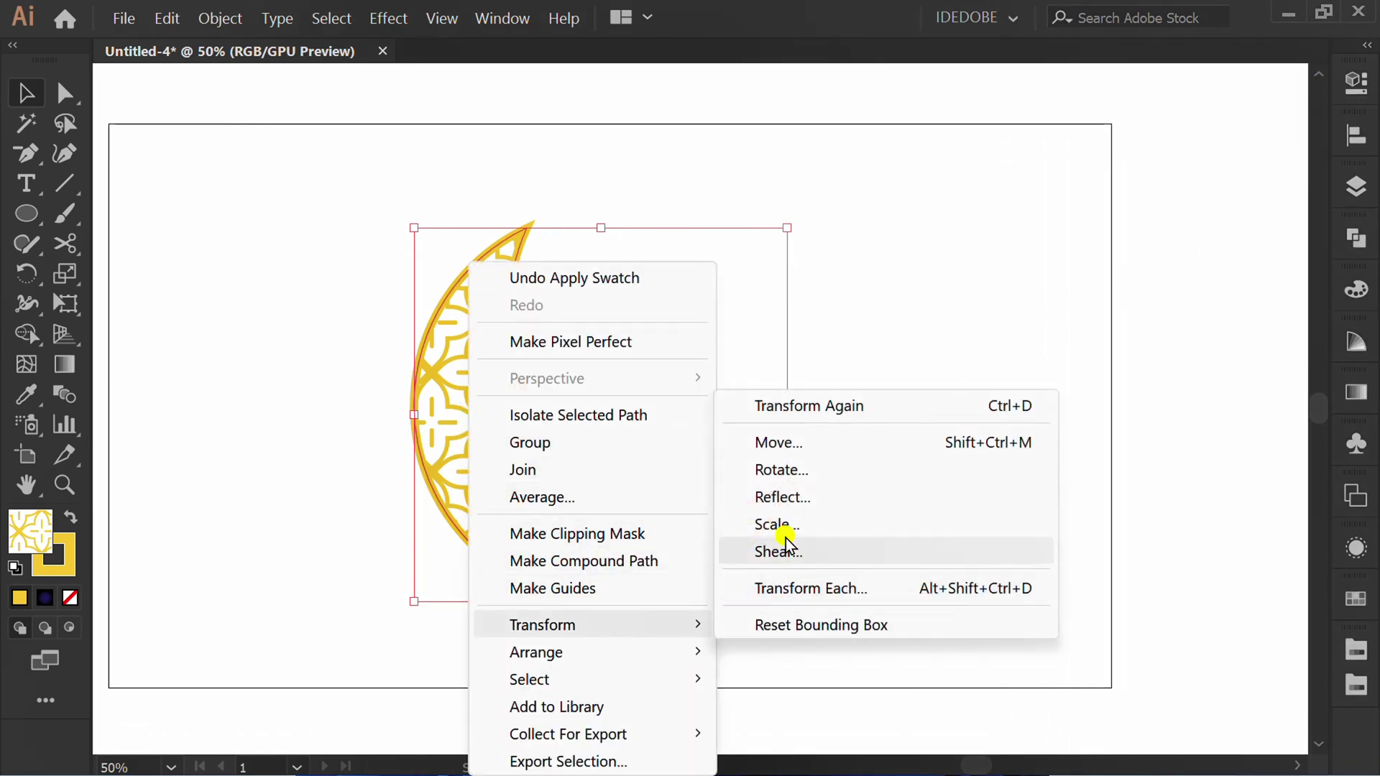
left_click(848, 523)
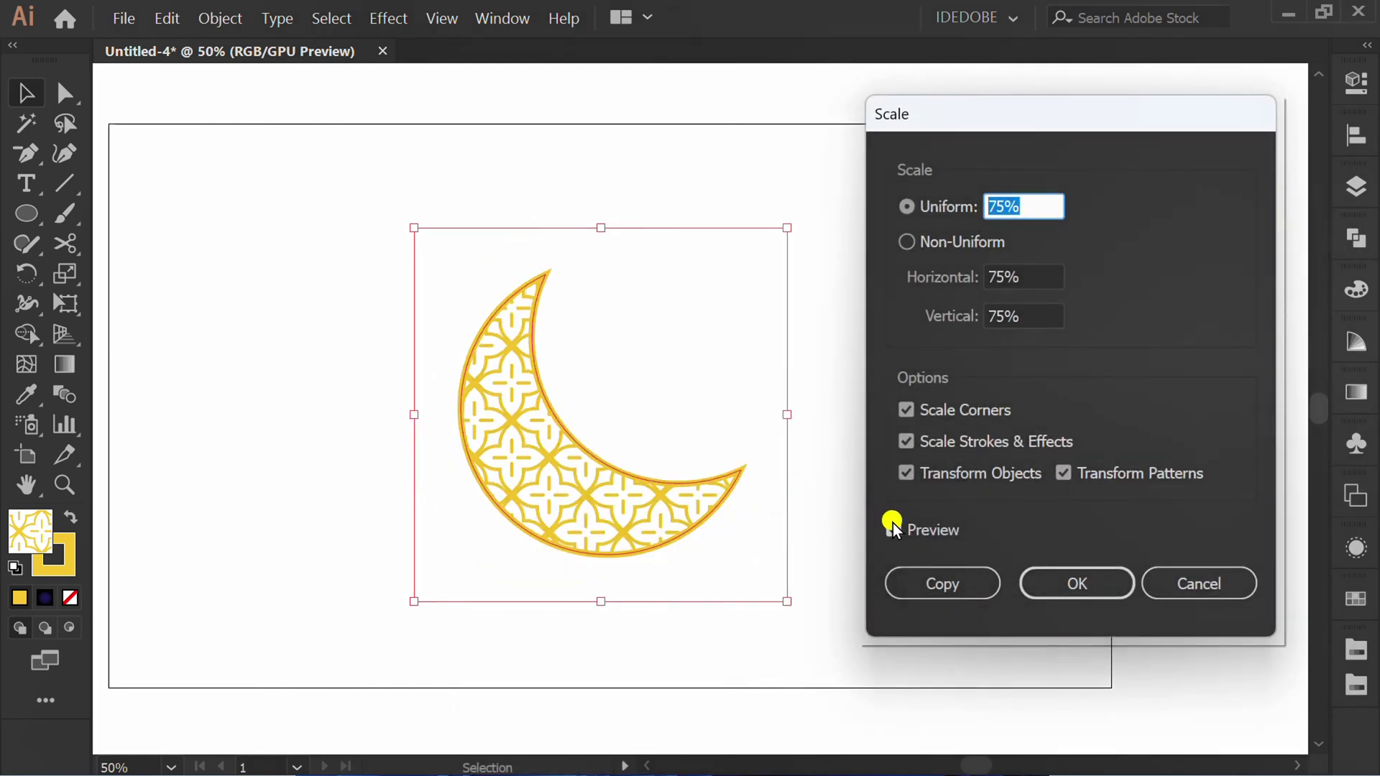
left_click(907, 473)
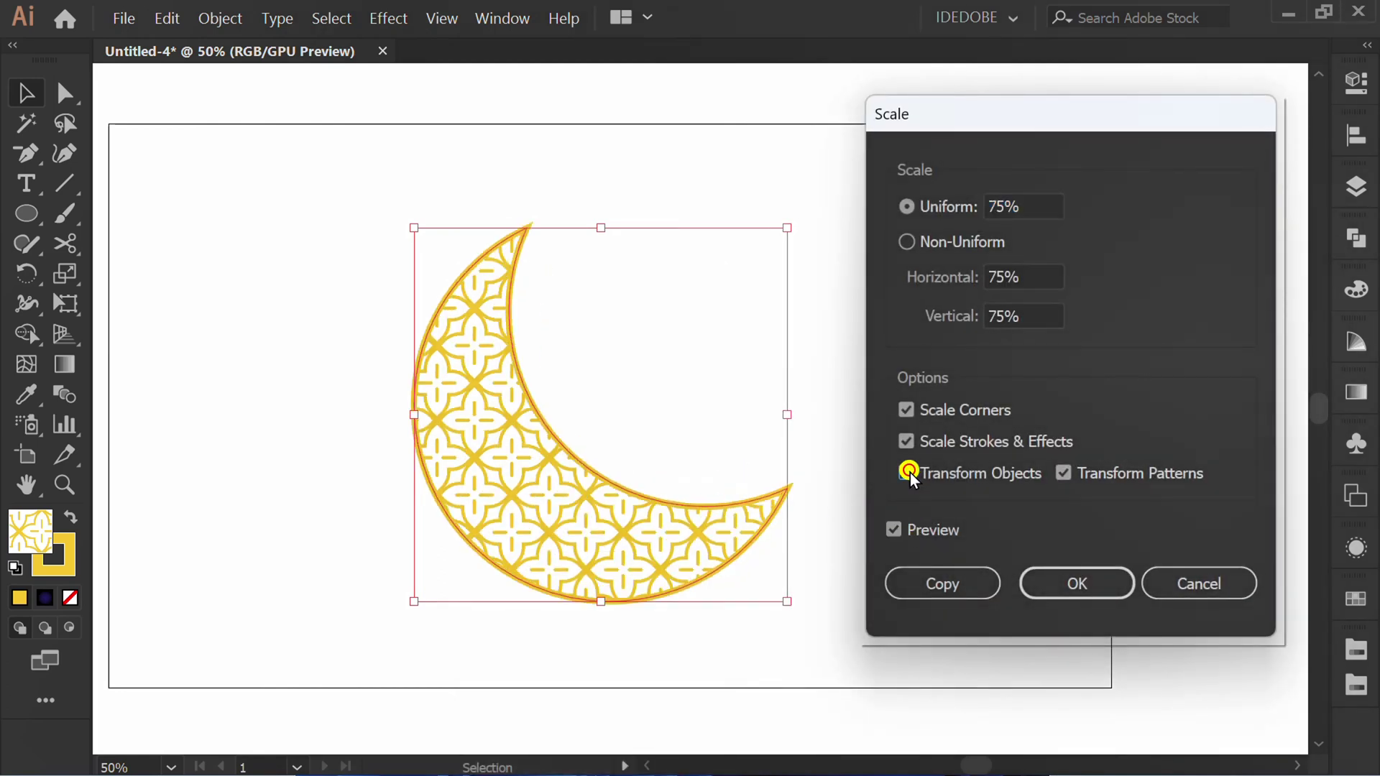
left_click(1033, 206)
scroll(1033, 206, "up", 6)
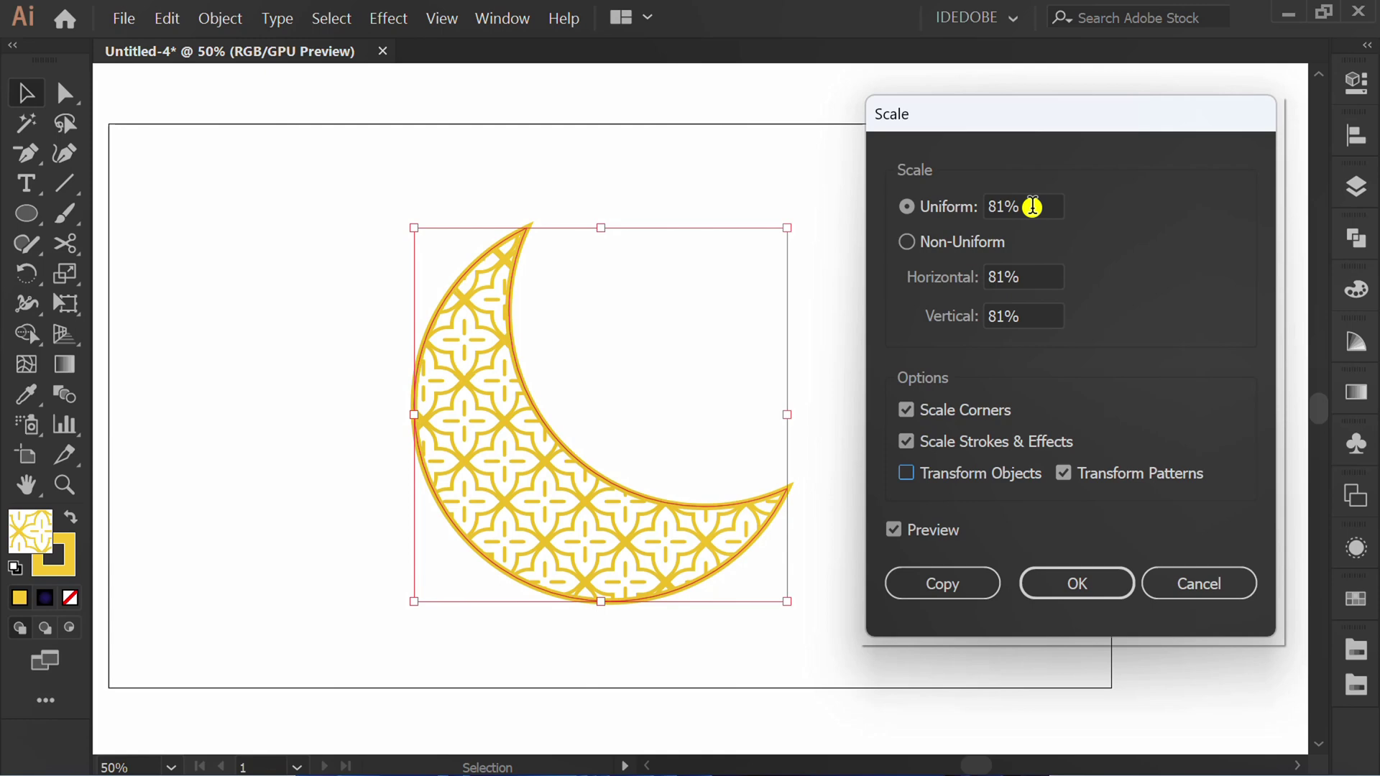
scroll(1033, 206, "down", 7)
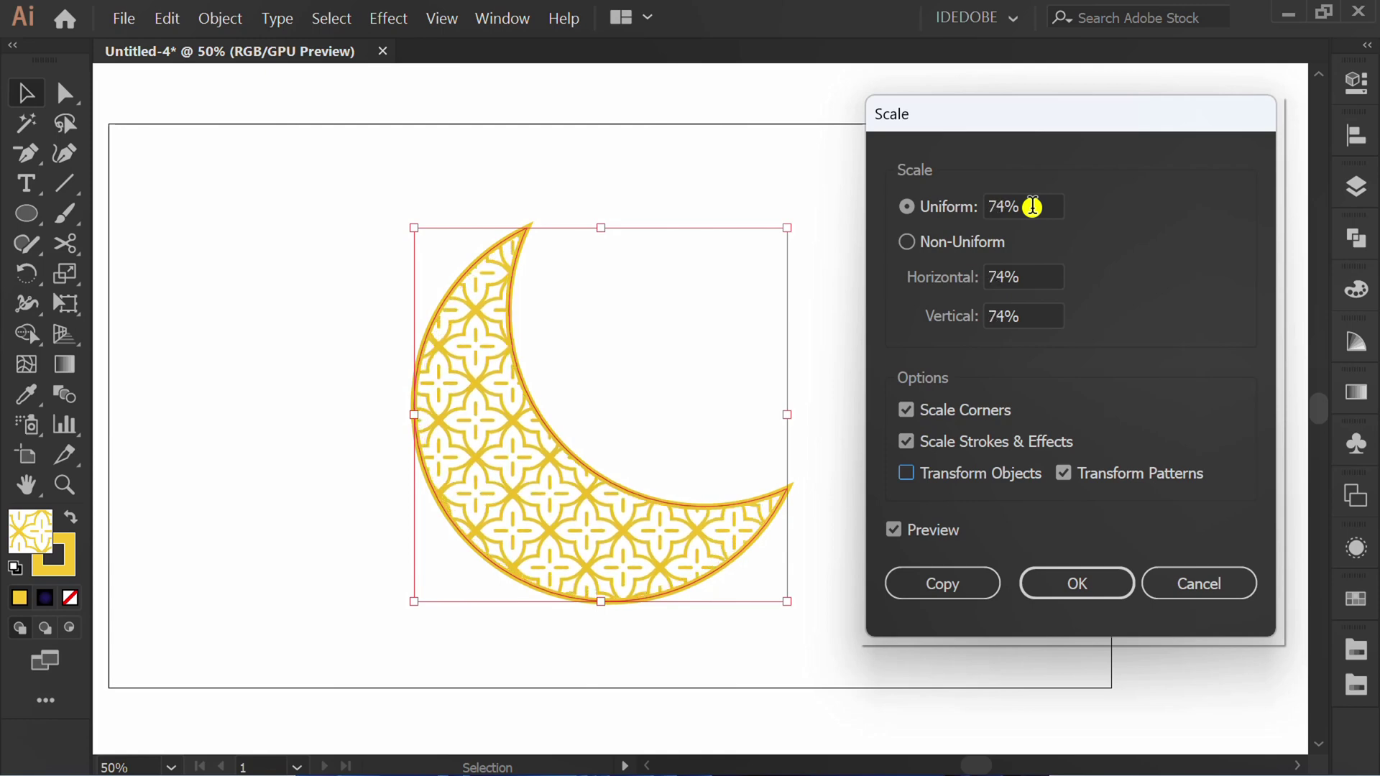
scroll(1033, 206, "down", 4)
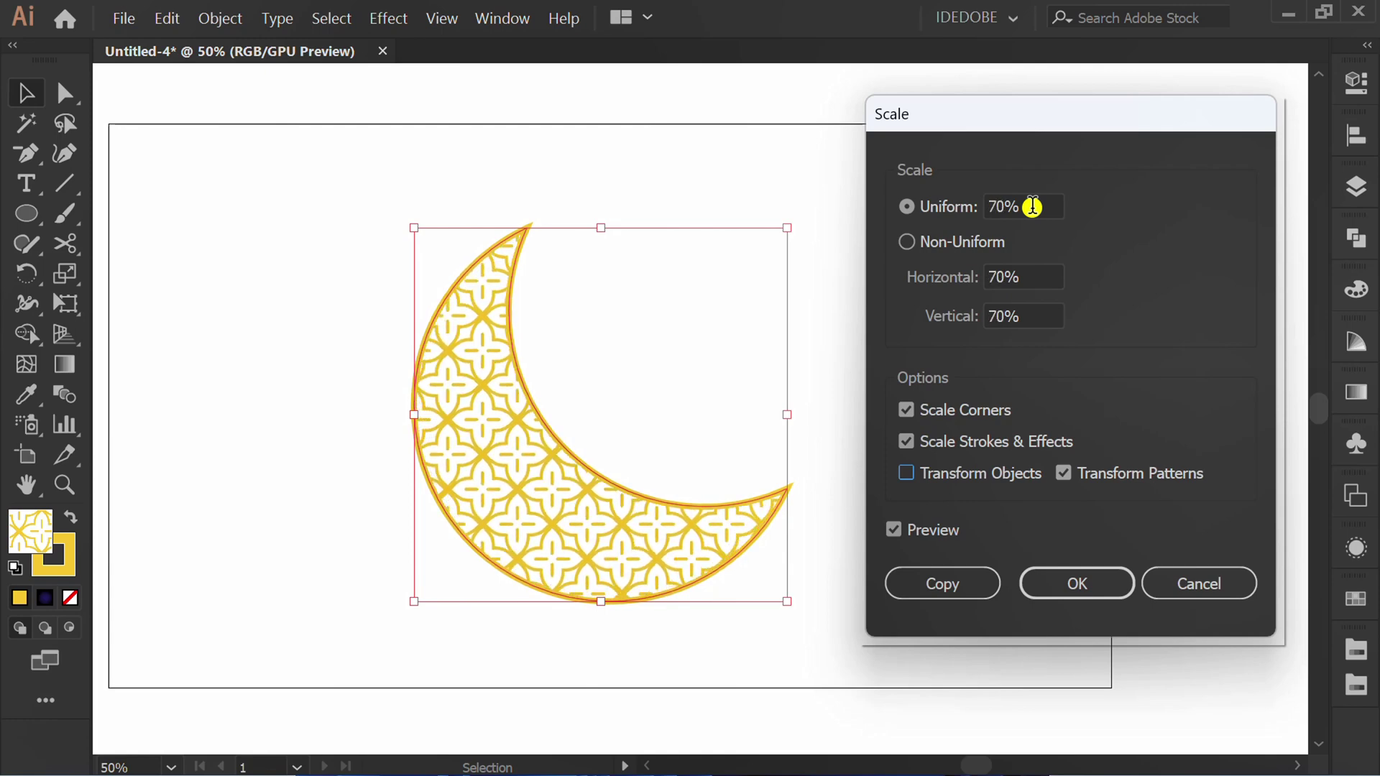
left_click(1077, 594)
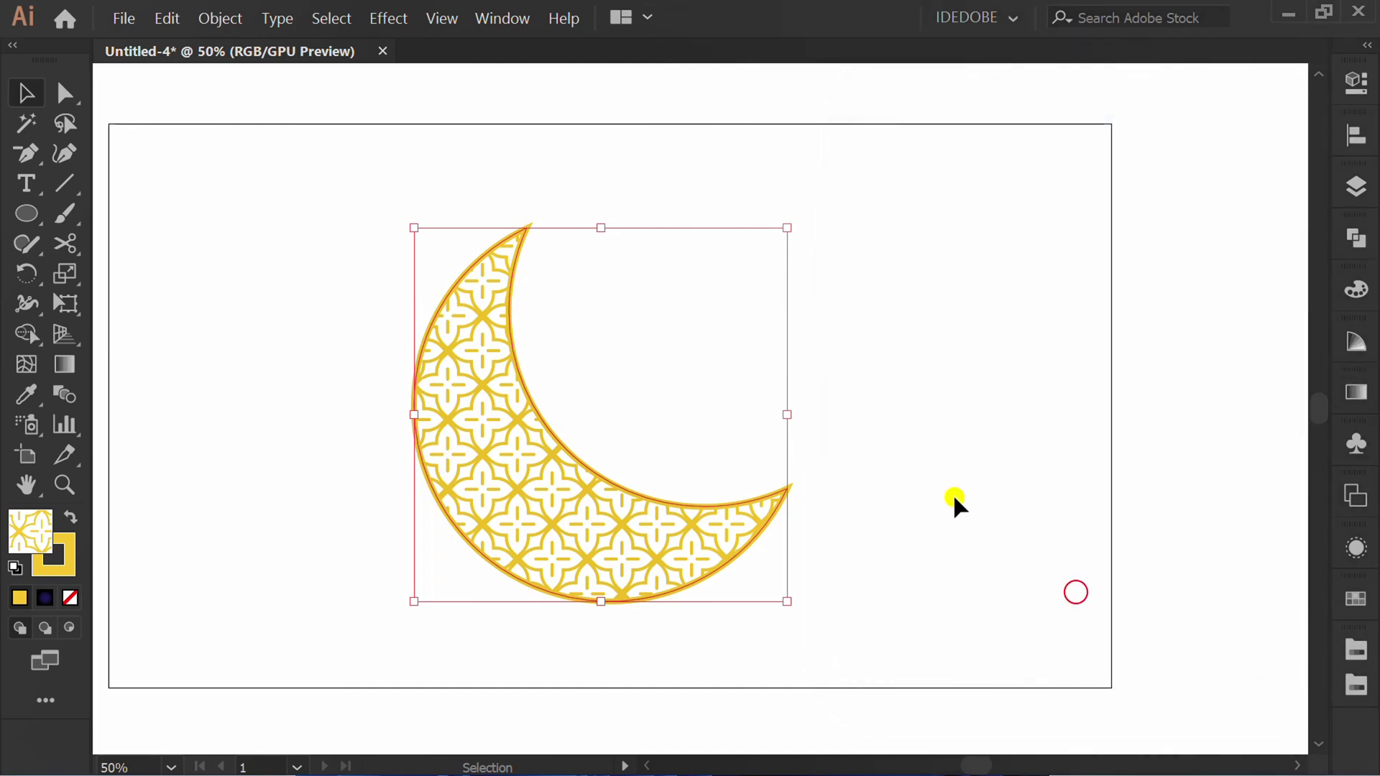
left_click(949, 476)
Turn Layer 1 back on to restore the dark blue background
left_click(1356, 186)
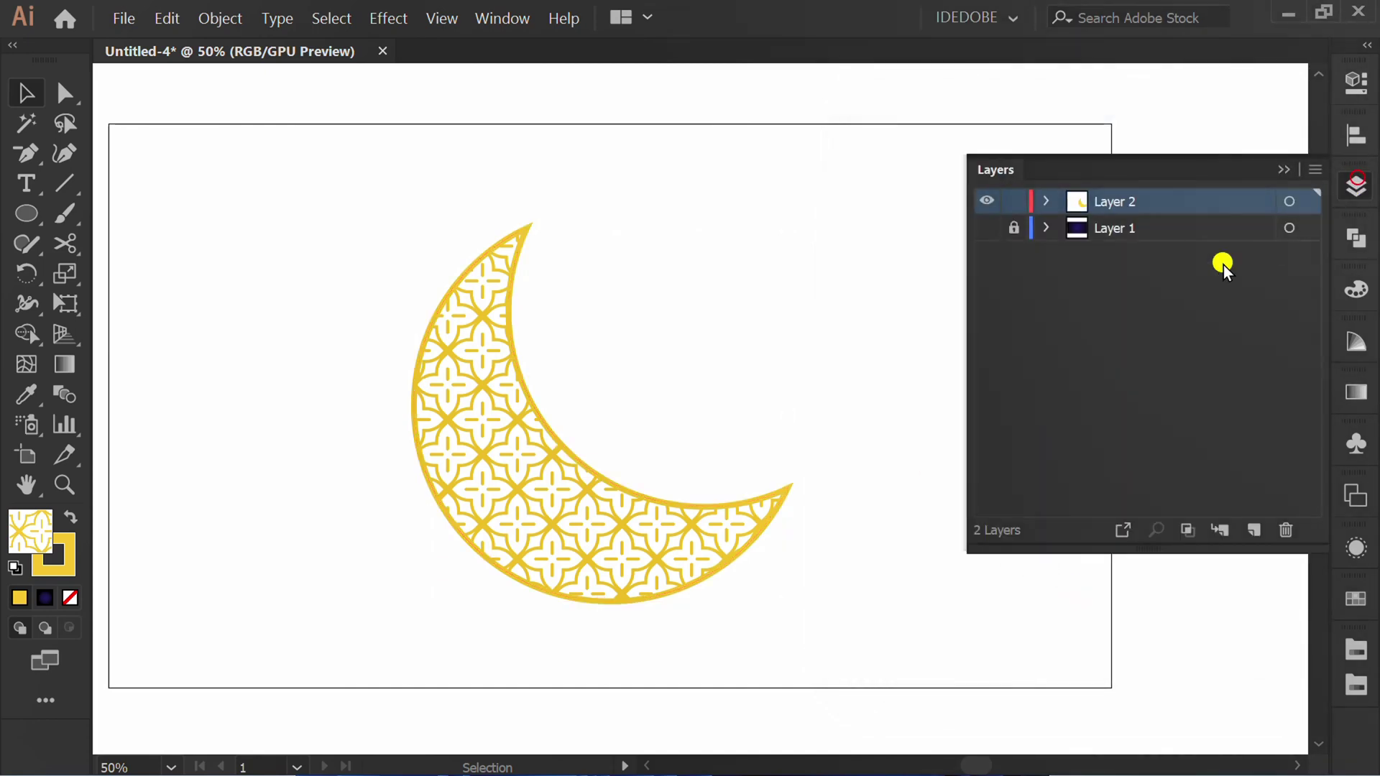
left_click(999, 227)
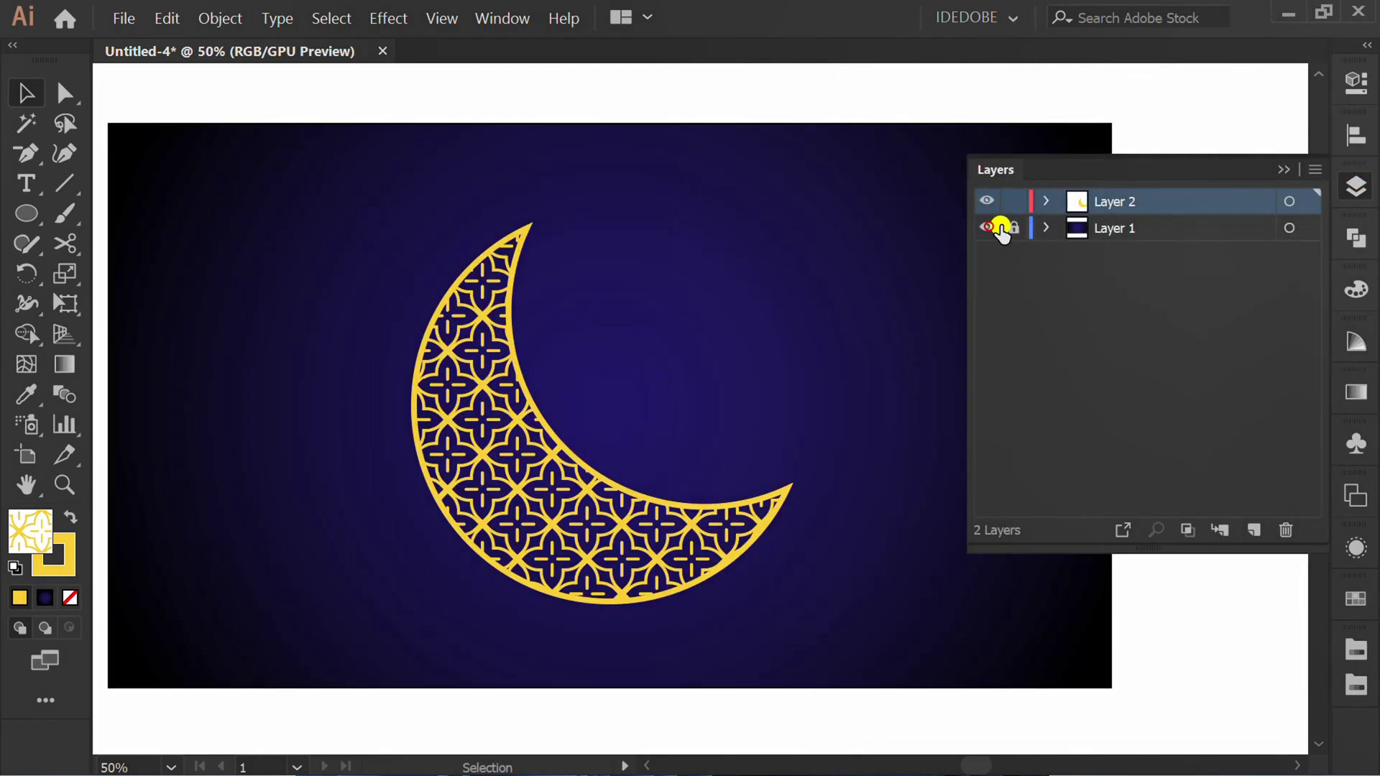
left_click(1282, 168)
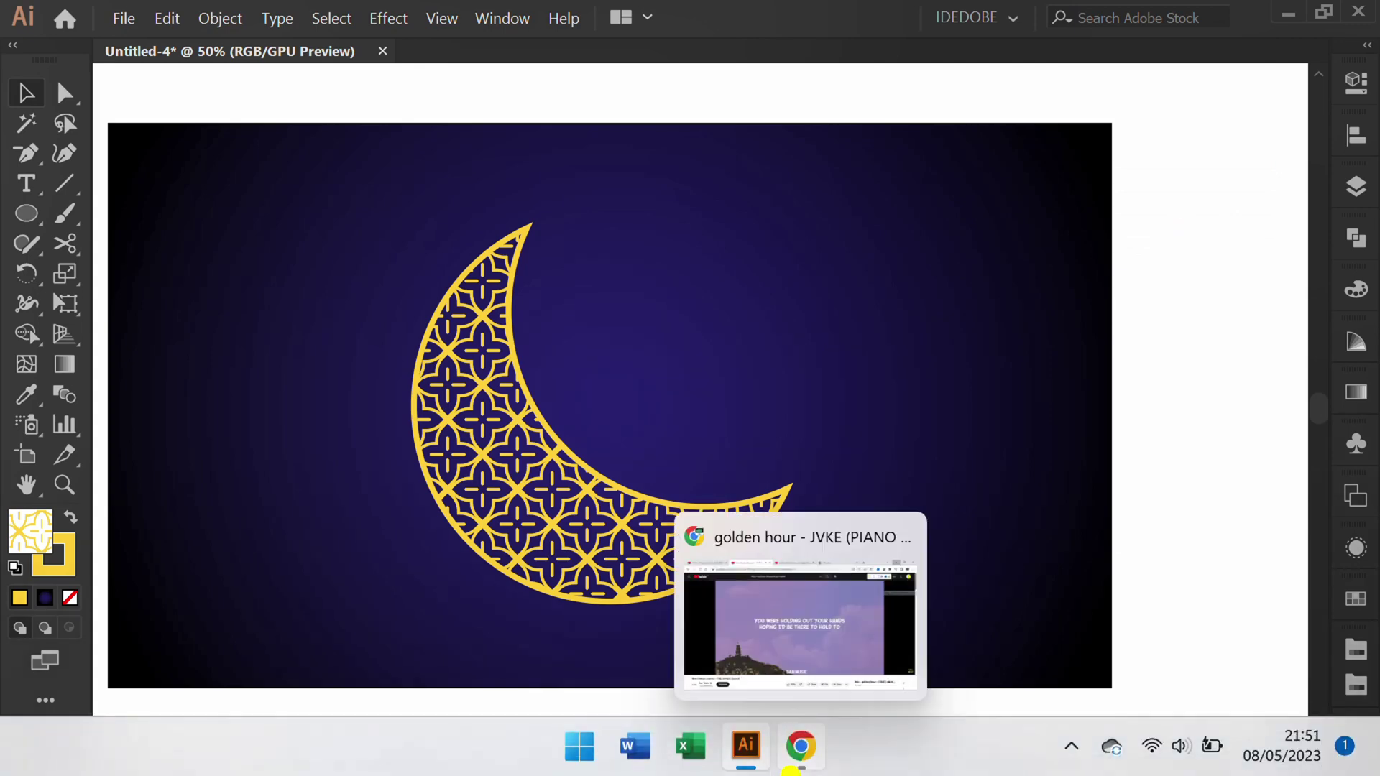
Search Google for 'arabic font', open DaFont's Arabic fonts page, and scroll to Alhambra
left_click(798, 748)
left_click(506, 528)
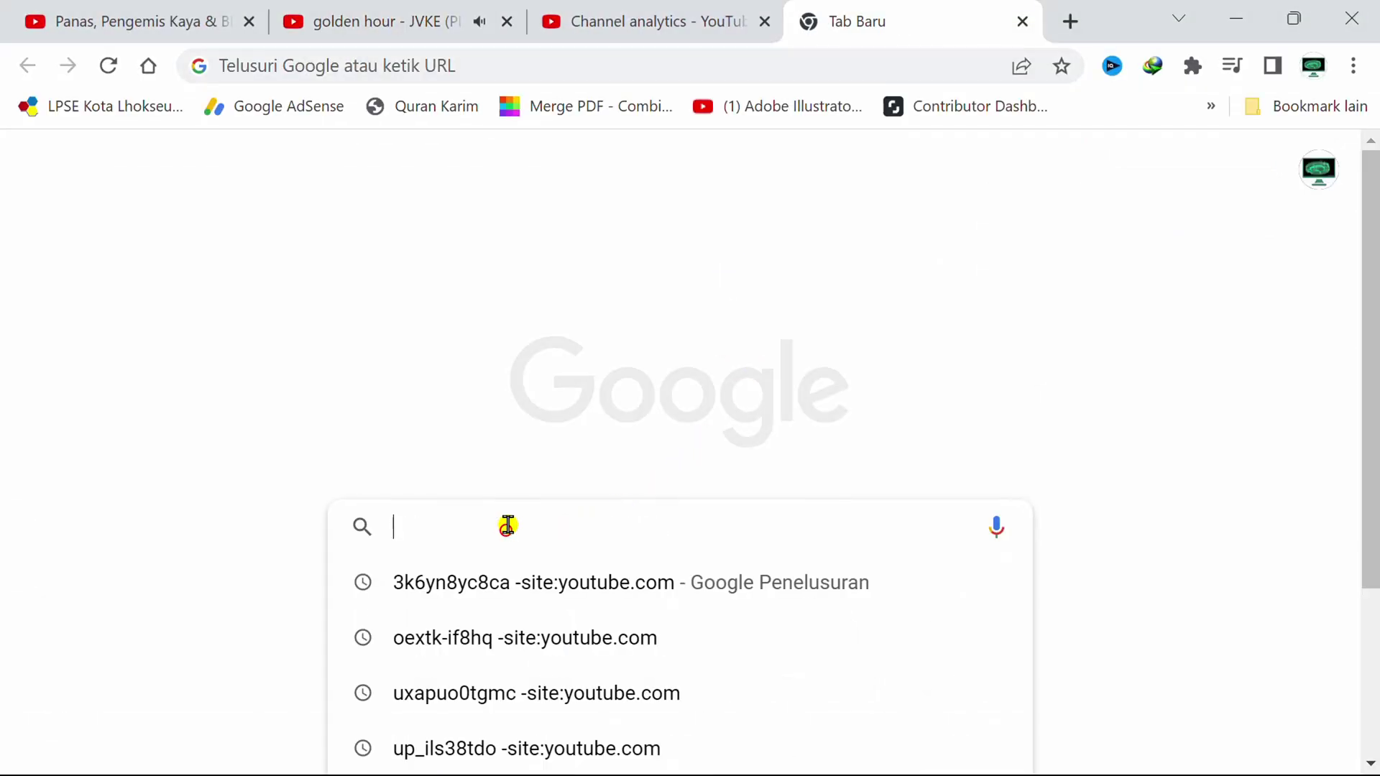
type("arabic font")
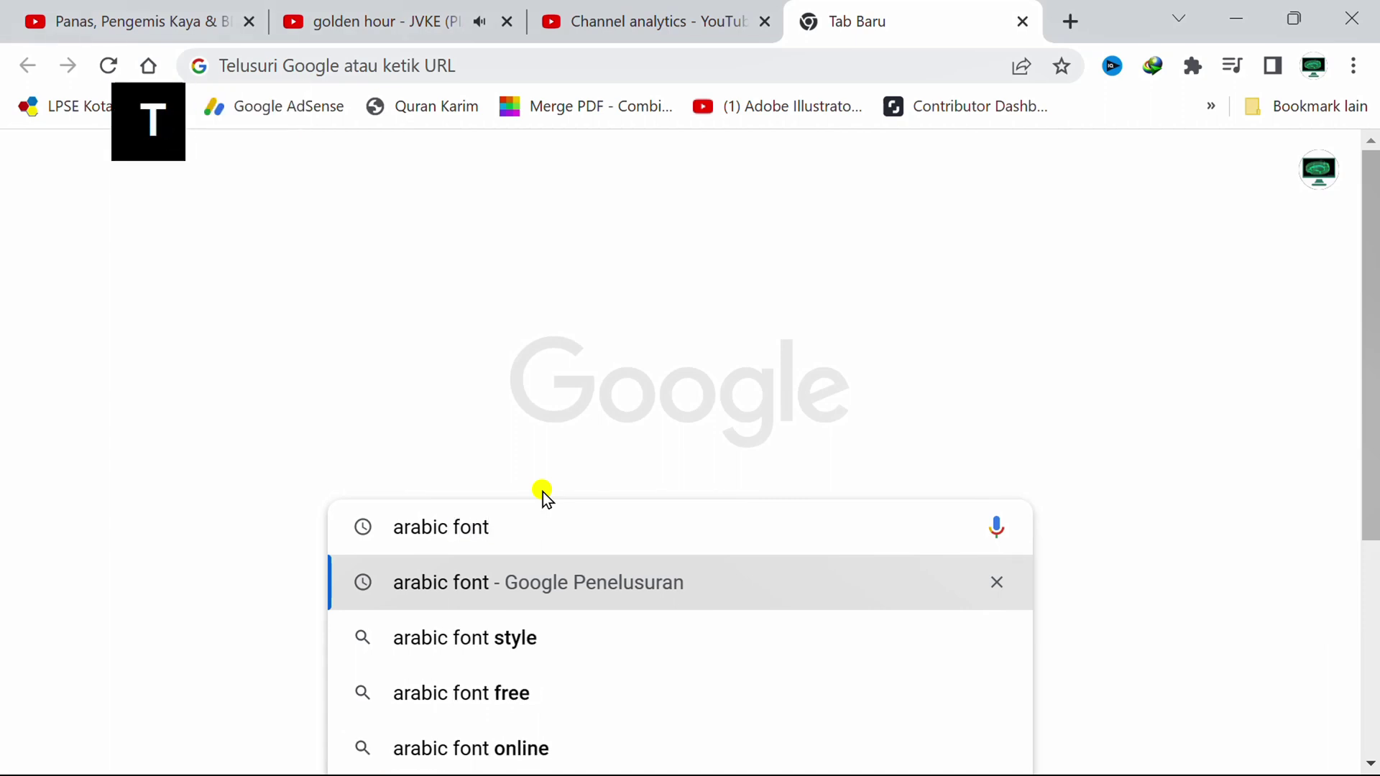
key("Return")
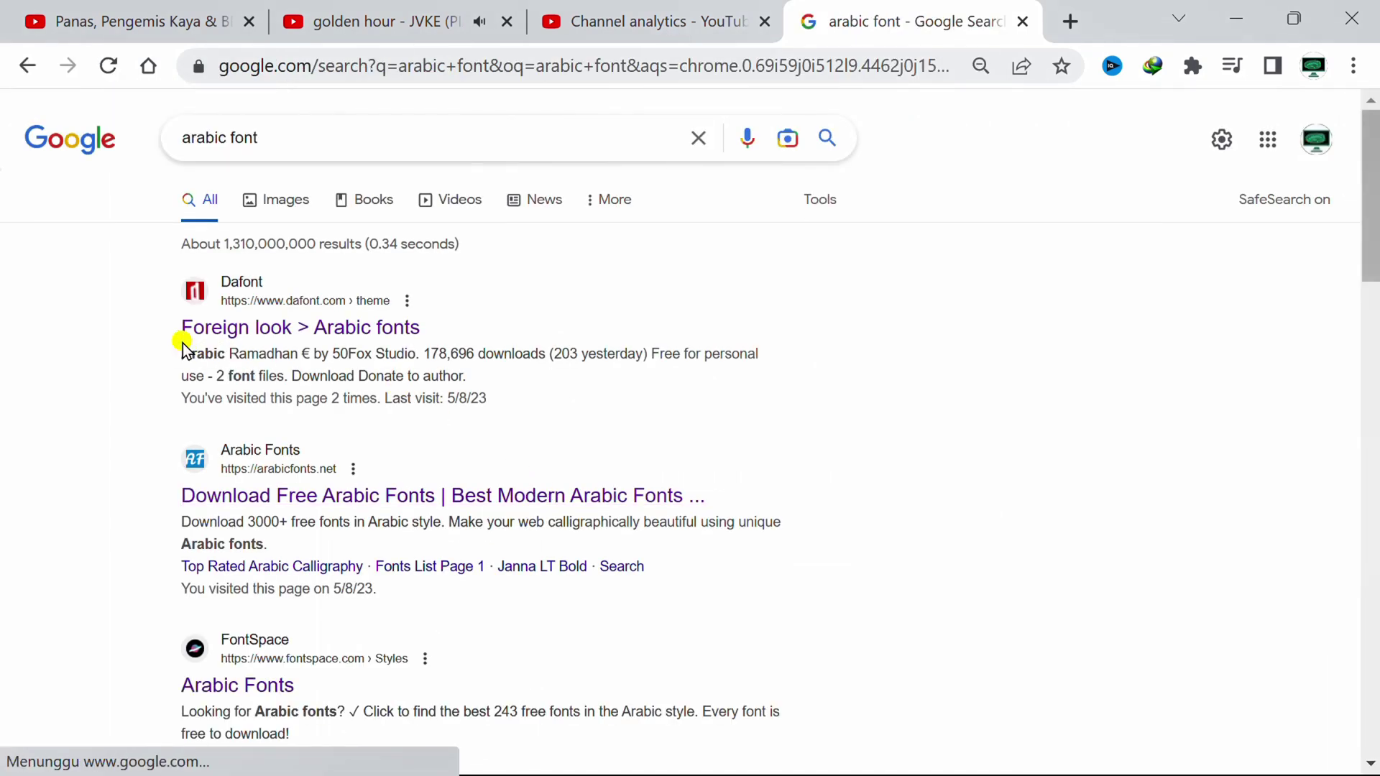
left_click(268, 329)
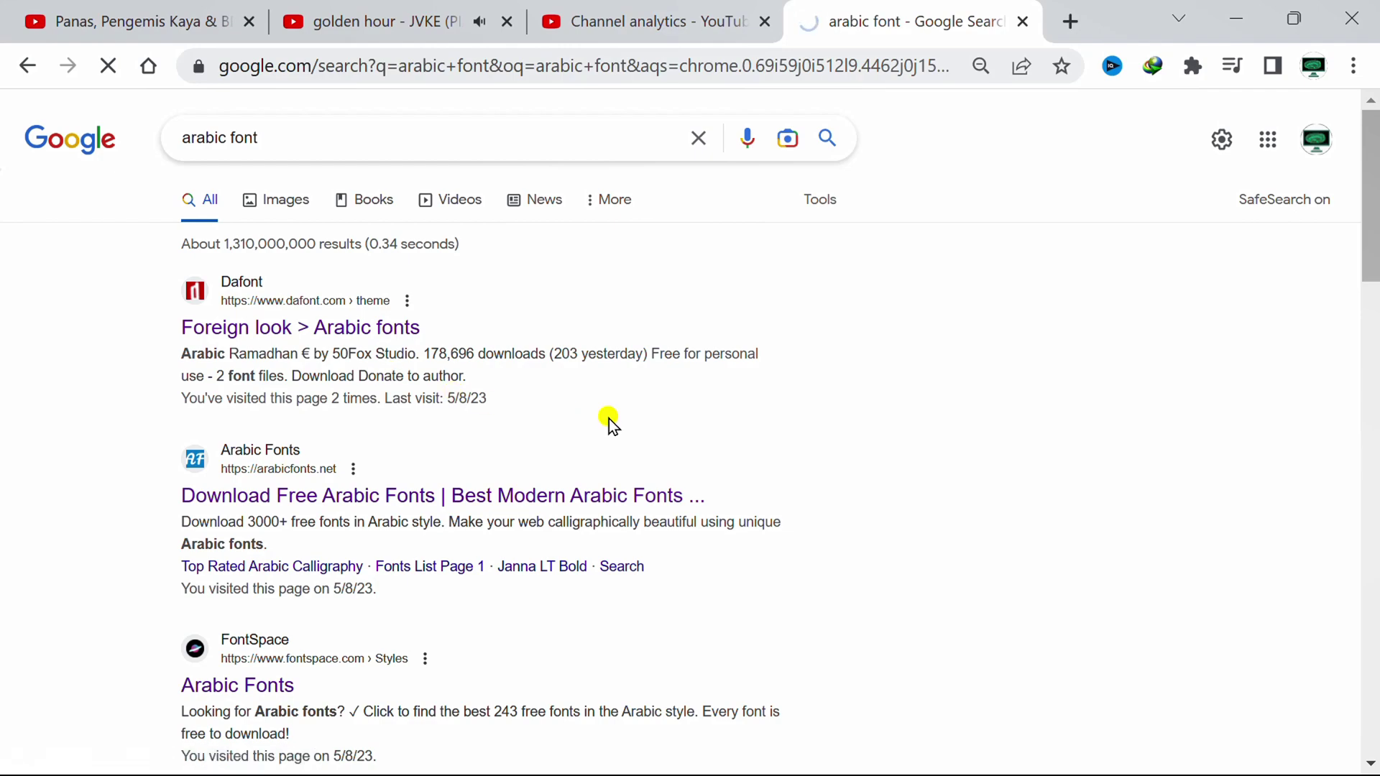
scroll(934, 321, "down", 10)
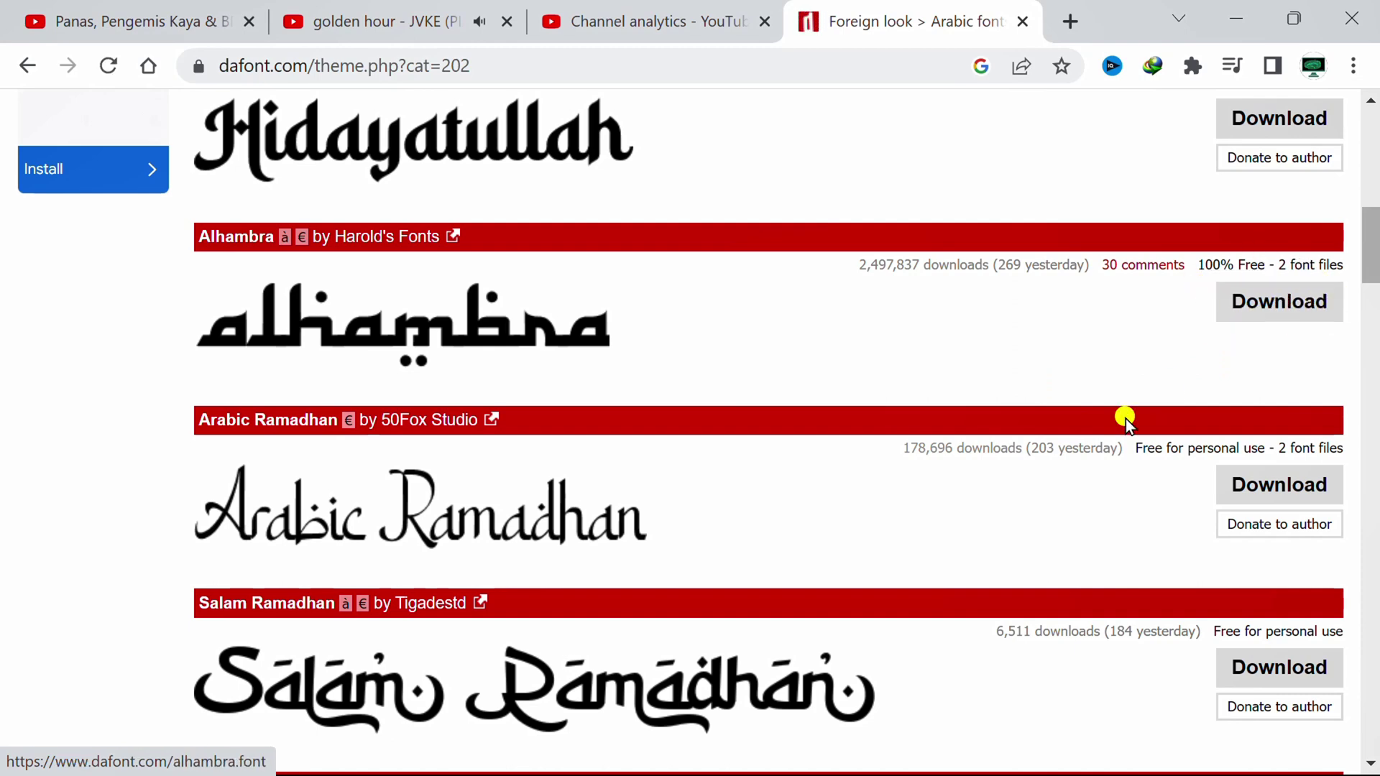
Open alhambra.zip in WinRAR from File Explorer
mouse_move(841, 748)
left_click(580, 751)
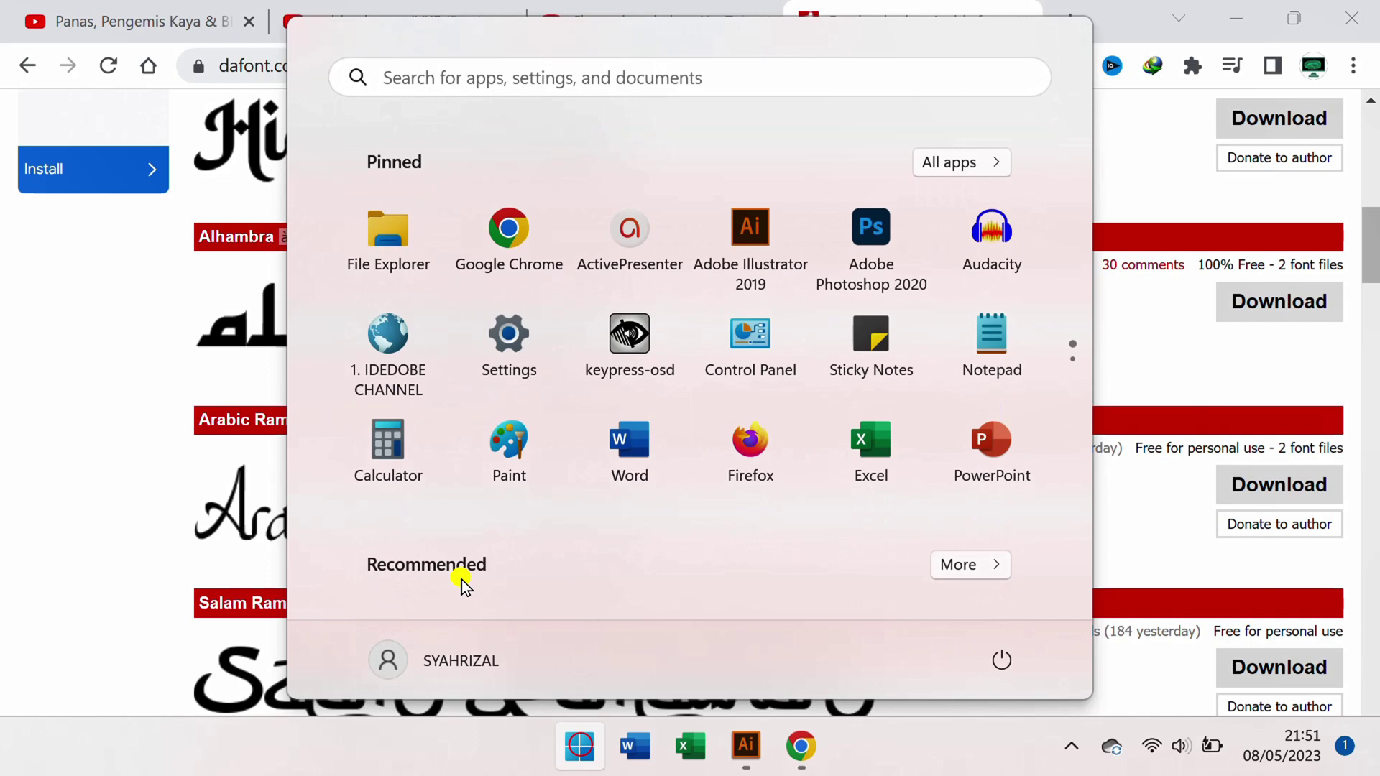
left_click(381, 243)
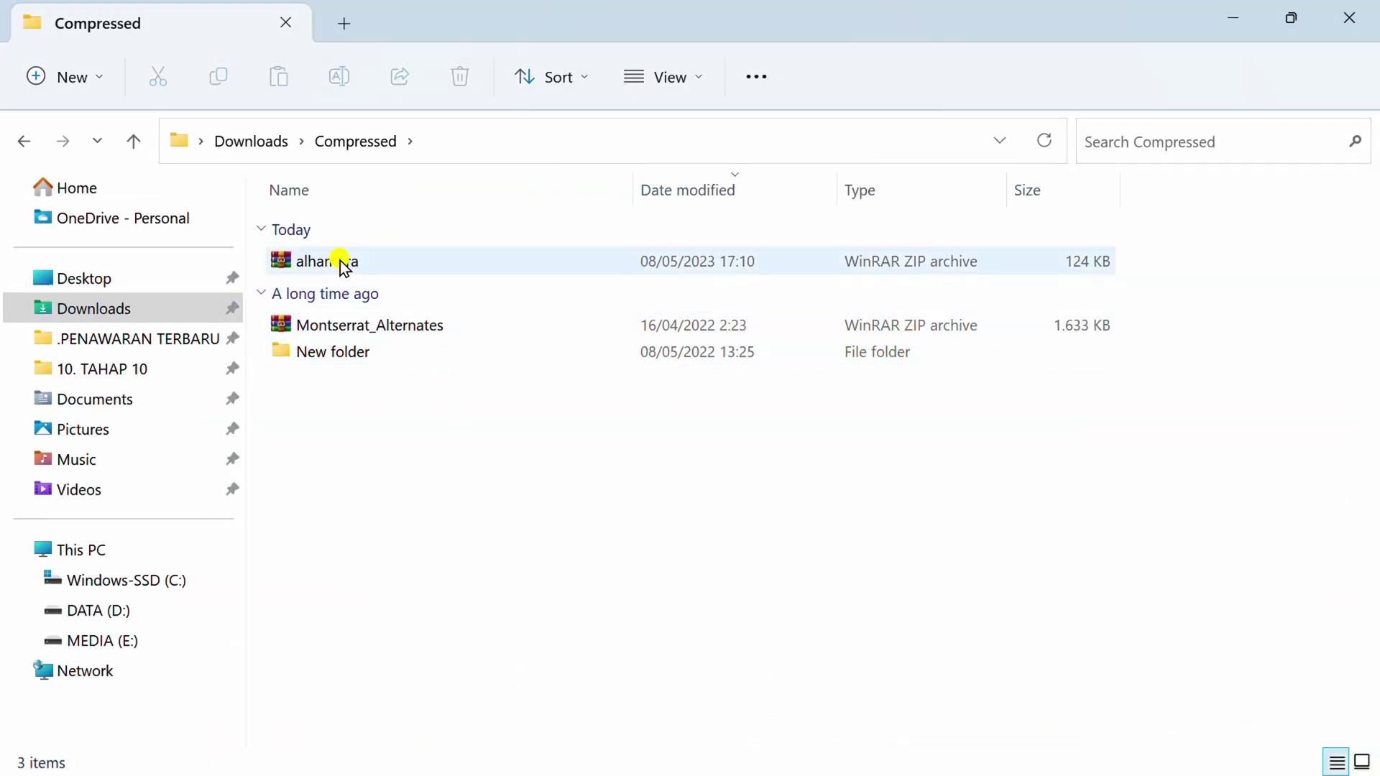
double_click(341, 261)
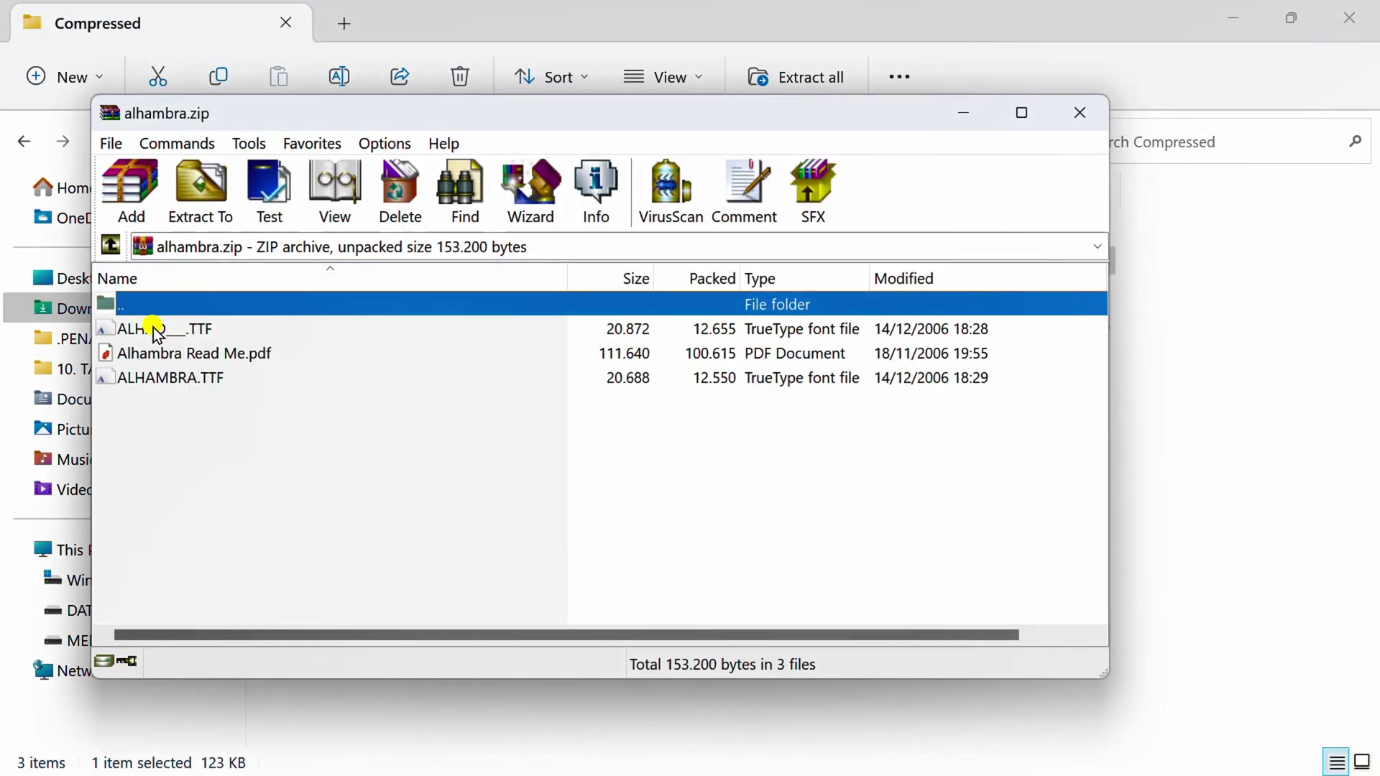
Preview the Alhambra Deep and Alhambra TTF fonts, then close the previews and the archive
double_click(153, 326)
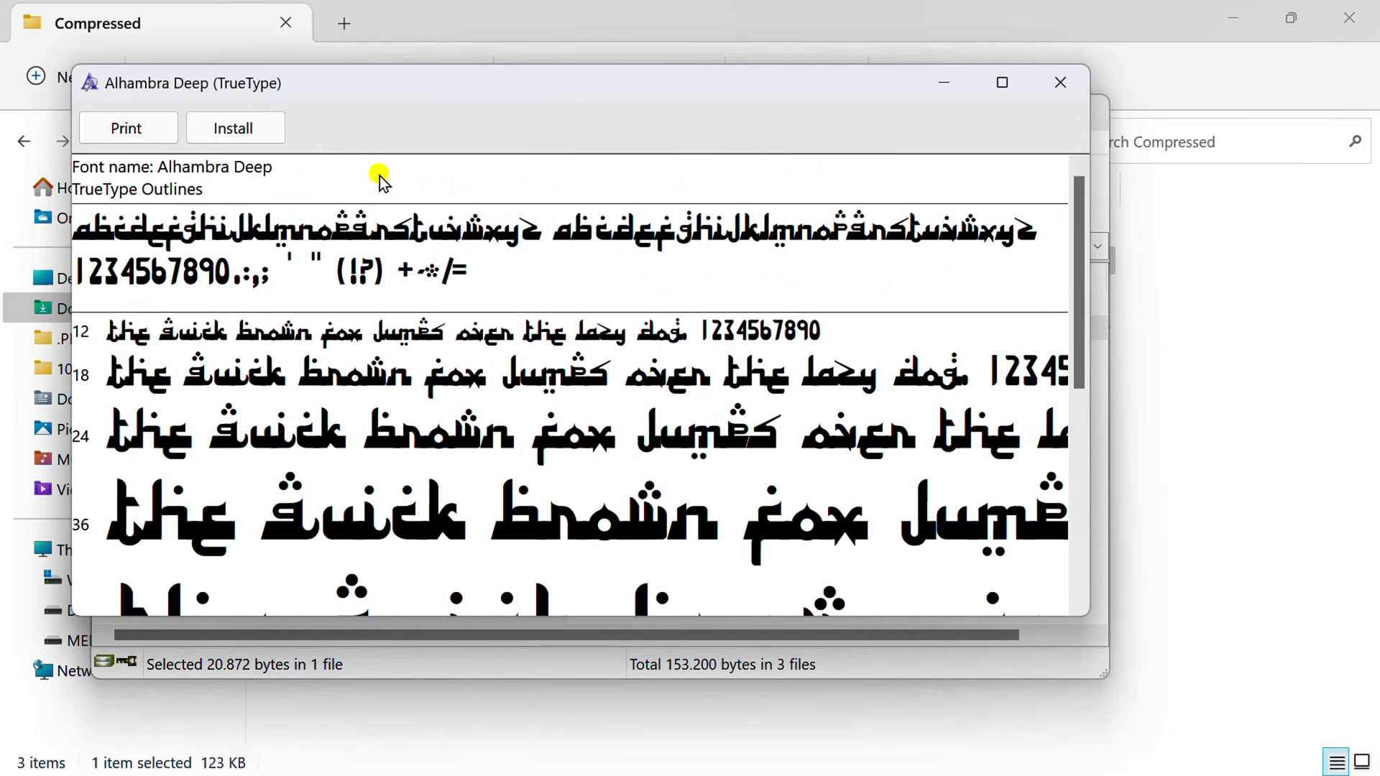
left_click(1058, 83)
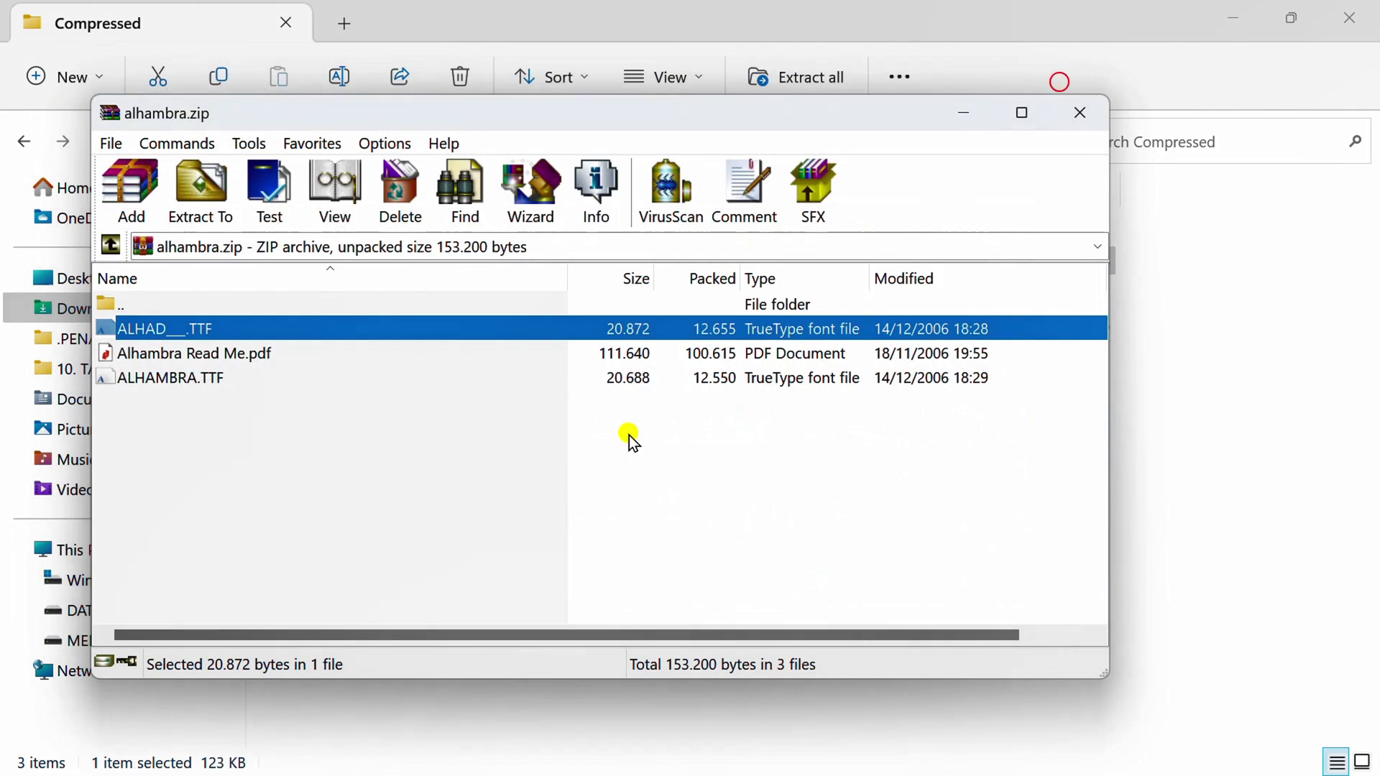
left_click(174, 381)
double_click(174, 381)
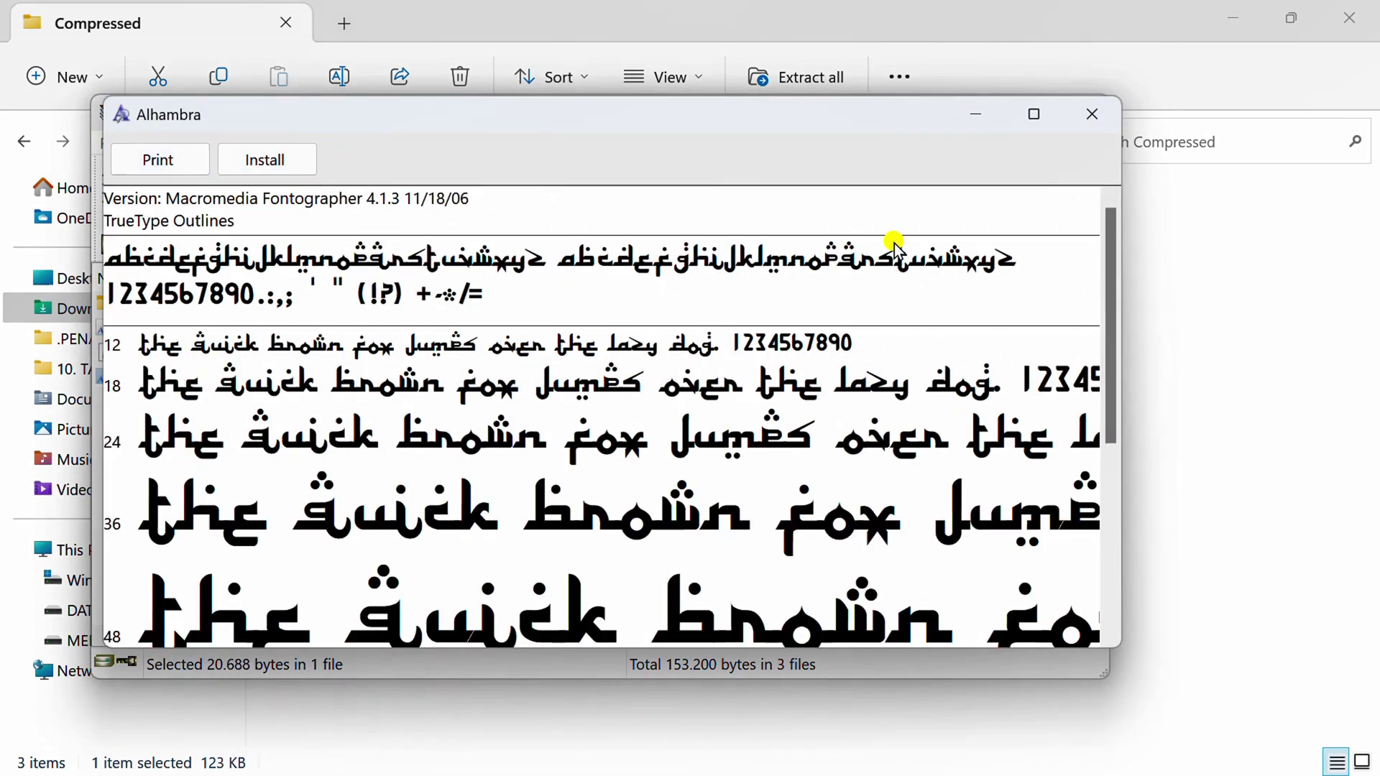
left_click(1082, 115)
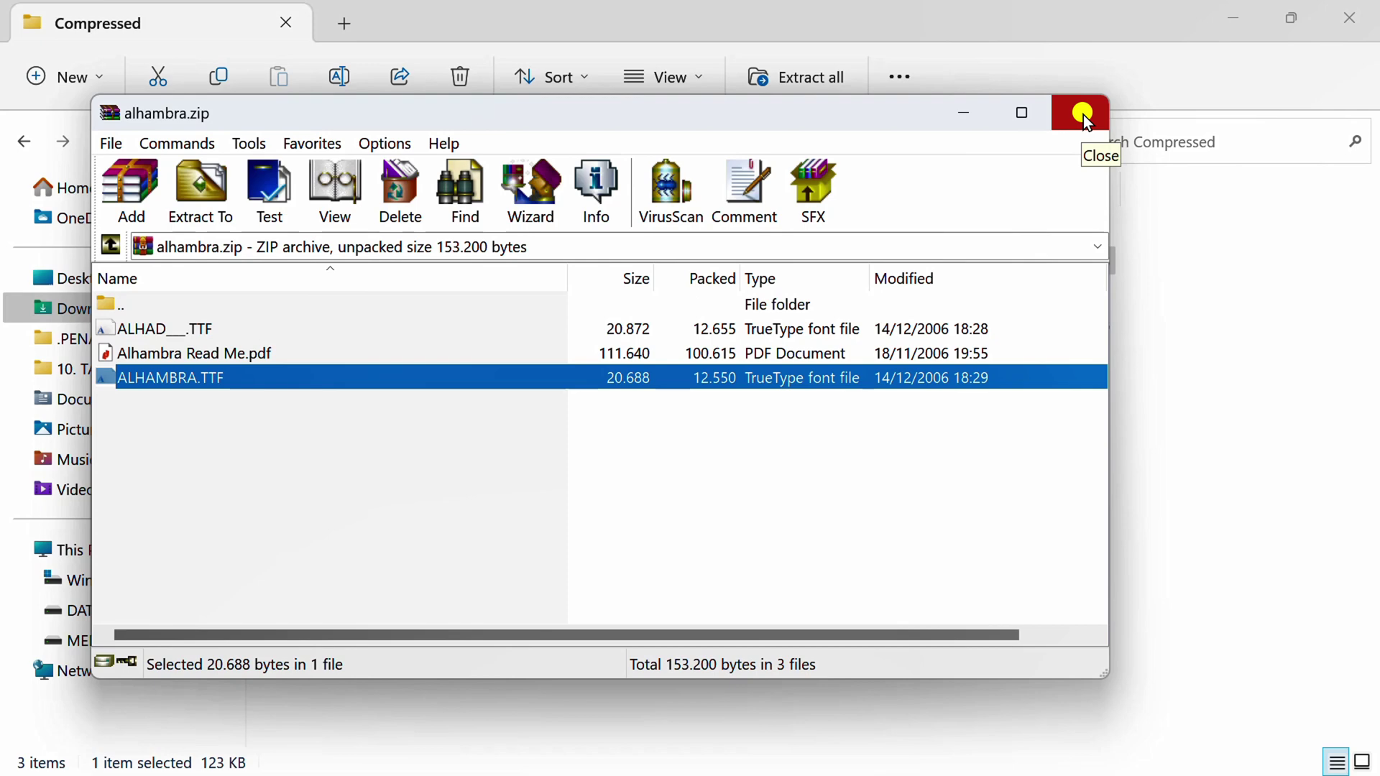
left_click(1084, 115)
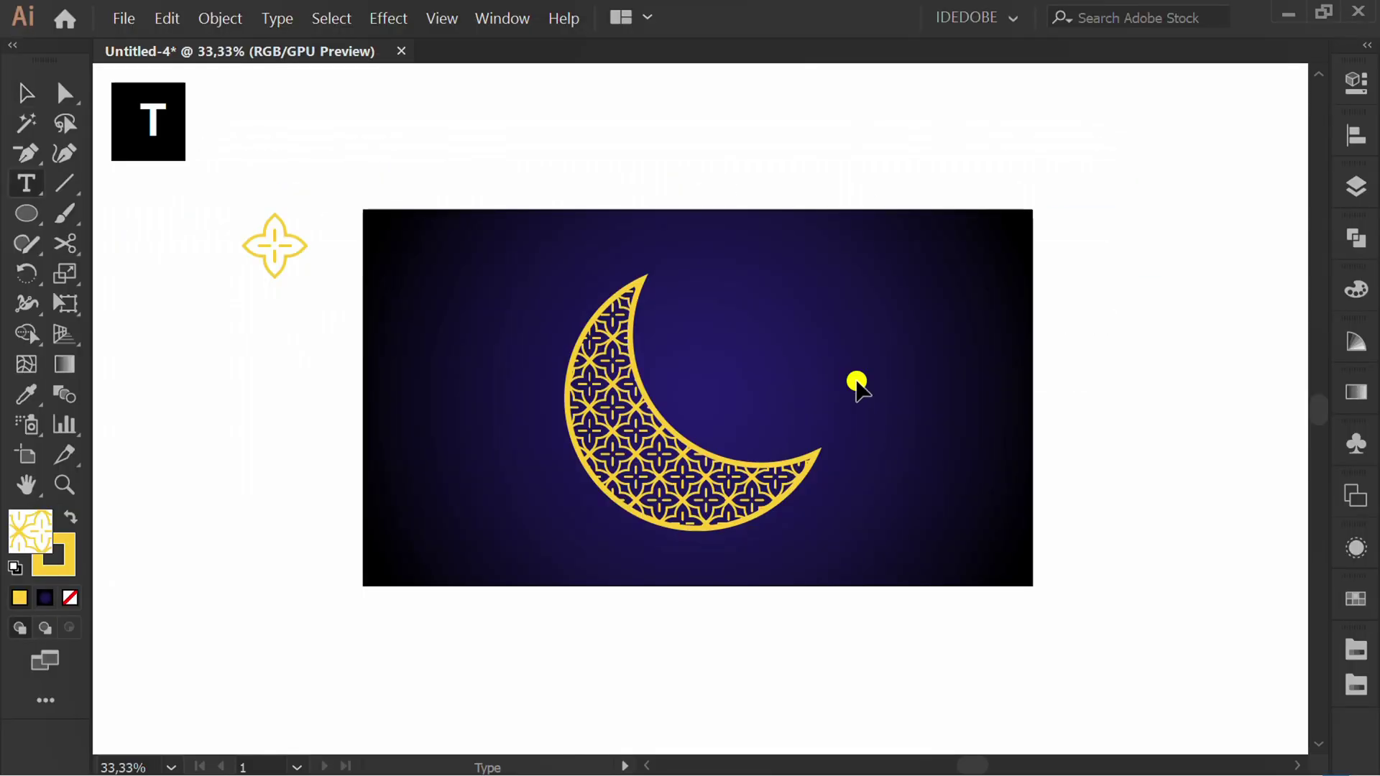
Pick the Alhambra font by typing 'al' in the font field and set the size to 40 pt
left_click(1355, 81)
left_click(1173, 539)
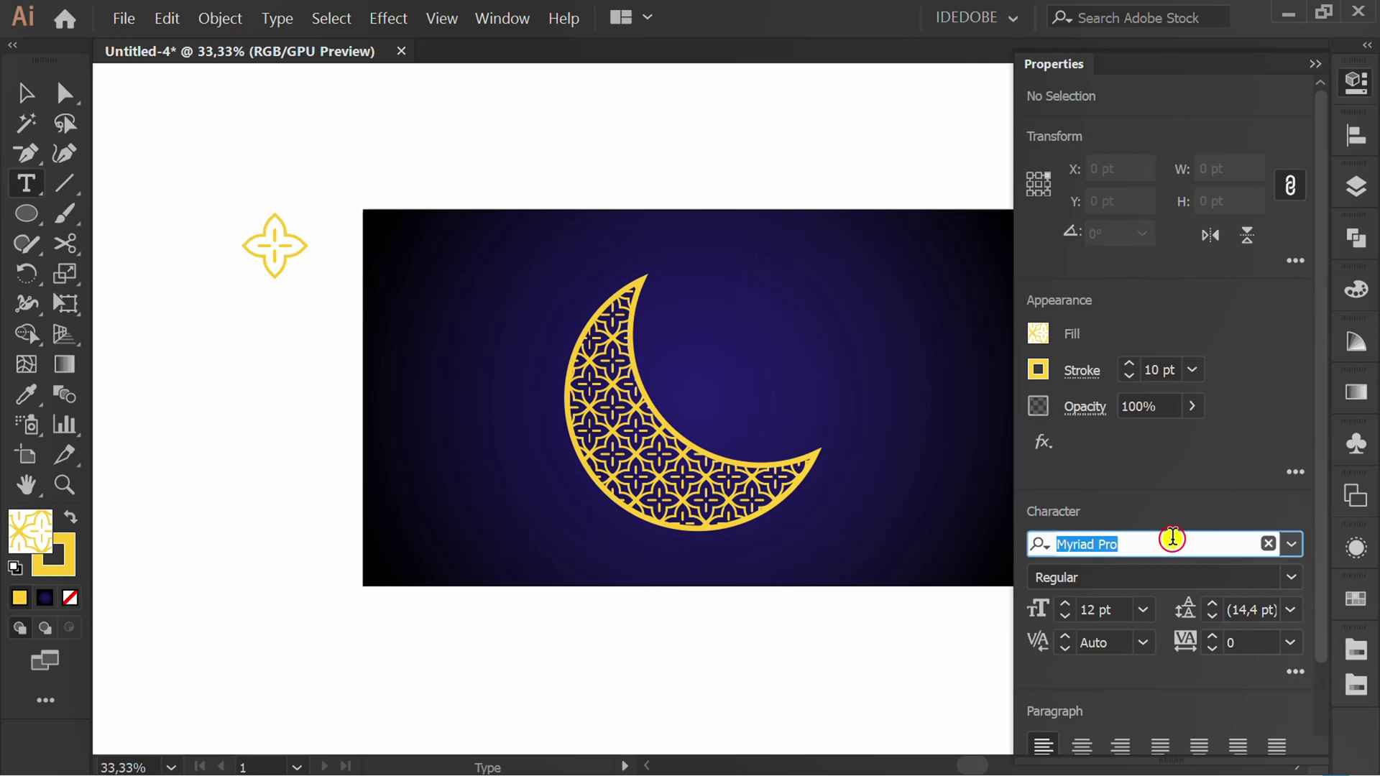
type("al")
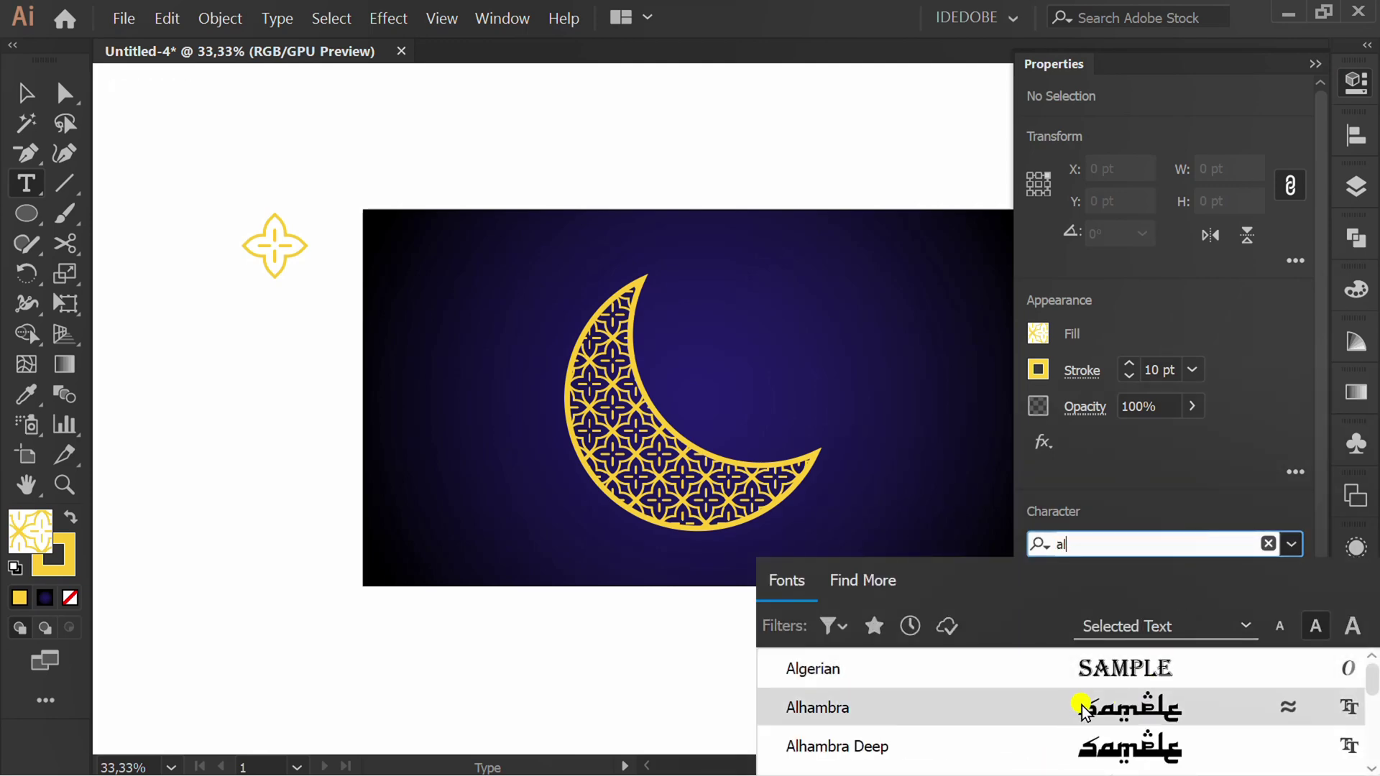
left_click(1143, 708)
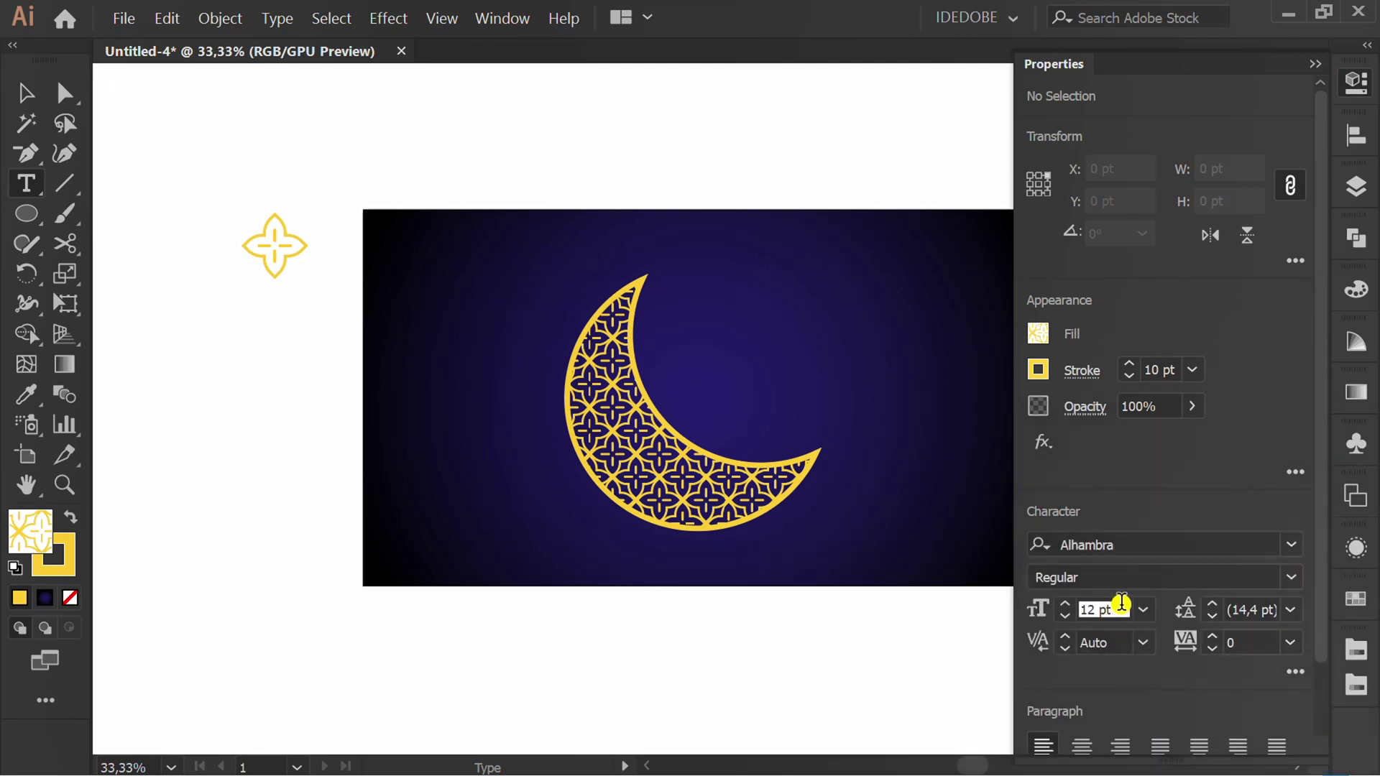
left_click_drag(1121, 609, 1037, 610)
type("40")
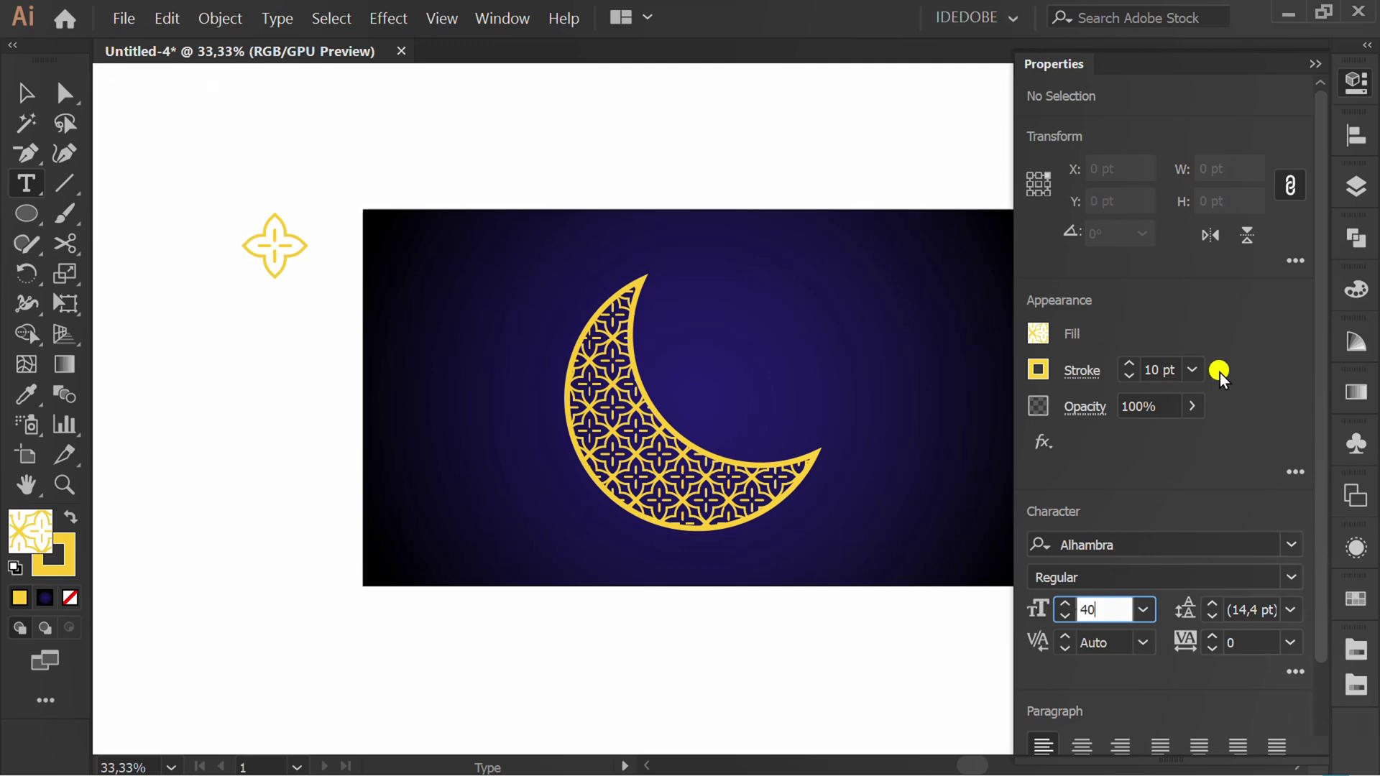
left_click(1260, 317)
left_click(1315, 59)
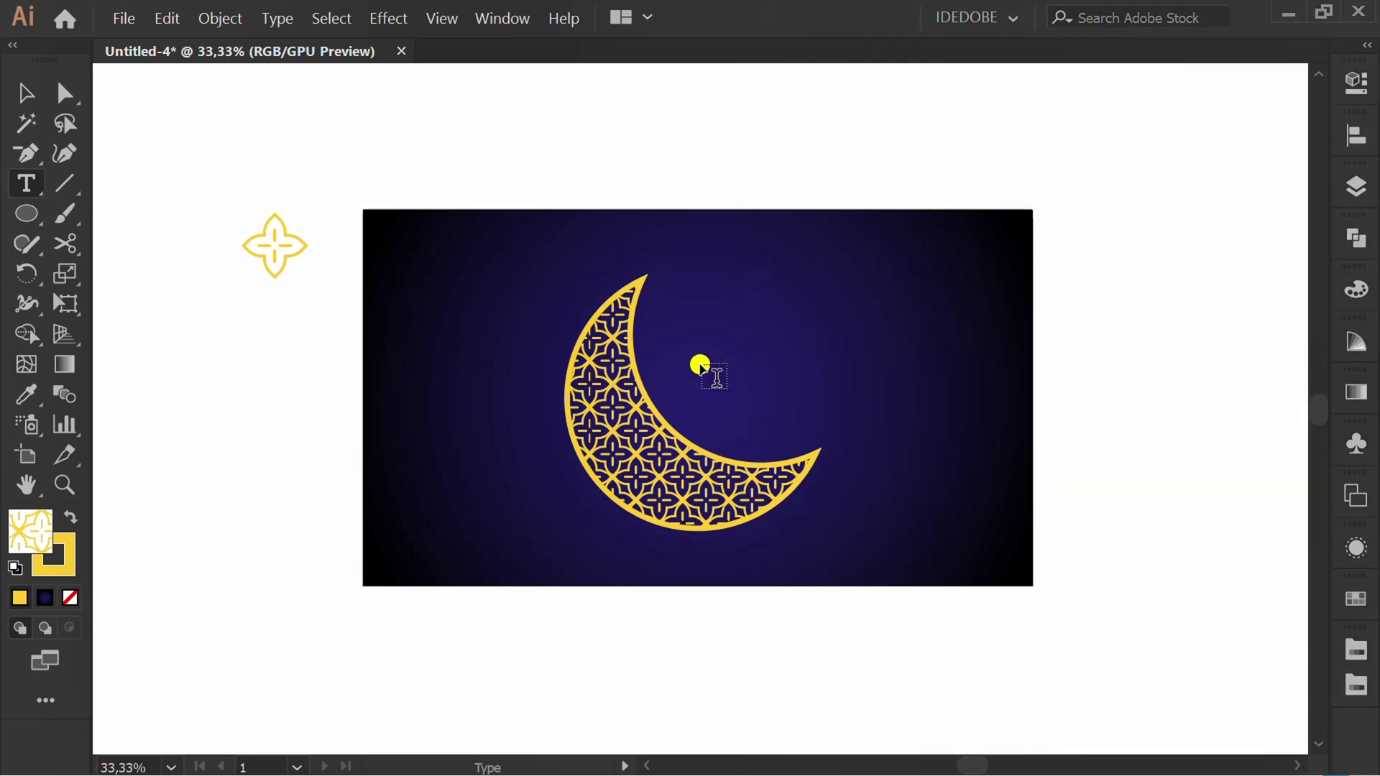
Type the two-line title 'islamic' / 'ornament' on the artboard
left_click(677, 352)
scroll(815, 388, "up", 3, "alt")
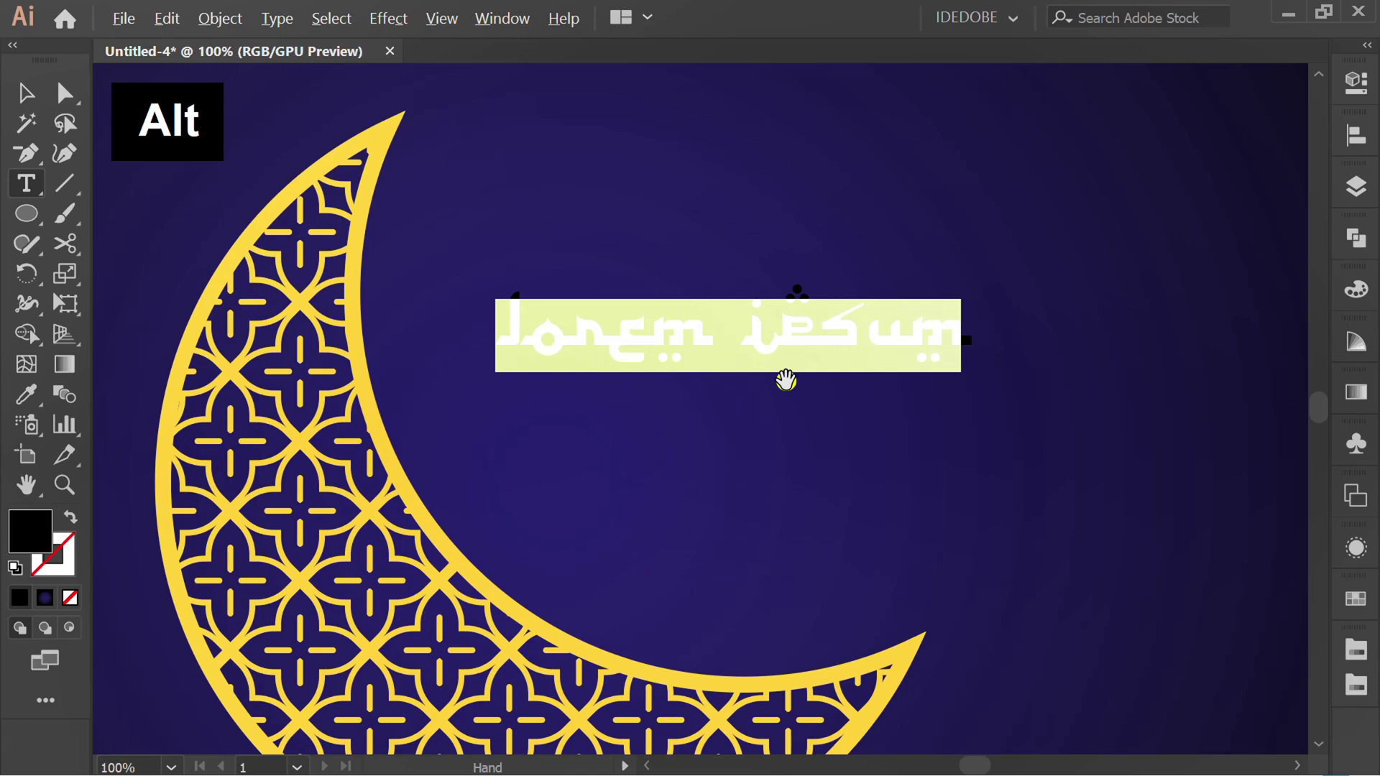
key("BackSpace")
type("Idul")
type("amic")
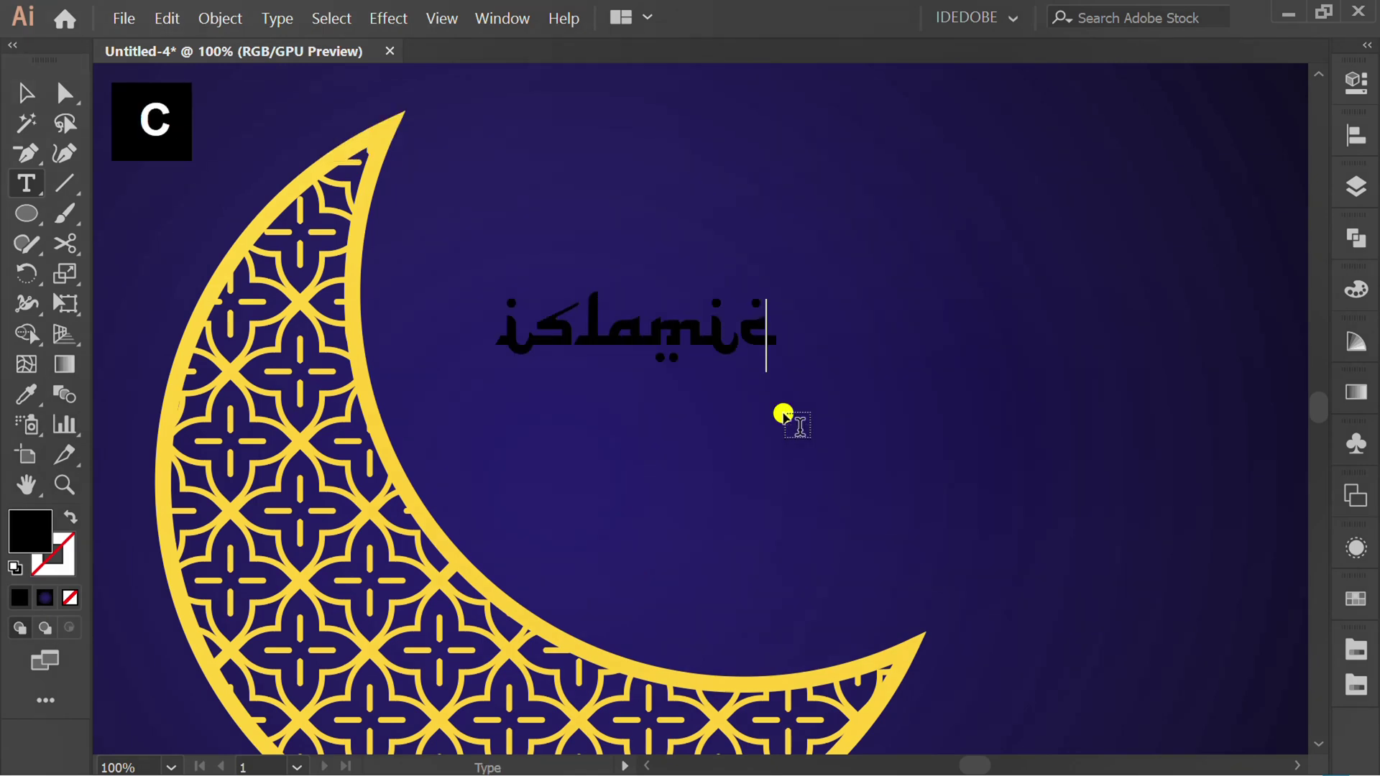
key("Return")
type("ornament")
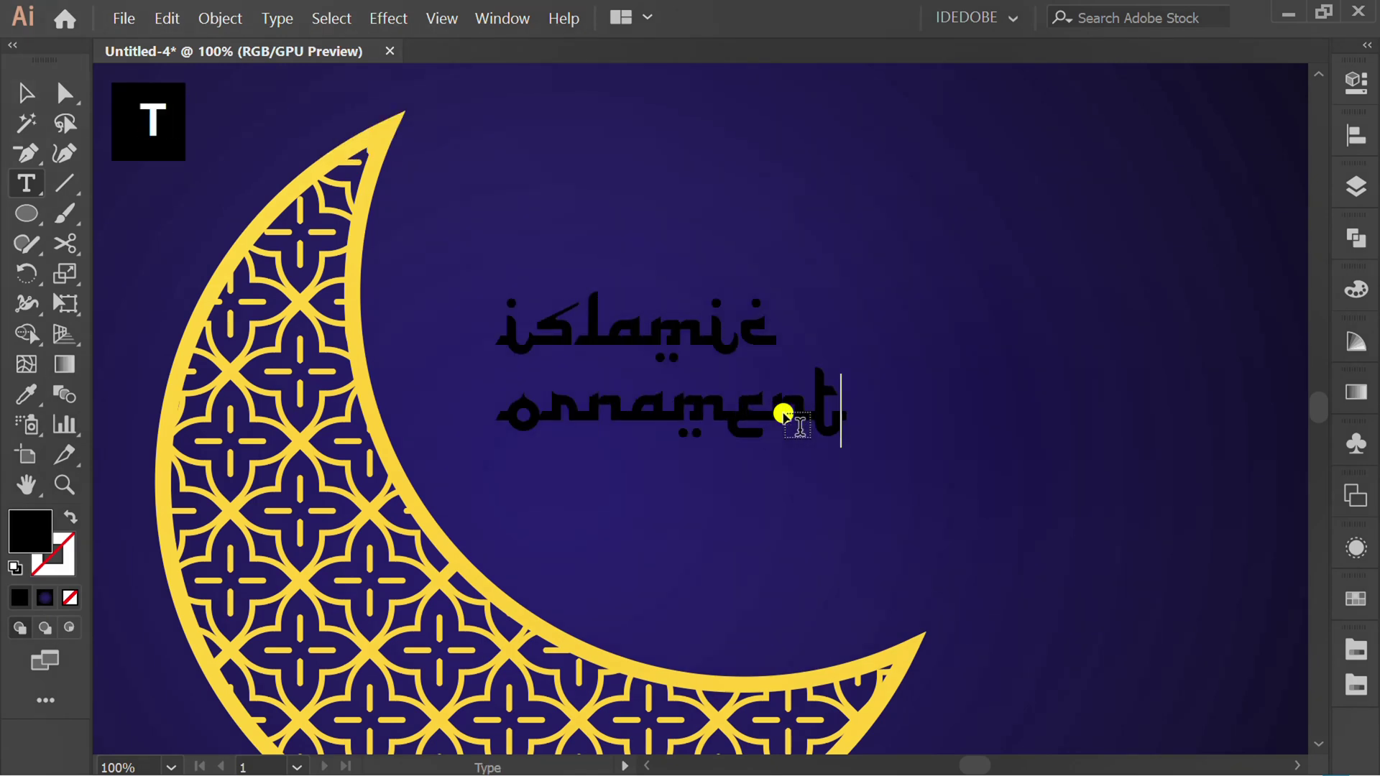
left_click(24, 90)
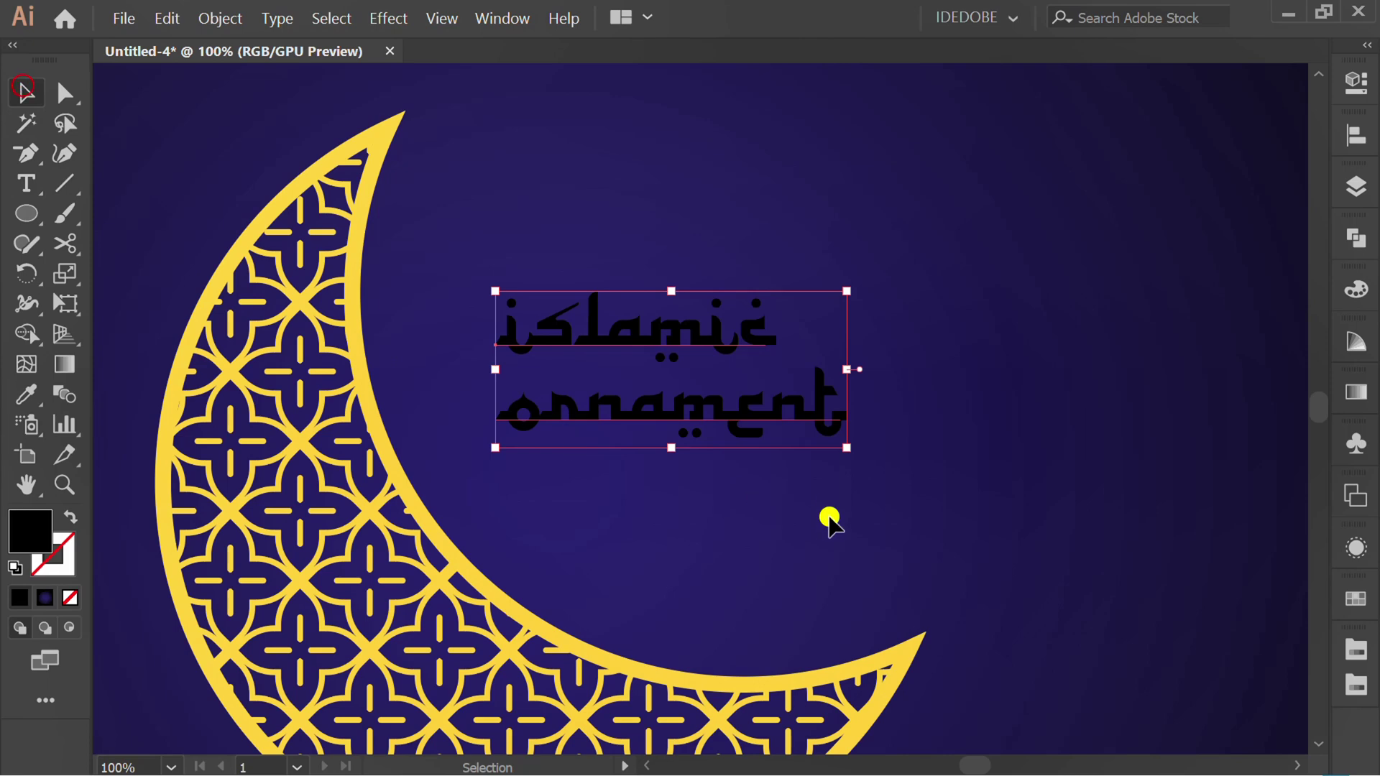
Fill the title text with a gold Metal swatch
left_click(1356, 685)
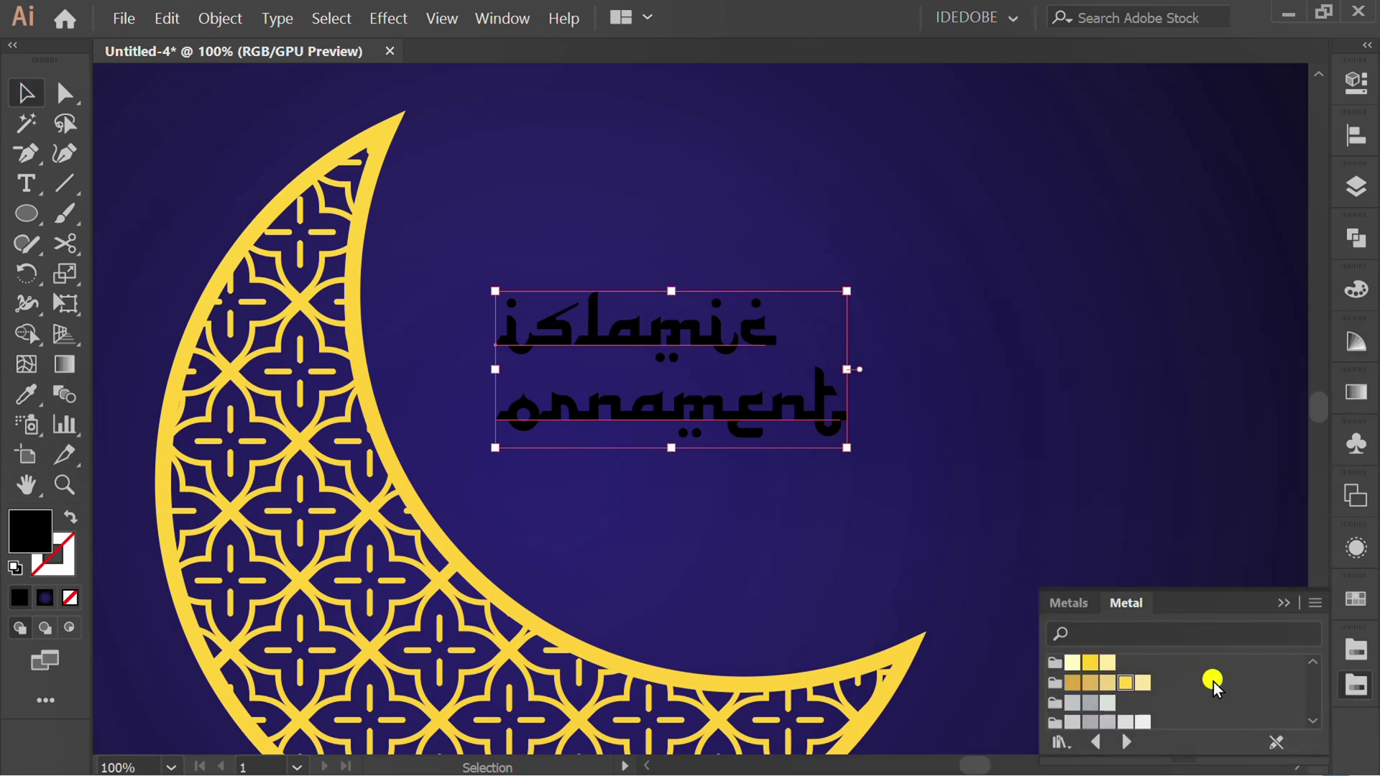
left_click(1120, 681)
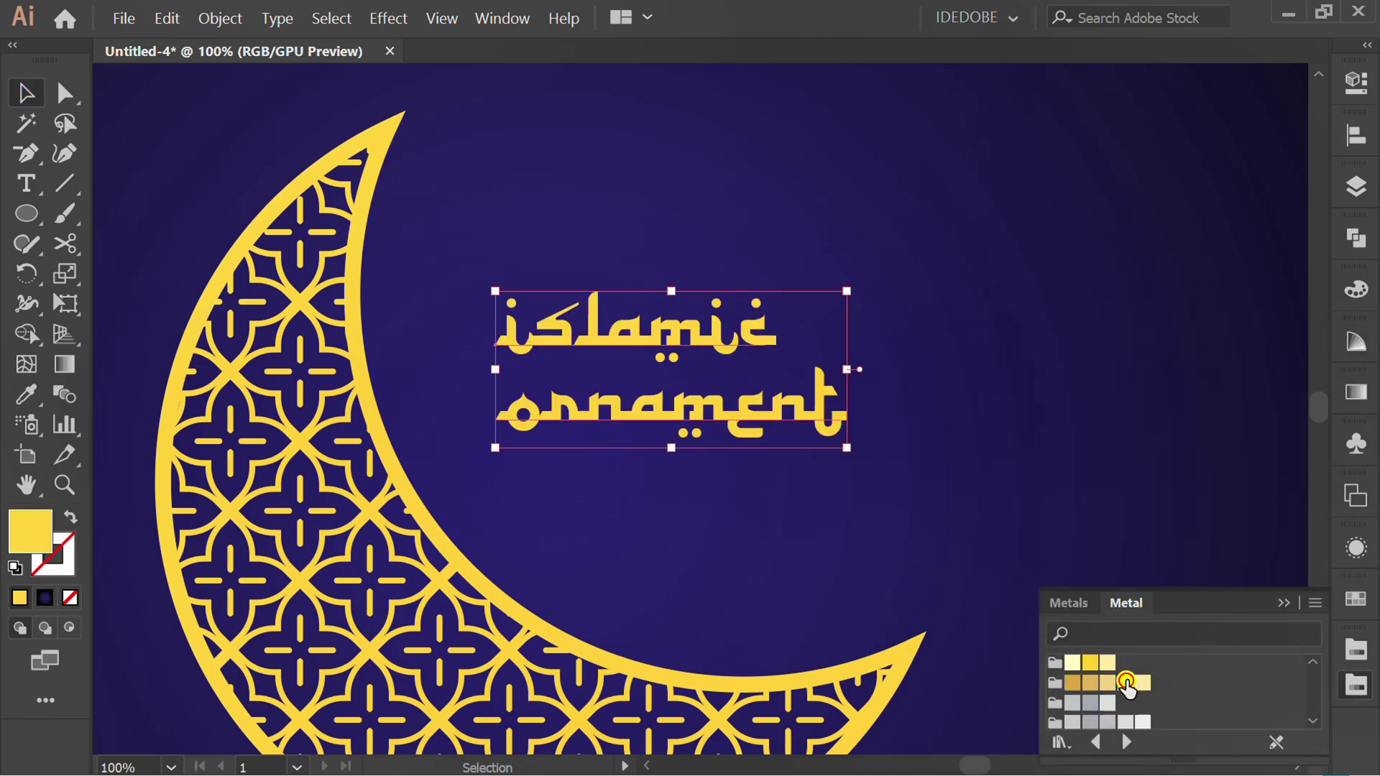
left_click(1284, 599)
Enlarge the title to 47 pt and move it lower and slightly right
left_click(1357, 81)
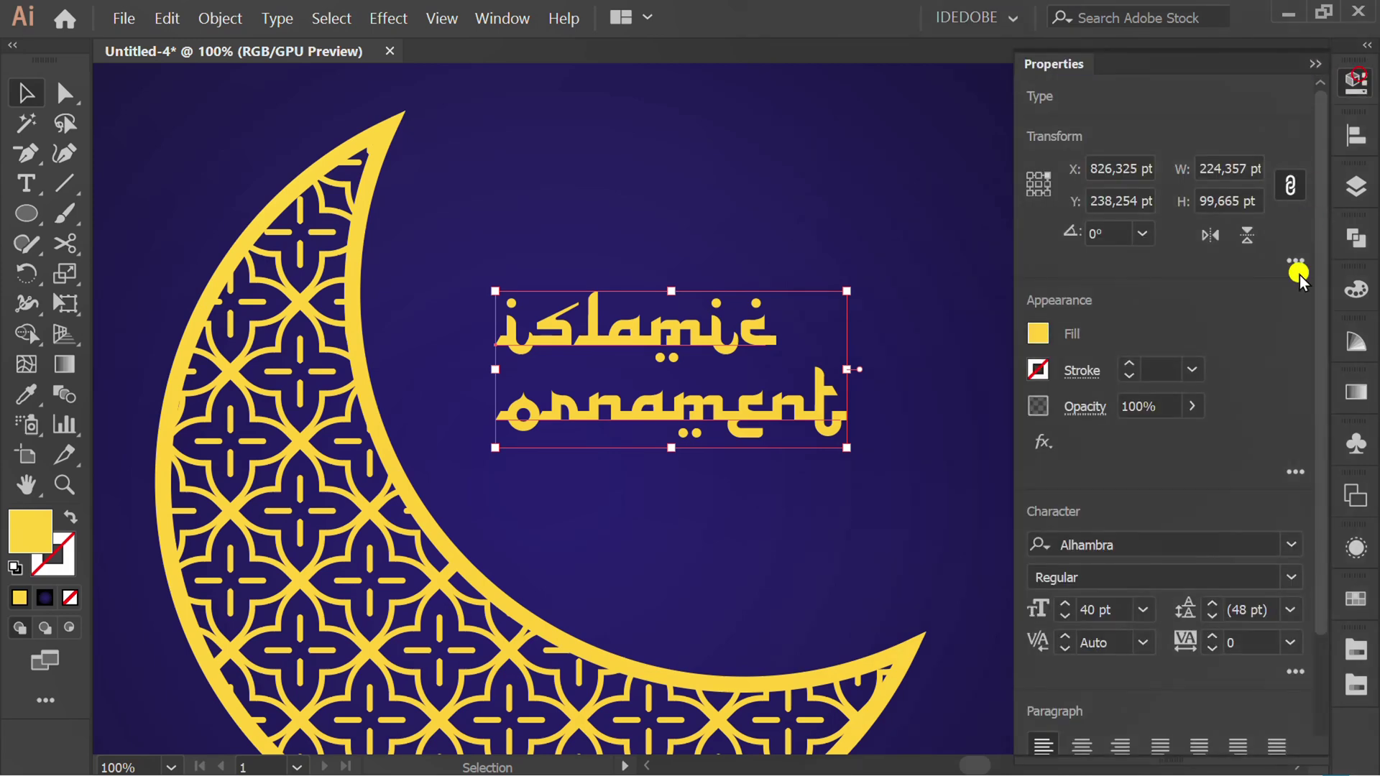
scroll(1125, 612, "up", 5)
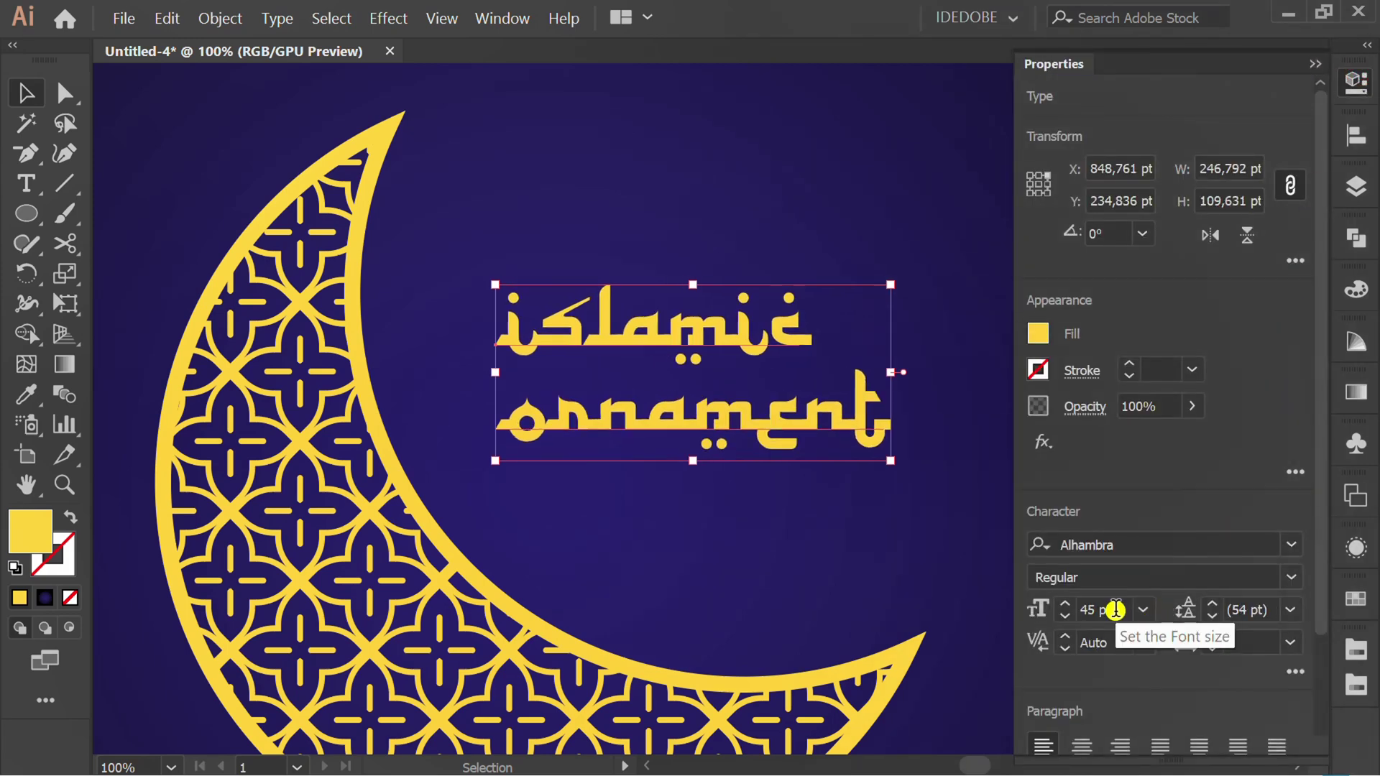
scroll(1115, 611, "up", 1)
scroll(1115, 610, "up", 1)
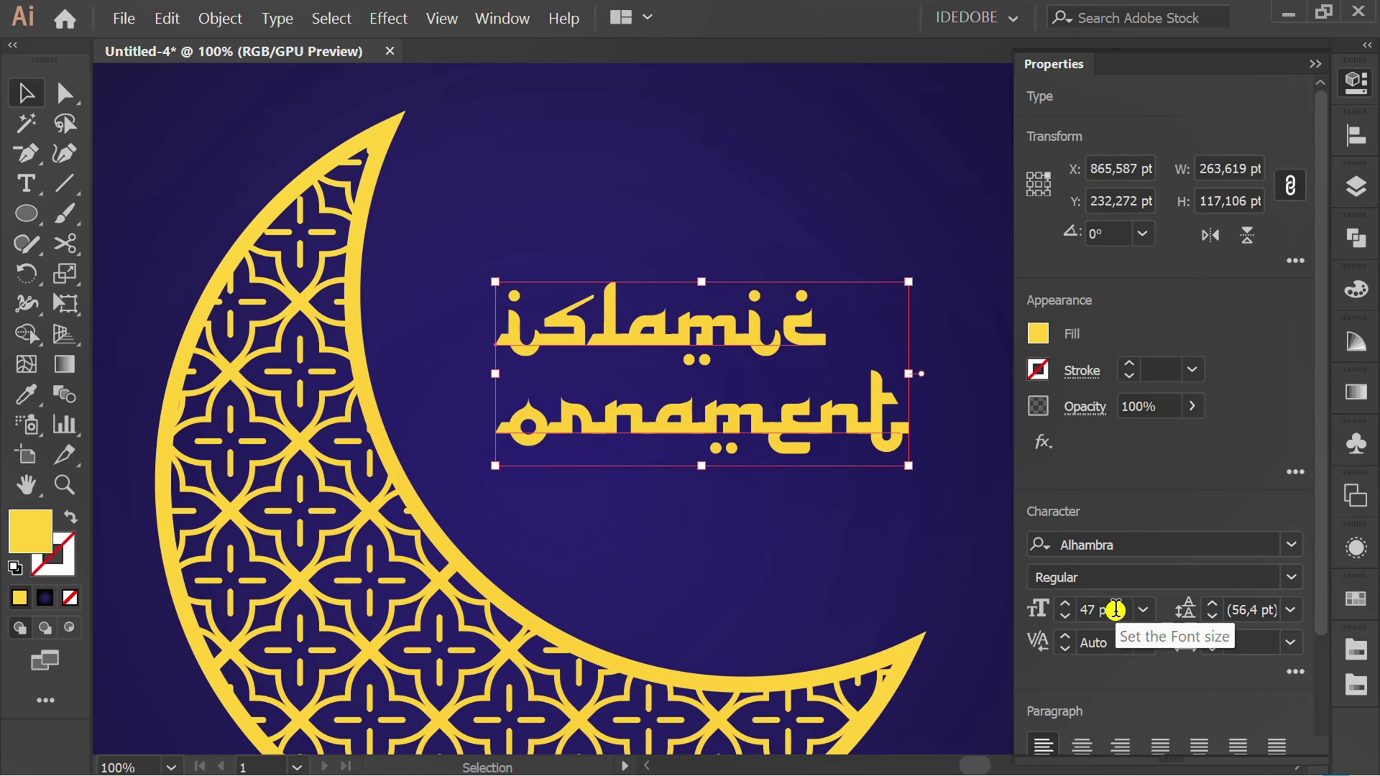
left_click(968, 211)
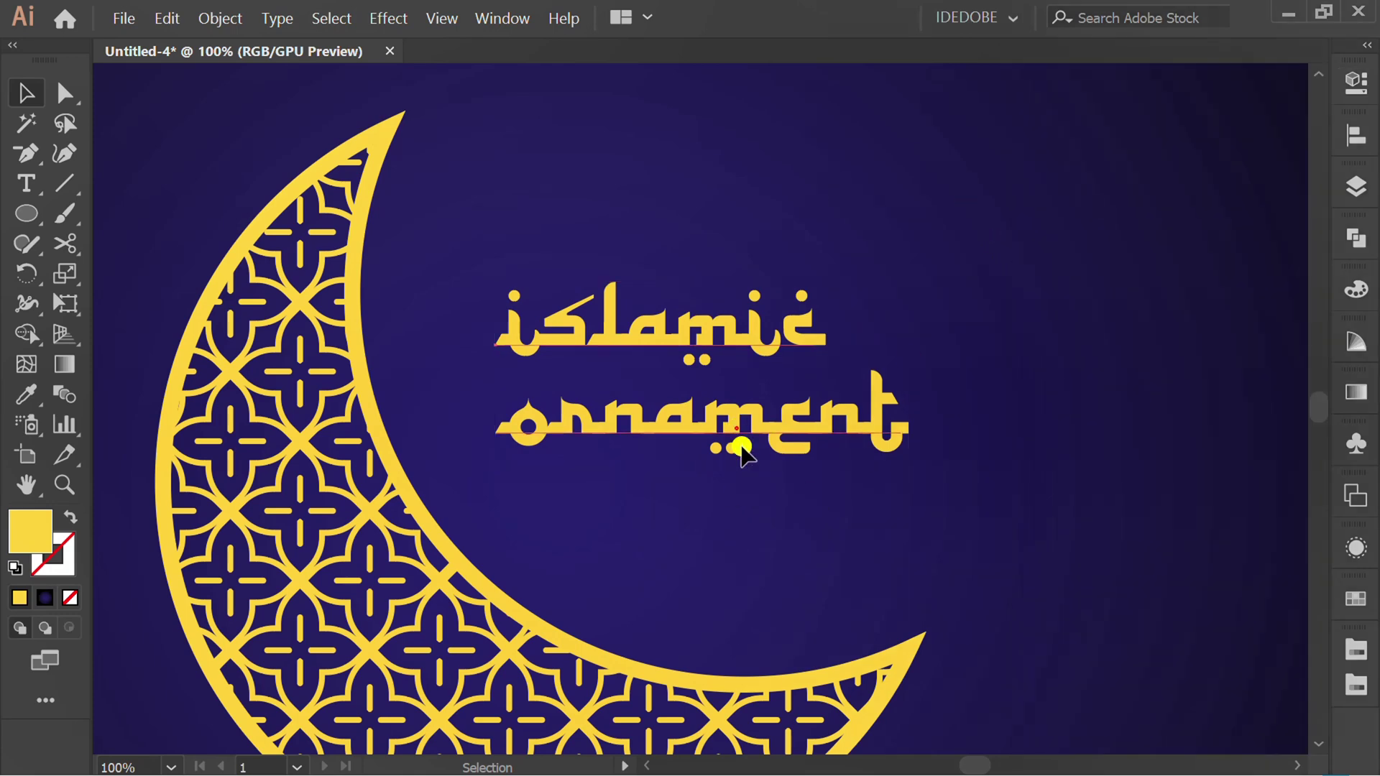
left_click_drag(739, 437, 773, 589)
Draw a 500 × 500 pt square with the Rectangle tool and move it beside the artboard
left_click(988, 272)
scroll(986, 265, "down", 2)
scroll(942, 484, "right", 5)
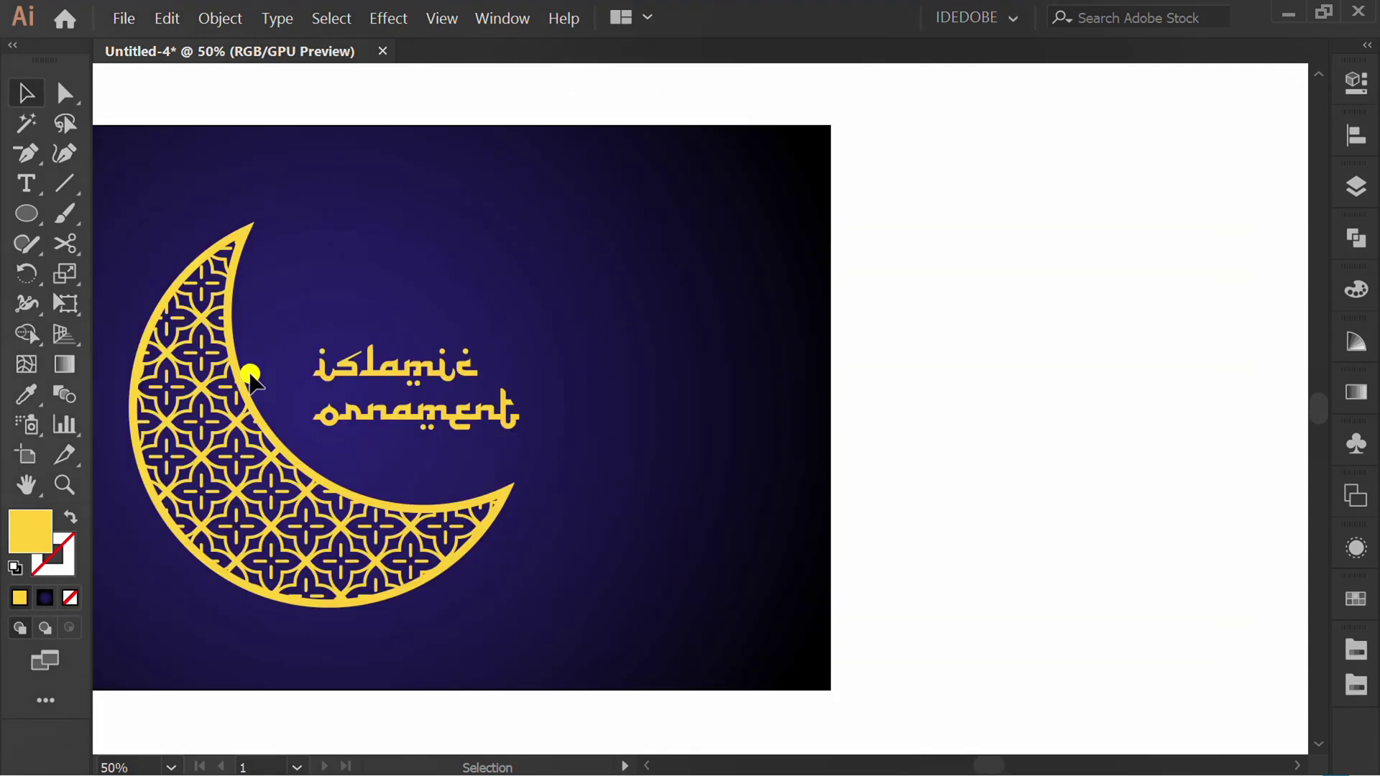
left_click(18, 210)
left_click(137, 212)
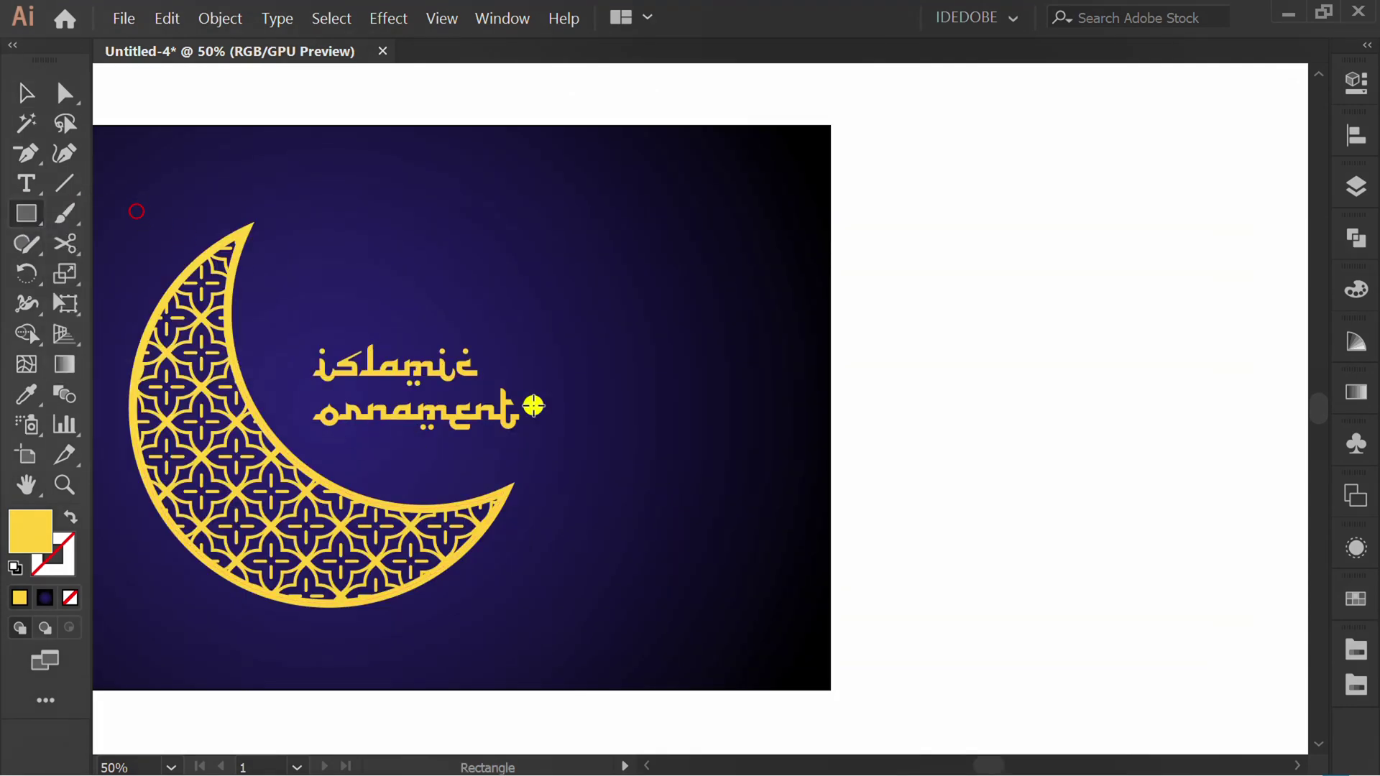
left_click(1019, 403)
type("50")
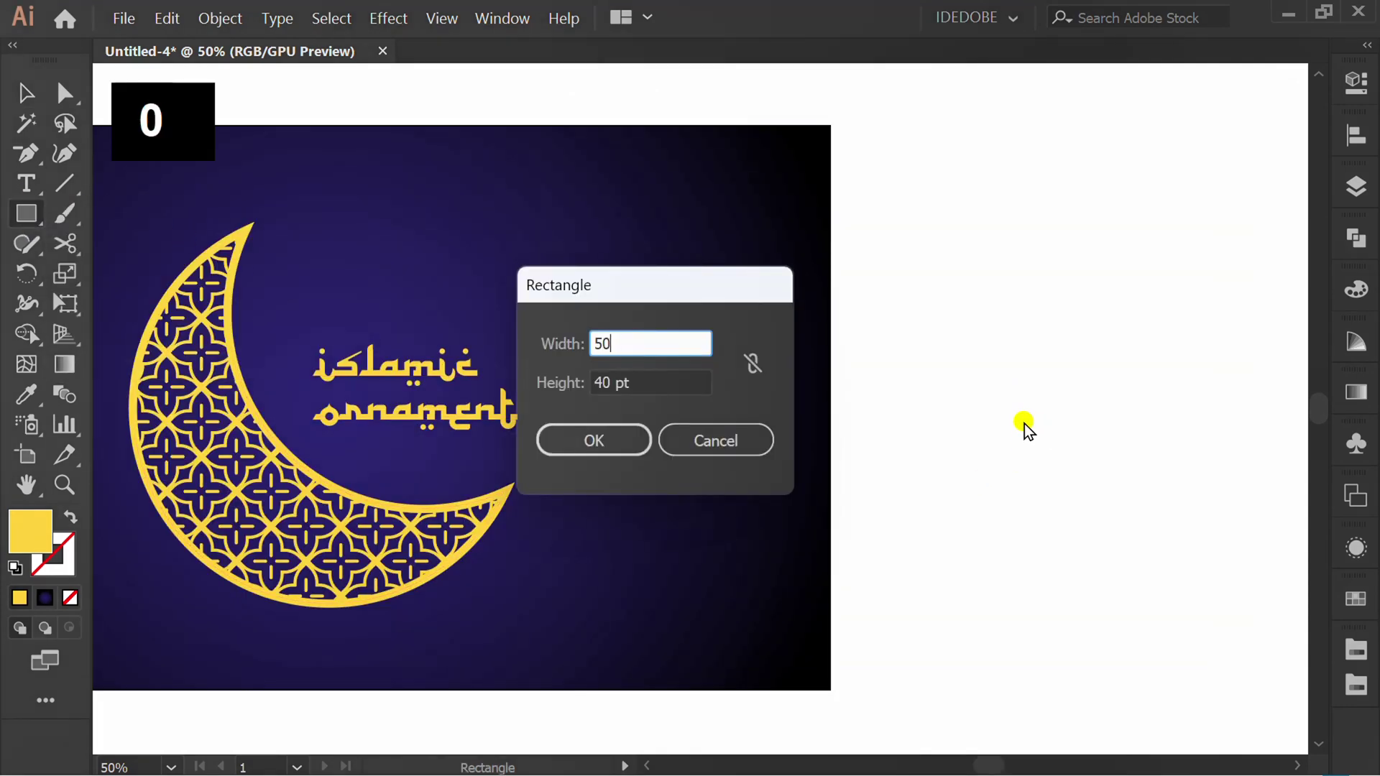
type("0")
key("Tab")
type("500")
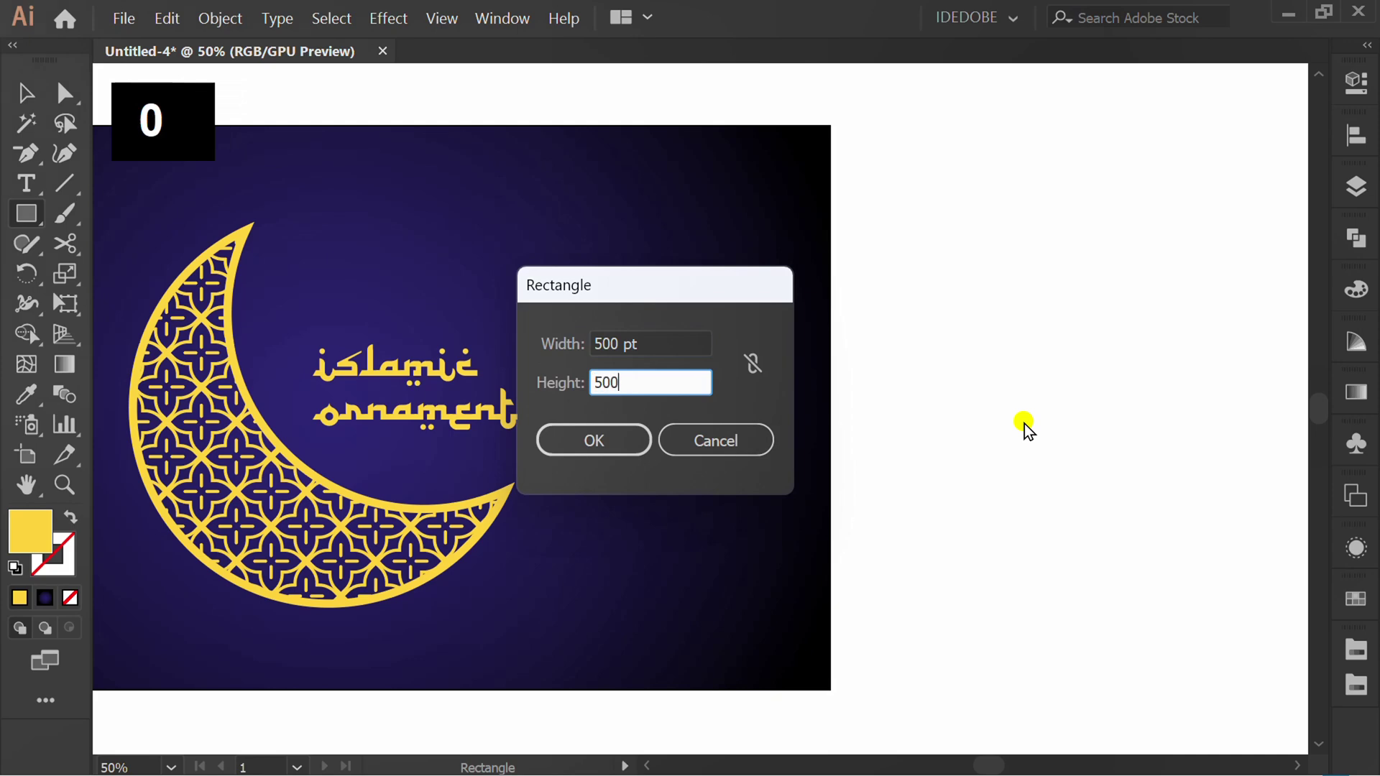
left_click(594, 439)
left_click_drag(1215, 596, 1075, 376)
key("space")
left_click_drag(1034, 653, 708, 668)
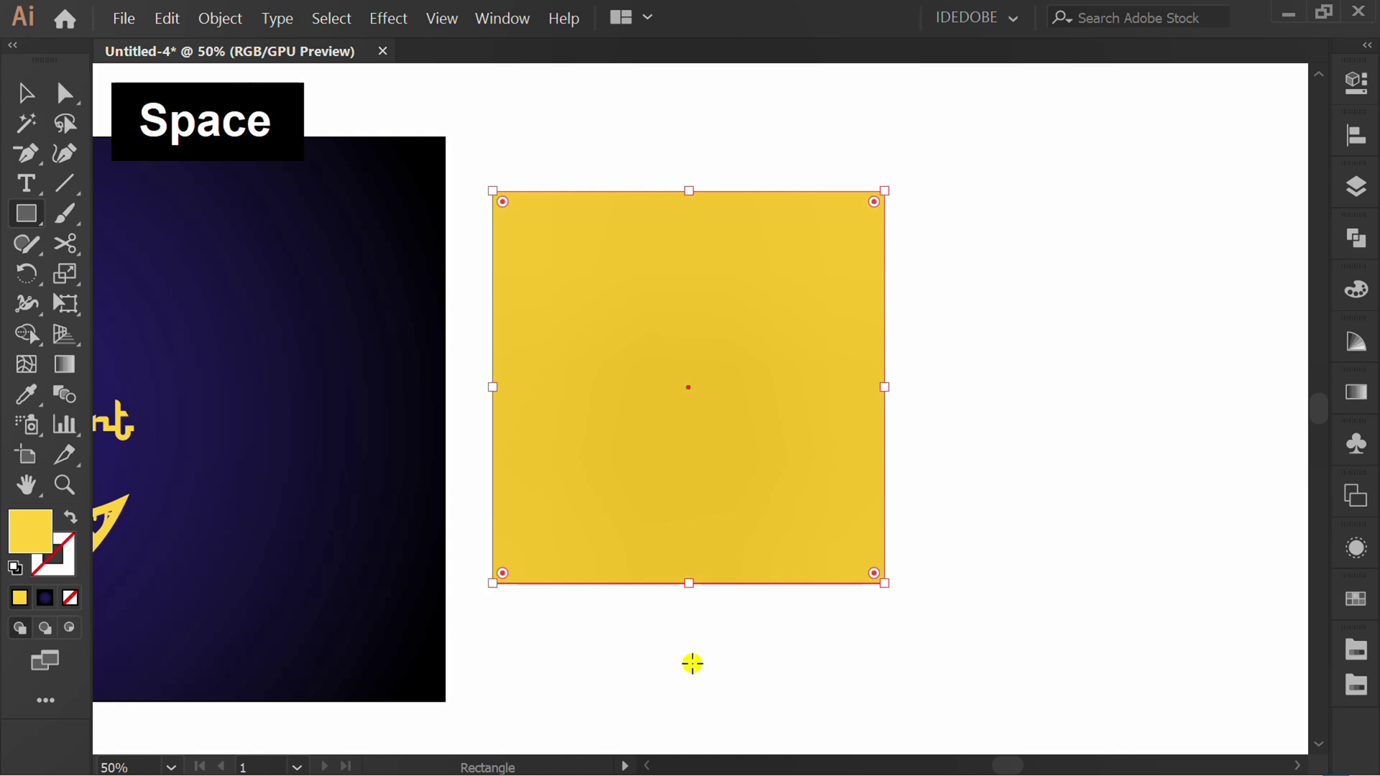
Fill the square with the White, Black gradient preset
left_click(1355, 392)
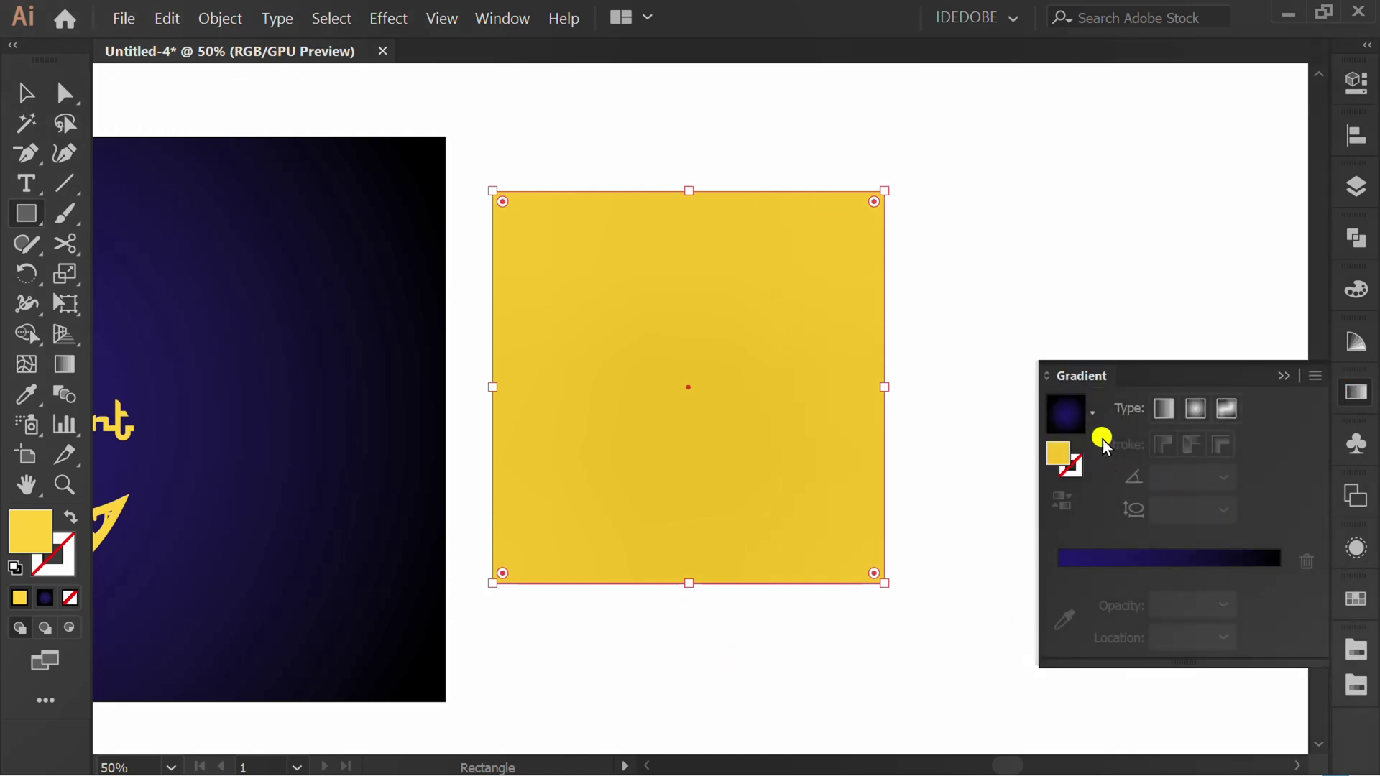
left_click(1093, 412)
left_click(937, 464)
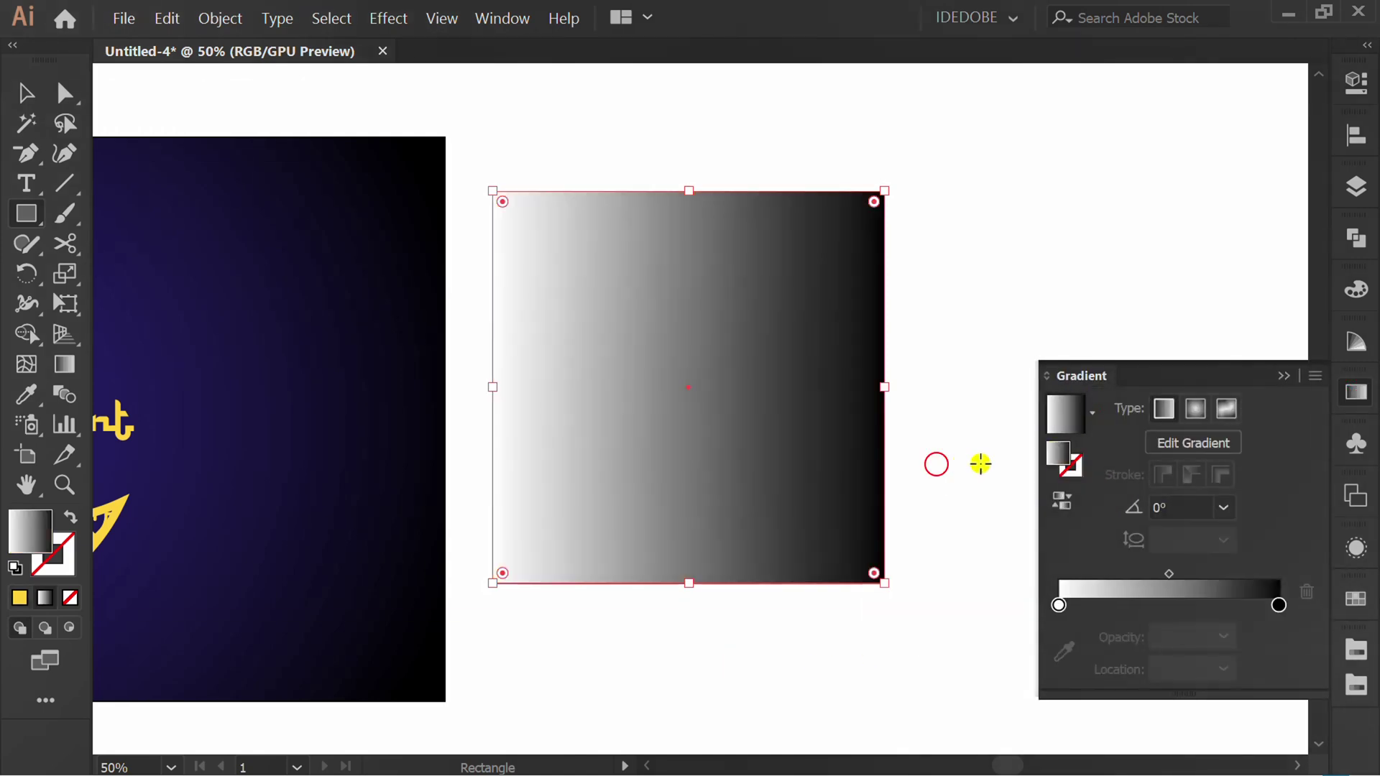
Set the gradient angle to -45° and add a white stop in the middle
left_click(1223, 503)
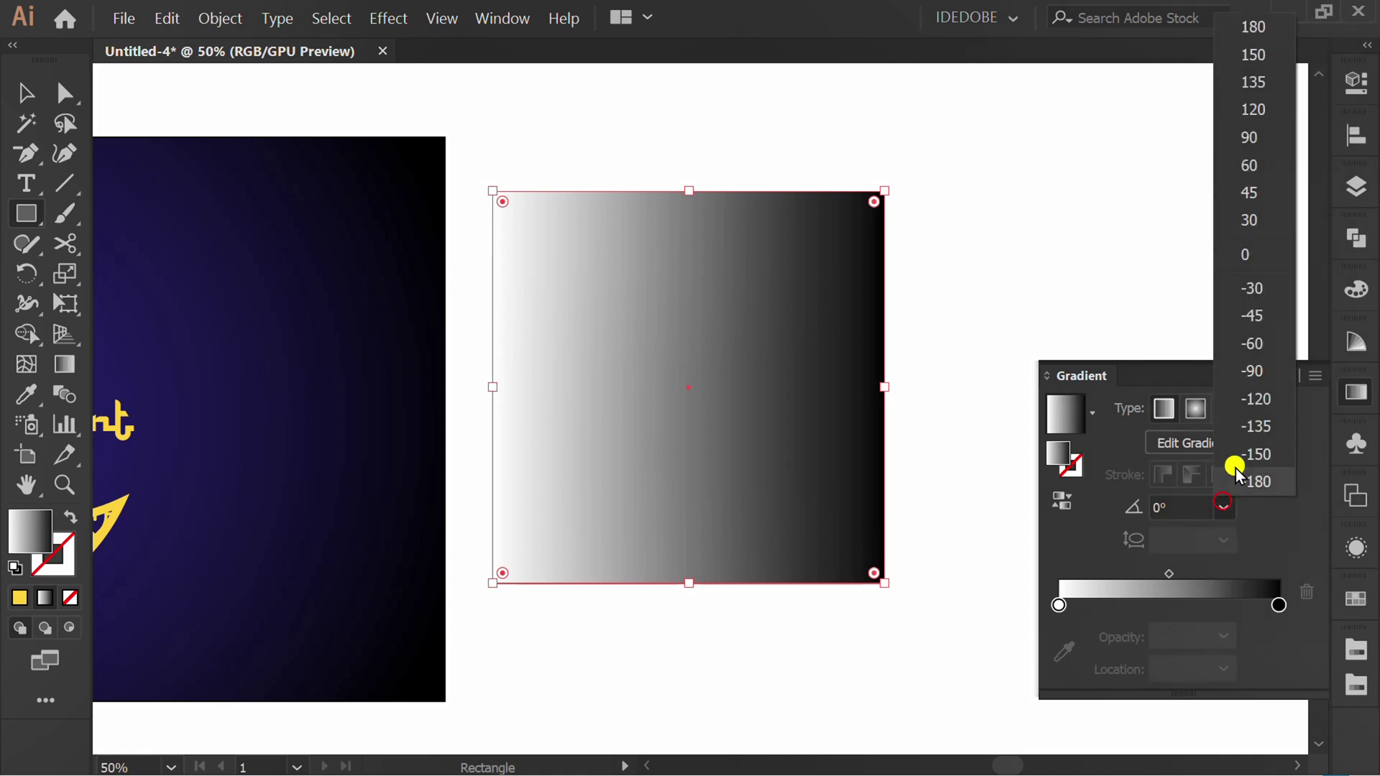
left_click(1265, 320)
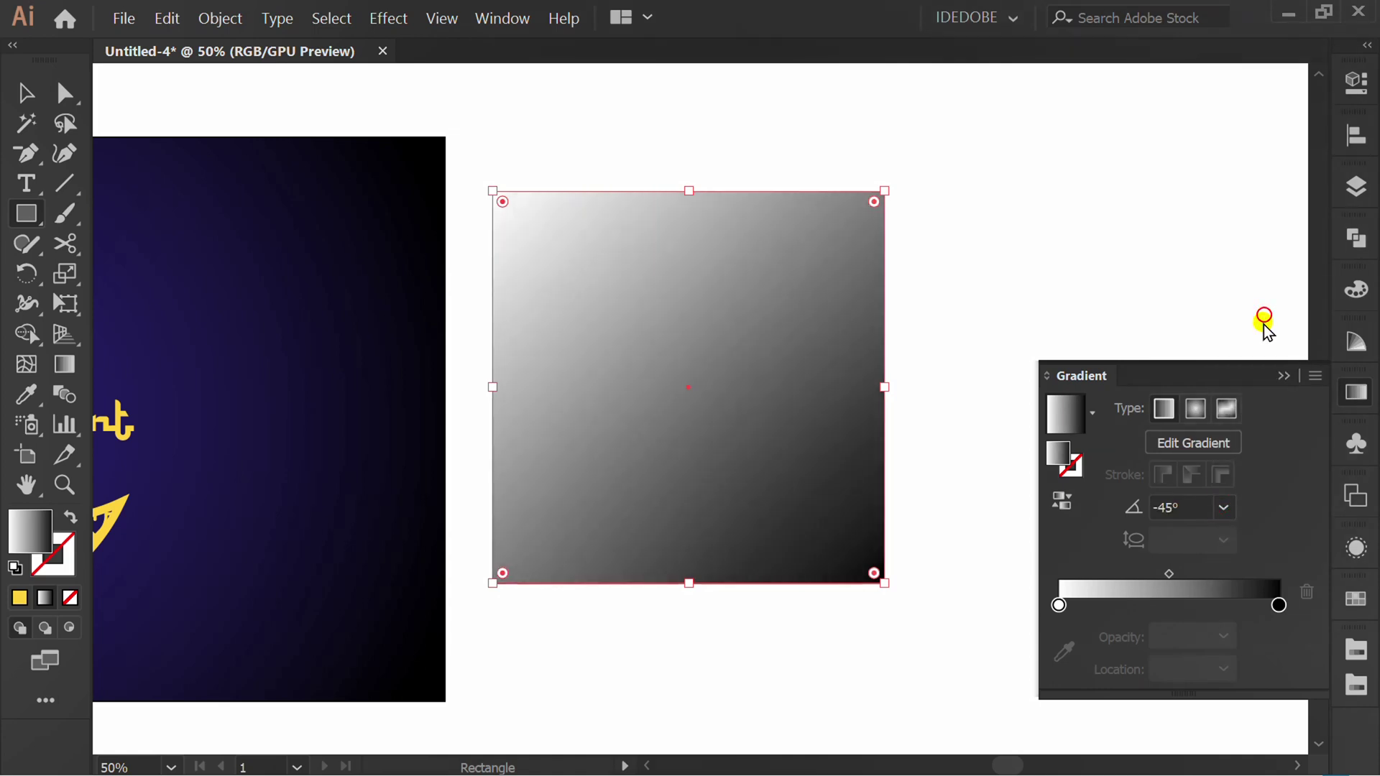
left_click(1172, 606)
double_click(1171, 606)
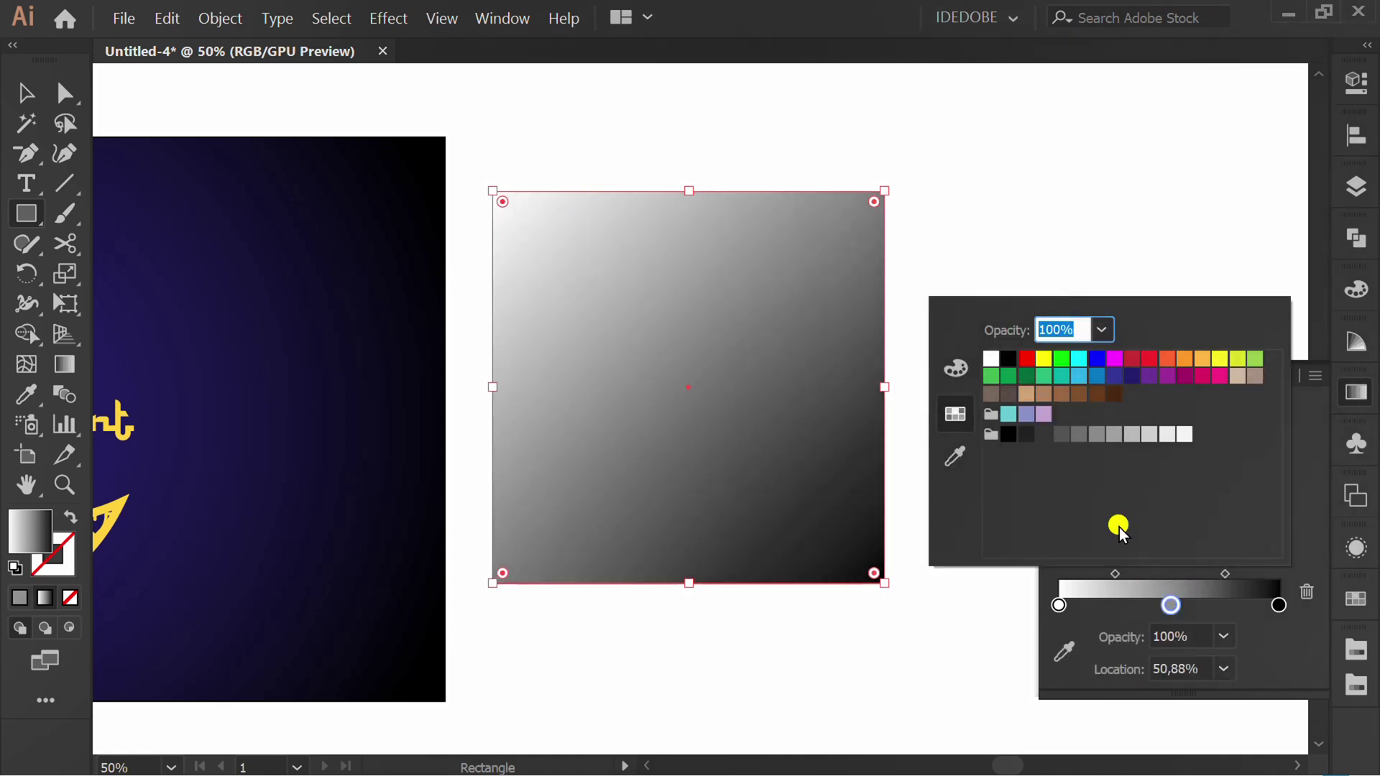
left_click(992, 359)
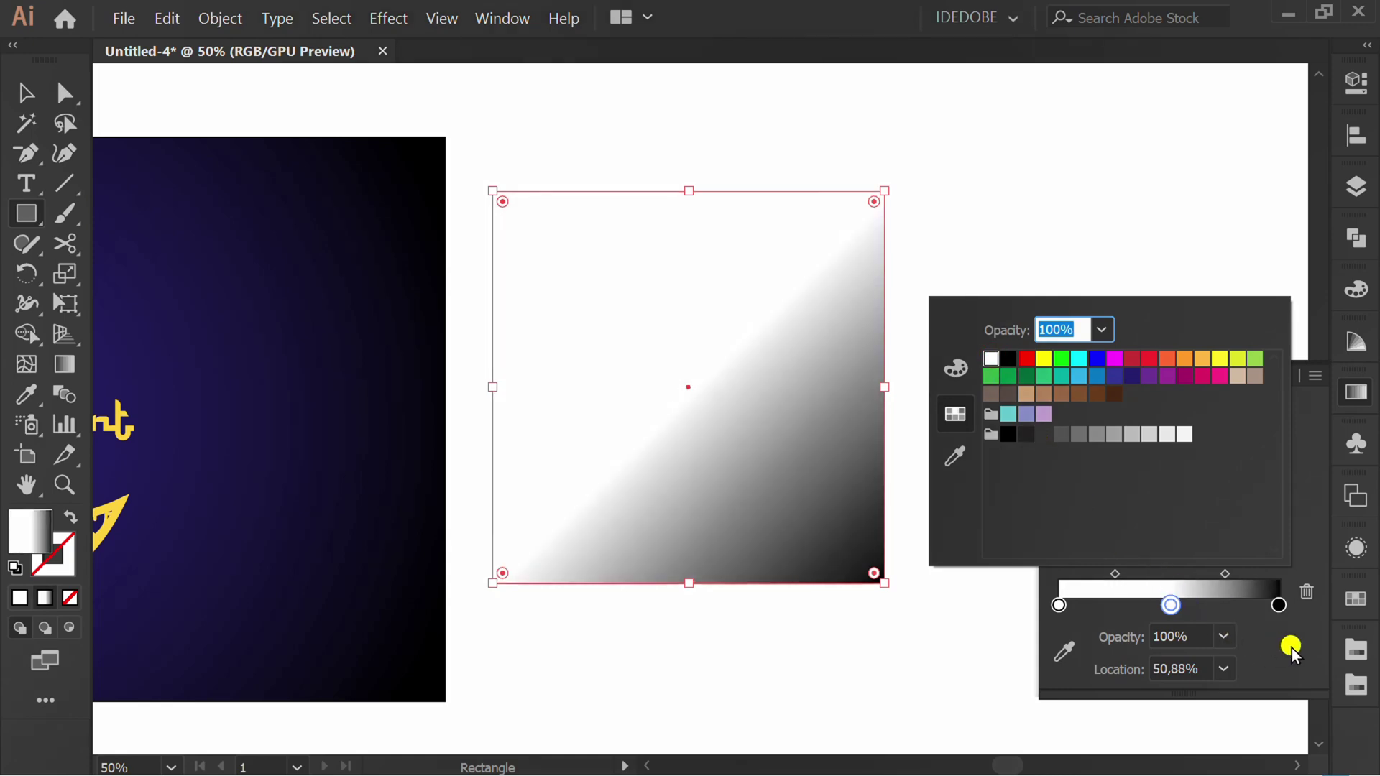
left_click(1291, 648)
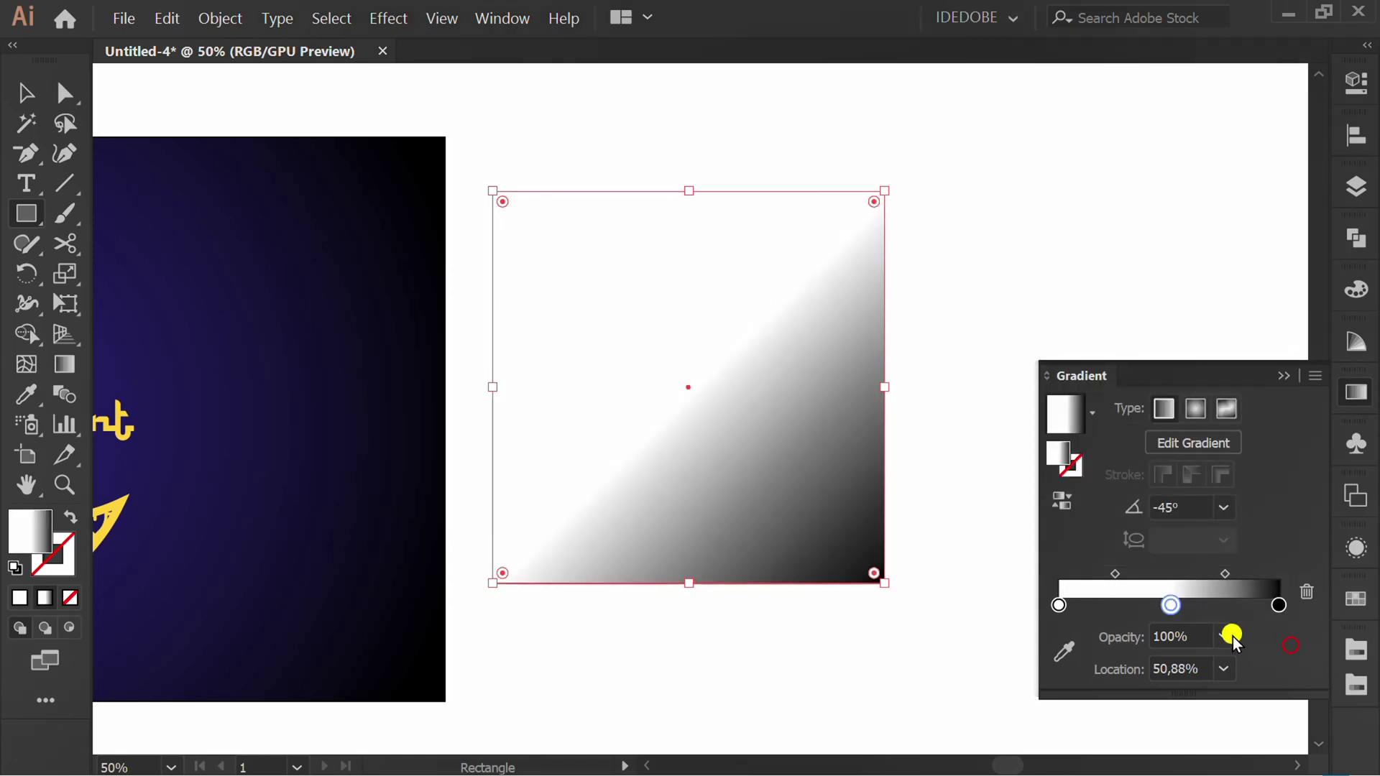
Add a mid-grey stop near 28% and a light grey stop near 74%
left_click(1120, 606)
double_click(1121, 606)
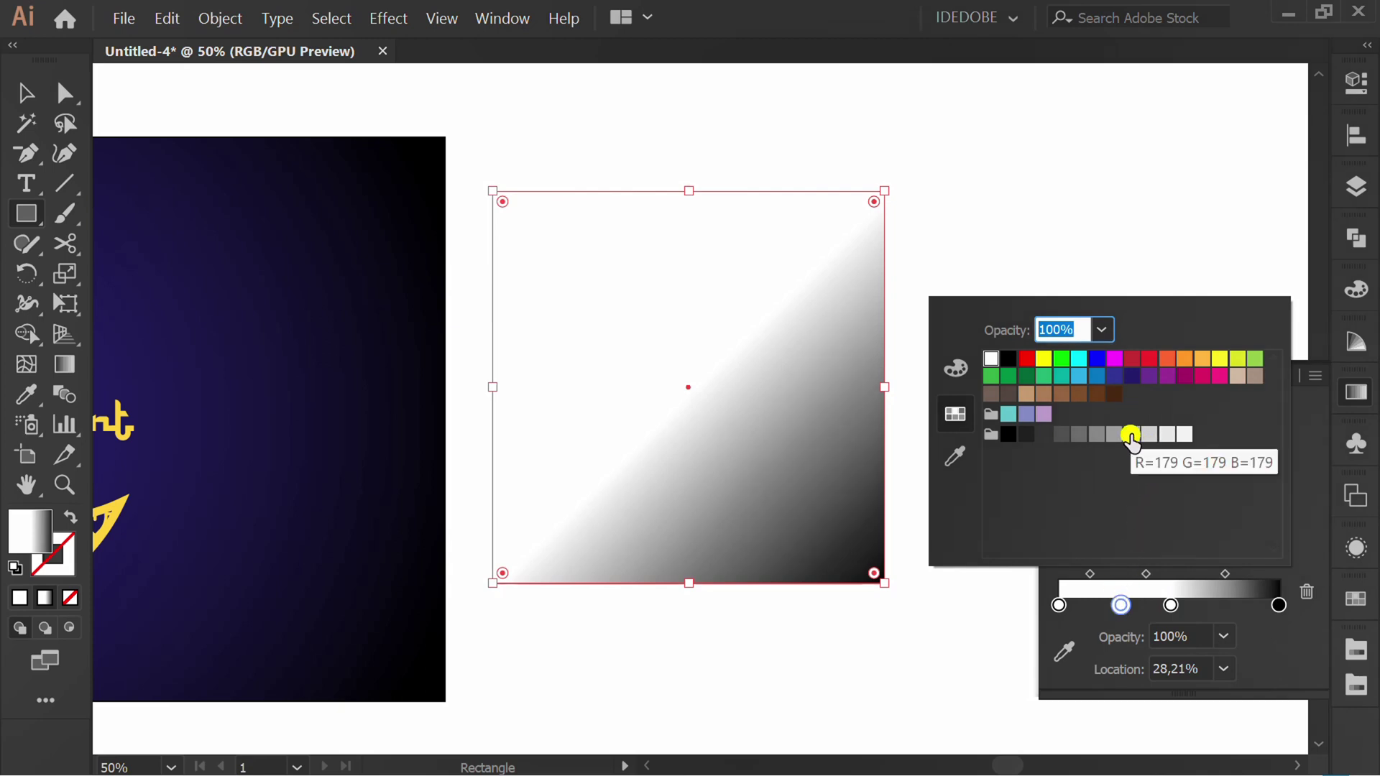
left_click(1135, 435)
left_click(1281, 639)
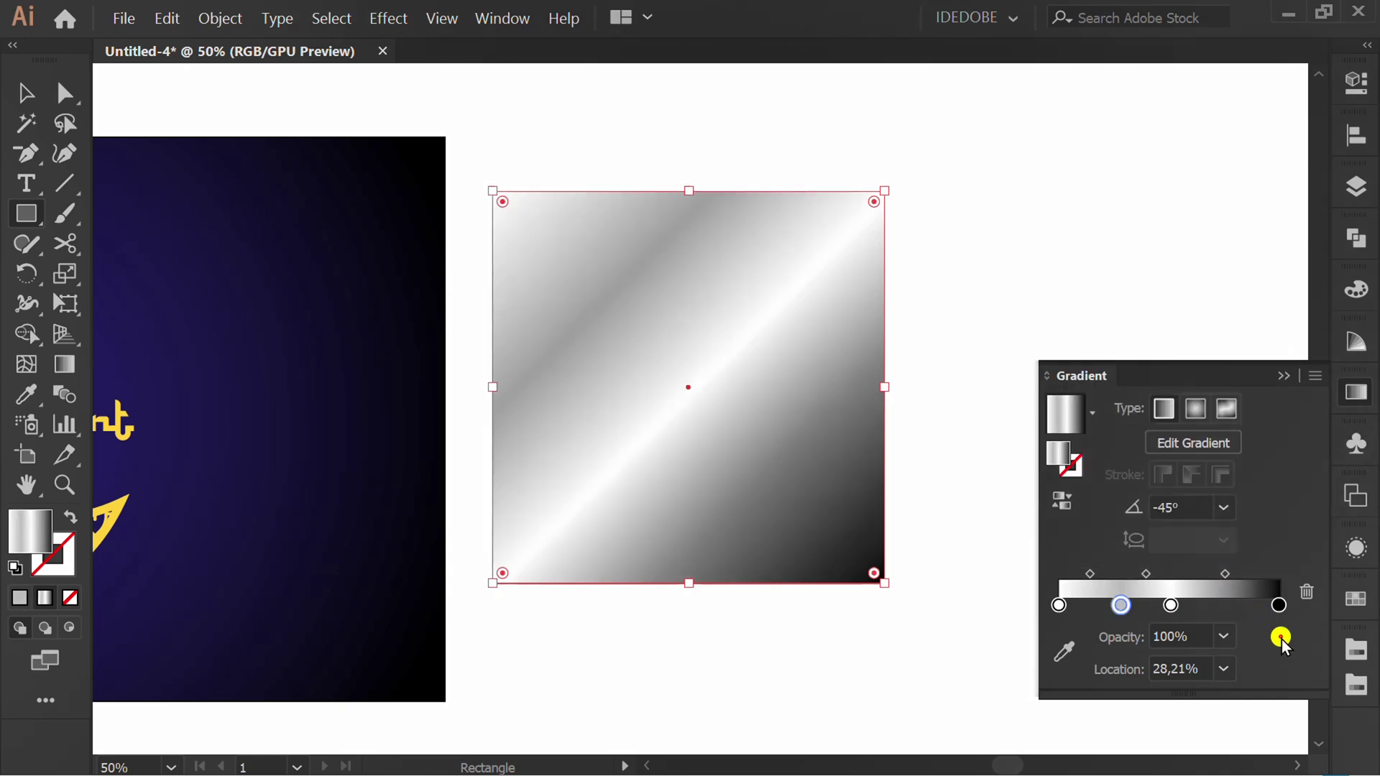
left_click(1228, 606)
double_click(1223, 606)
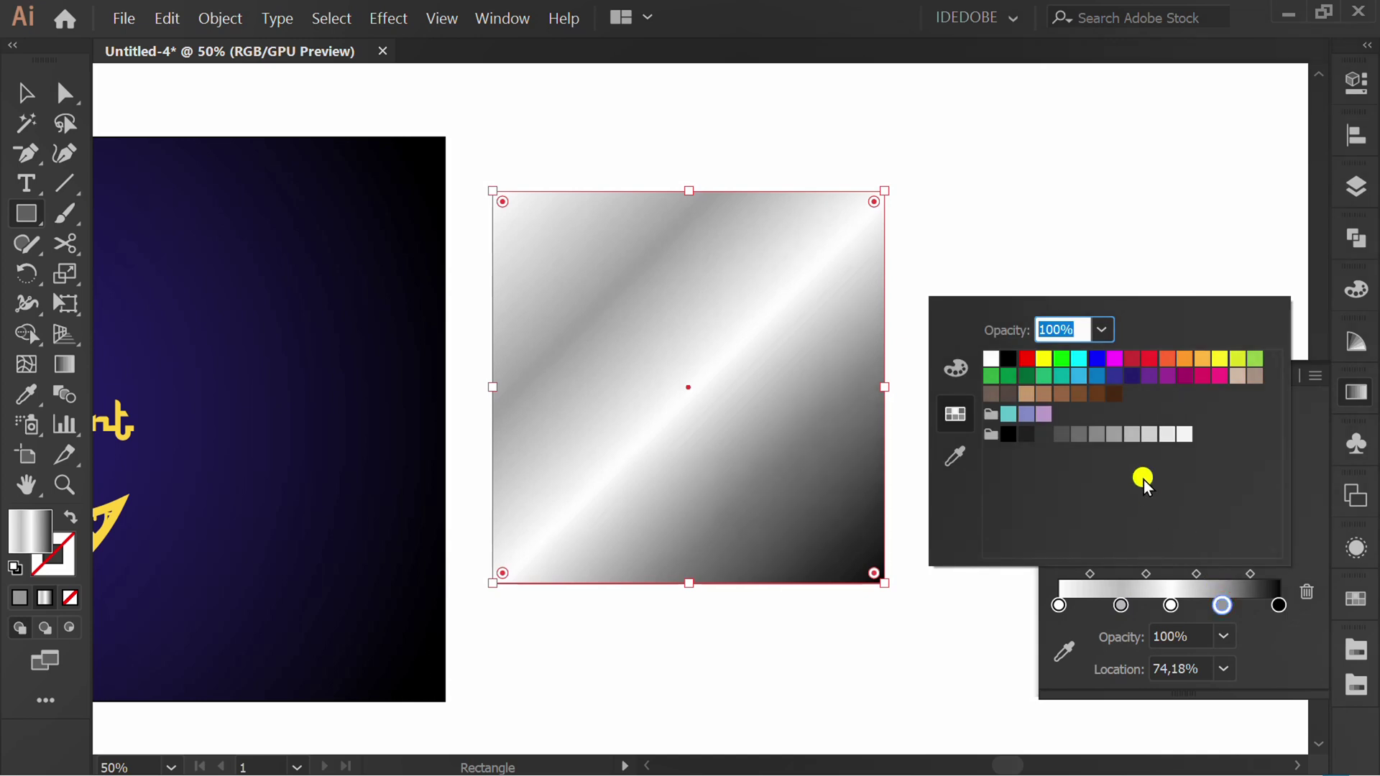
left_click(1131, 434)
left_click(1283, 658)
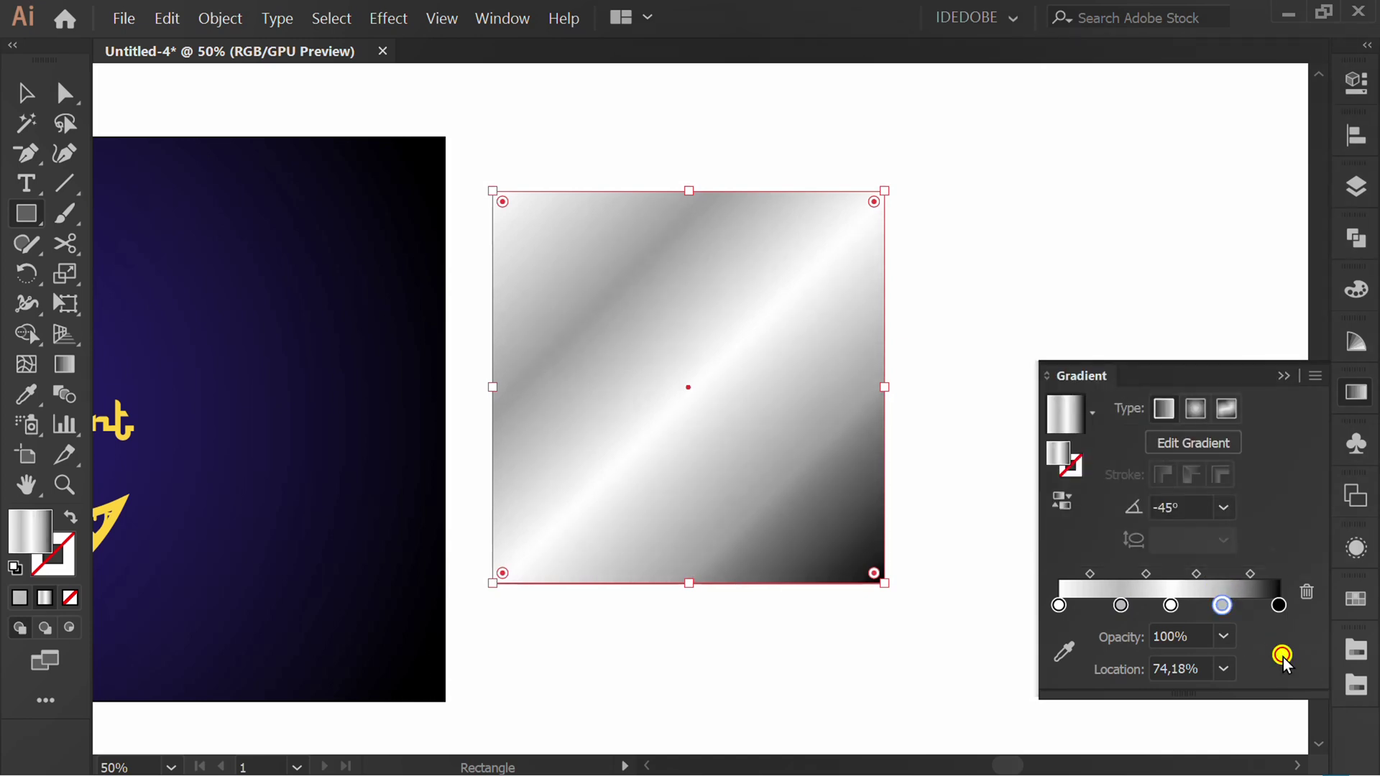
Lighten the black end stop to grey and adjust the midpoints to reshape the grey bands
double_click(1277, 606)
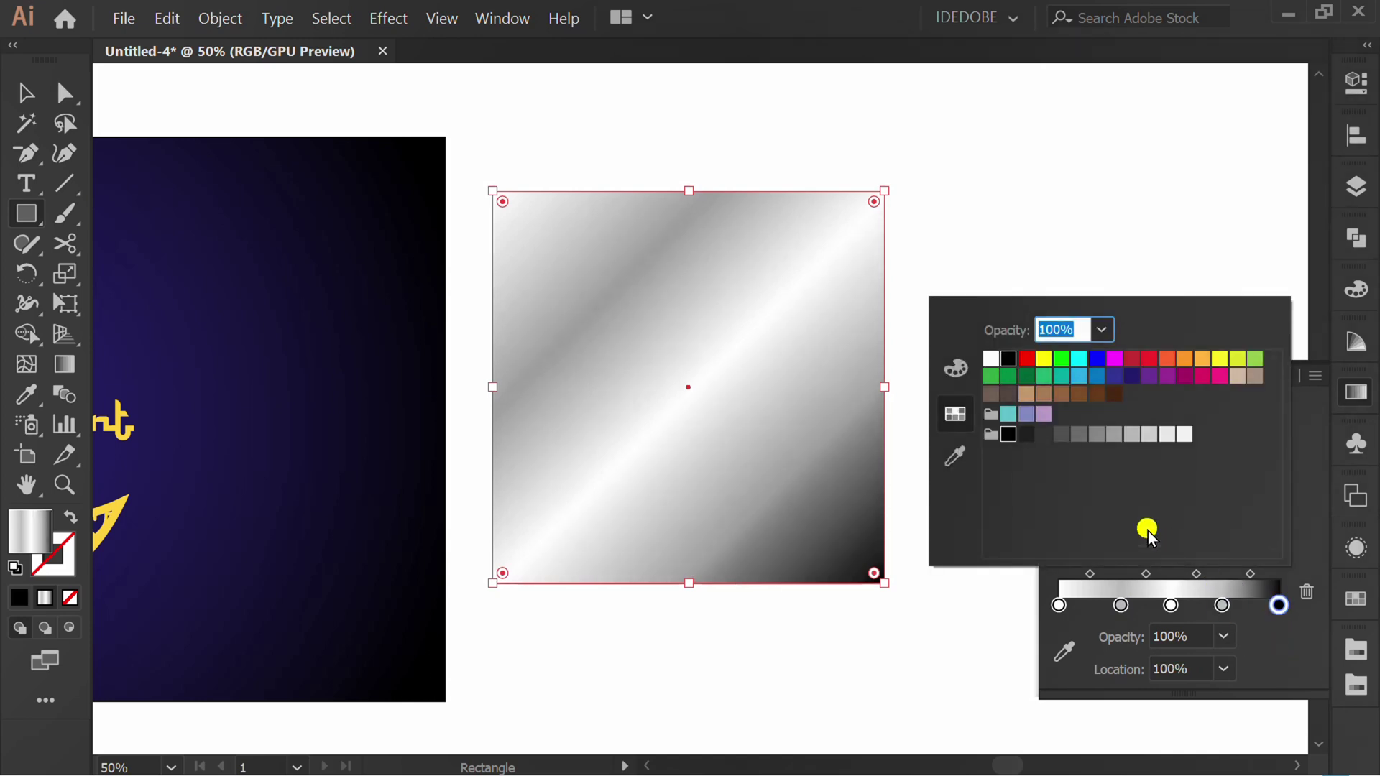
left_click(1053, 435)
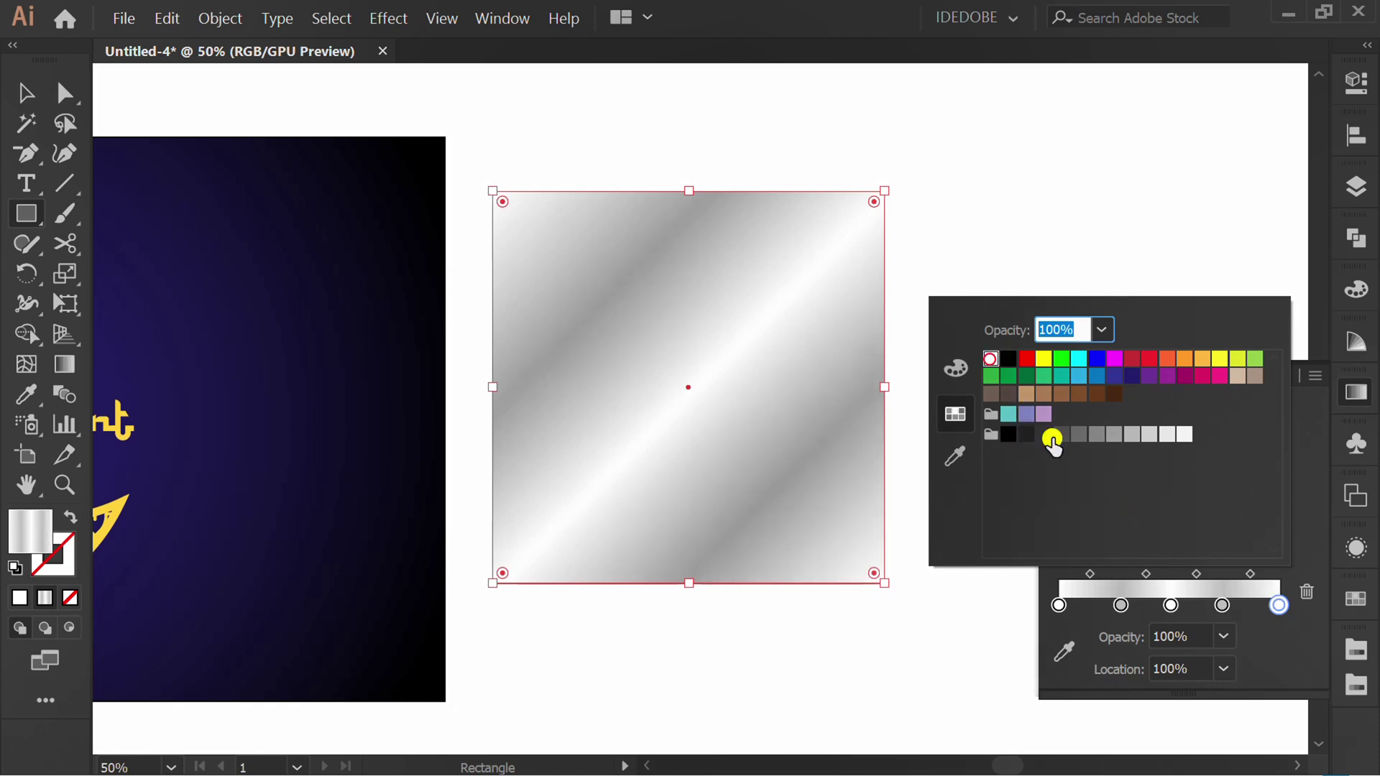
left_click(1305, 652)
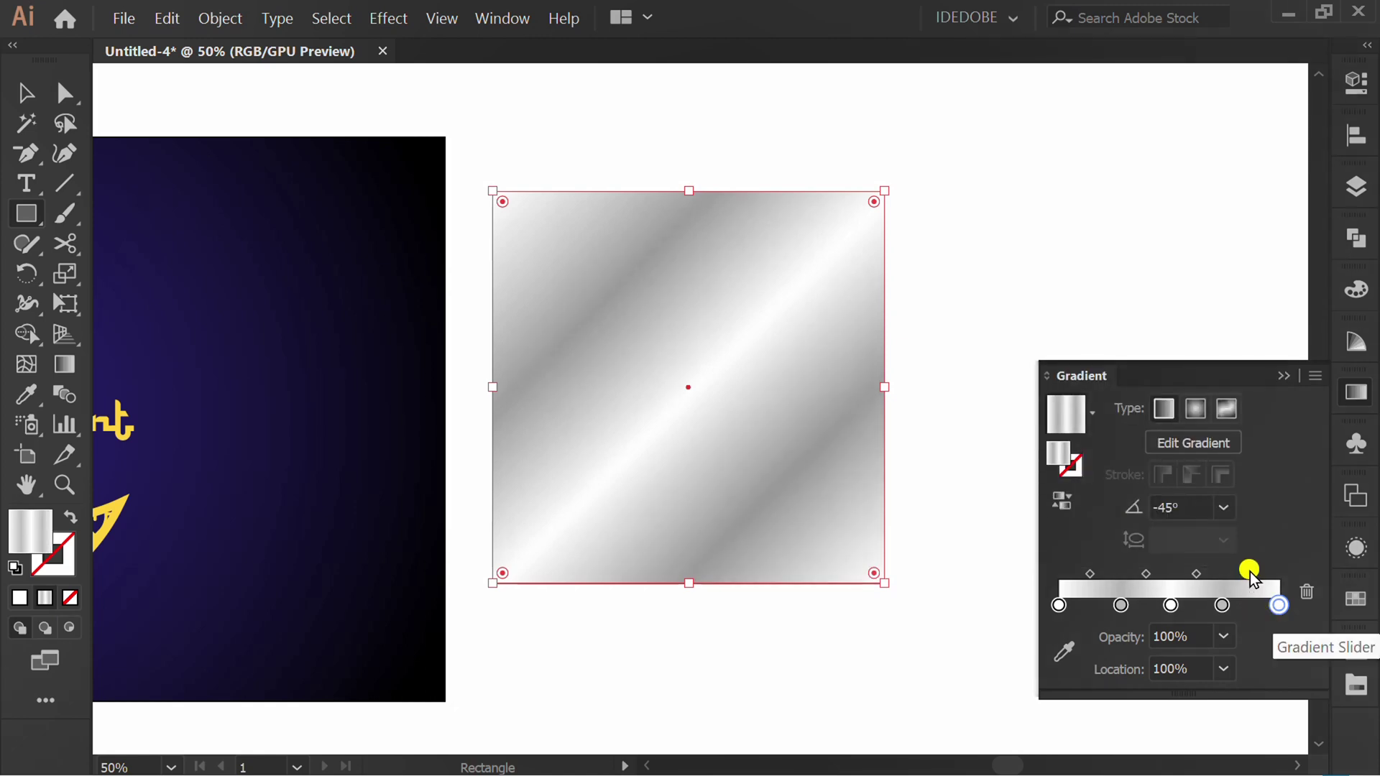
left_click_drag(1250, 571, 1216, 573)
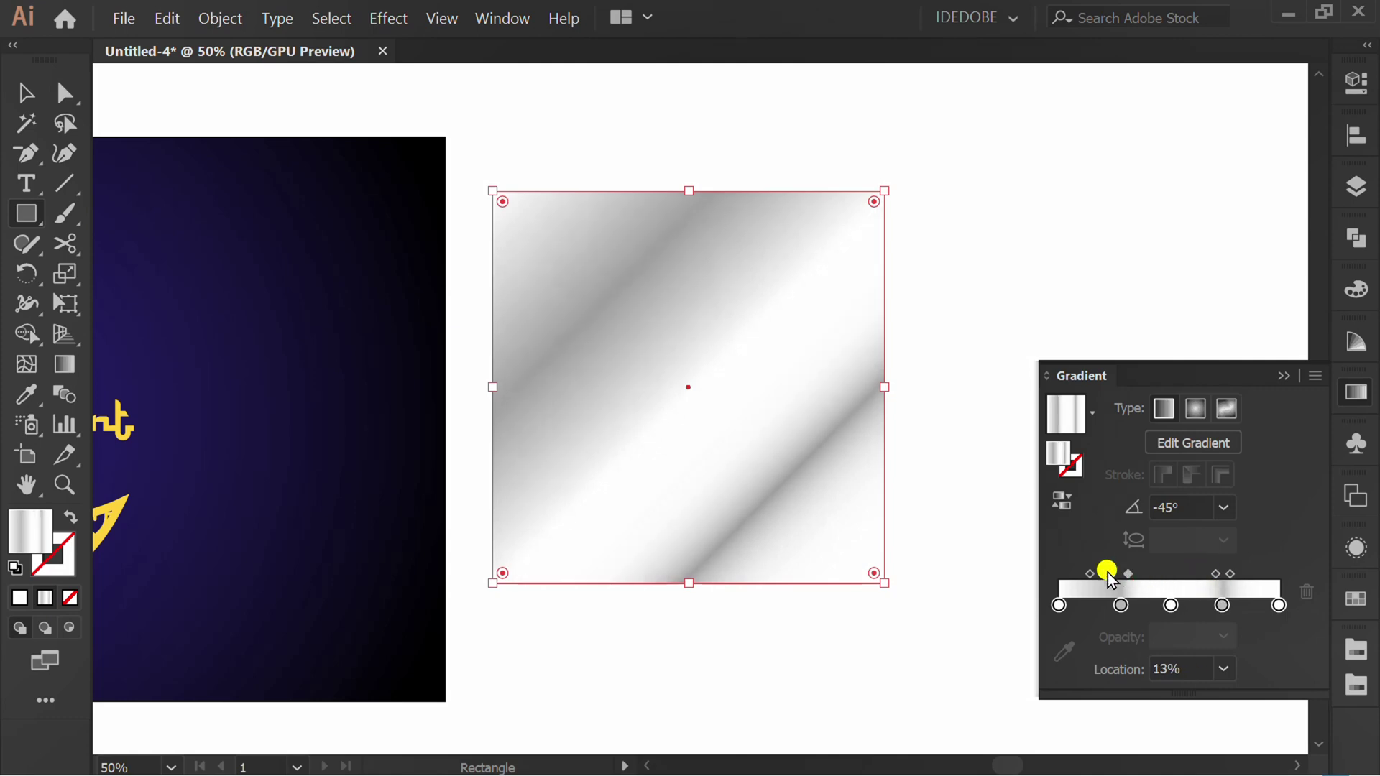
left_click_drag(1089, 573, 1112, 574)
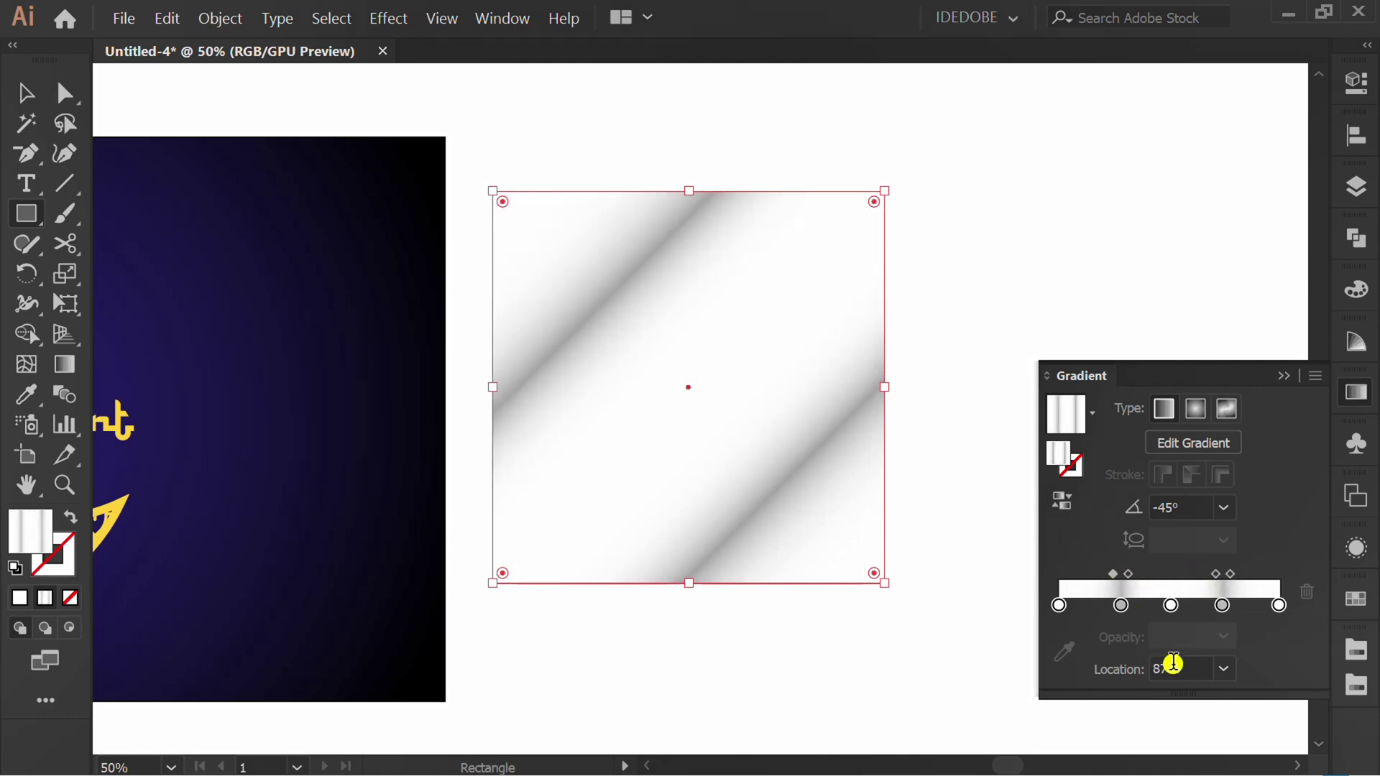
Slide both grey gradient stops closer to the square's centre with the Gradient tool
left_click(1284, 374)
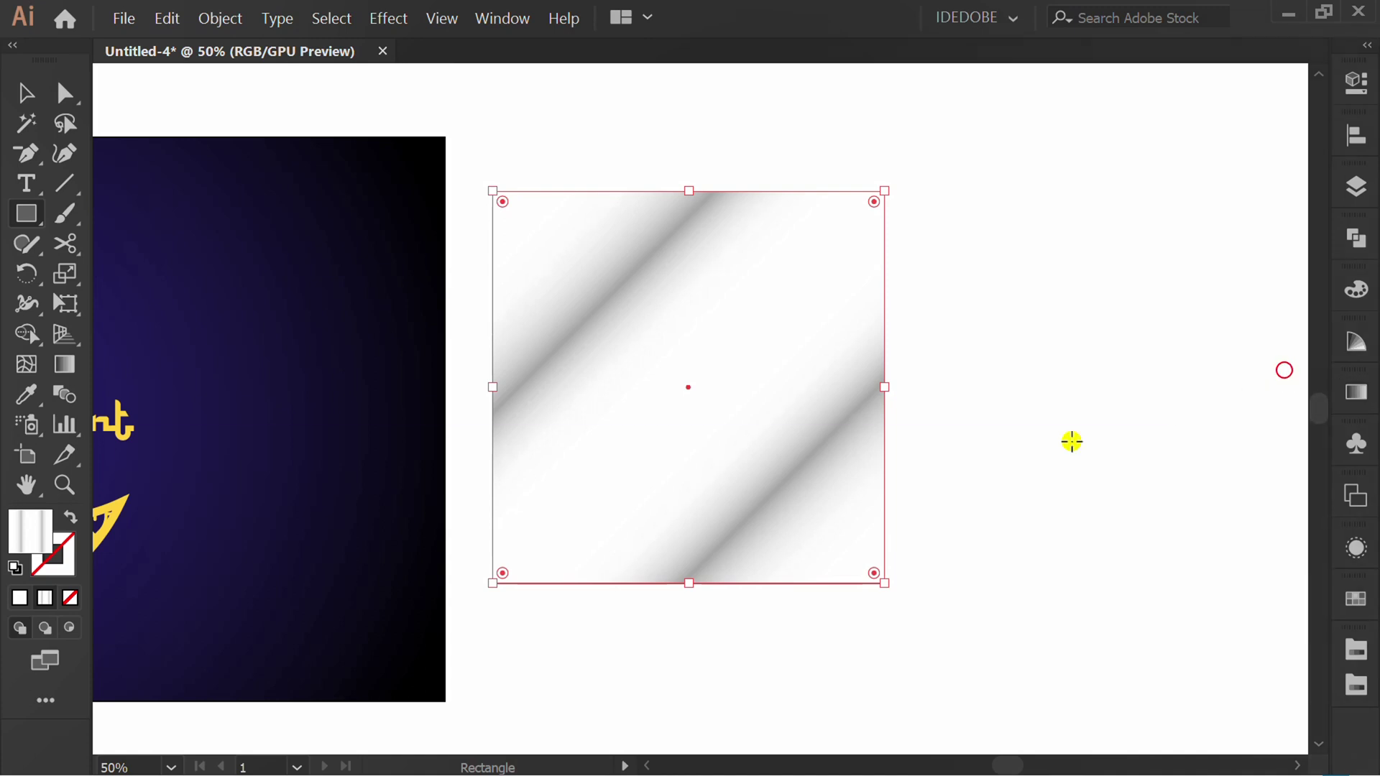
key("g")
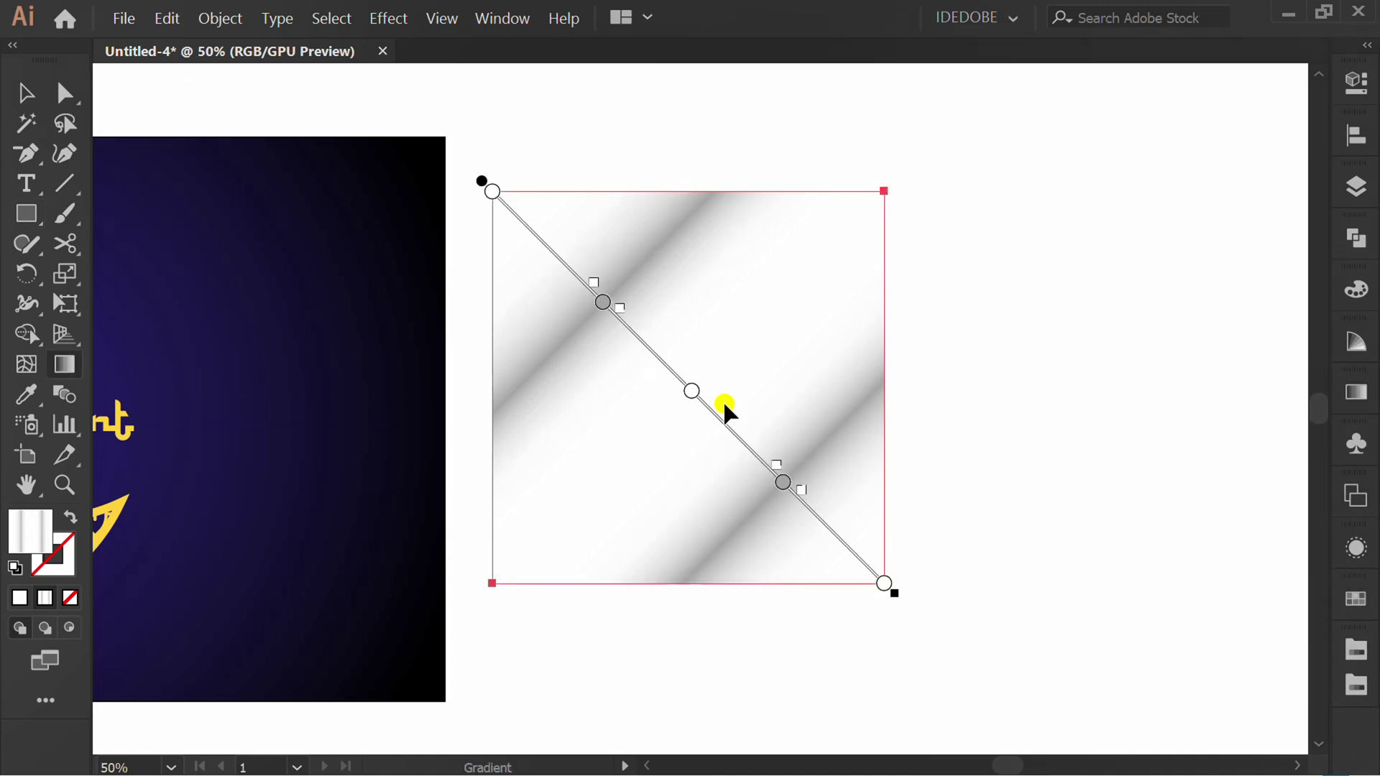
mouse_move(785, 491)
left_mouse_down()
mouse_move(746, 443)
mouse_move(760, 452)
left_mouse_up()
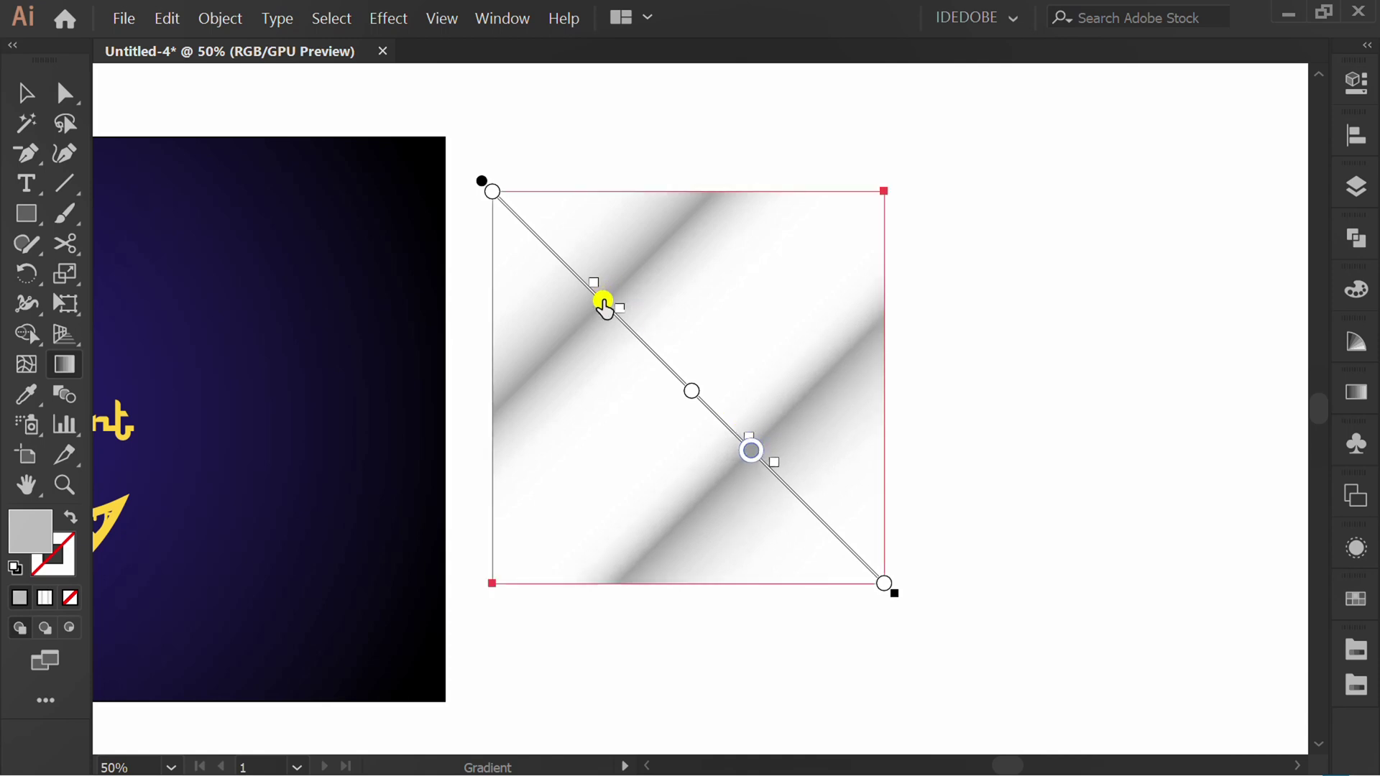
left_click_drag(603, 301, 624, 322)
key("v")
Zoom out, select the gradient square and copy it
left_click(985, 544)
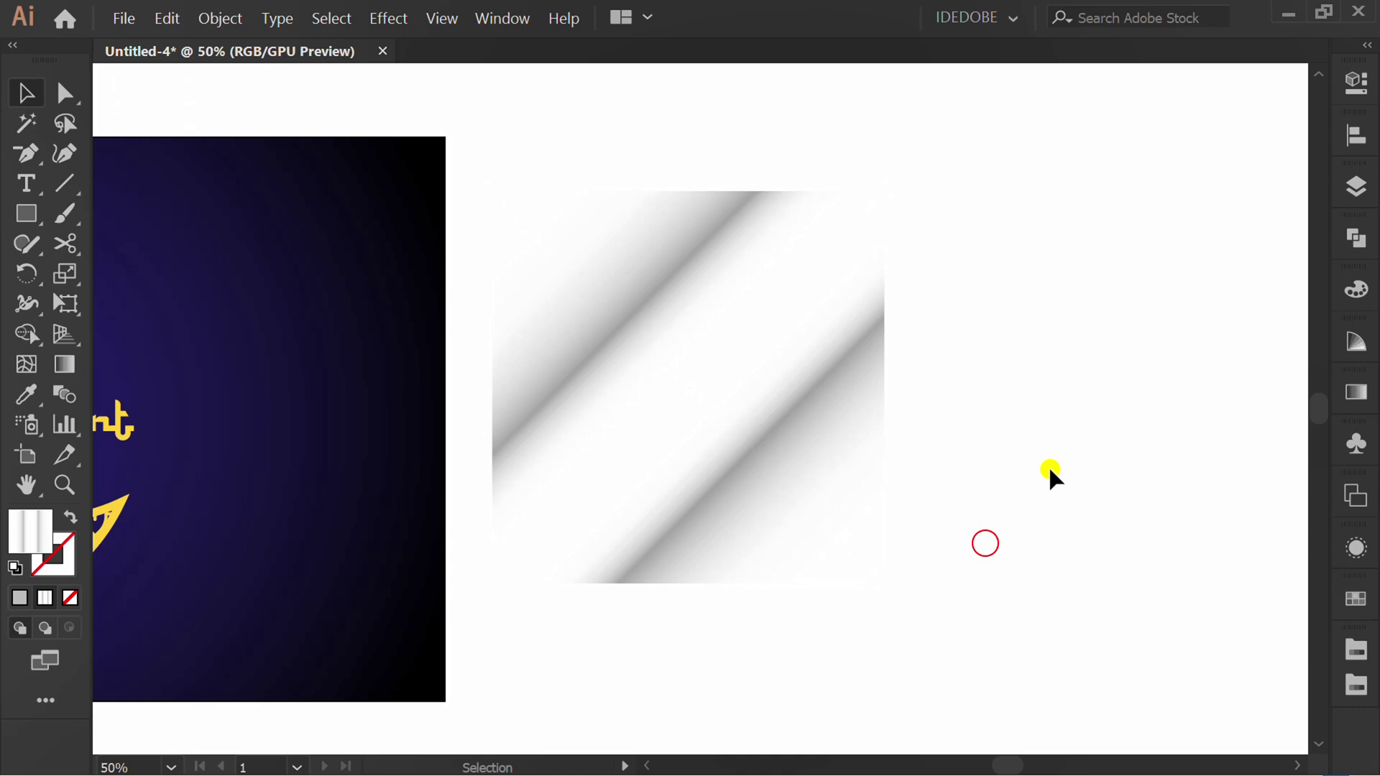
key("ctrl+minus")
left_click_drag(1179, 163, 913, 549)
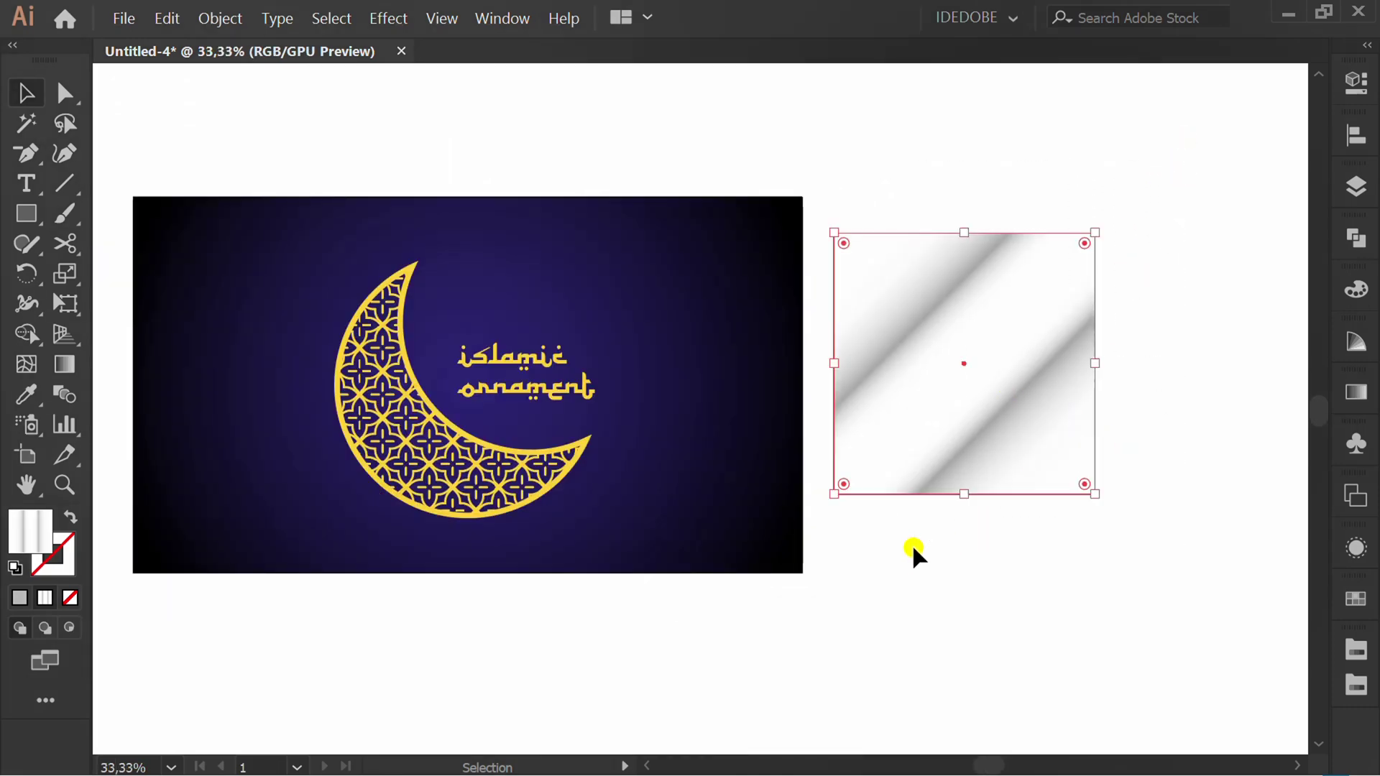
key("ctrl+c")
Open the Transparency panel and make an opacity mask for the crescent moon
left_click(499, 20)
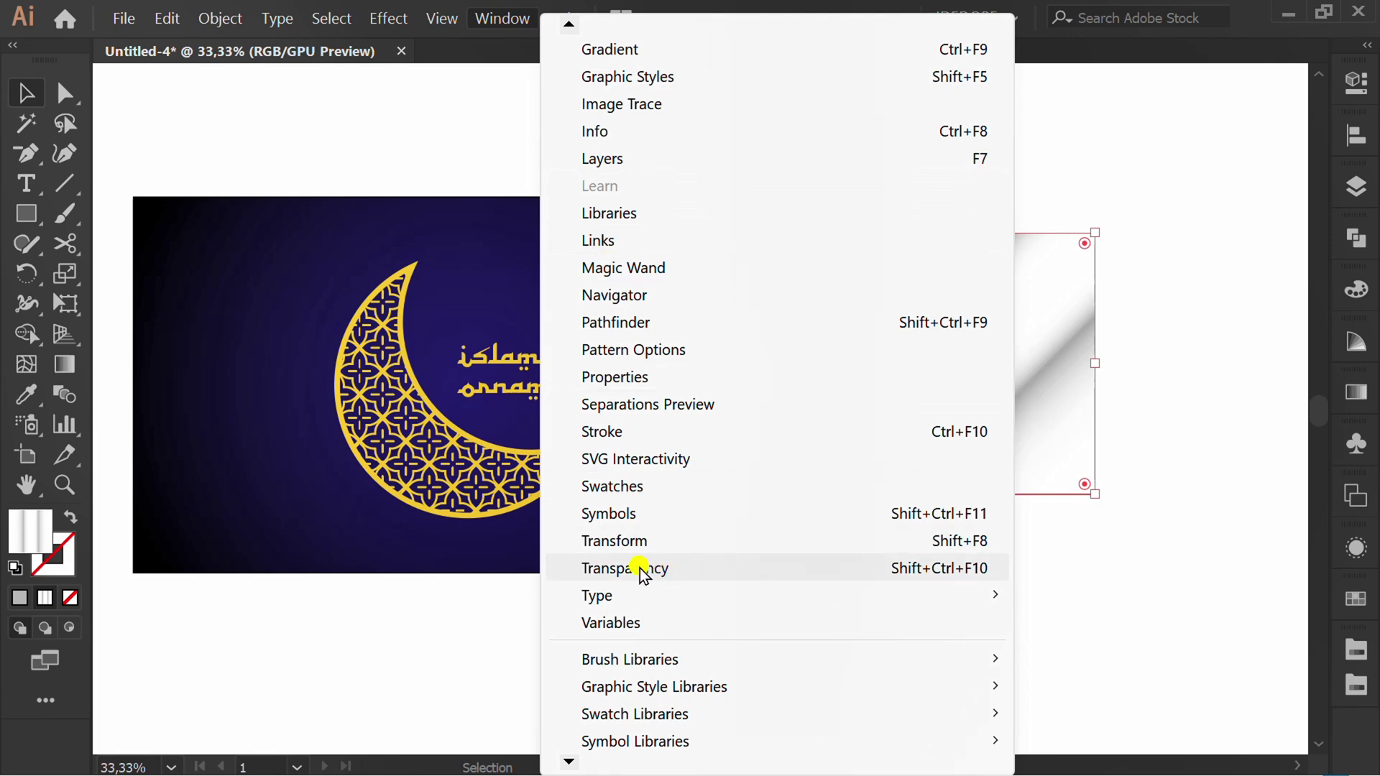
left_click(730, 569)
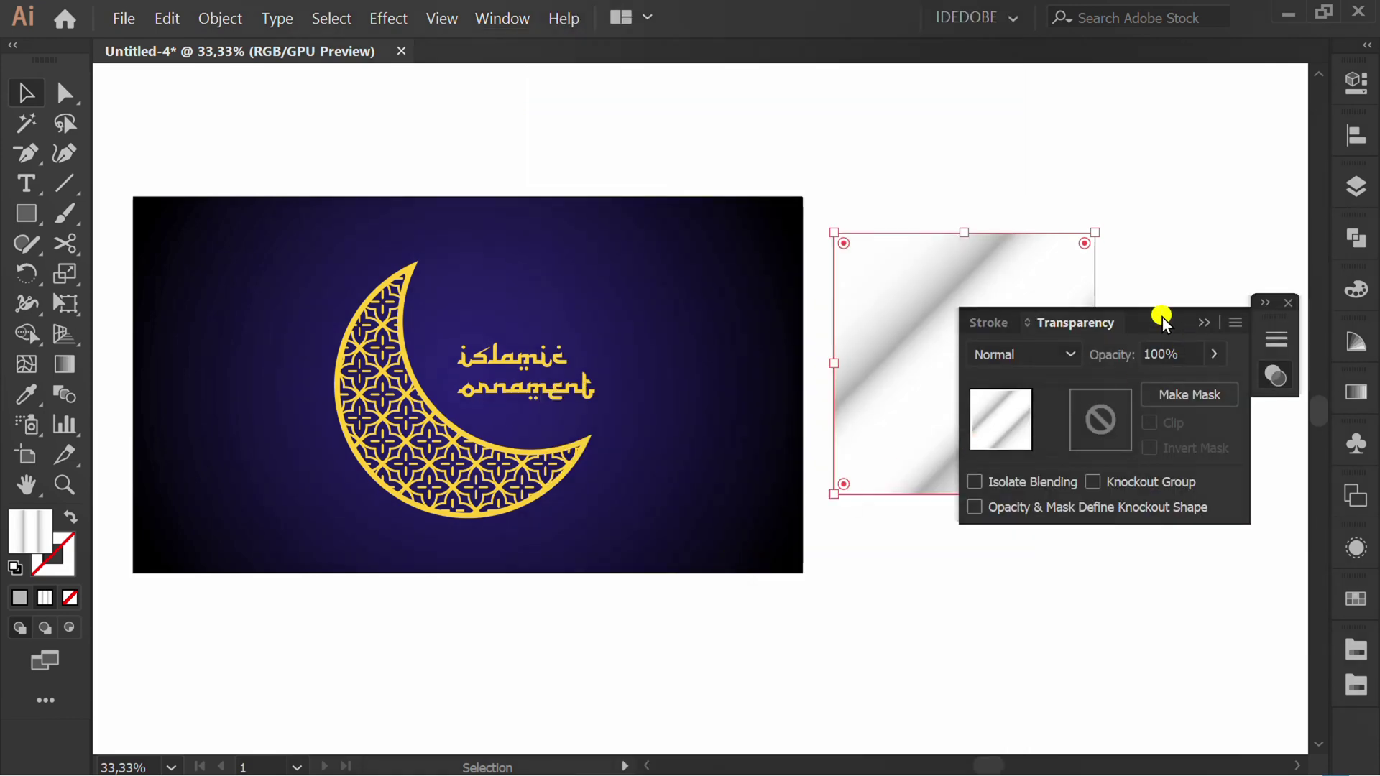
left_click_drag(1162, 321, 869, 283)
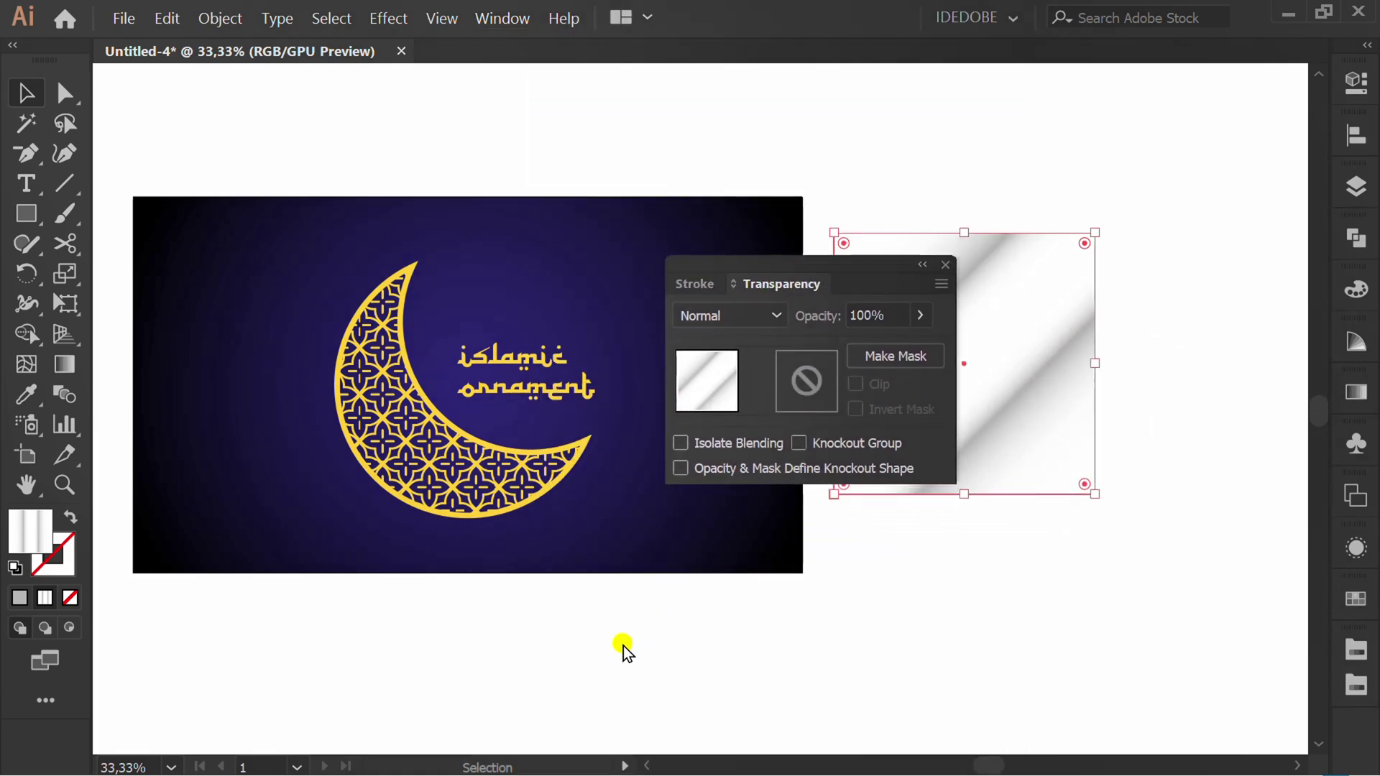
left_click(399, 420)
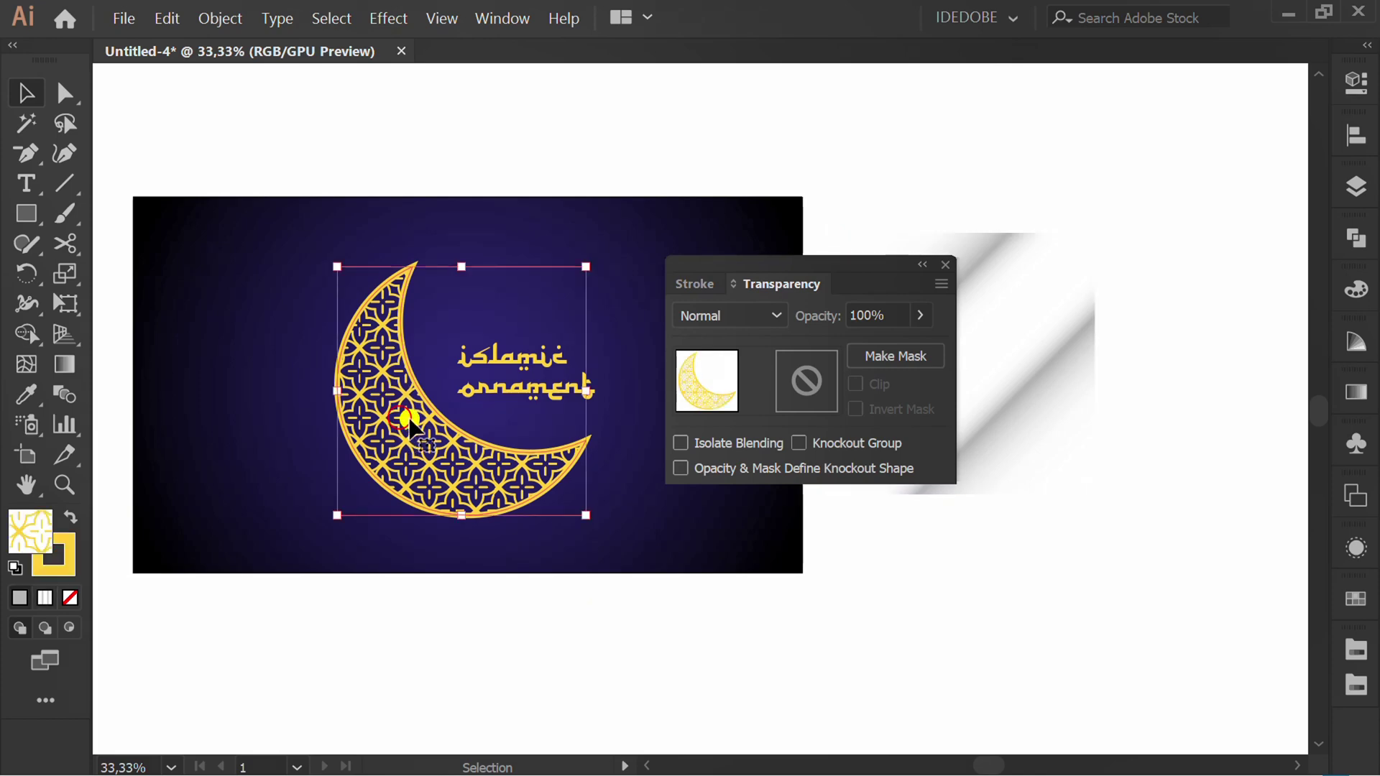
left_click(898, 355)
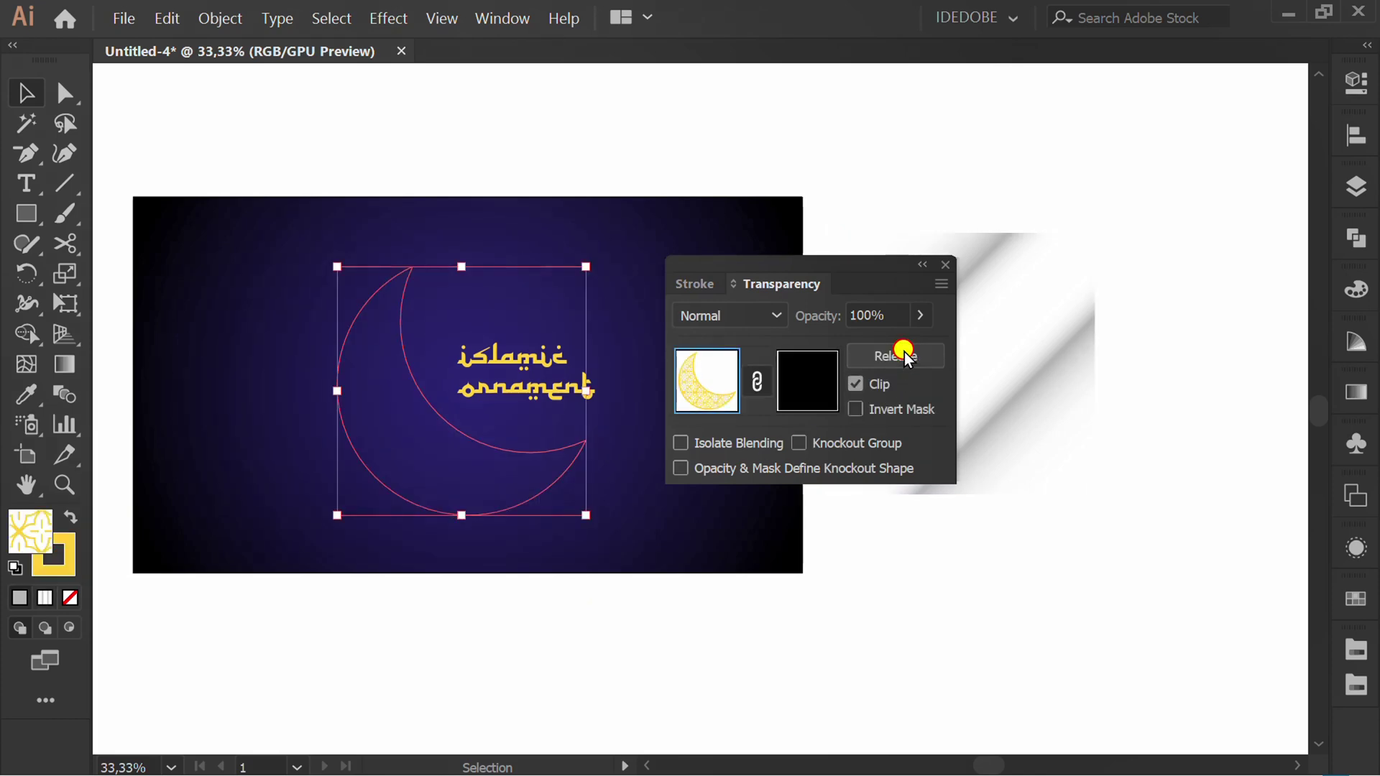
Paste the gradient square into the crescent's mask, position it over the moon, and exit mask editing
left_click(798, 381)
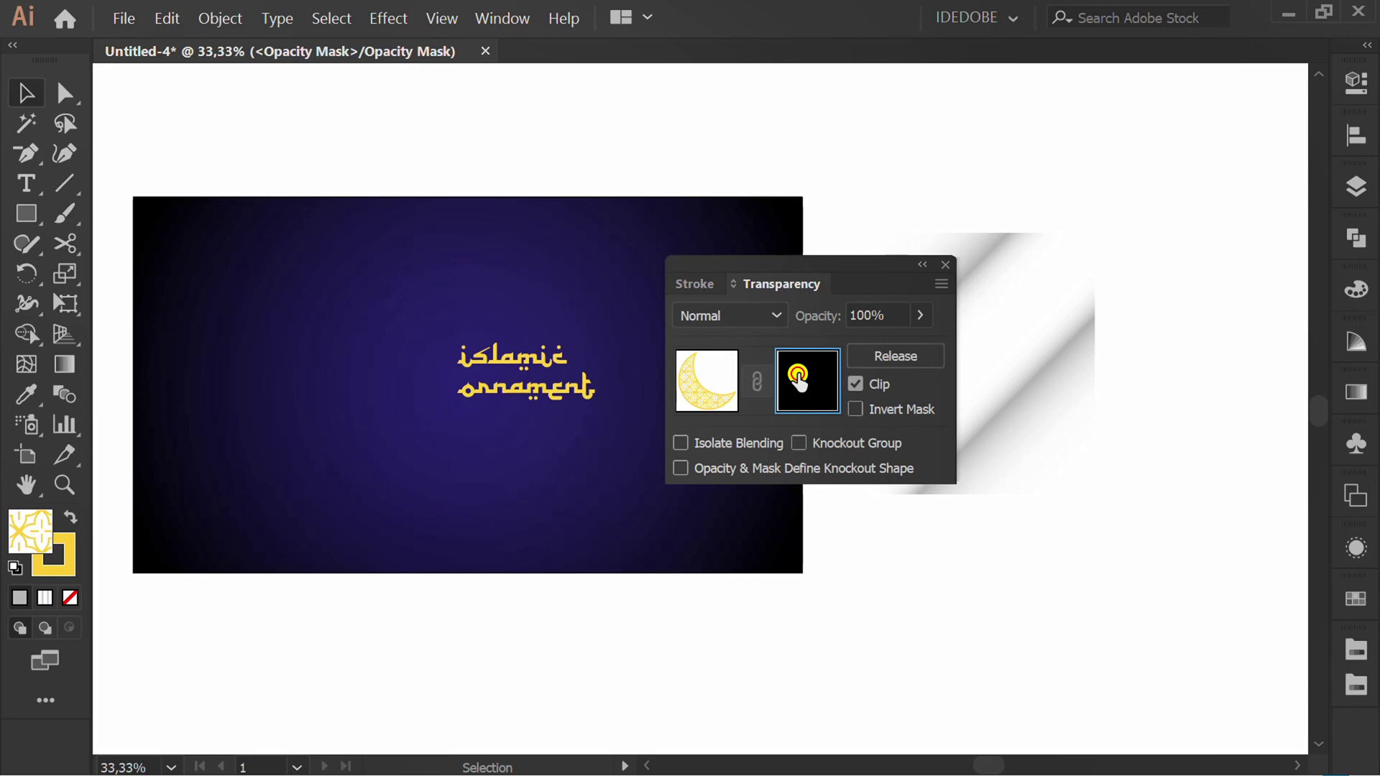
key("ctrl+v")
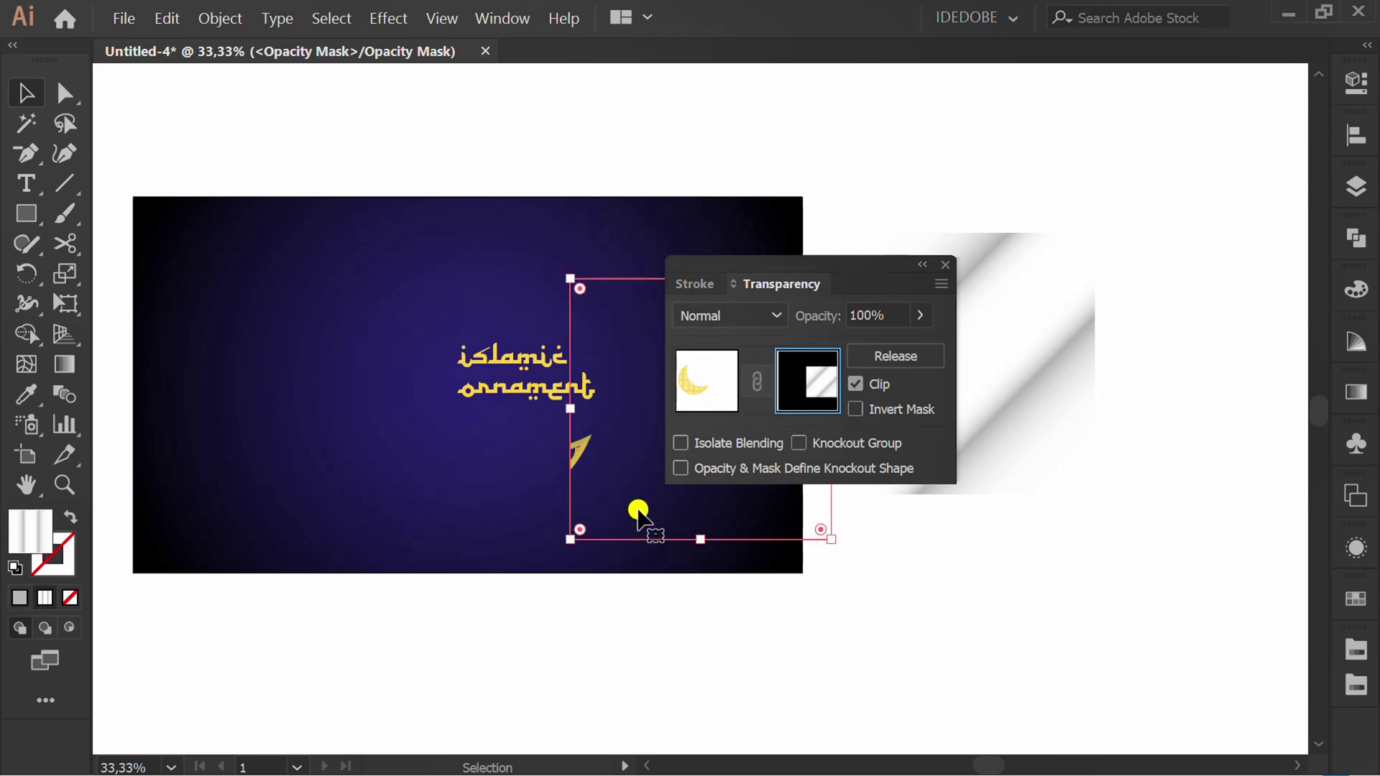
left_click_drag(639, 512, 395, 484)
left_click(401, 640)
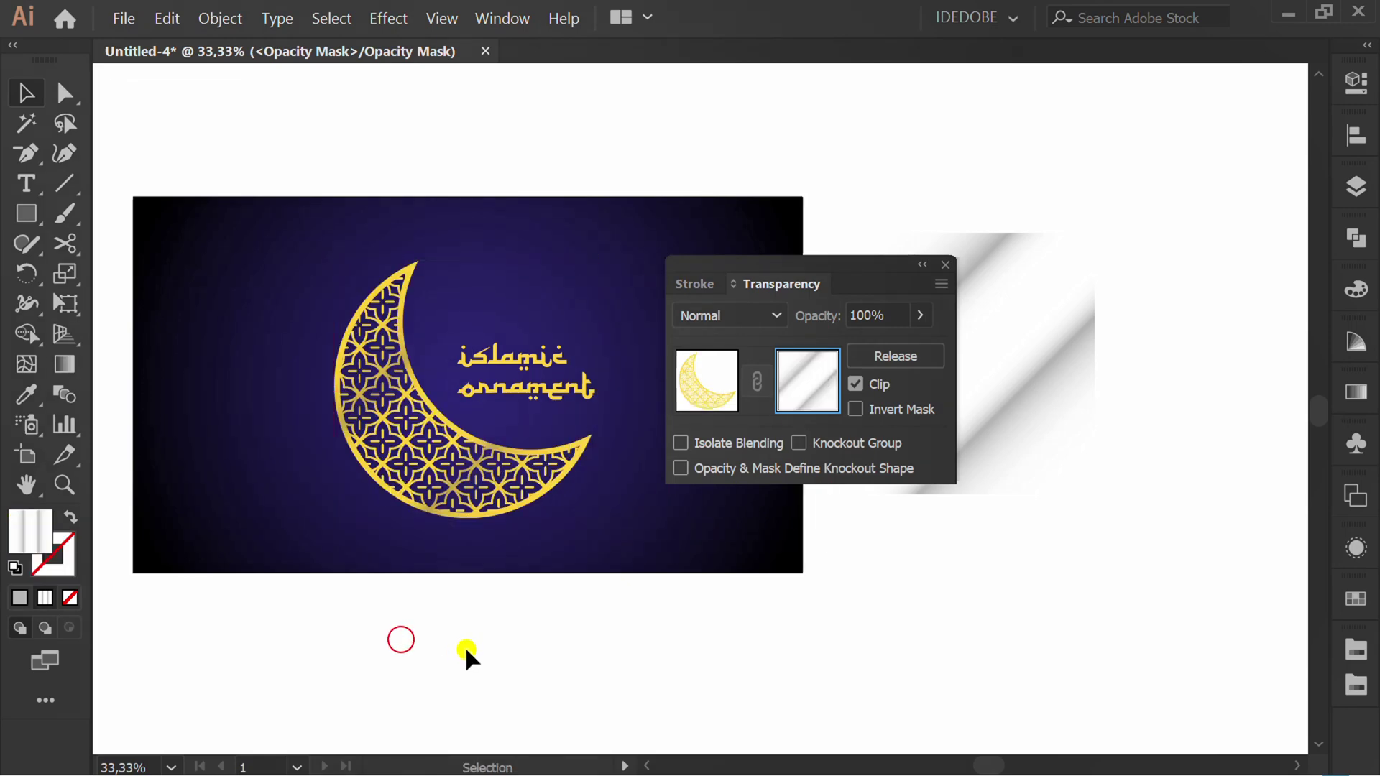
left_click(714, 373)
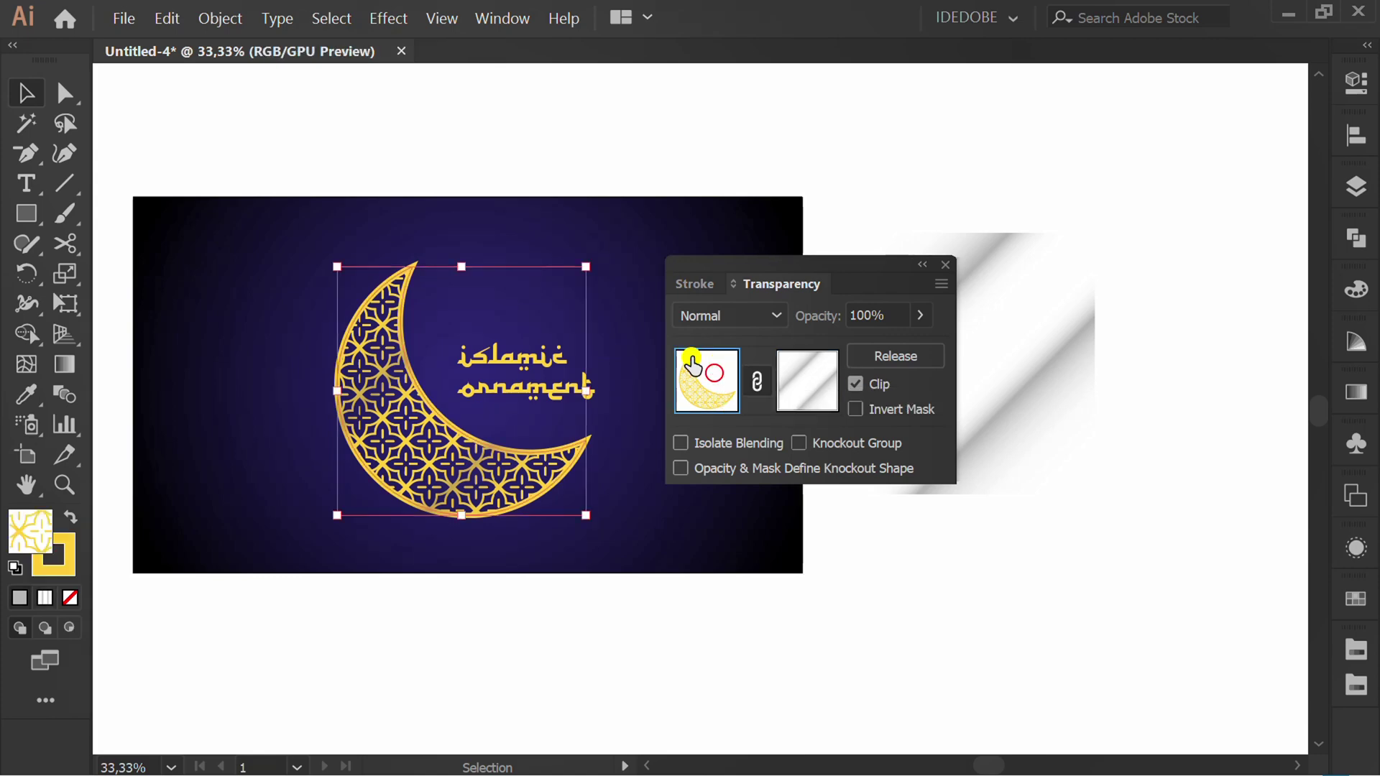
left_click(493, 628)
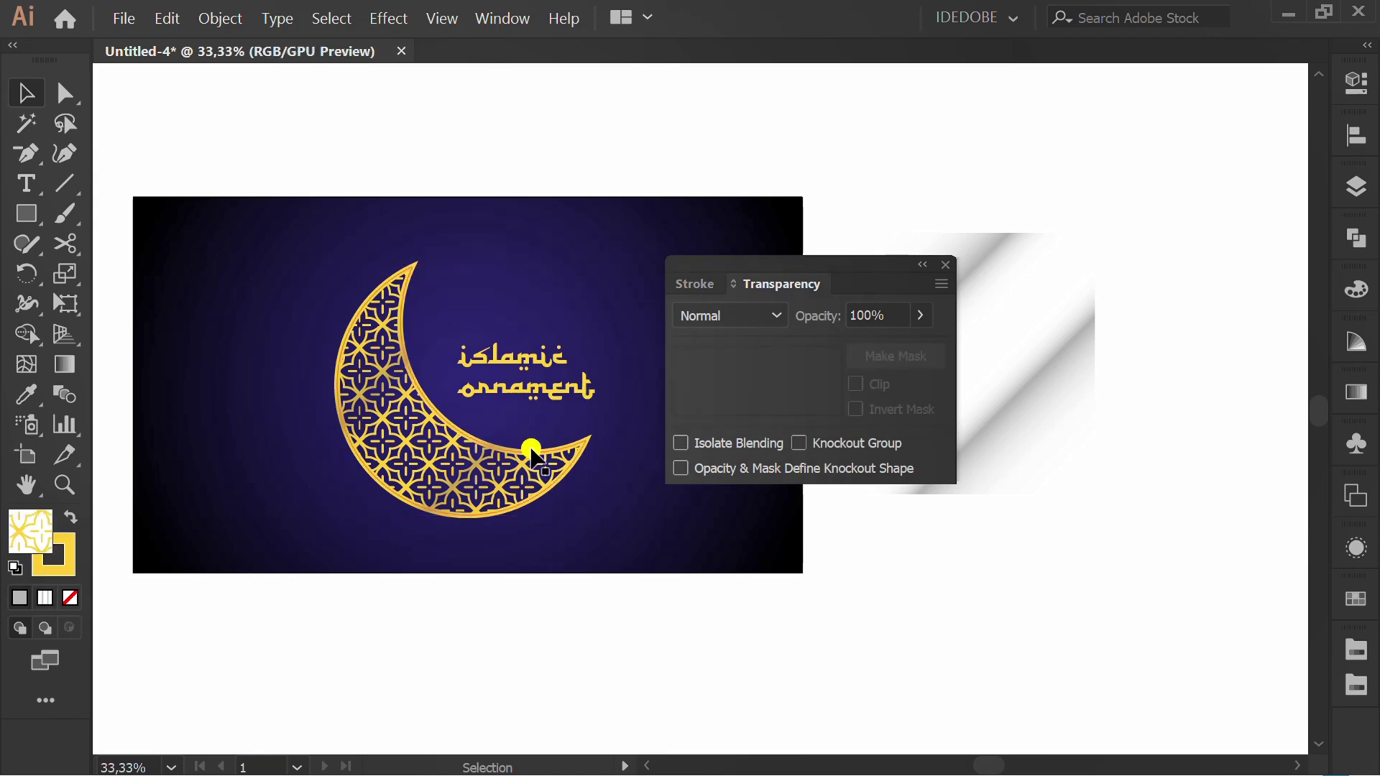
Make an opacity mask for the 'islamic ornament' text and paste the gradient square over it
left_click(515, 361)
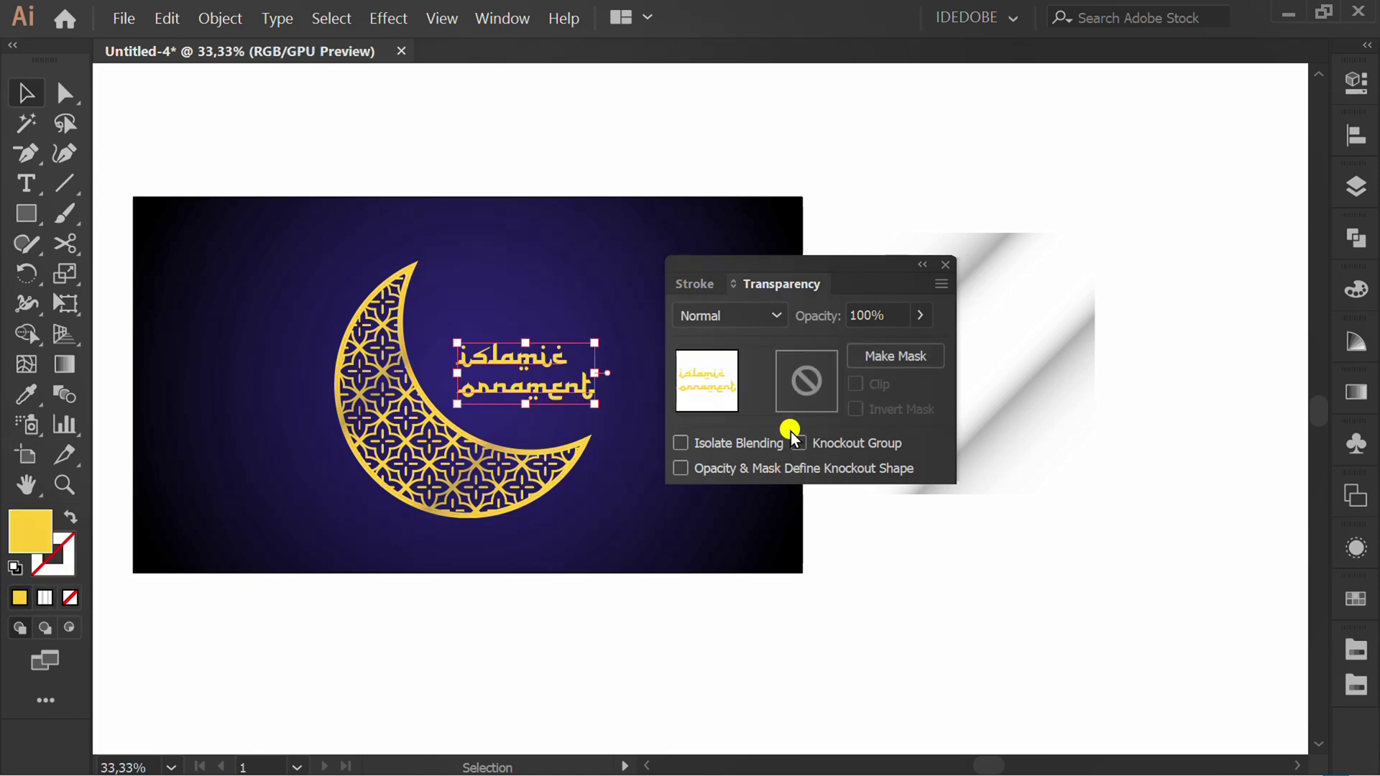
left_click(895, 355)
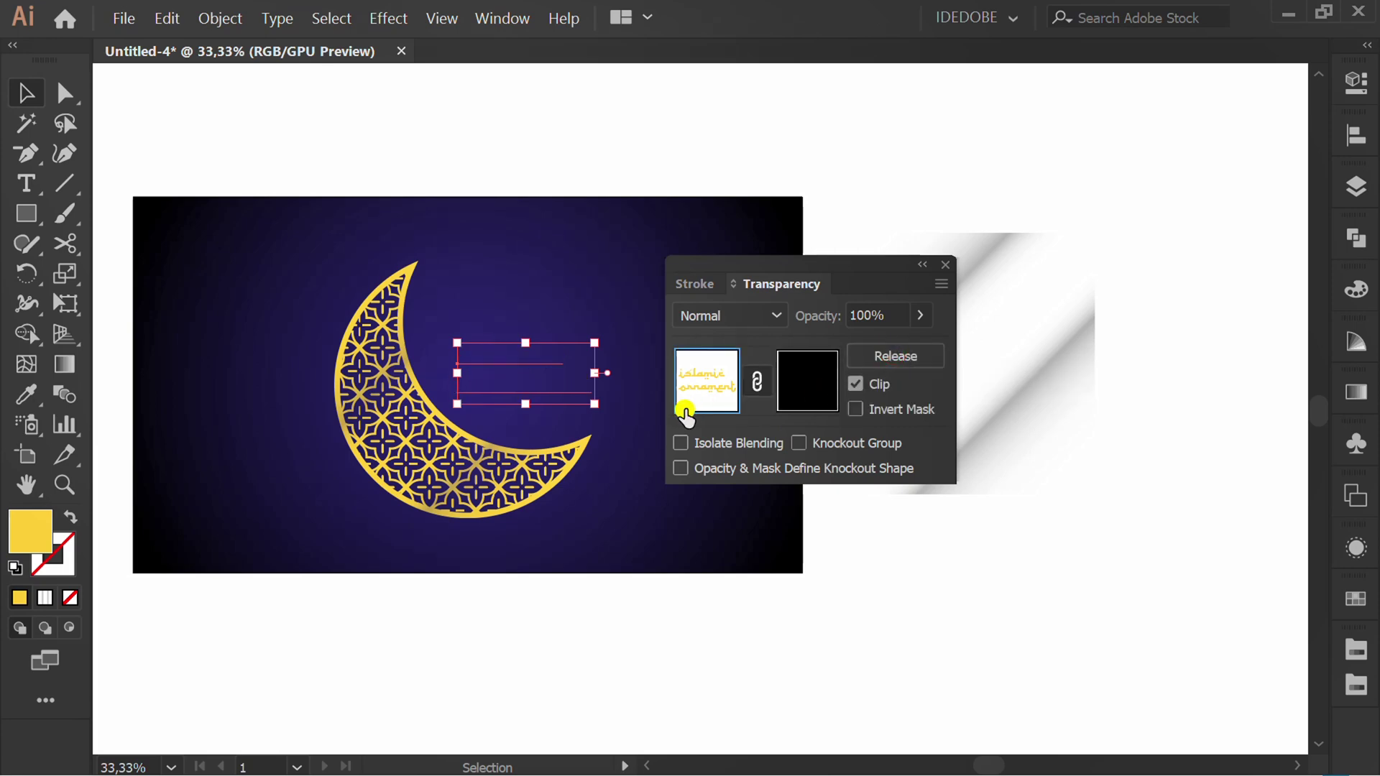
left_click(809, 370)
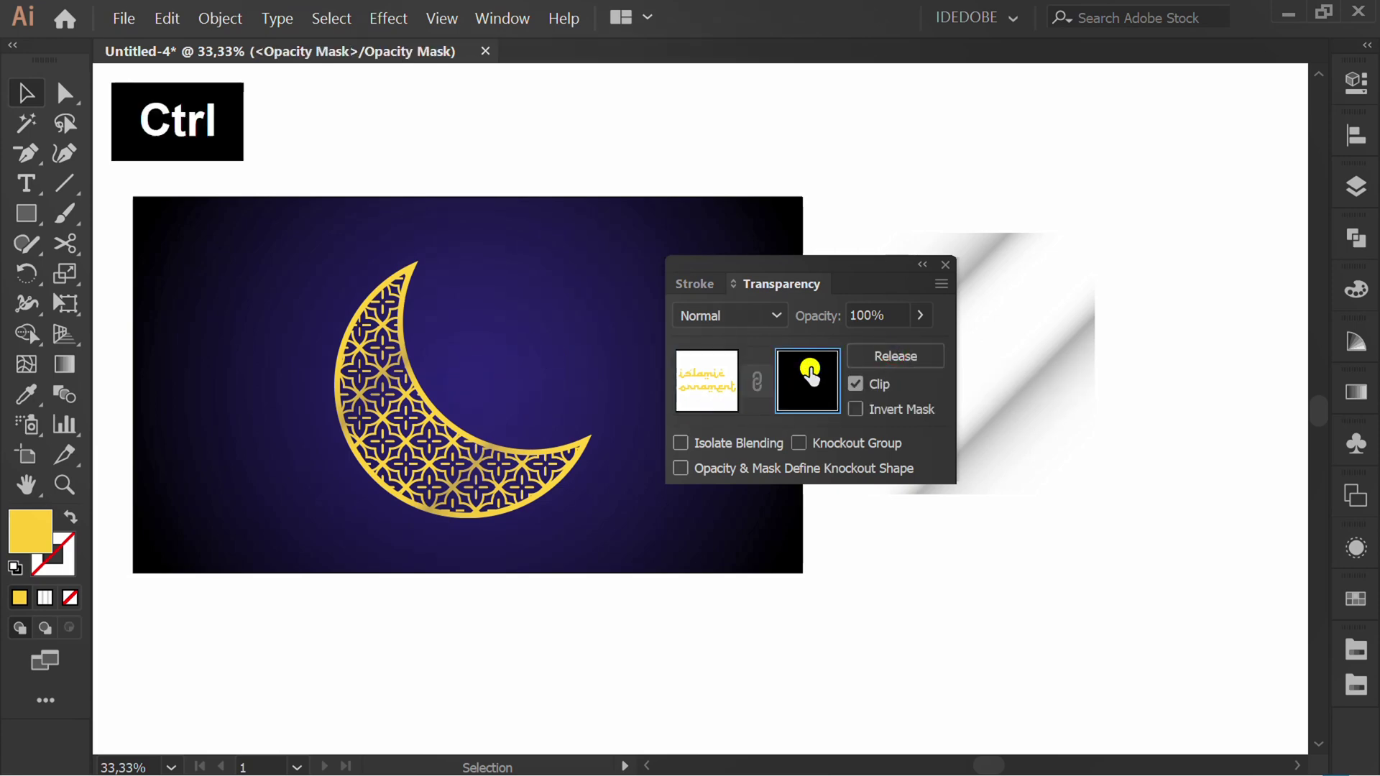
key("ctrl+v")
left_click_drag(667, 519, 536, 458)
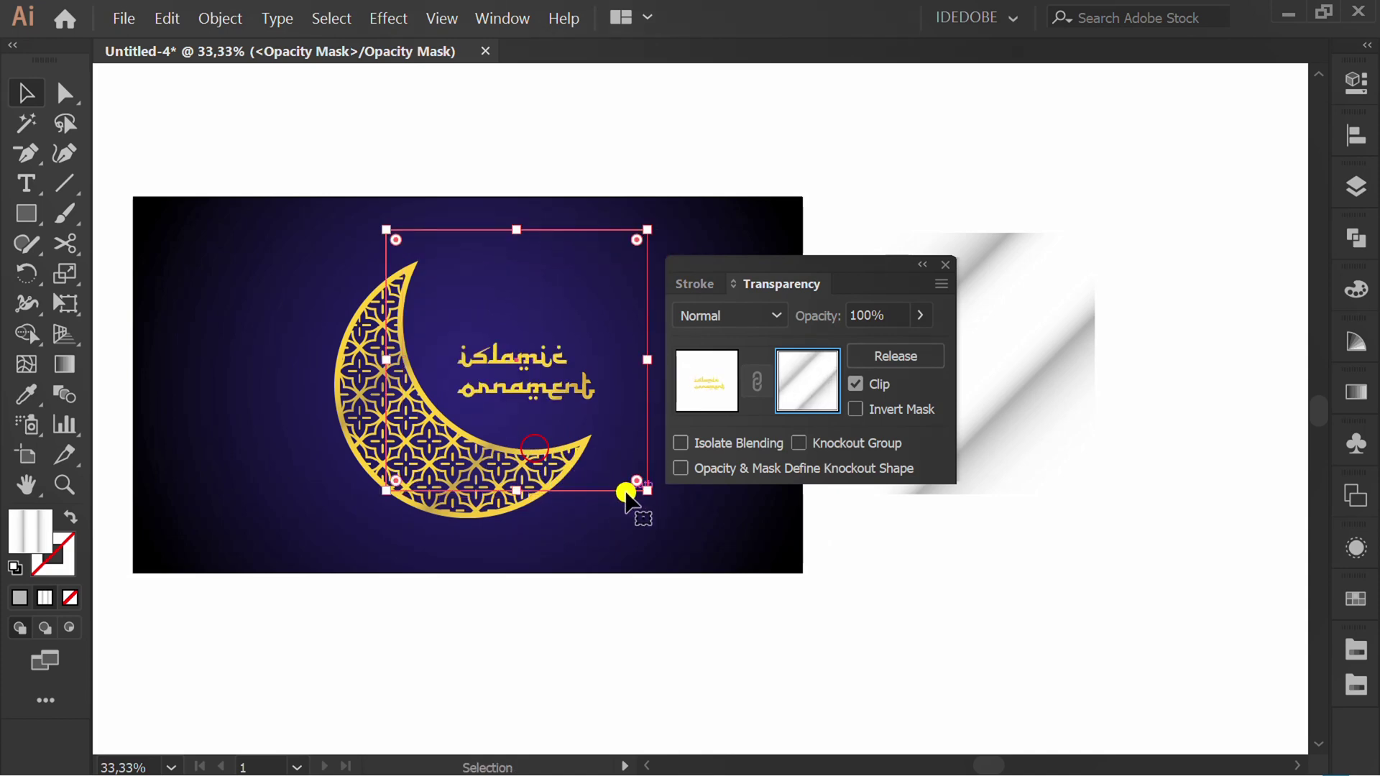
Scale the mask square to about half size to cover the text, then exit mask editing
left_click_drag(647, 491, 588, 443)
scroll(533, 408, "up", 2)
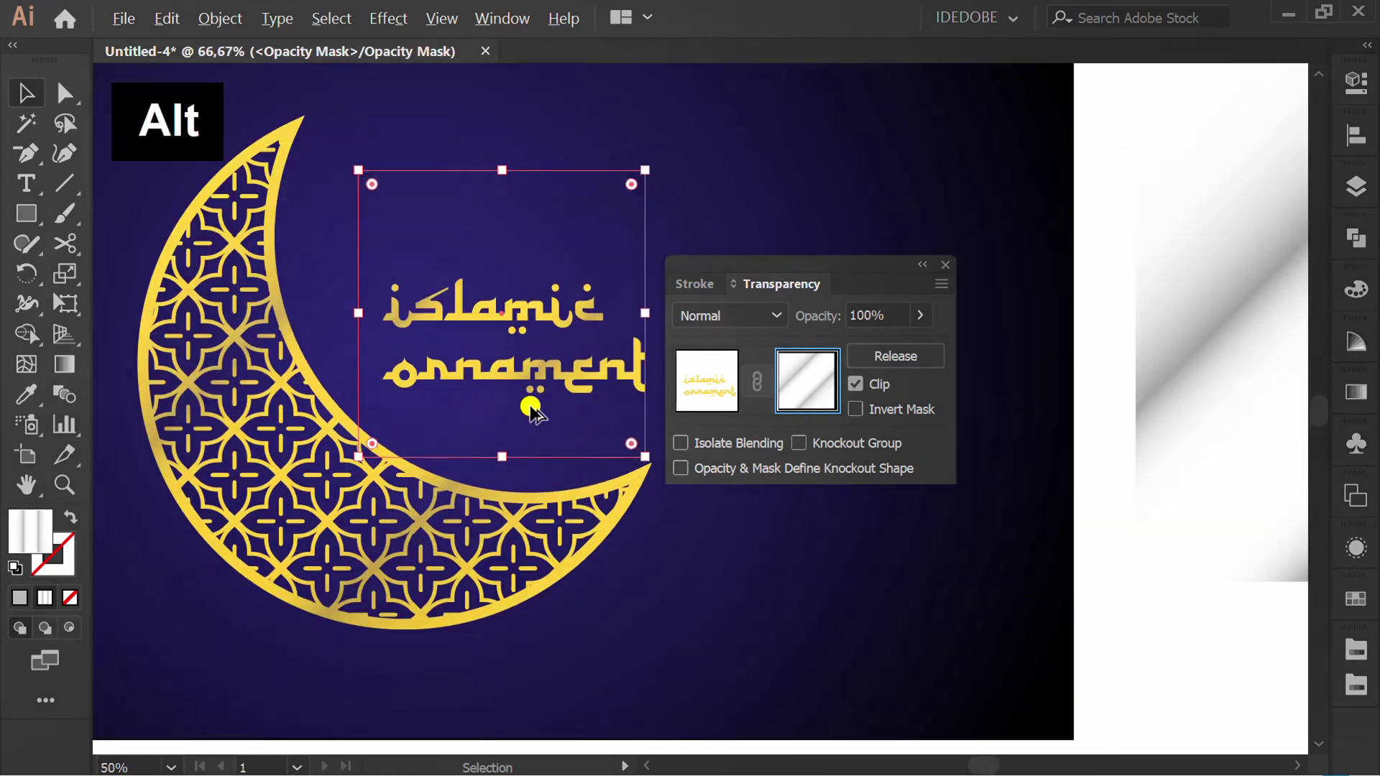
mouse_move(527, 406)
left_mouse_down()
mouse_move(516, 400)
mouse_move(527, 410)
left_mouse_up()
left_click_drag(875, 276, 949, 278)
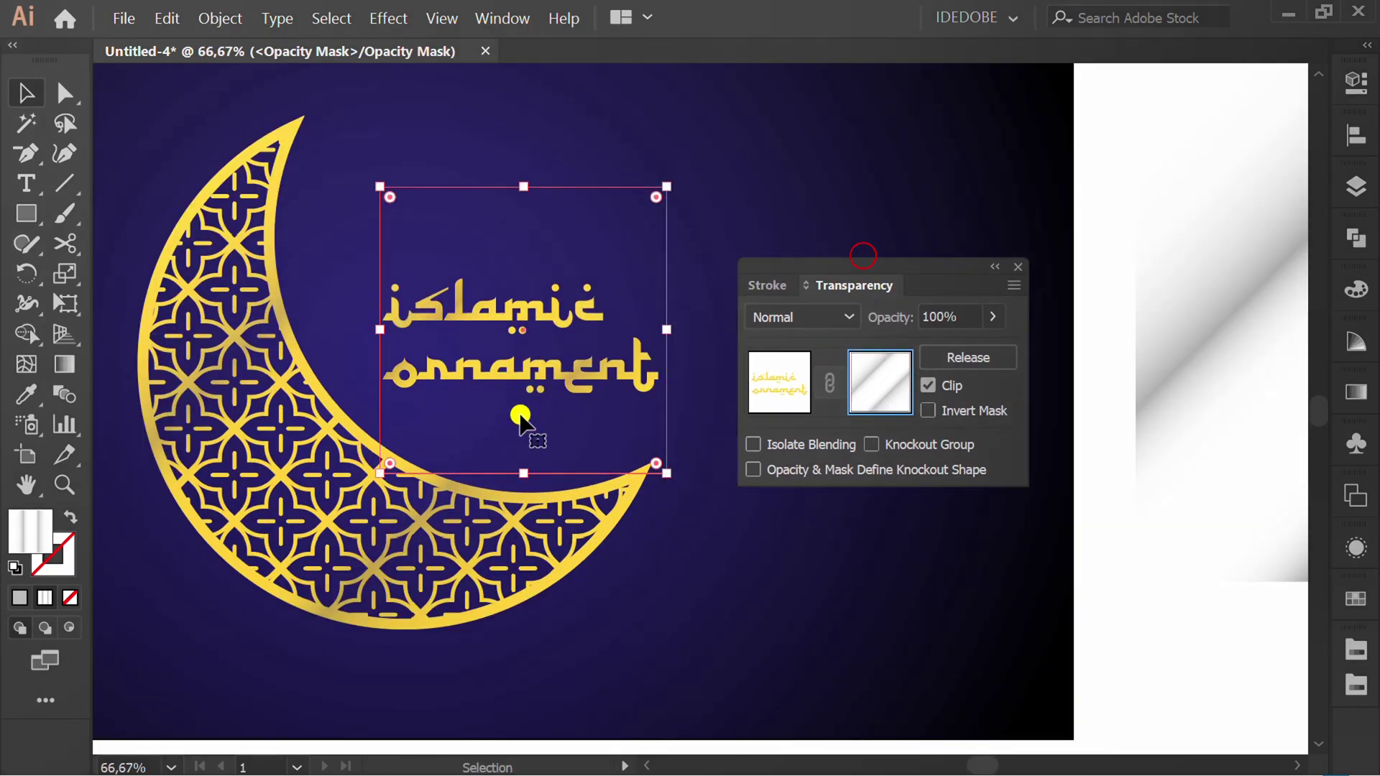
left_click_drag(528, 439, 525, 446)
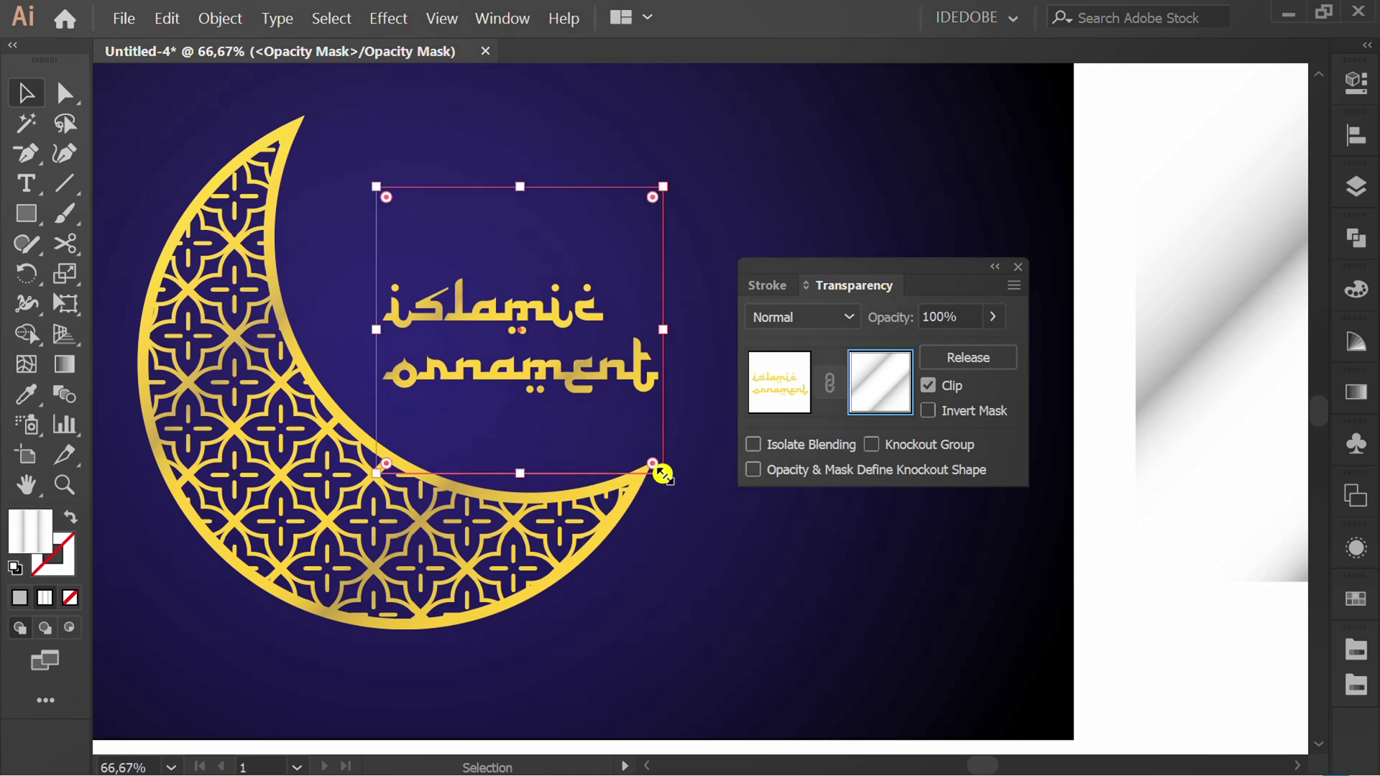
left_click_drag(662, 473, 671, 478)
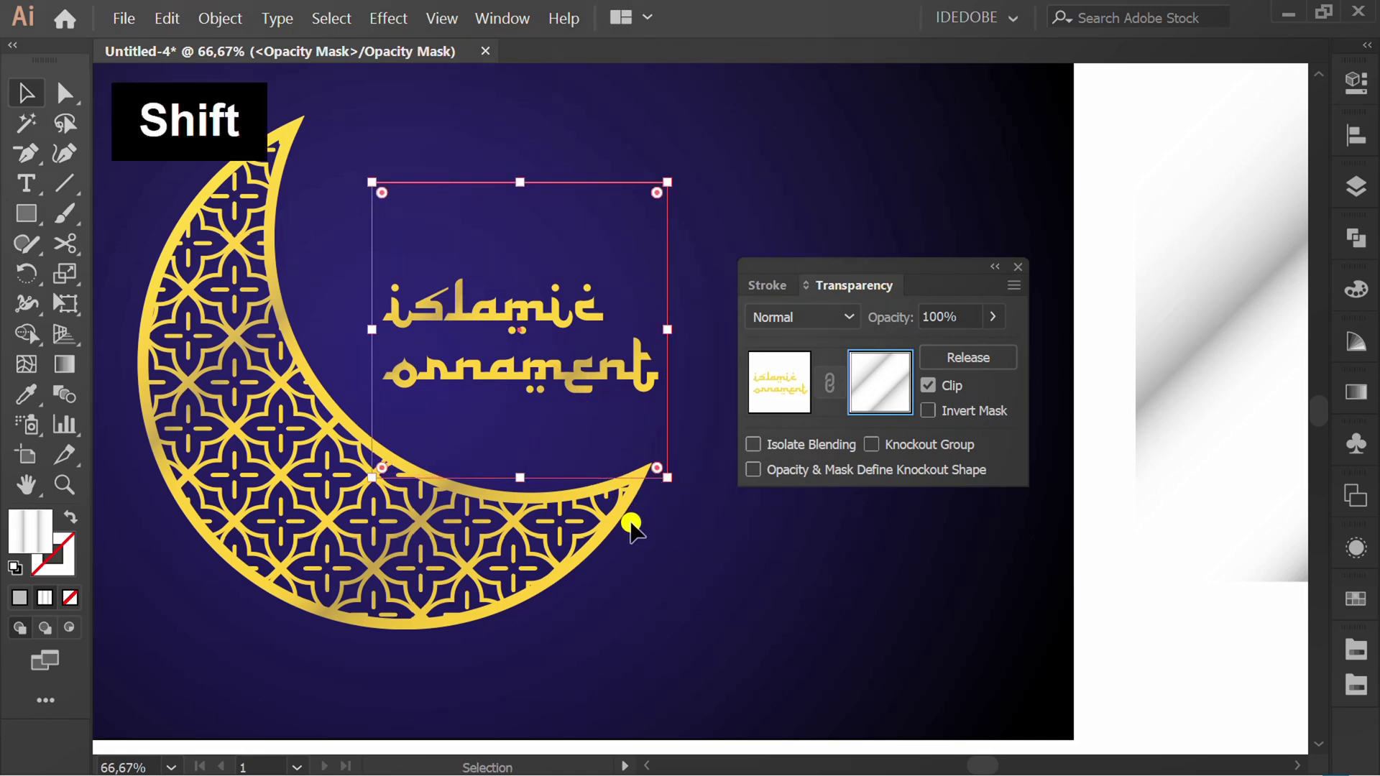
left_click(777, 385)
left_click(705, 613)
scroll(683, 574, "down", 2)
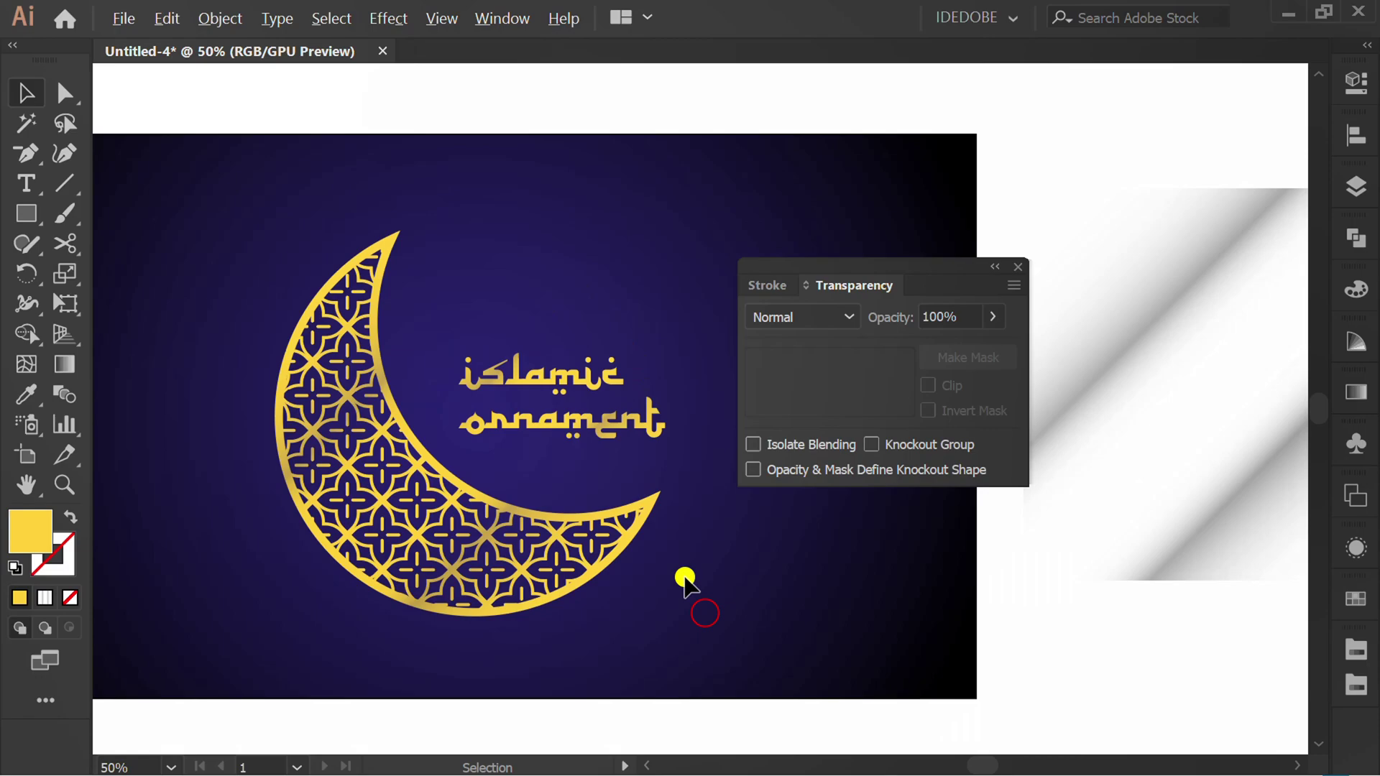
left_click_drag(891, 264, 1109, 140)
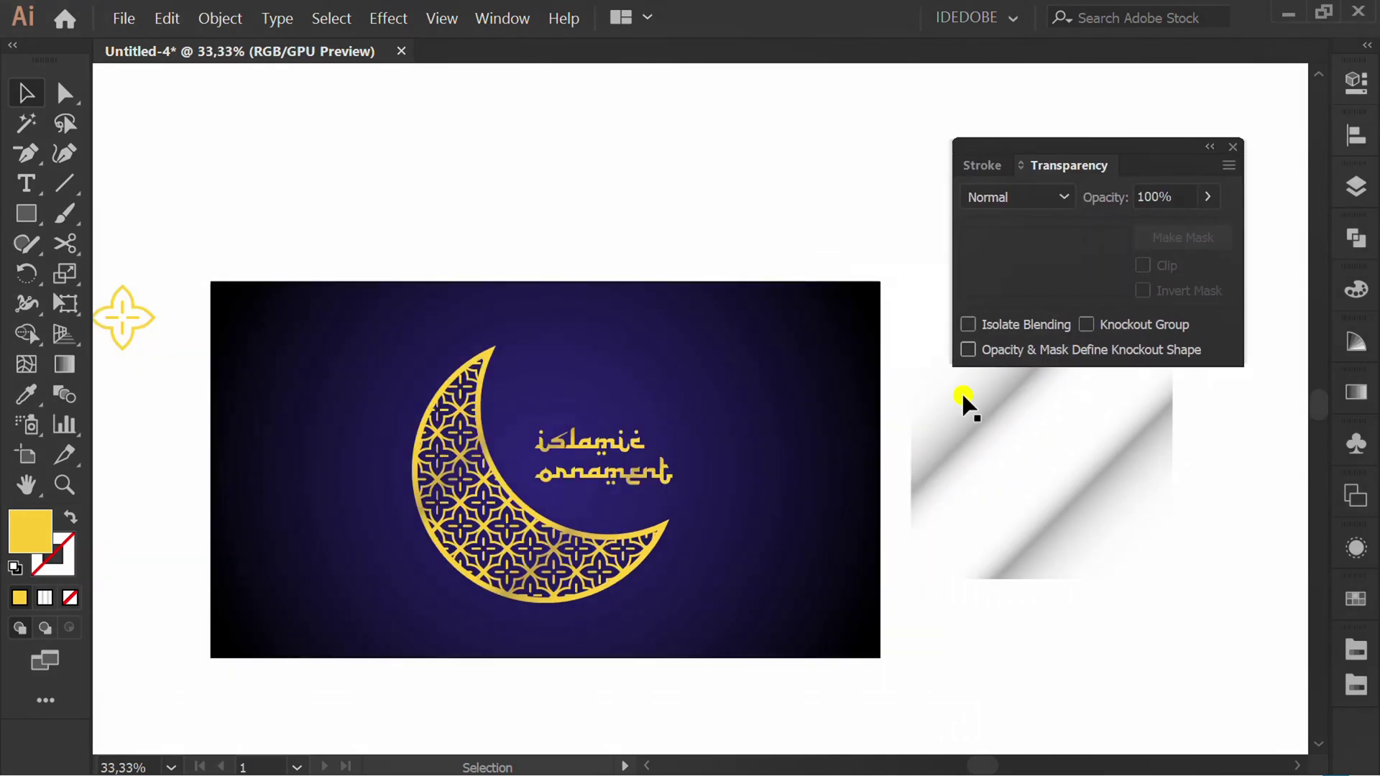